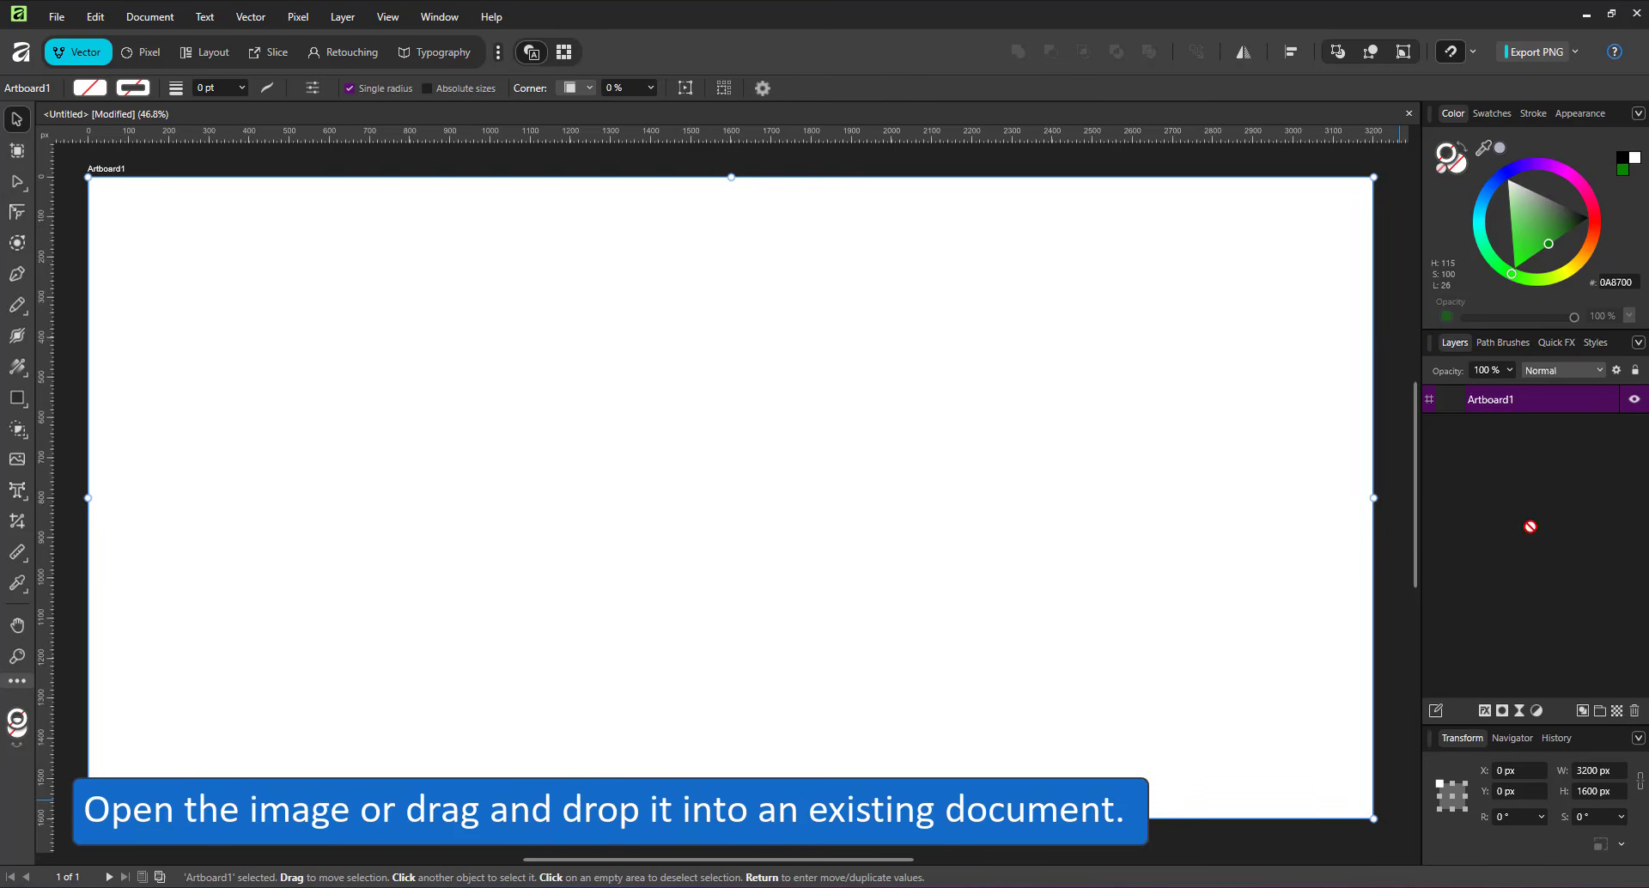
# - Place the image me_tracebitmap_bw.png on the artboard and start Image Trace on it
pyautogui.moveTo(1182, 440); pyautogui.dragTo(761, 506)
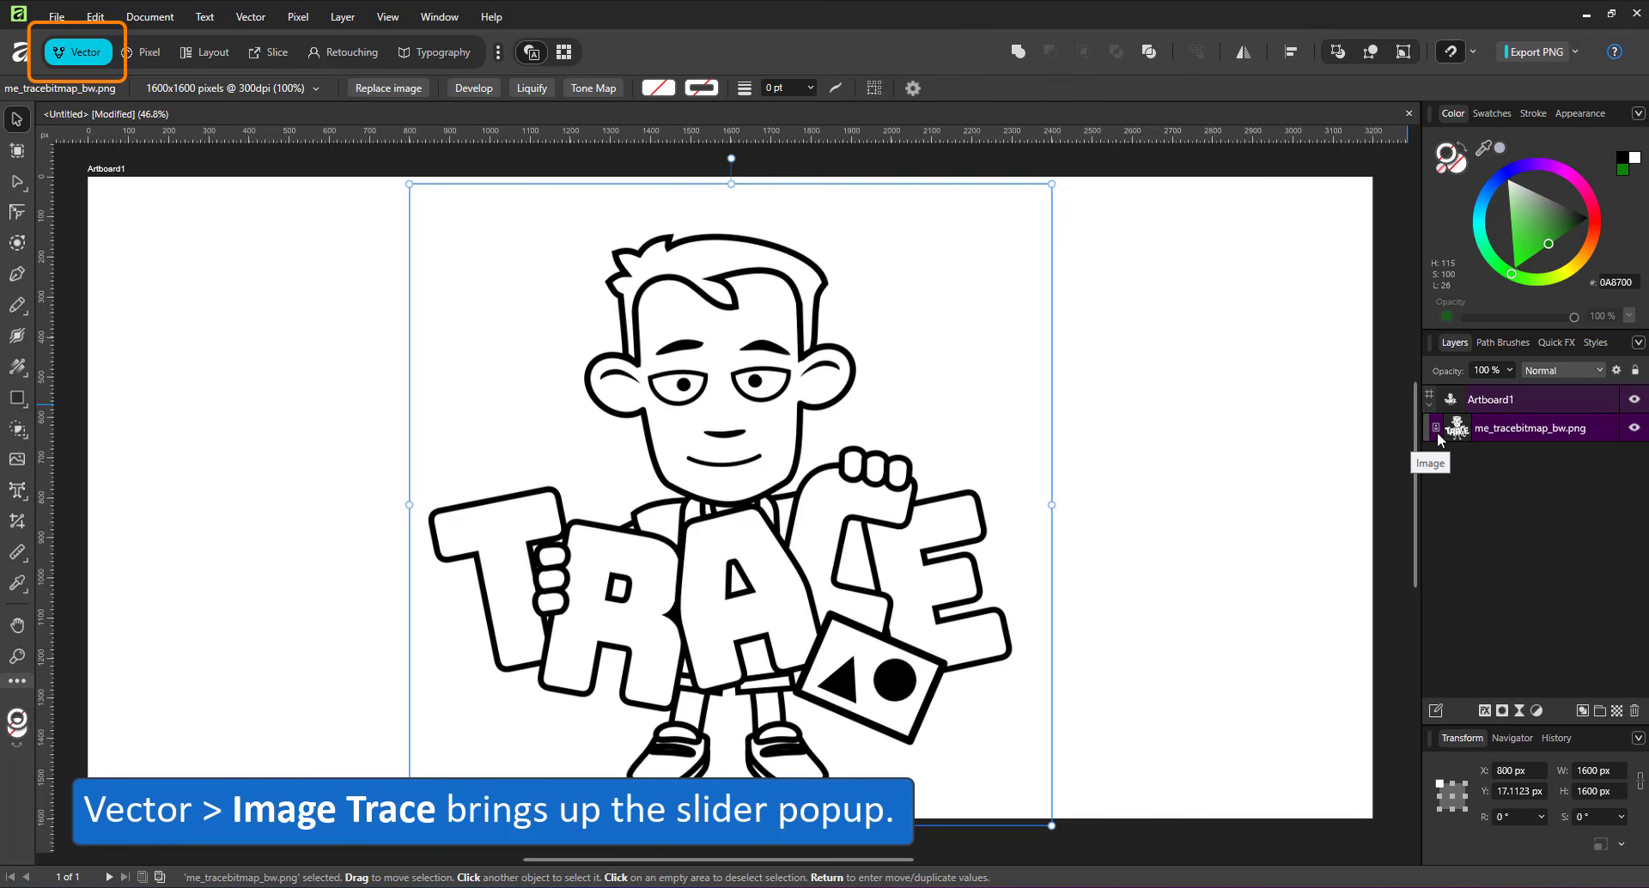
pyautogui.click(251, 17)
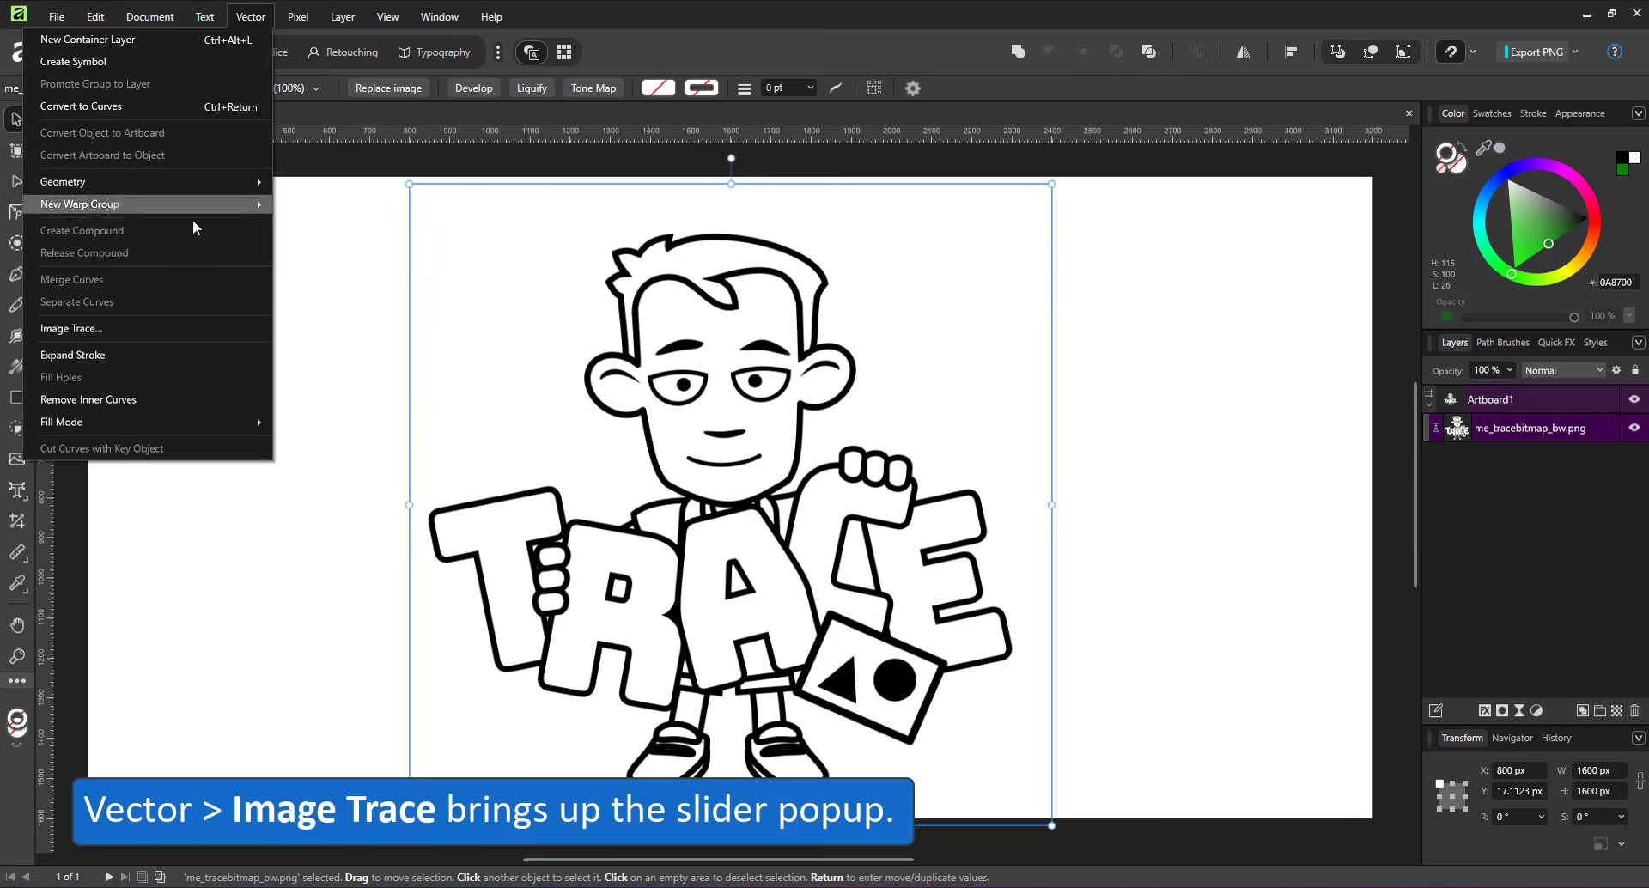
pyautogui.click(183, 328)
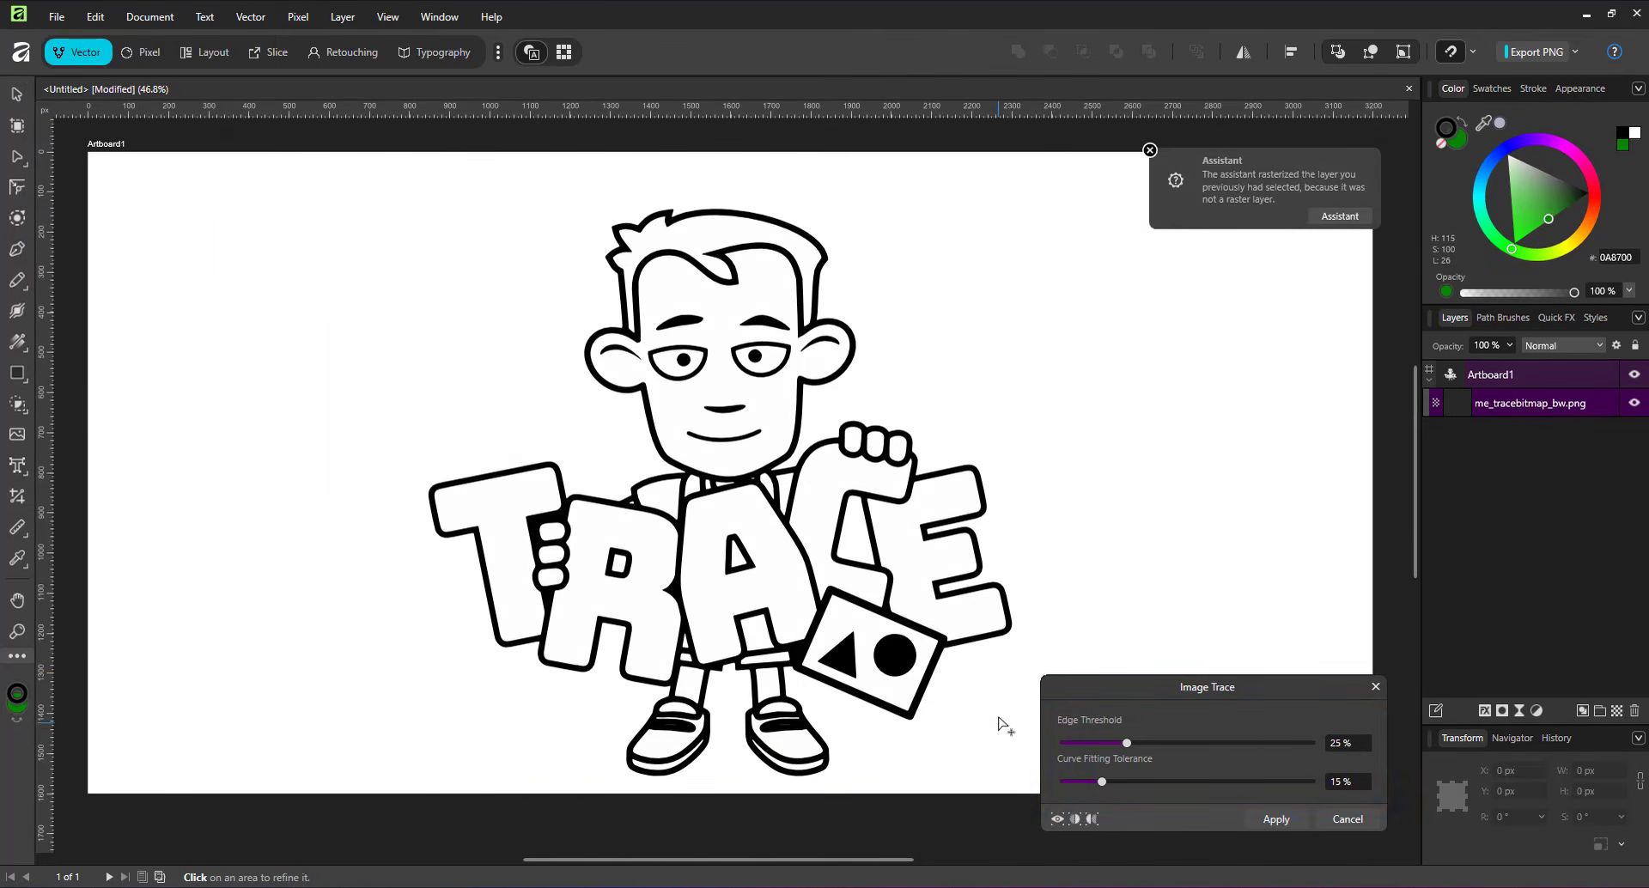
# - Test edge thresholds of 100% and 56%, and apply the trace with 25% edge threshold and 50% curve fitting tolerance
pyautogui.moveTo(1250, 743); pyautogui.dragTo(1393, 748)
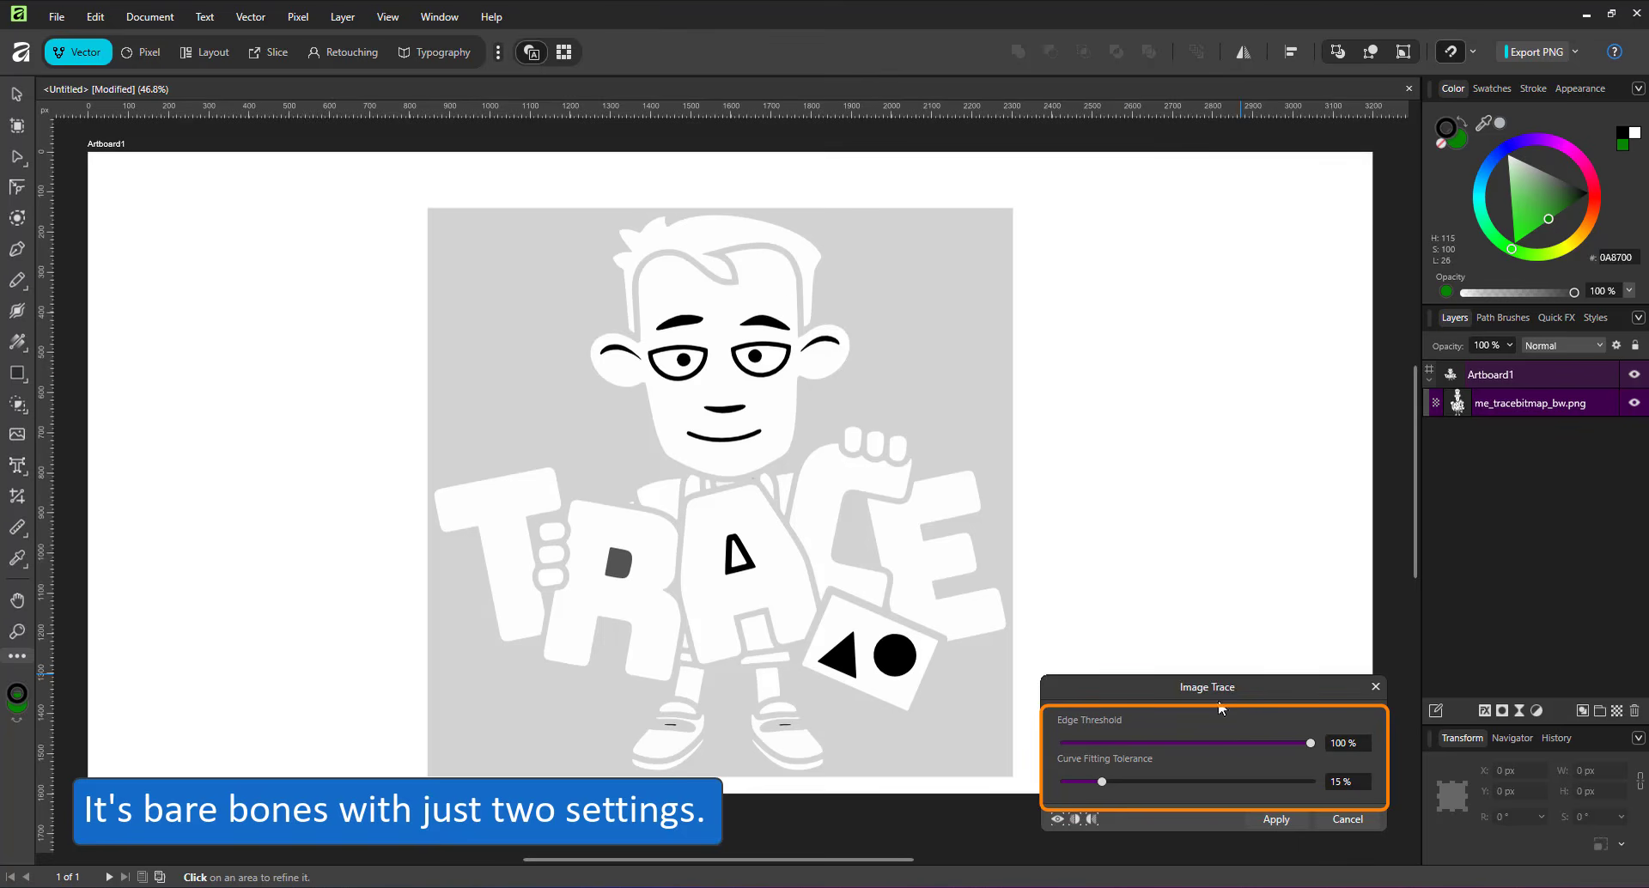
pyautogui.moveTo(1248, 743); pyautogui.dragTo(1202, 744)
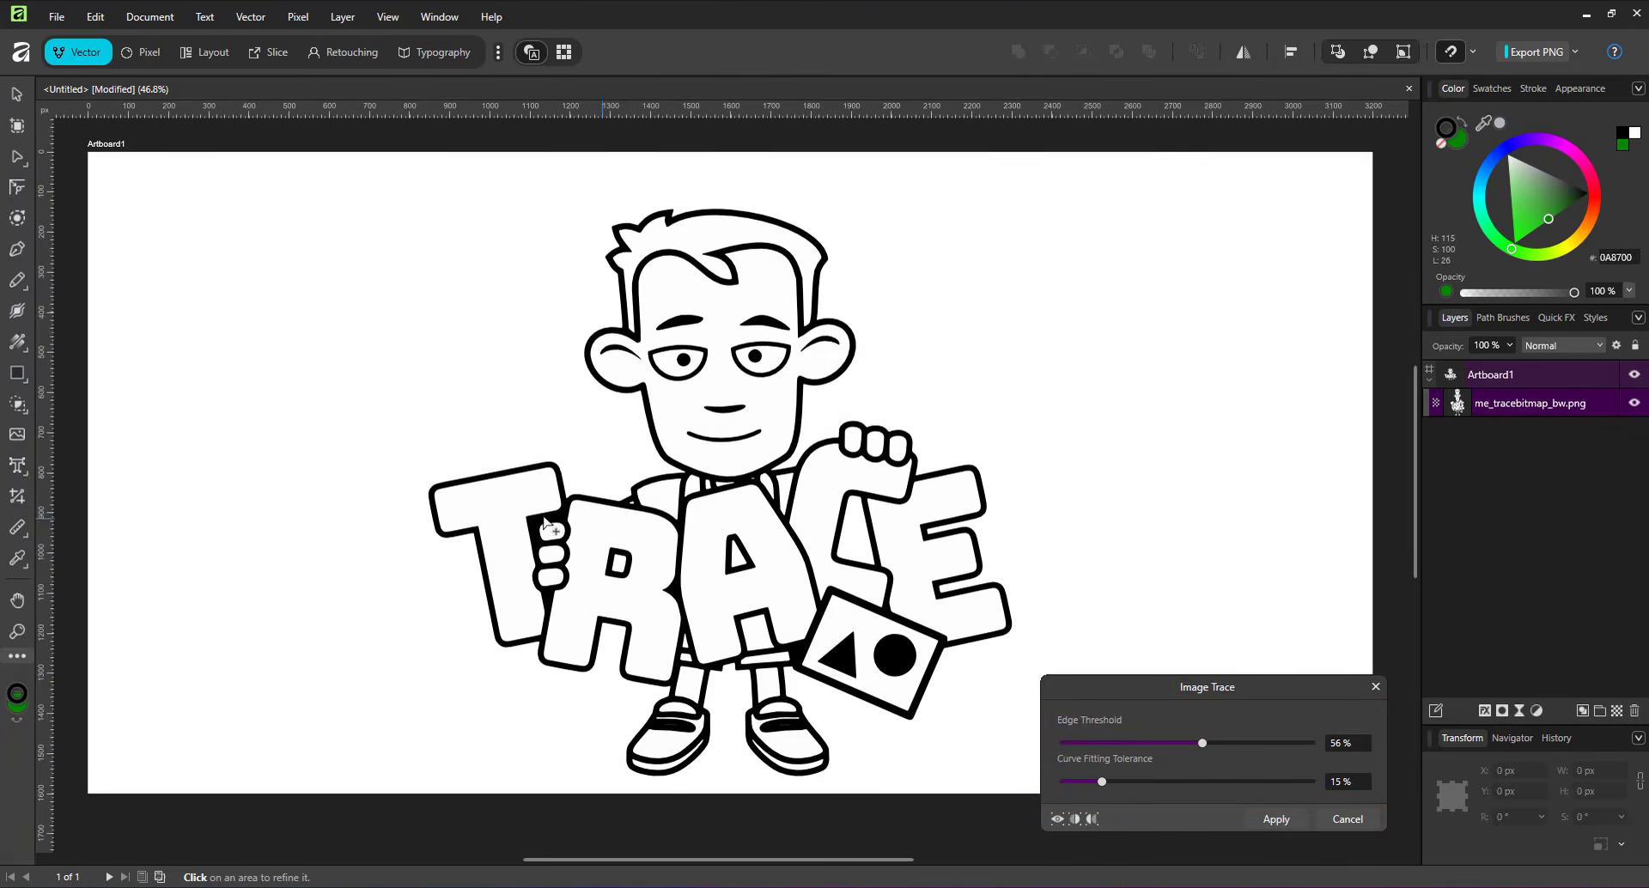
pyautogui.write('25')
pyautogui.press('Return')
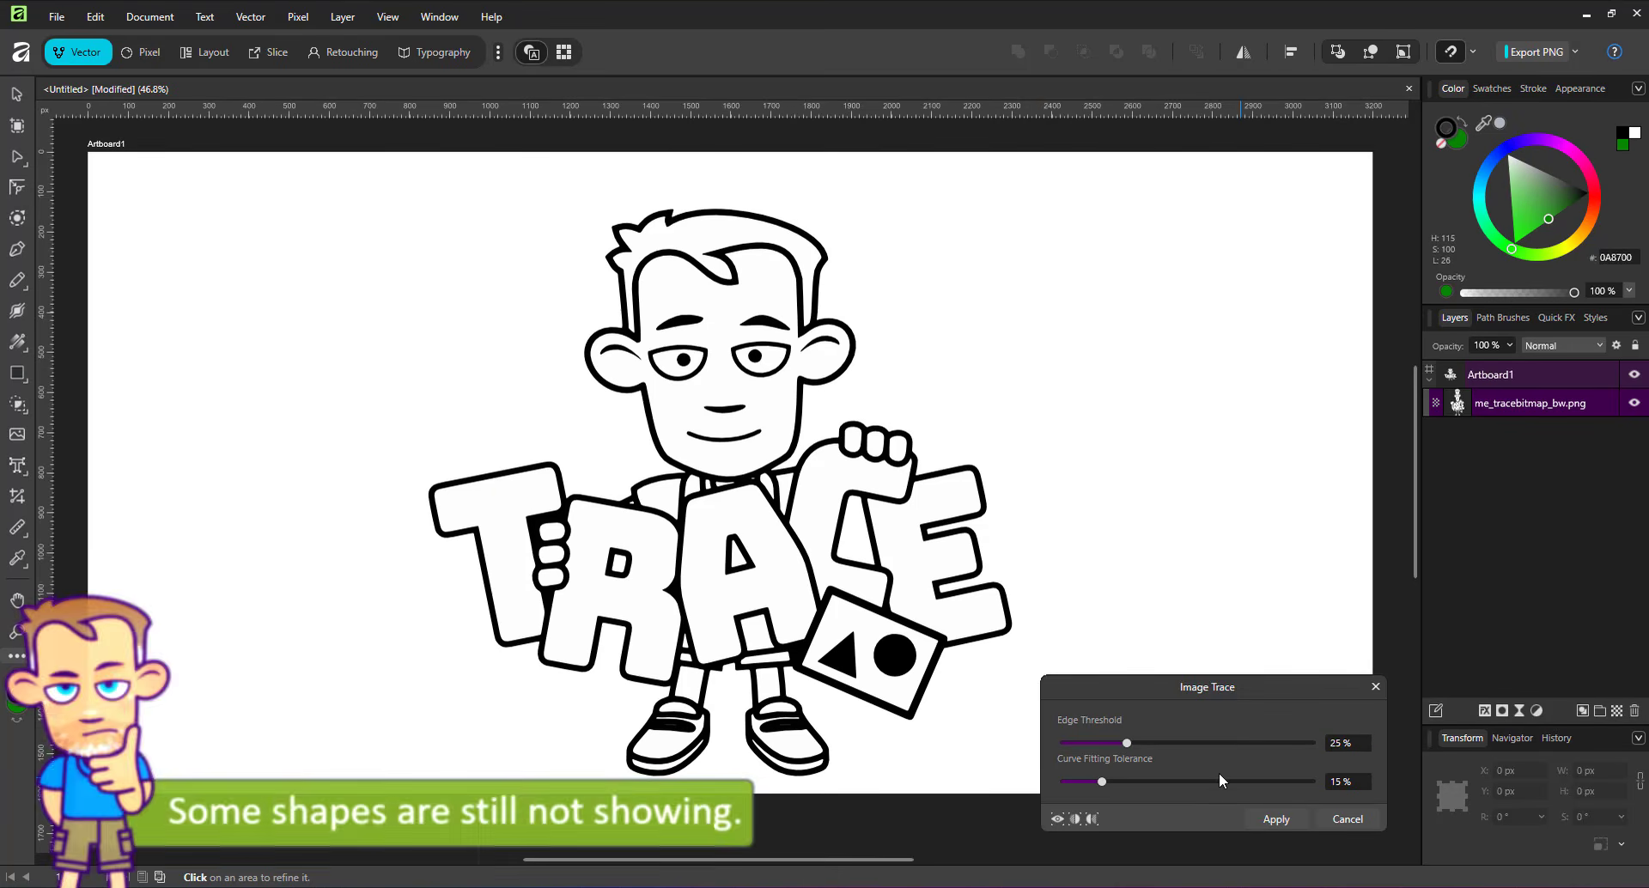
pyautogui.click(1342, 789)
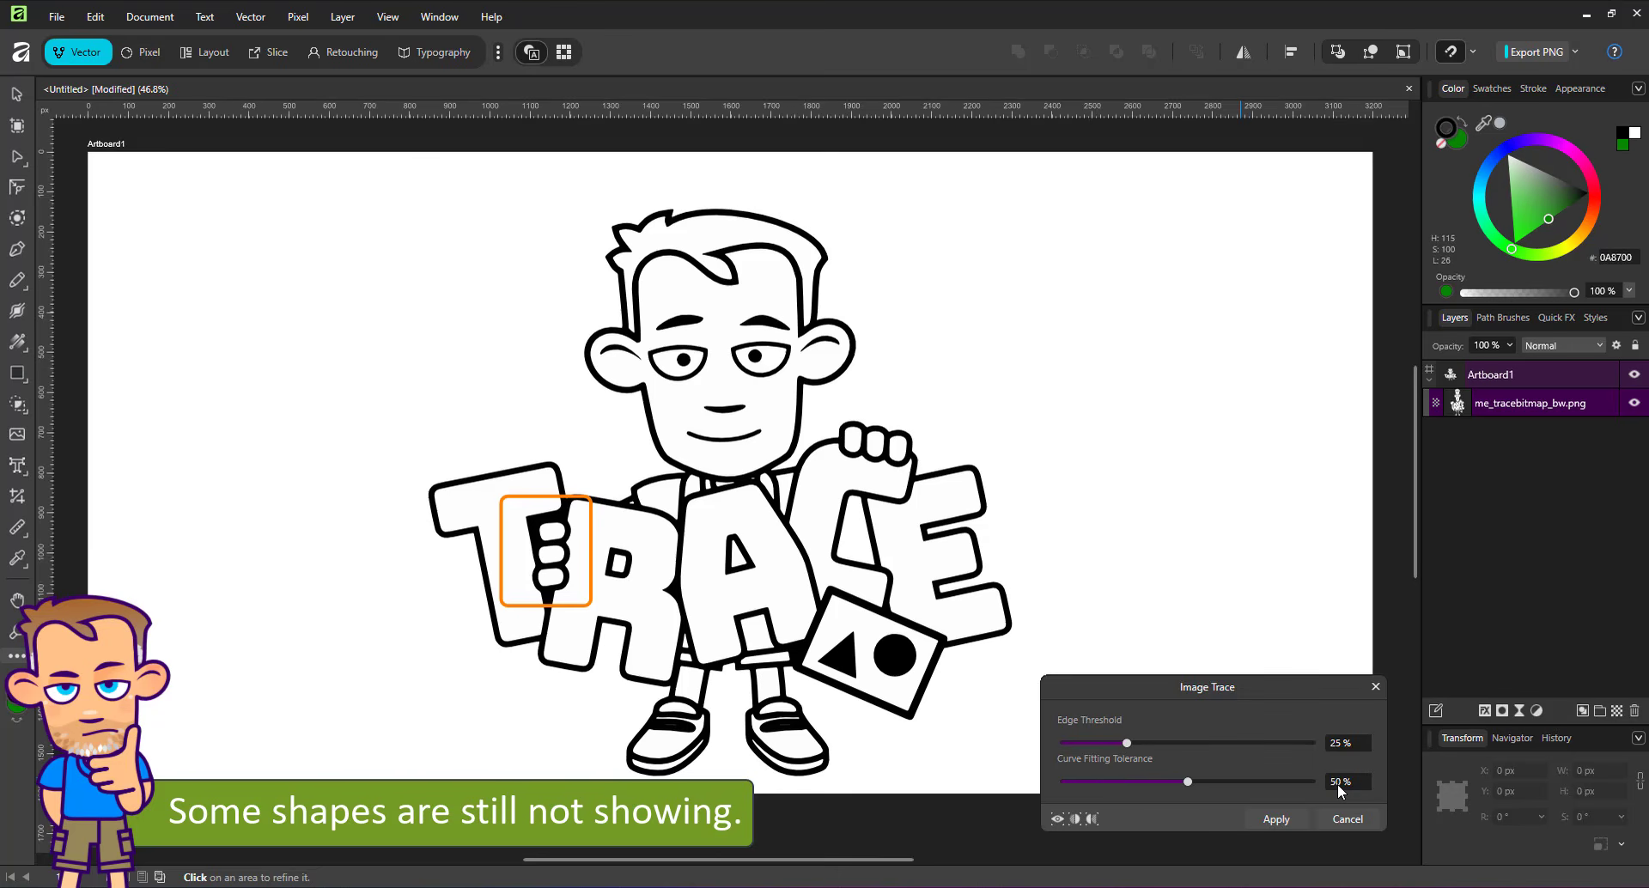
pyautogui.click(1262, 823)
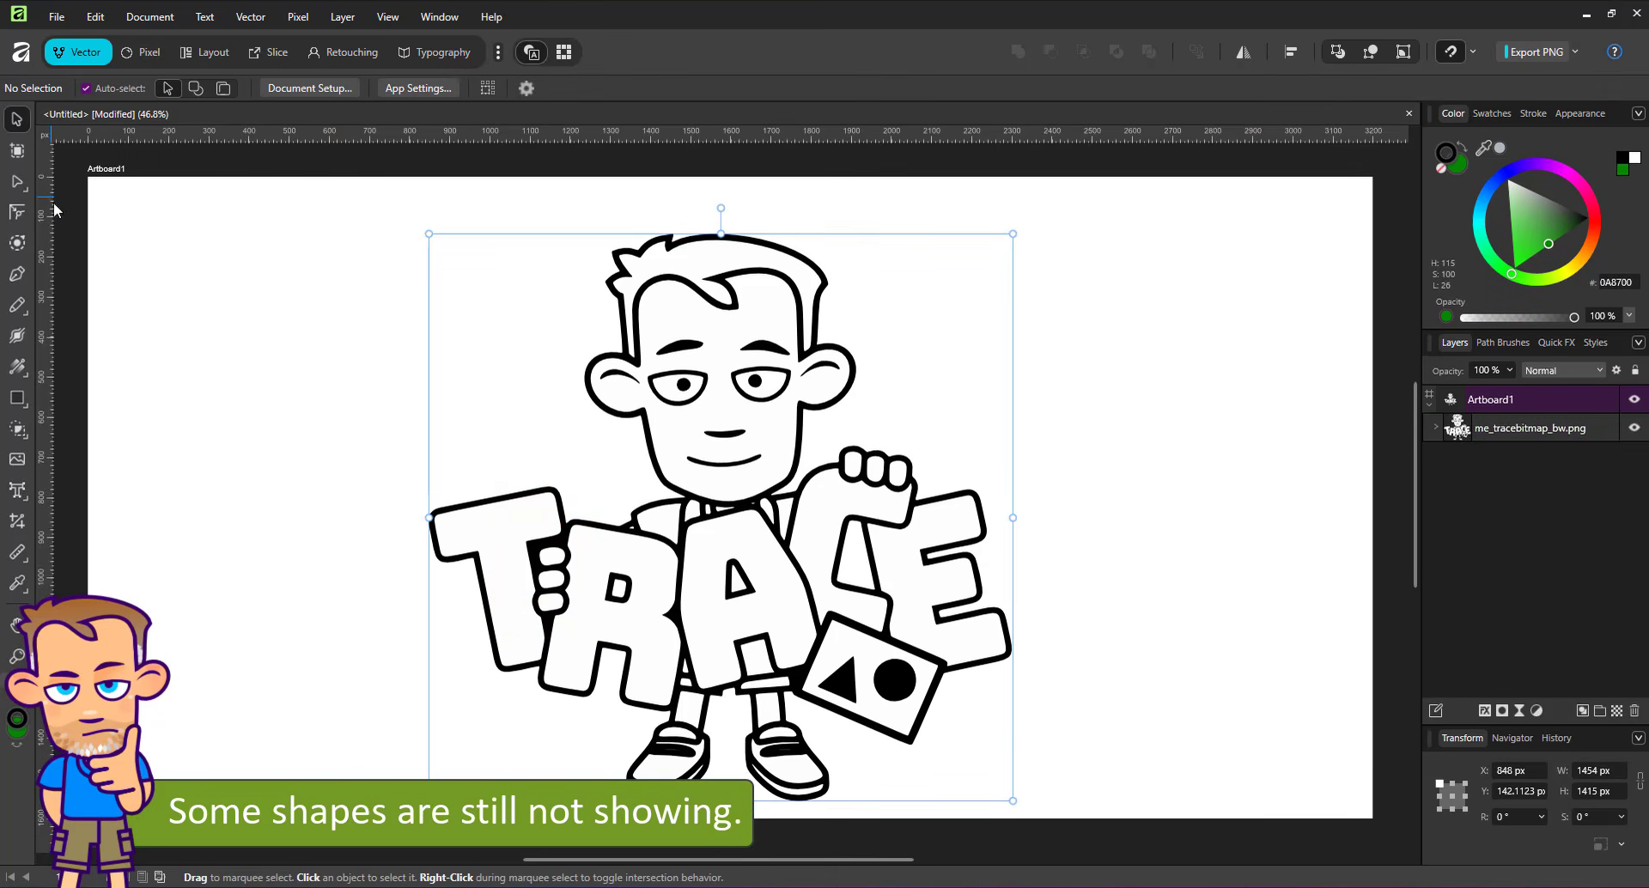
# - Try to merge all curves of the traced group at once with Boolean Xor, check the nodes, and undo the merge
pyautogui.click(1434, 428)
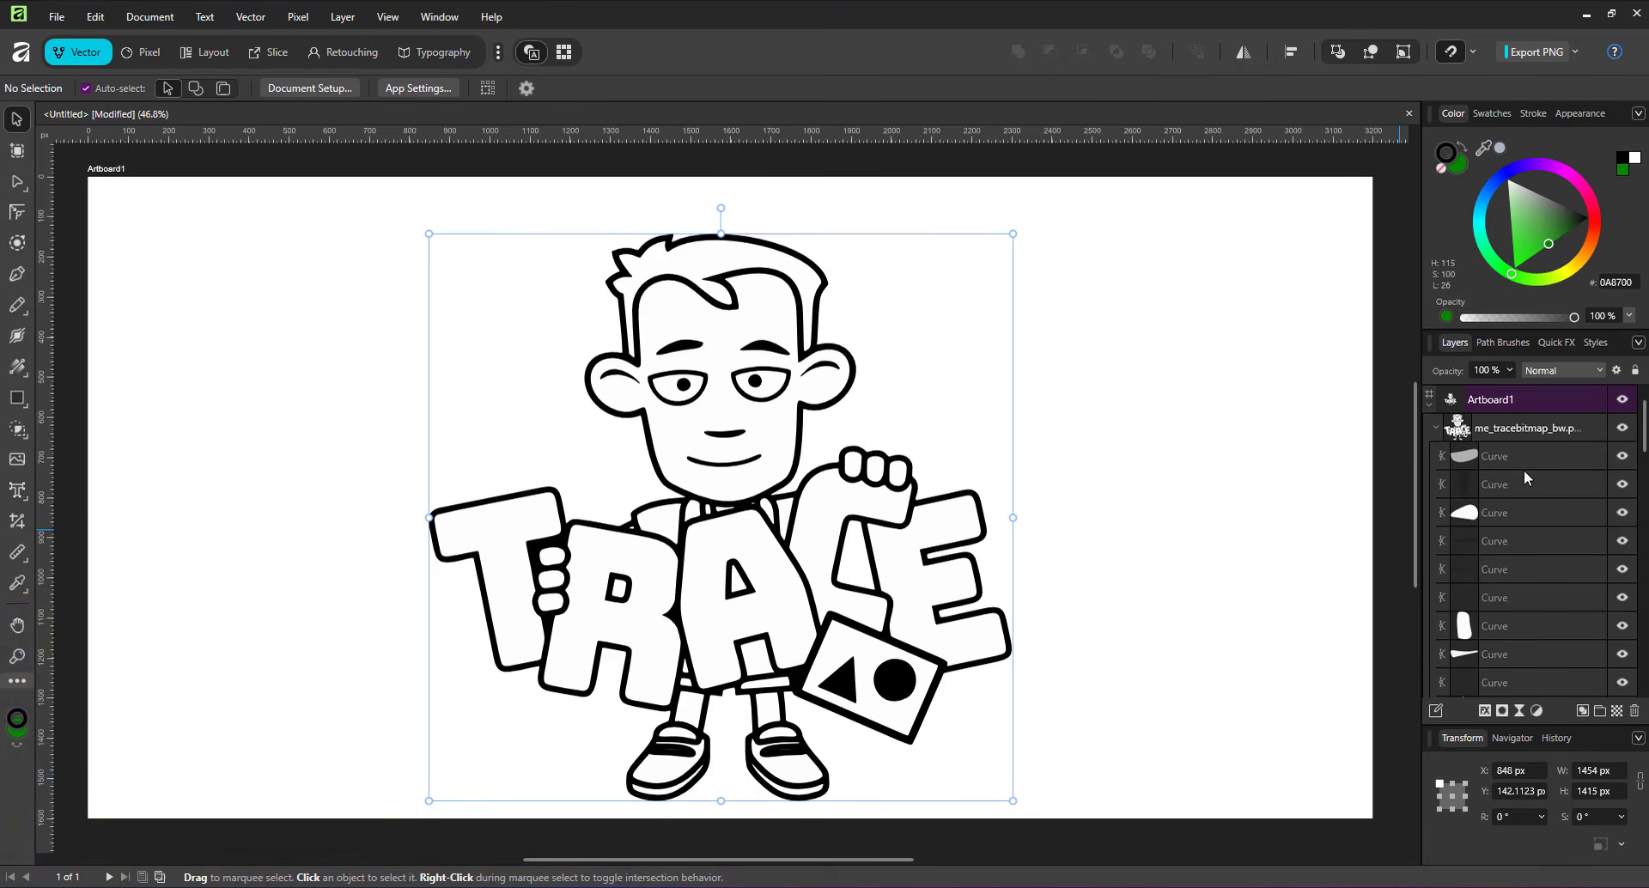
pyautogui.click(1525, 478)
pyautogui.scroll(-10, 1537, 532)
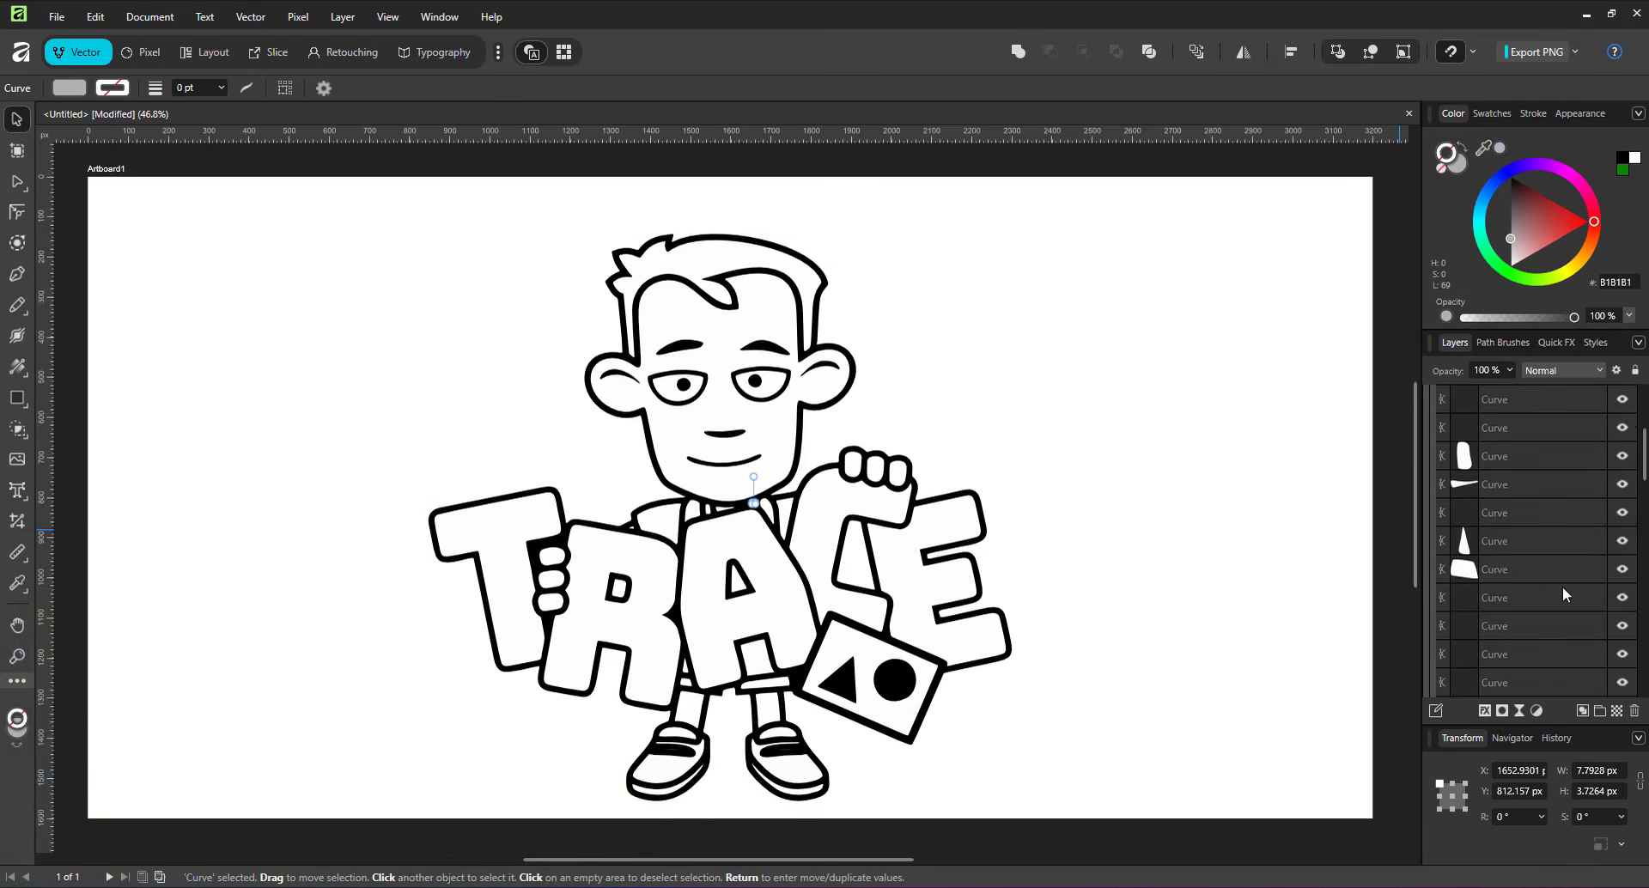
pyautogui.keyDown('shift'); pyautogui.click(1498, 682); pyautogui.keyUp('shift')
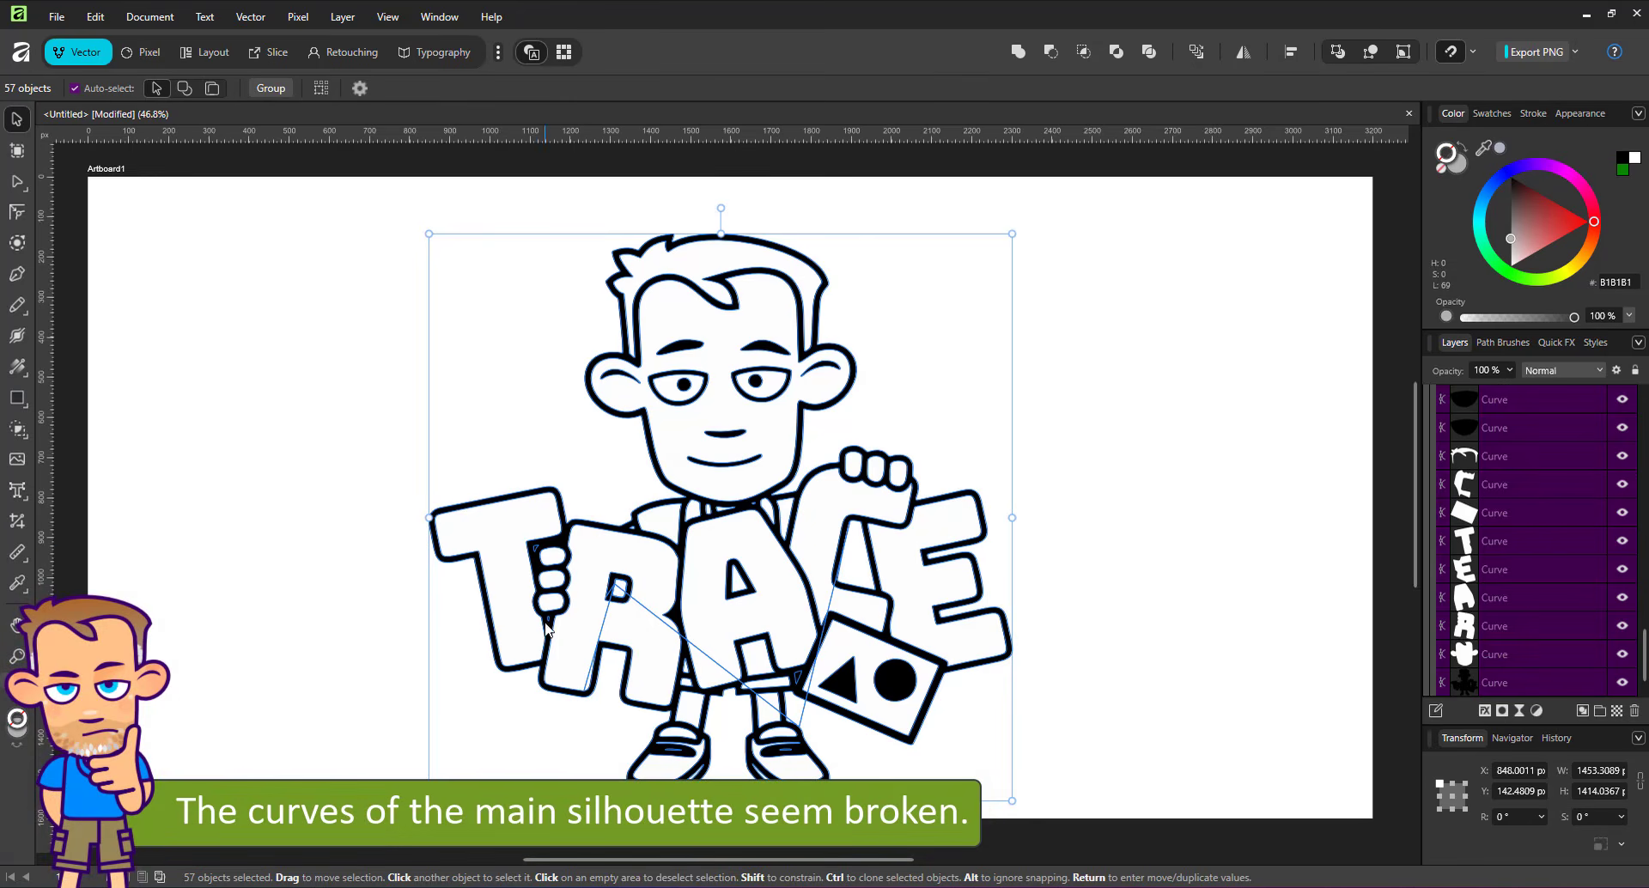
pyautogui.click(1114, 53)
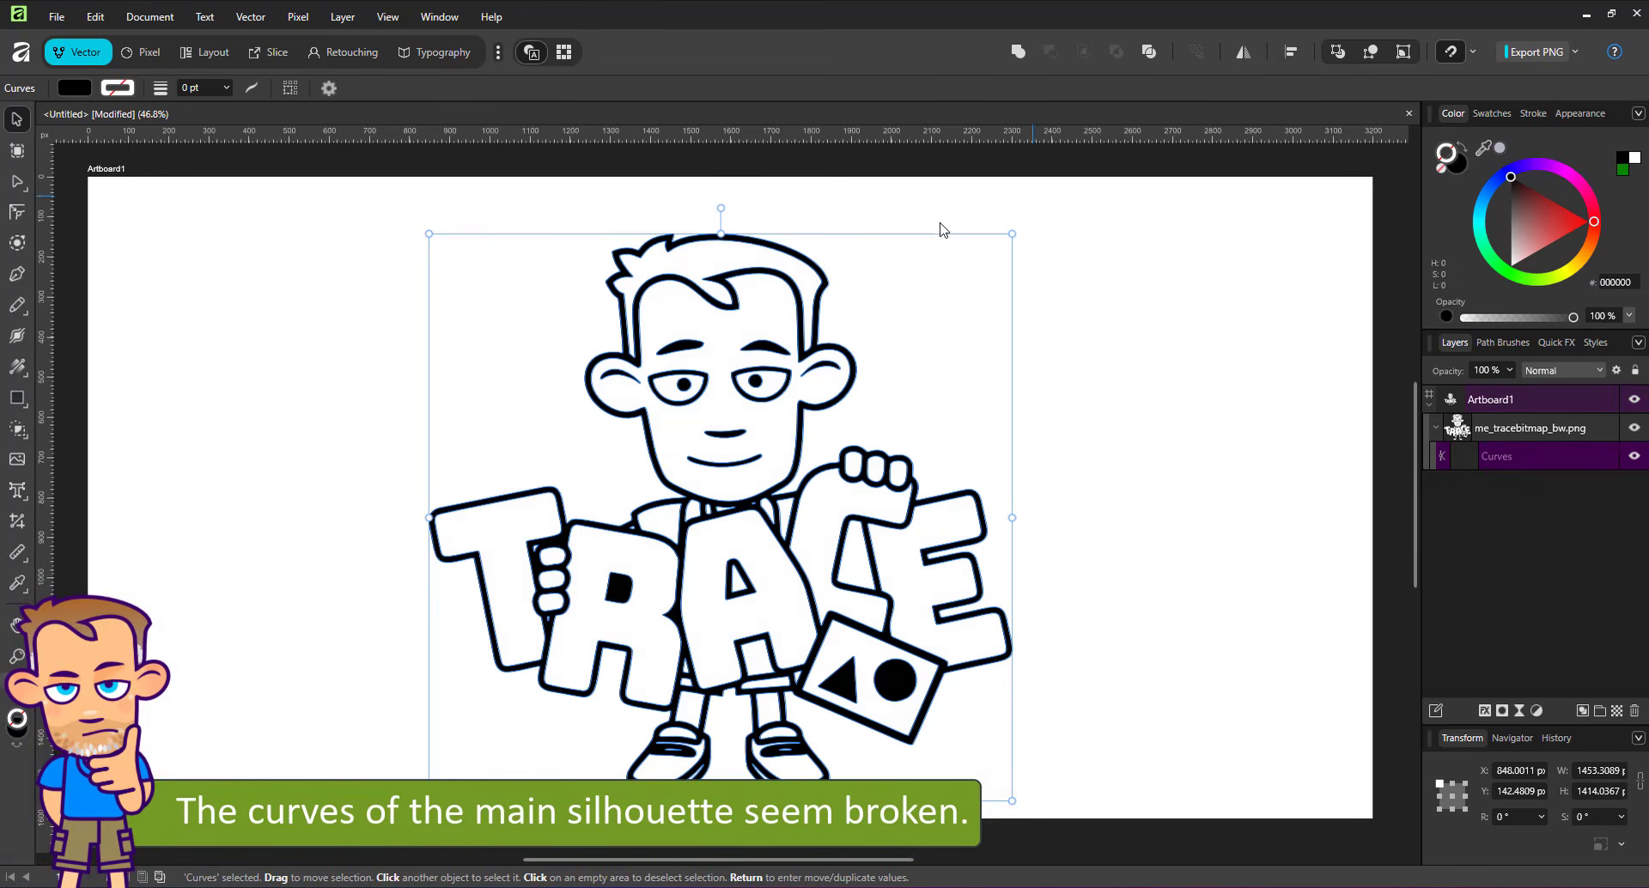
pyautogui.press('a')
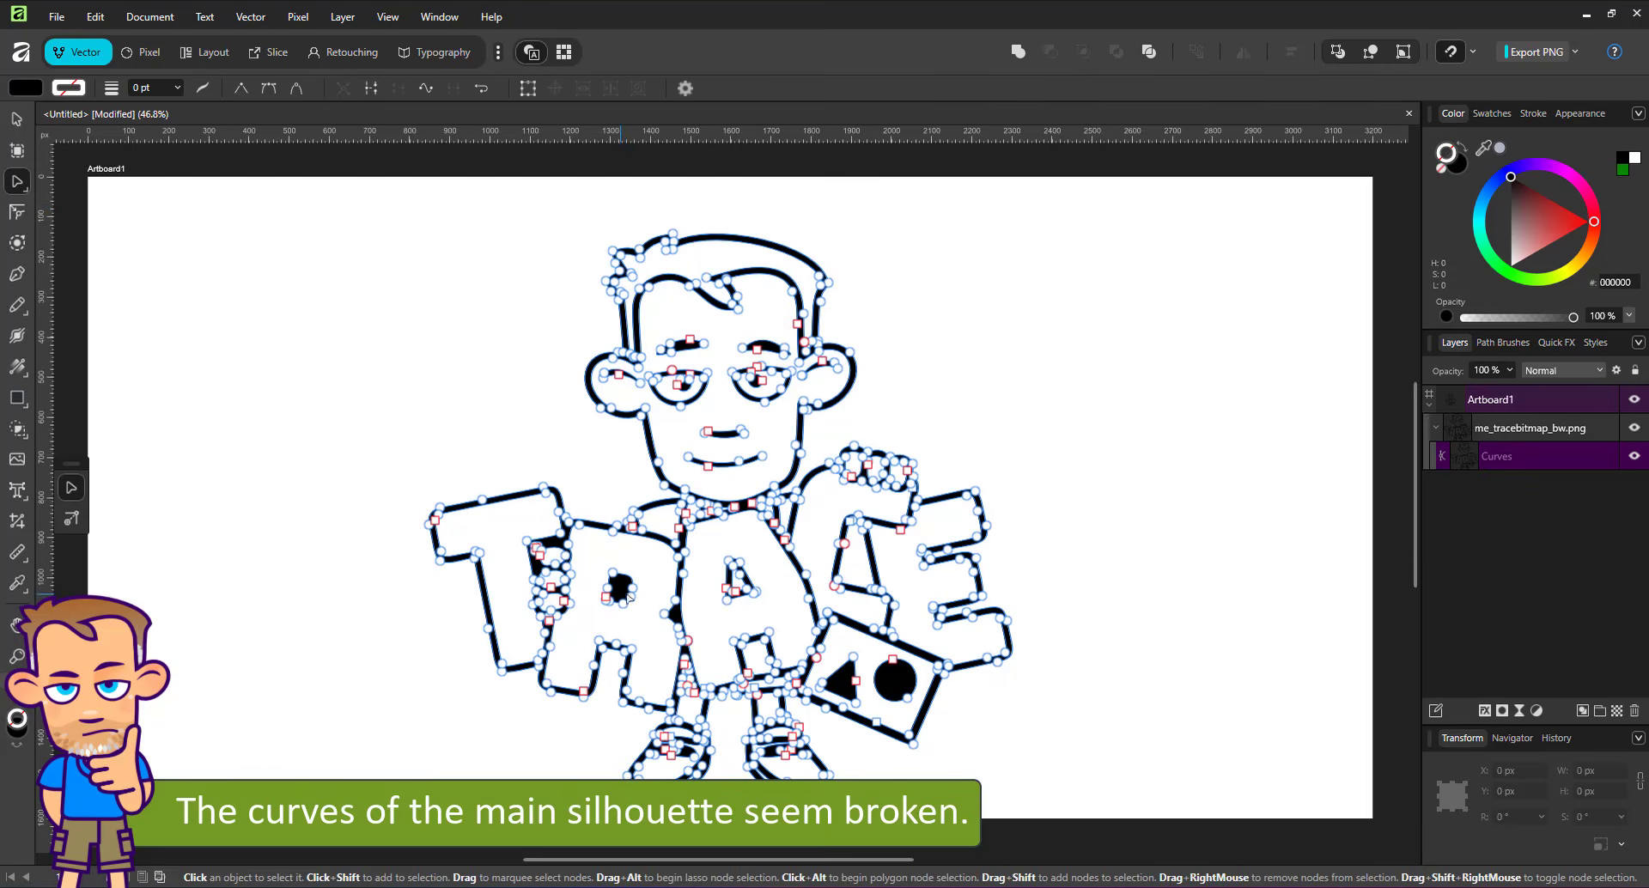
pyautogui.hotkey('ctrl', 'z')
pyautogui.click(1062, 459)
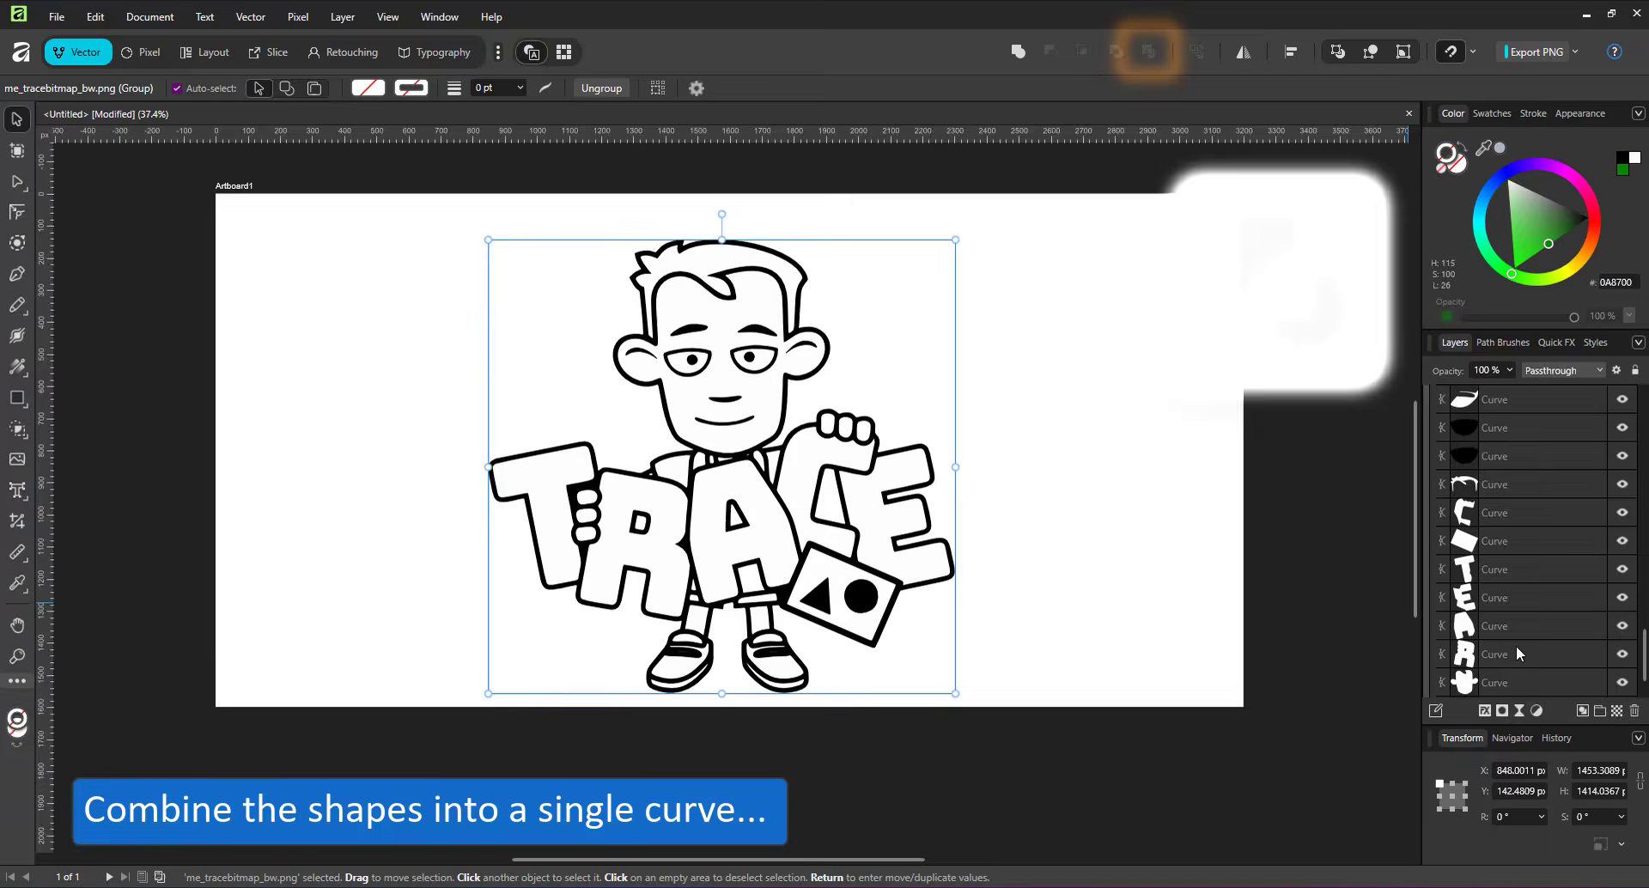
# - Combine the nine lowest curves in the traced group, including the silhouette, face and letter shapes, with Boolean Xor
pyautogui.click(1517, 649)
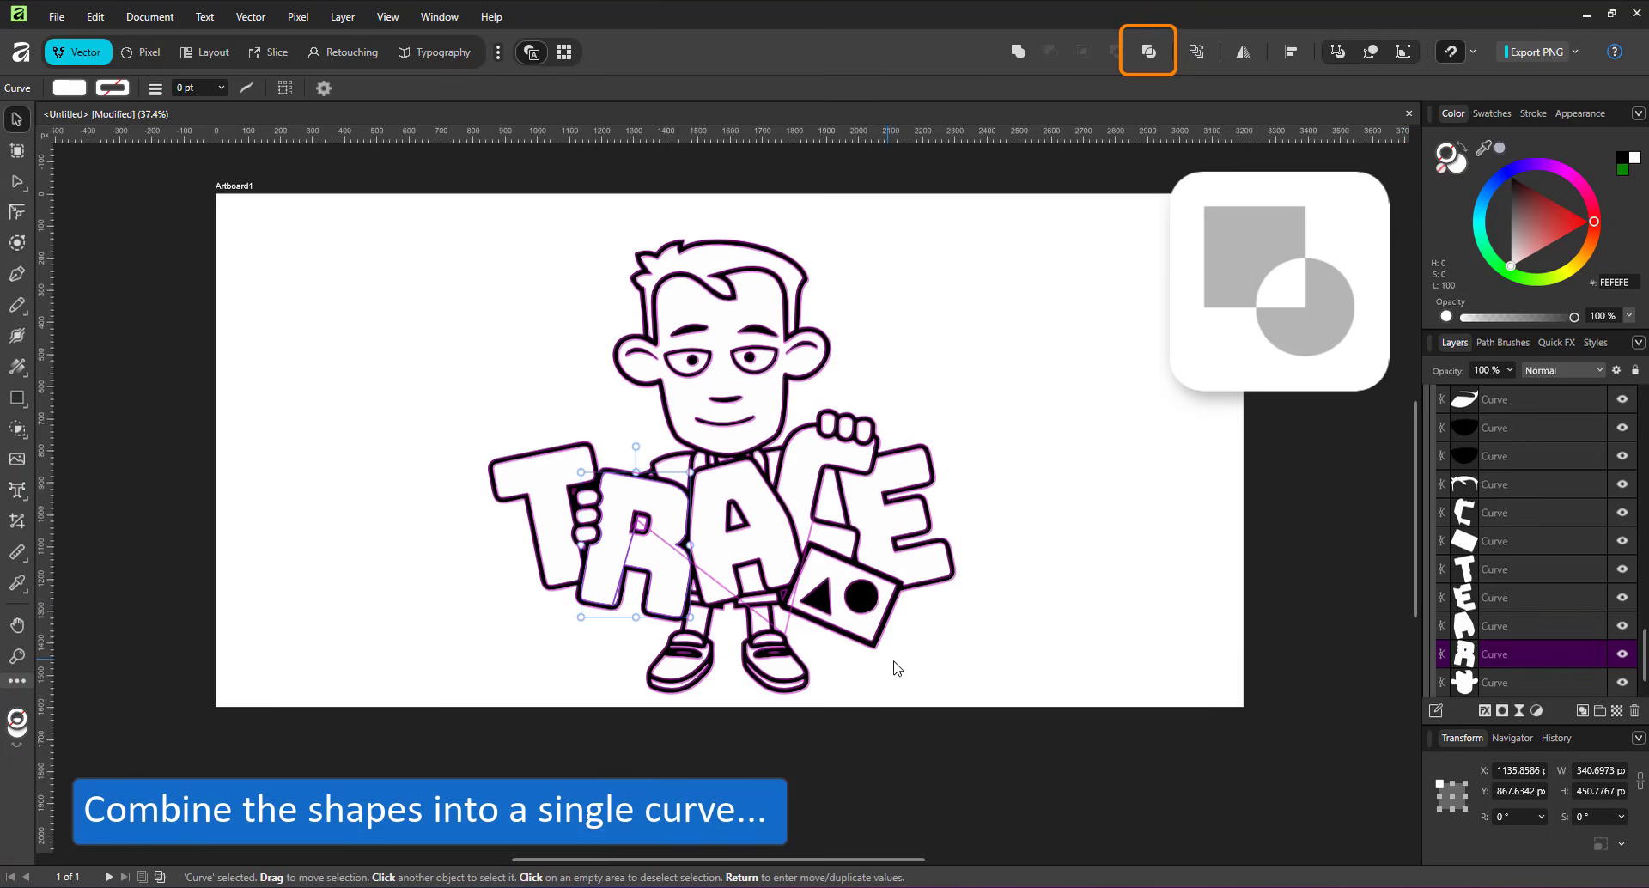
pyautogui.scroll(-1, 1557, 641)
pyautogui.click(1485, 652)
pyautogui.keyDown('shift'); pyautogui.click(1516, 474); pyautogui.keyUp('shift')
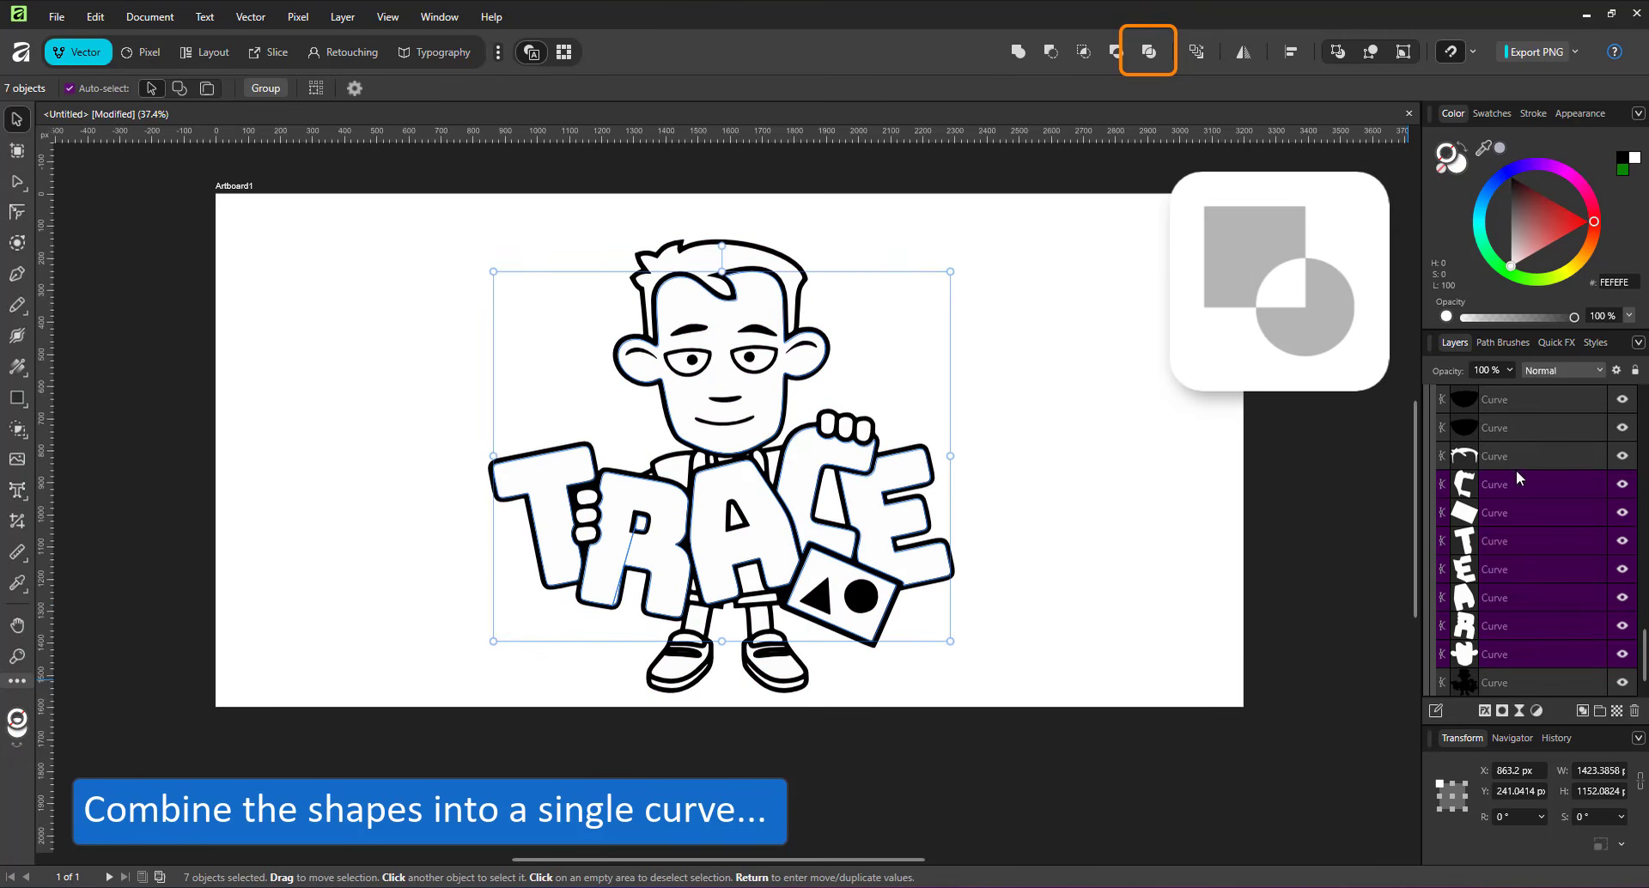
pyautogui.keyDown('shift'); pyautogui.click(1502, 452); pyautogui.keyUp('shift')
pyautogui.keyDown('shift'); pyautogui.click(1498, 686); pyautogui.keyUp('shift')
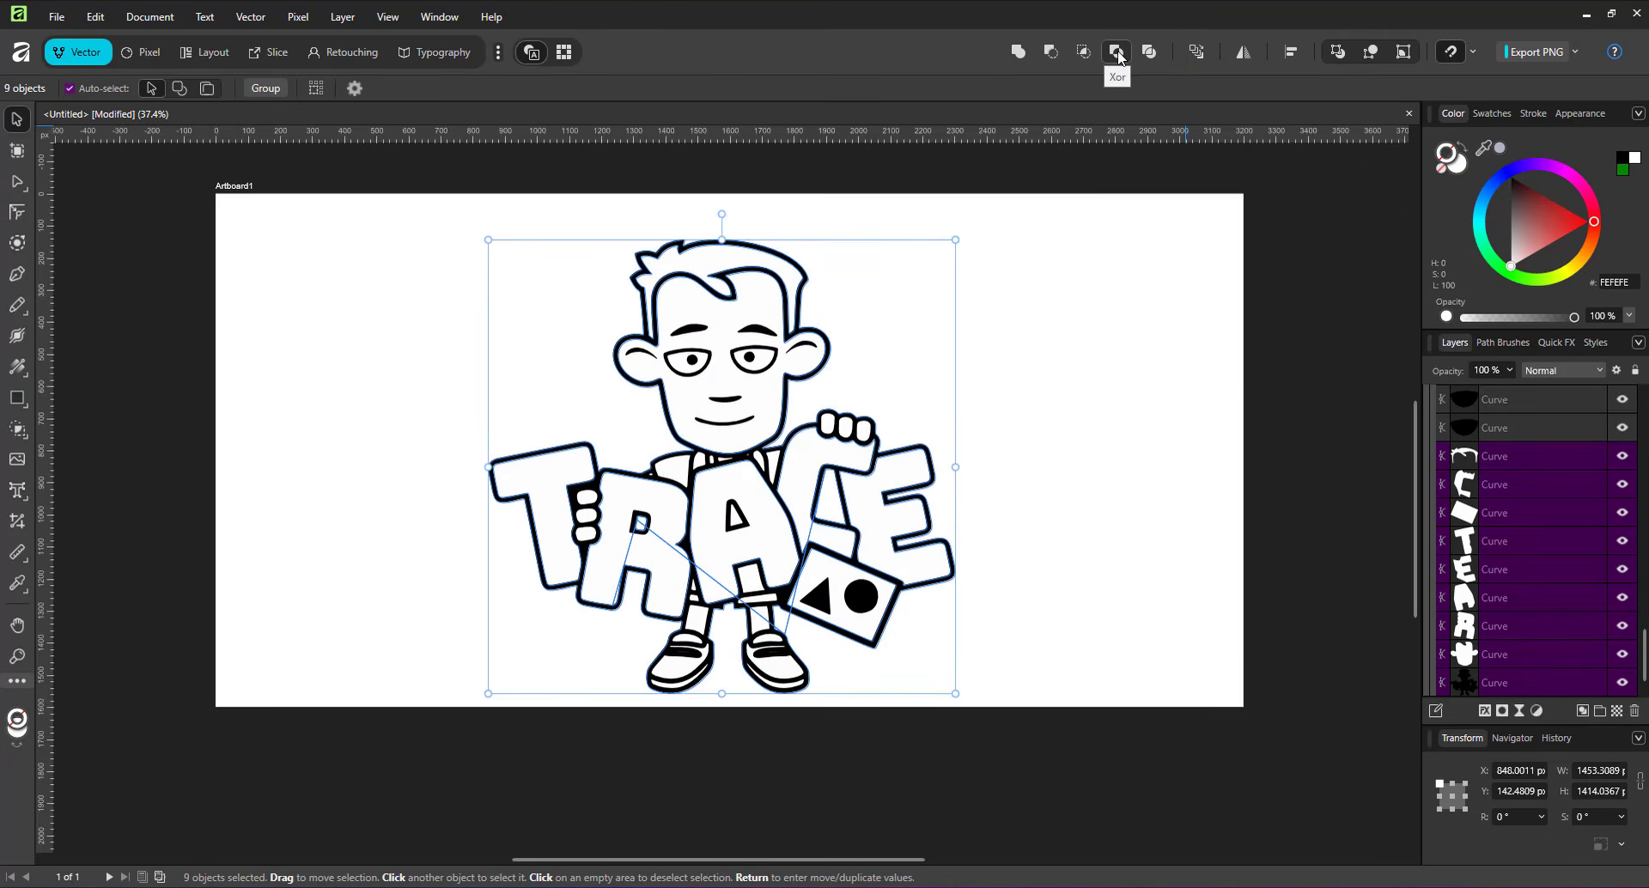
pyautogui.click(1116, 53)
# - Combine all remaining small curves and the merged silhouette in the traced group into a single object with Boolean Xor
pyautogui.click(1488, 658)
pyautogui.scroll(14, 1518, 498)
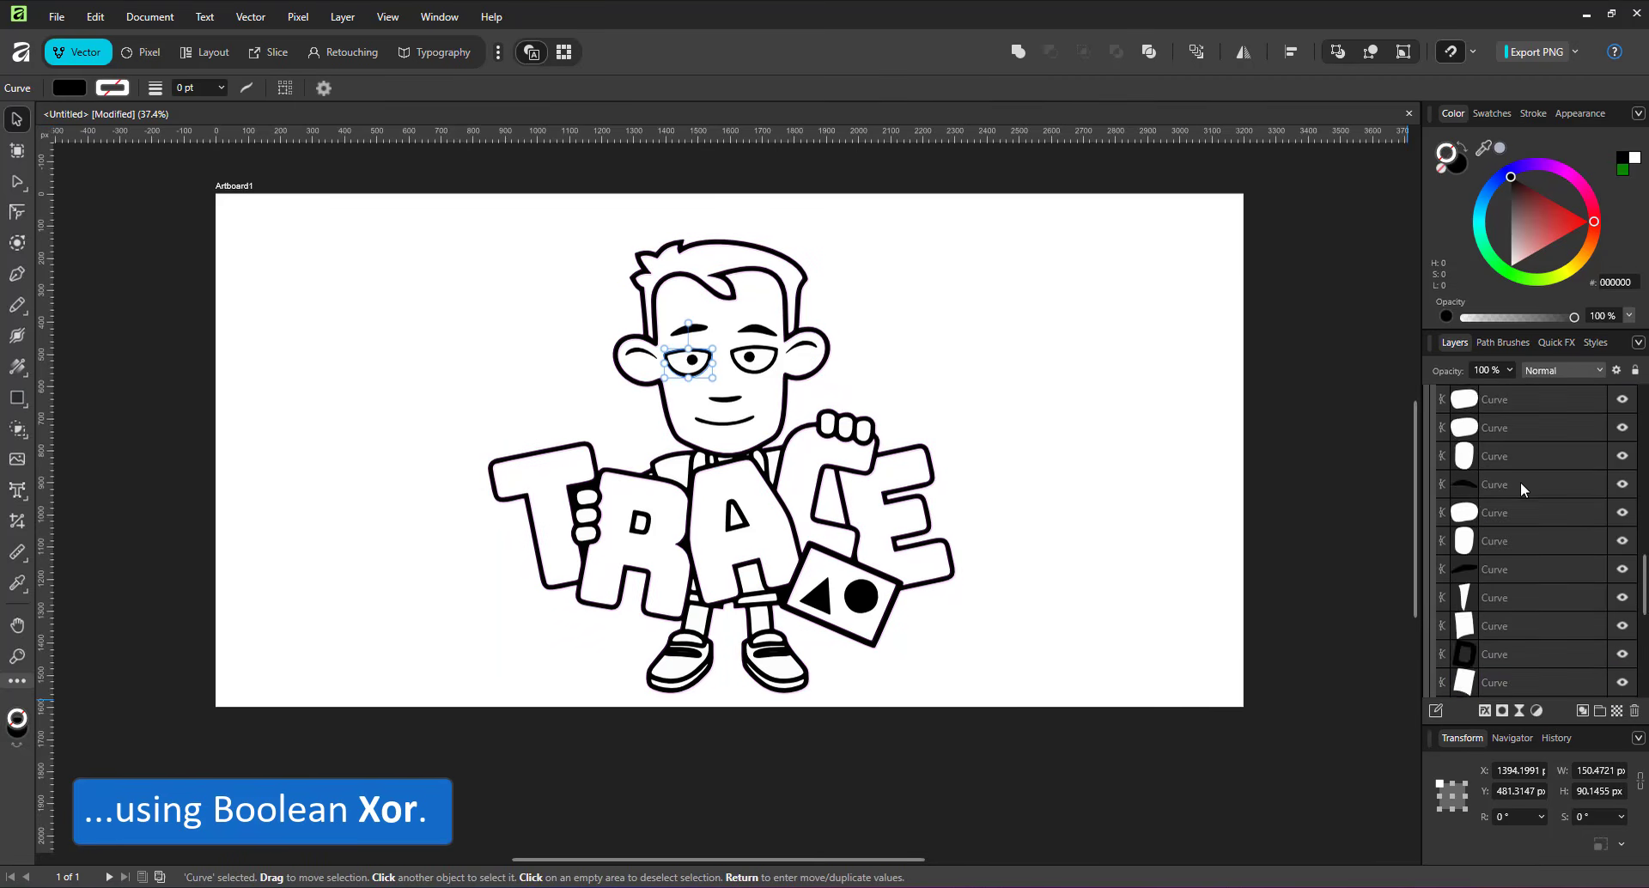
pyautogui.click(1508, 458)
pyautogui.scroll(-10, 1510, 549)
pyautogui.scroll(-3, 1505, 662)
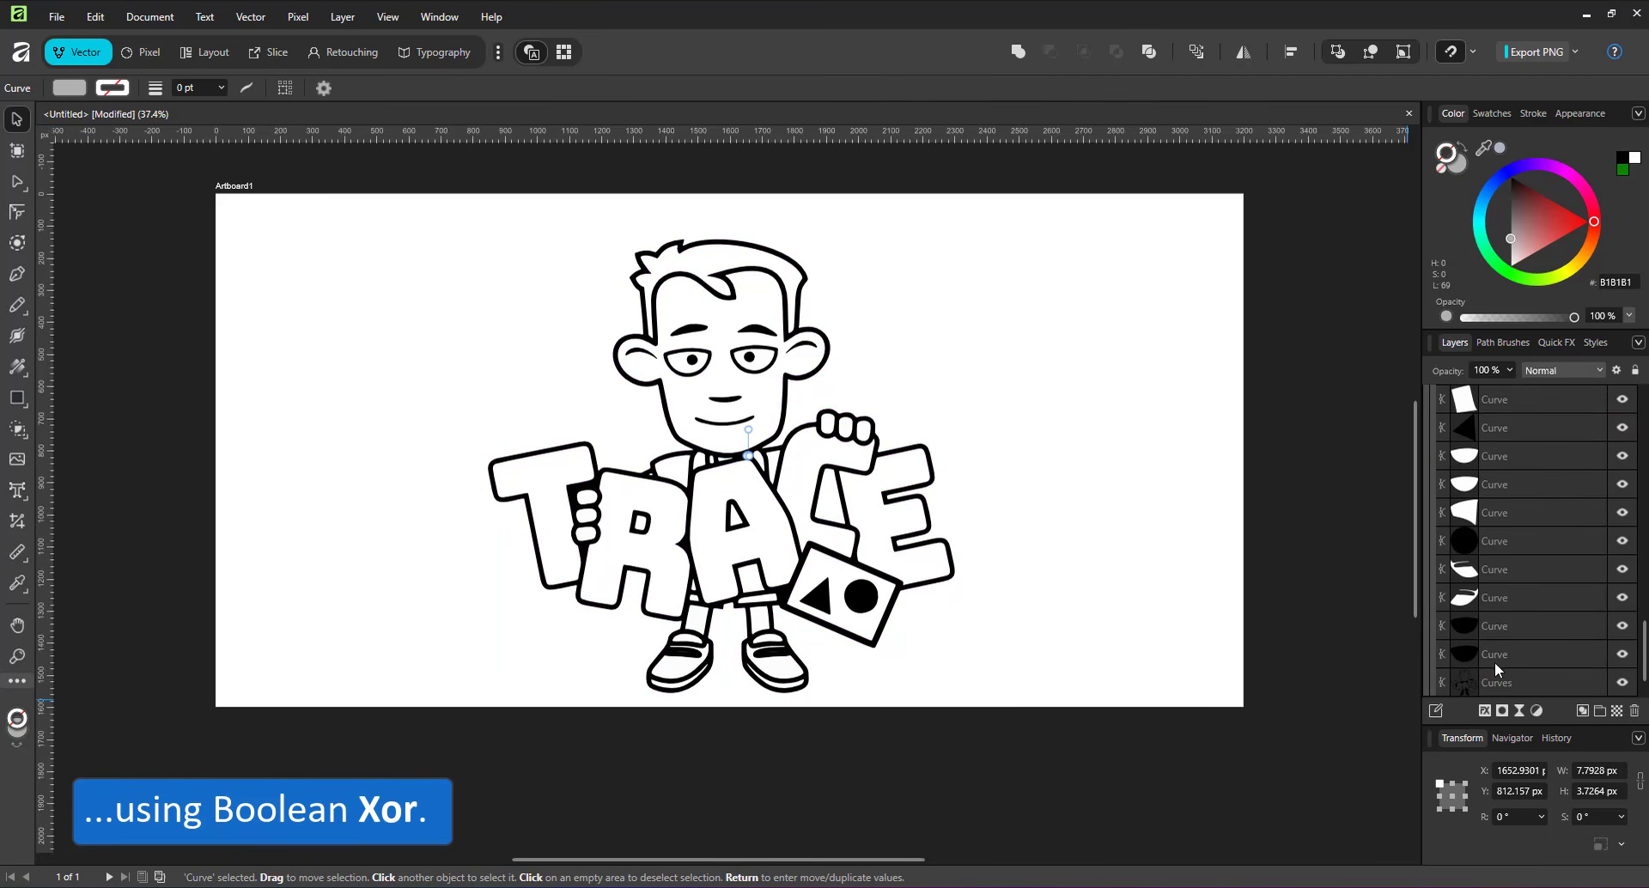
pyautogui.keyDown('shift'); pyautogui.click(1484, 678); pyautogui.keyUp('shift')
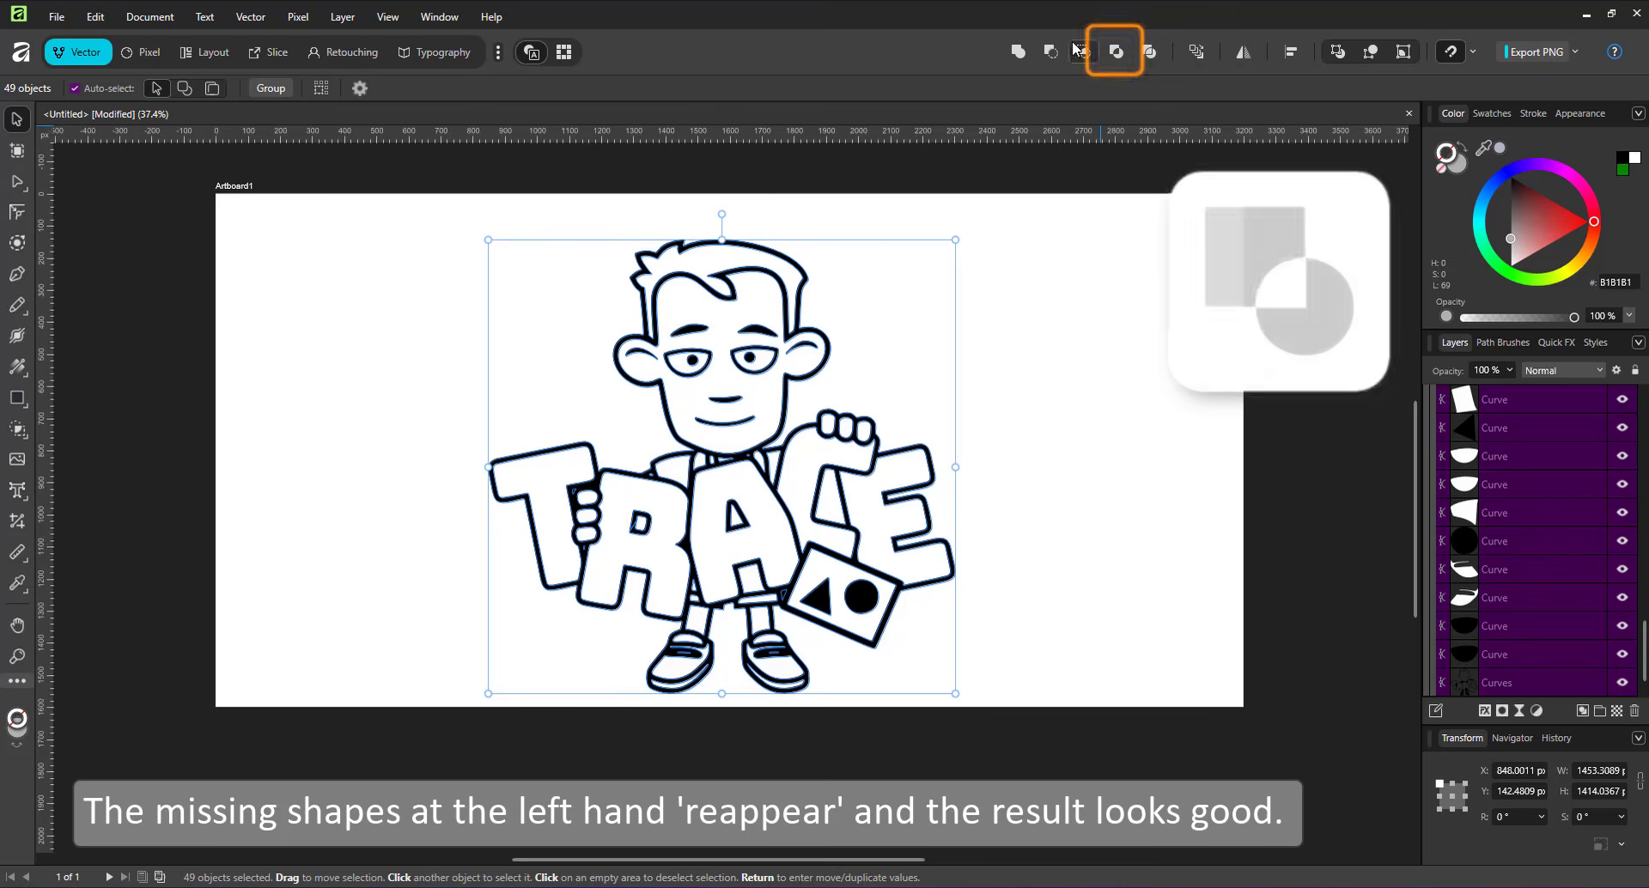
pyautogui.click(1113, 55)
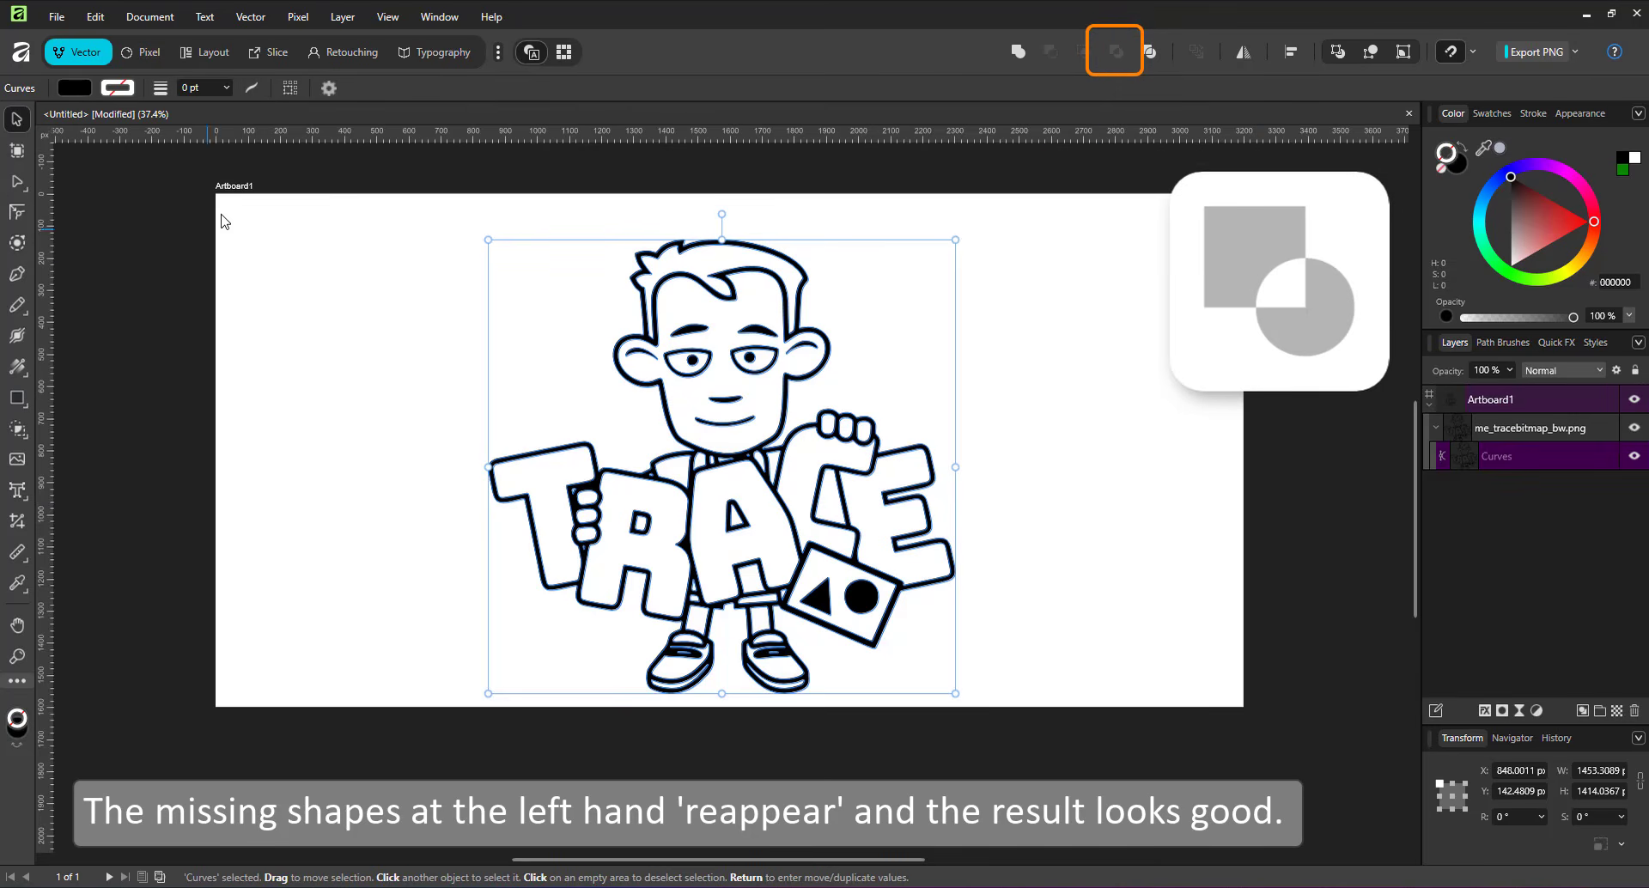
# - Examine the nodes of the combined curves object and return to the Move tool
pyautogui.click(206, 248)
pyautogui.click(594, 447)
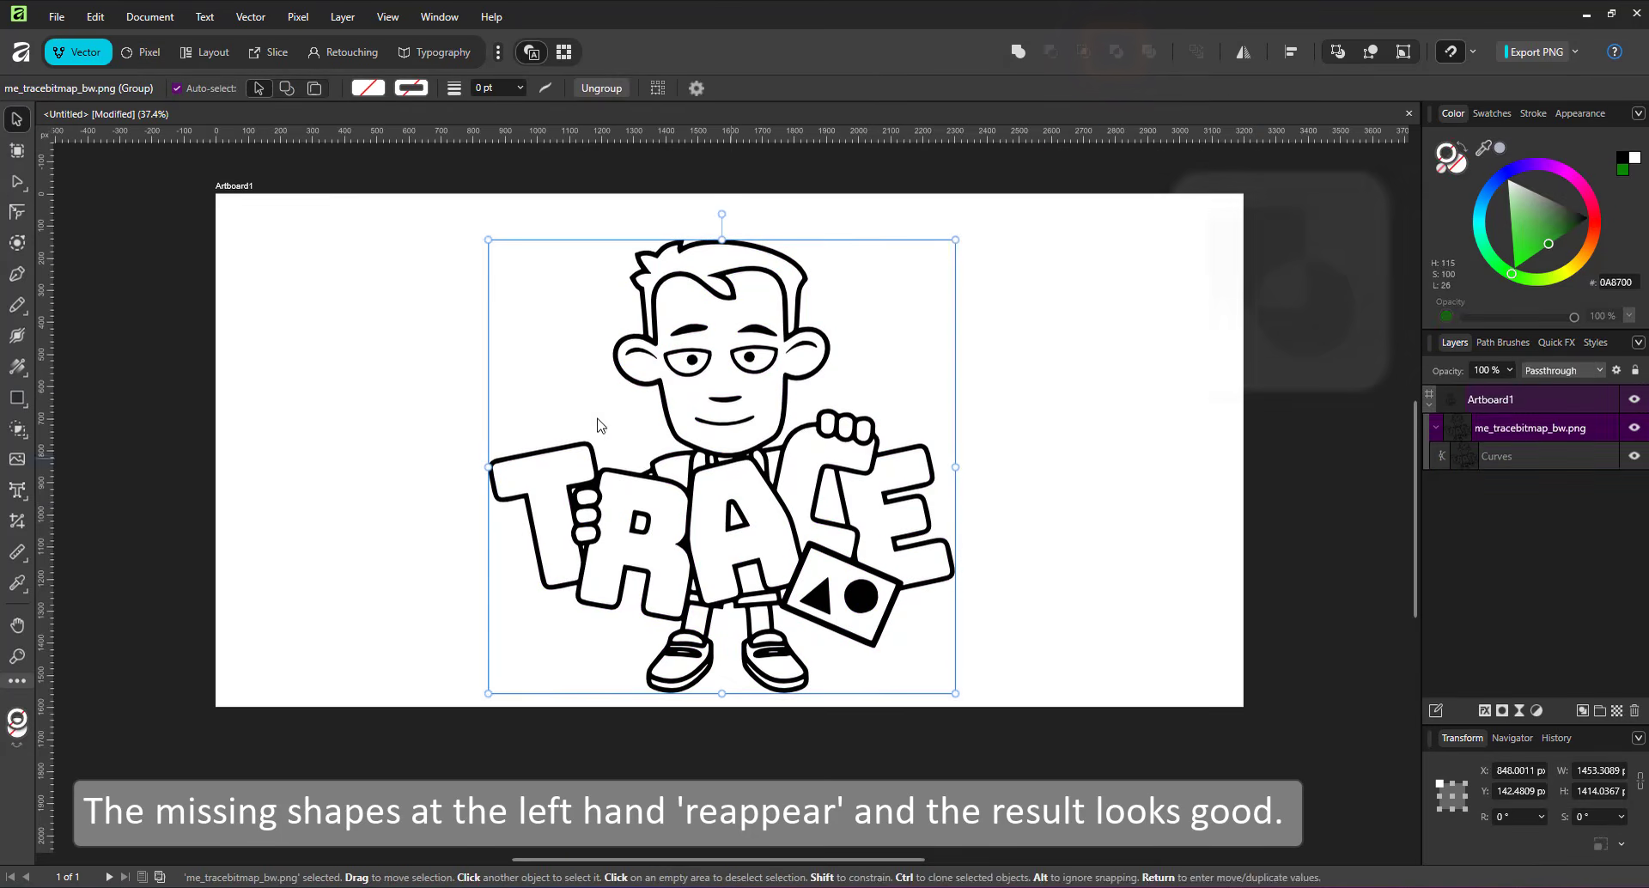
pyautogui.click(16, 181)
pyautogui.click(1478, 463)
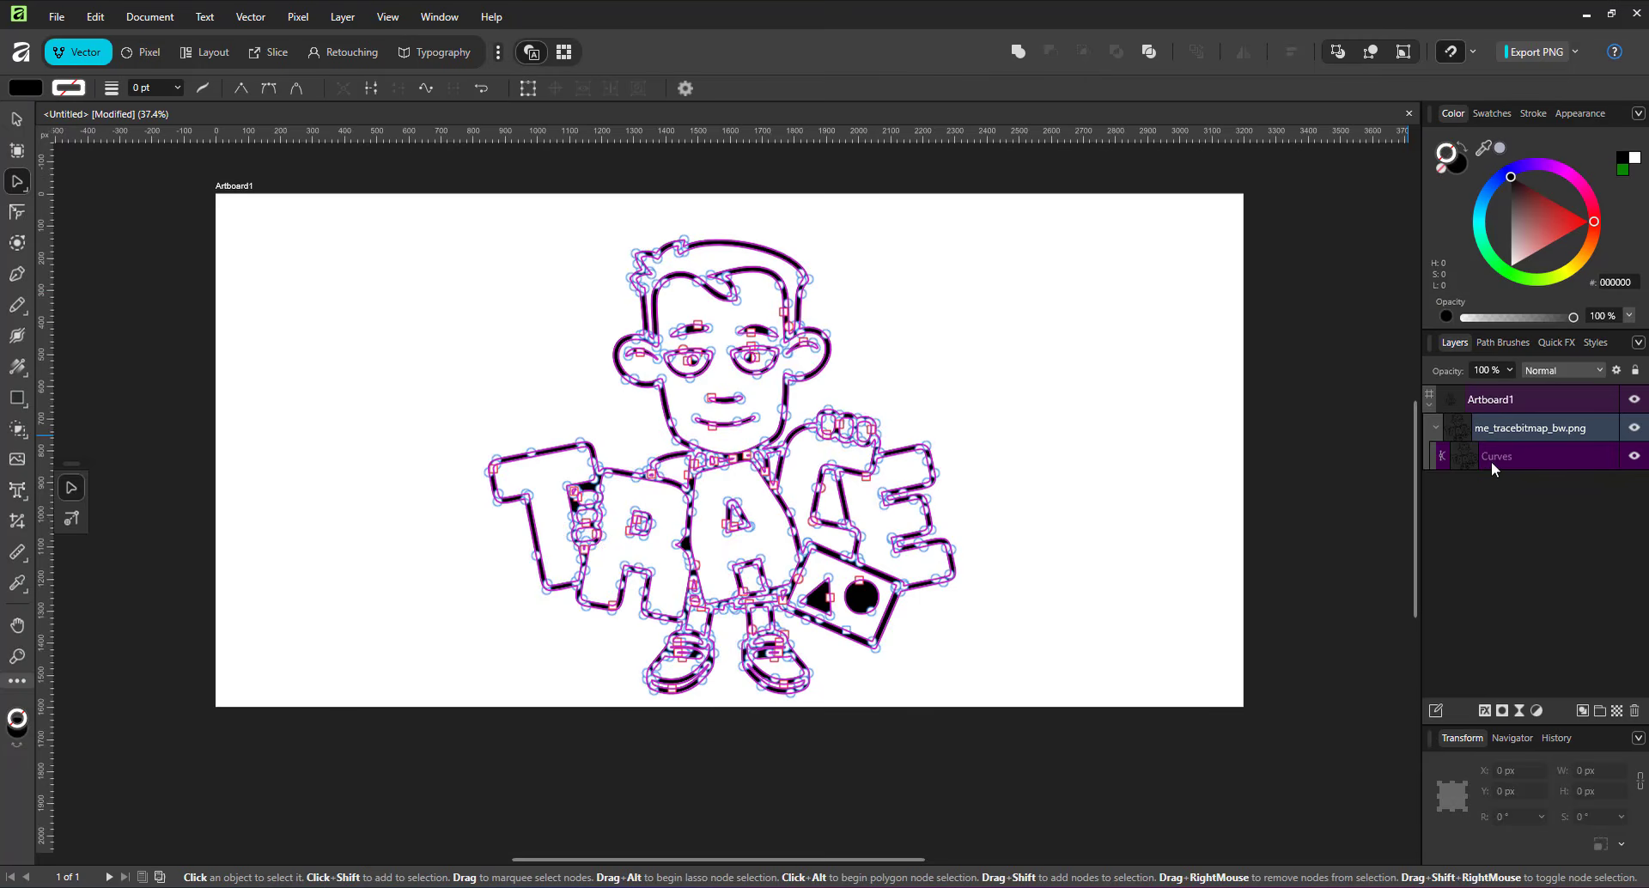
pyautogui.click(15, 118)
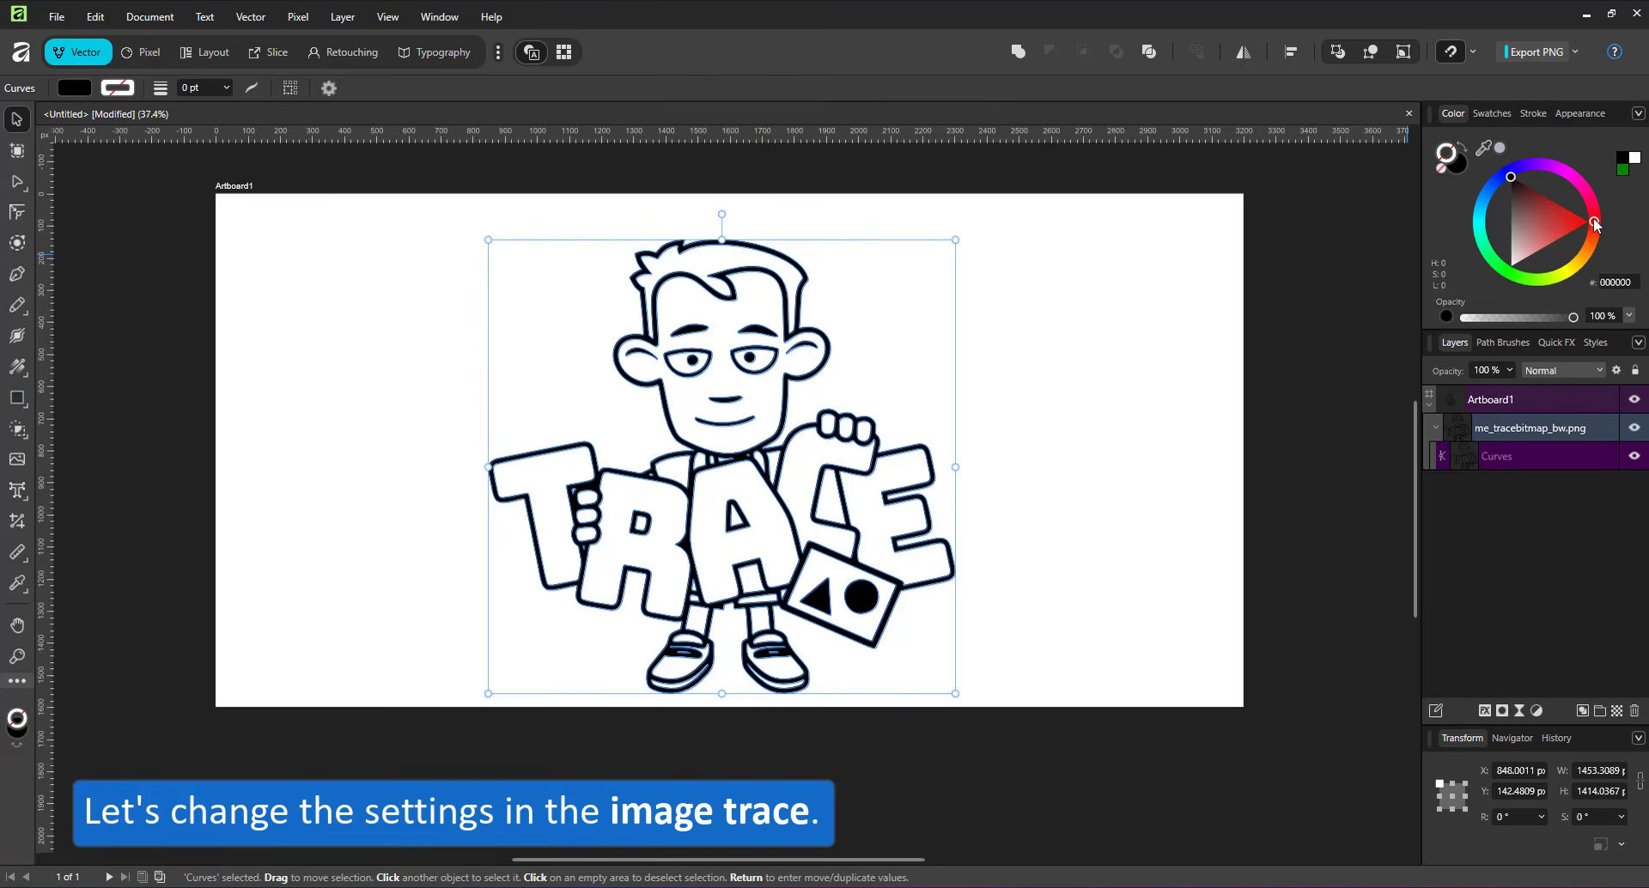
# - Recolor the combined tracing green (0A8700), shrink it to about 686 px wide and move it to the artboard's upper-right corner
pyautogui.click(1622, 169)
pyautogui.moveTo(955, 241); pyautogui.dragTo(832, 359)
pyautogui.moveTo(759, 378); pyautogui.dragTo(1143, 244)
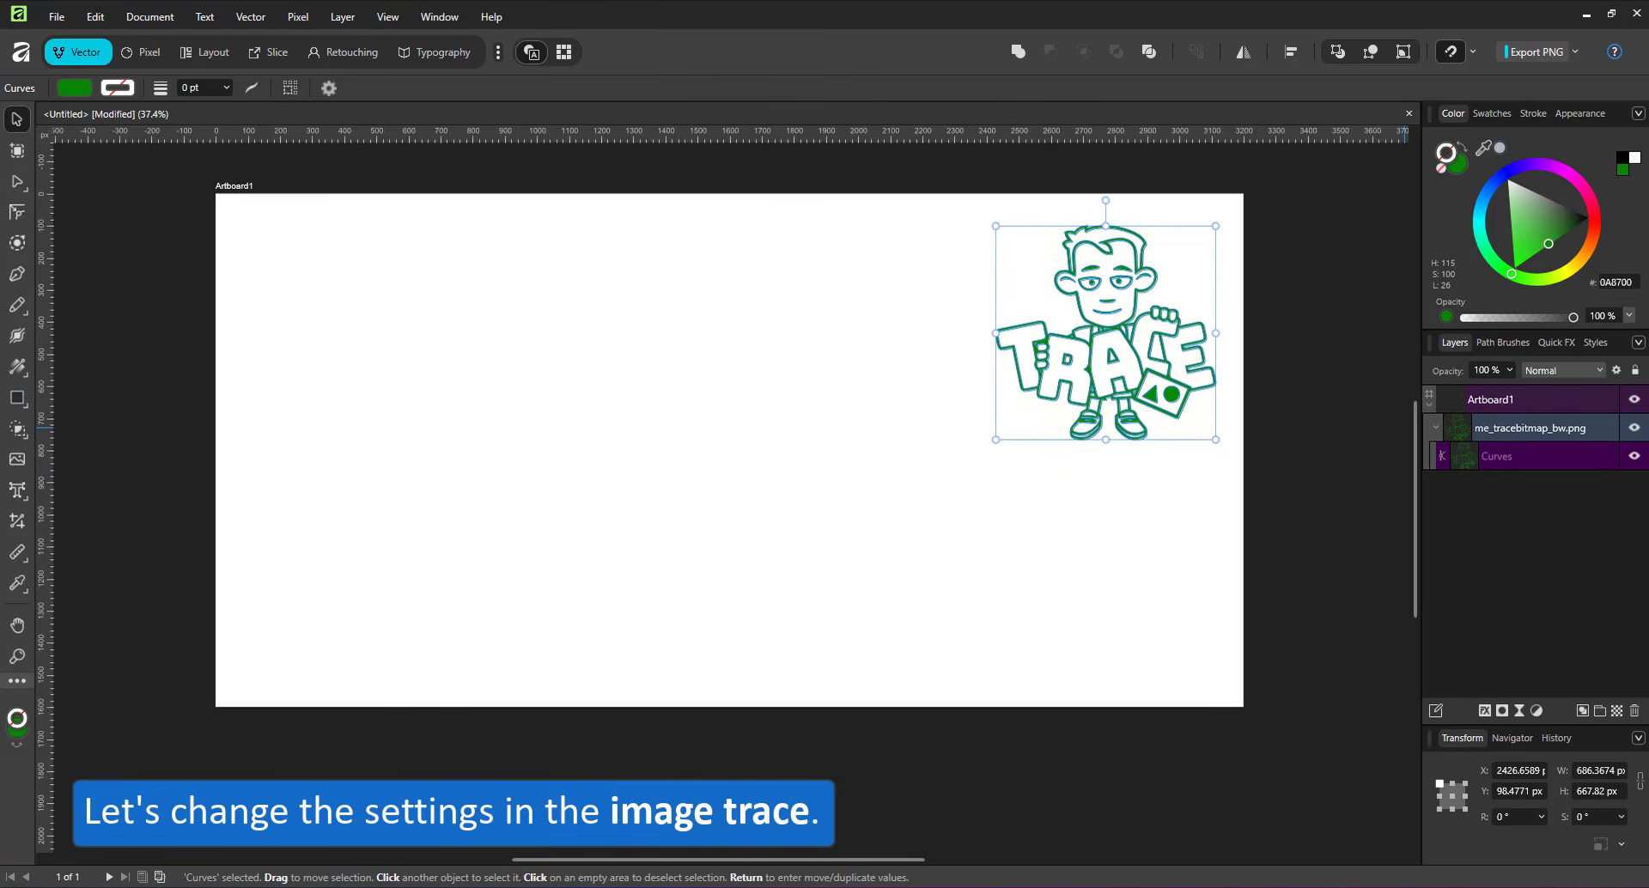
# - Place me_tracebitmap_bw.png on the artboard again and trace it with 0% edge threshold and 0% curve fitting tolerance
pyautogui.moveTo(1647, 428); pyautogui.dragTo(688, 448)
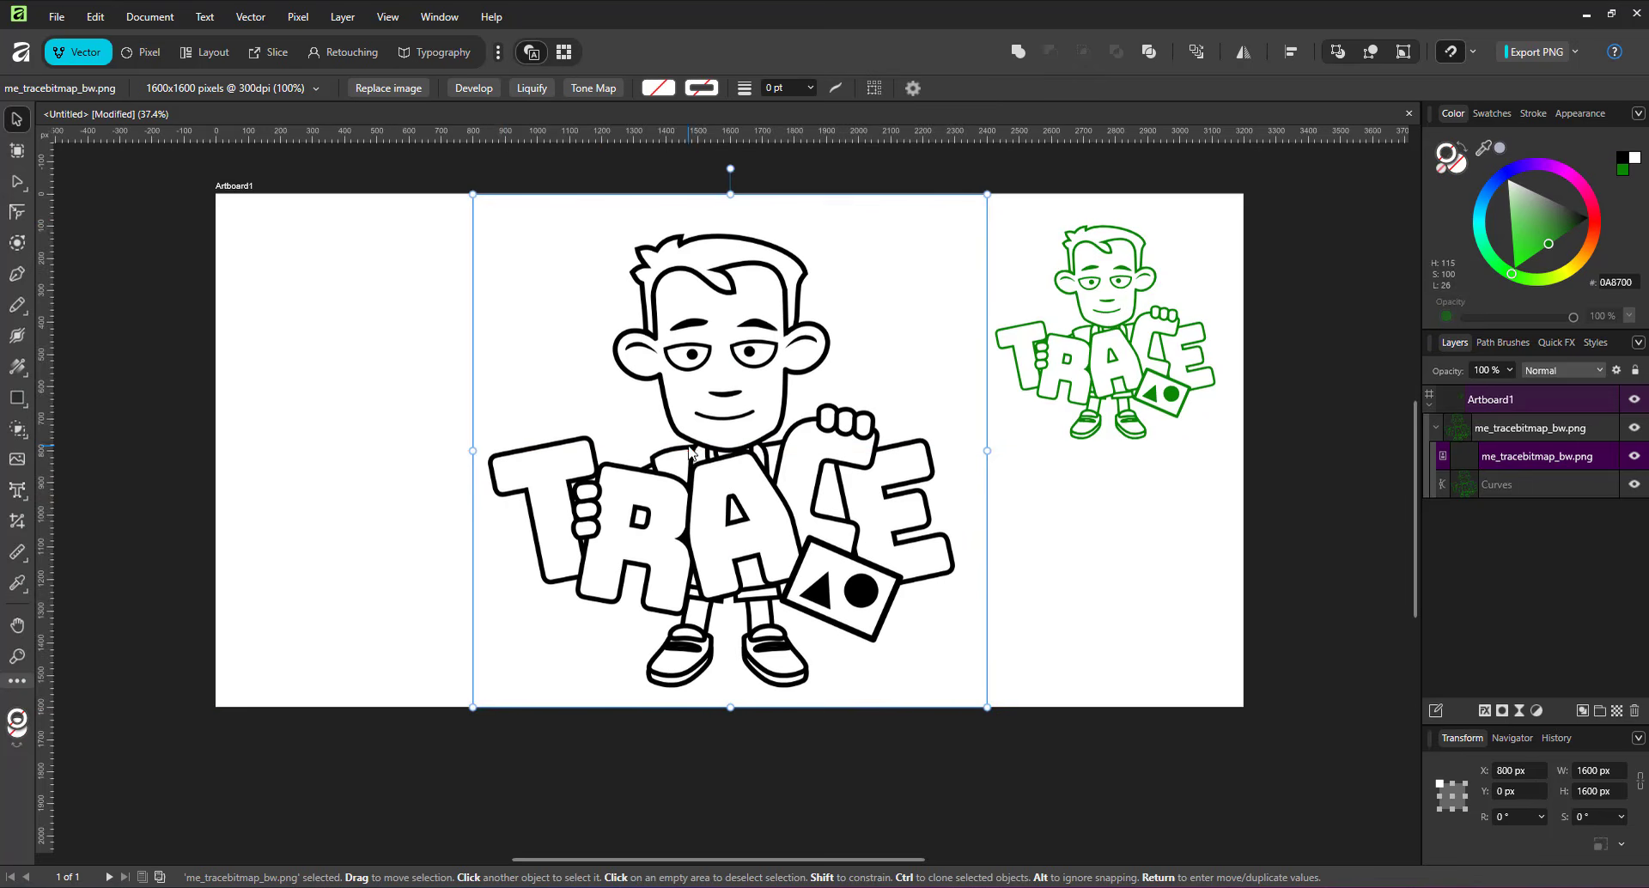
pyautogui.click(251, 17)
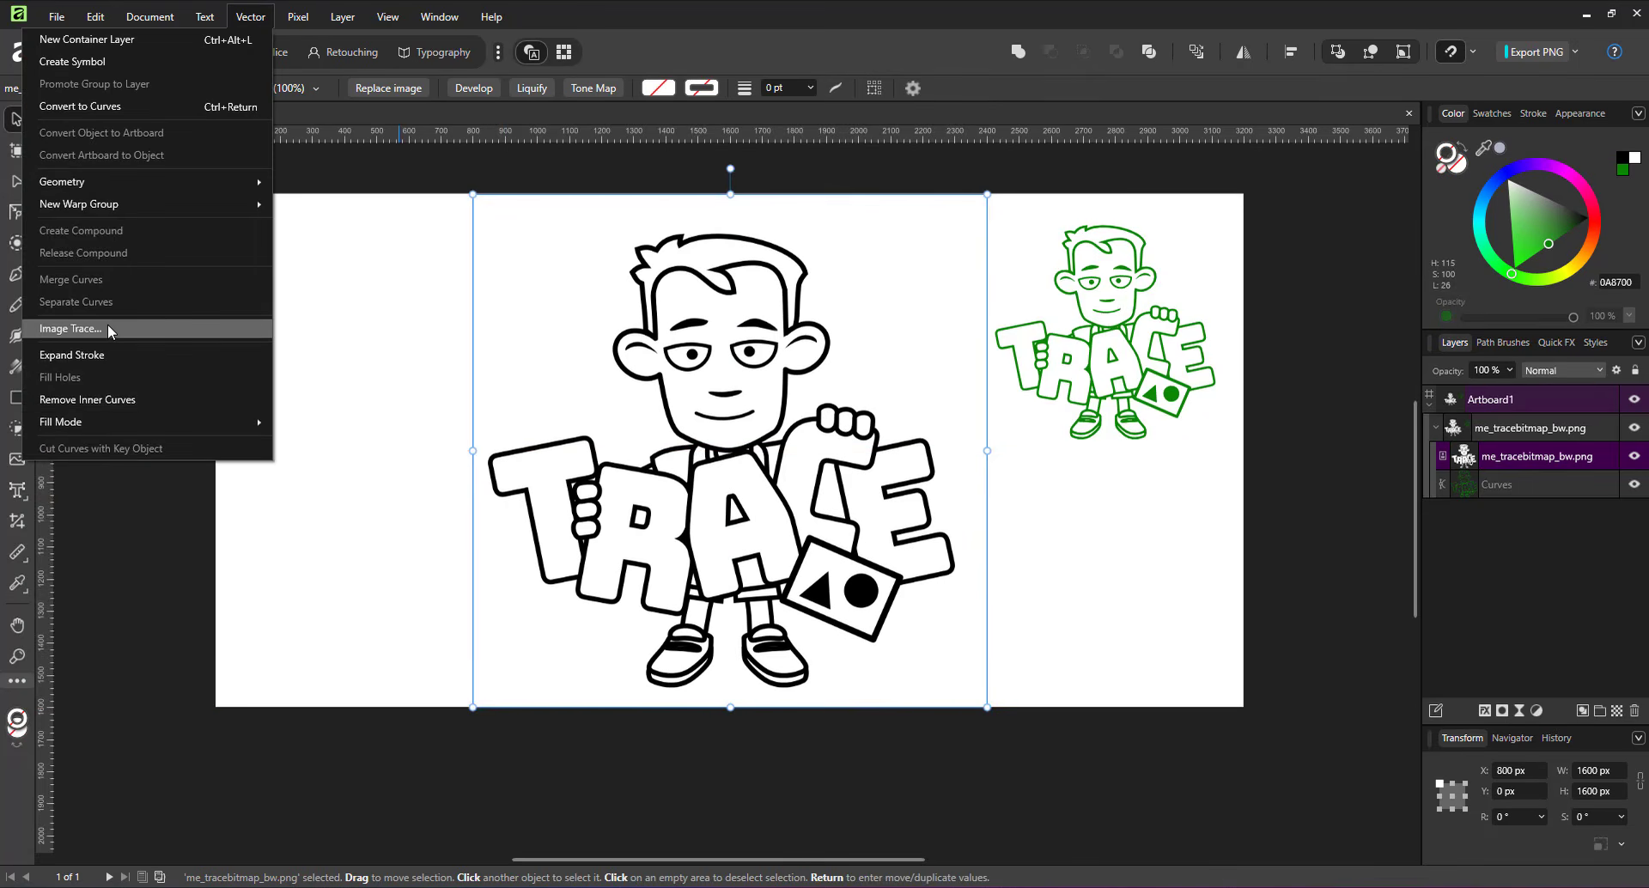
pyautogui.click(72, 329)
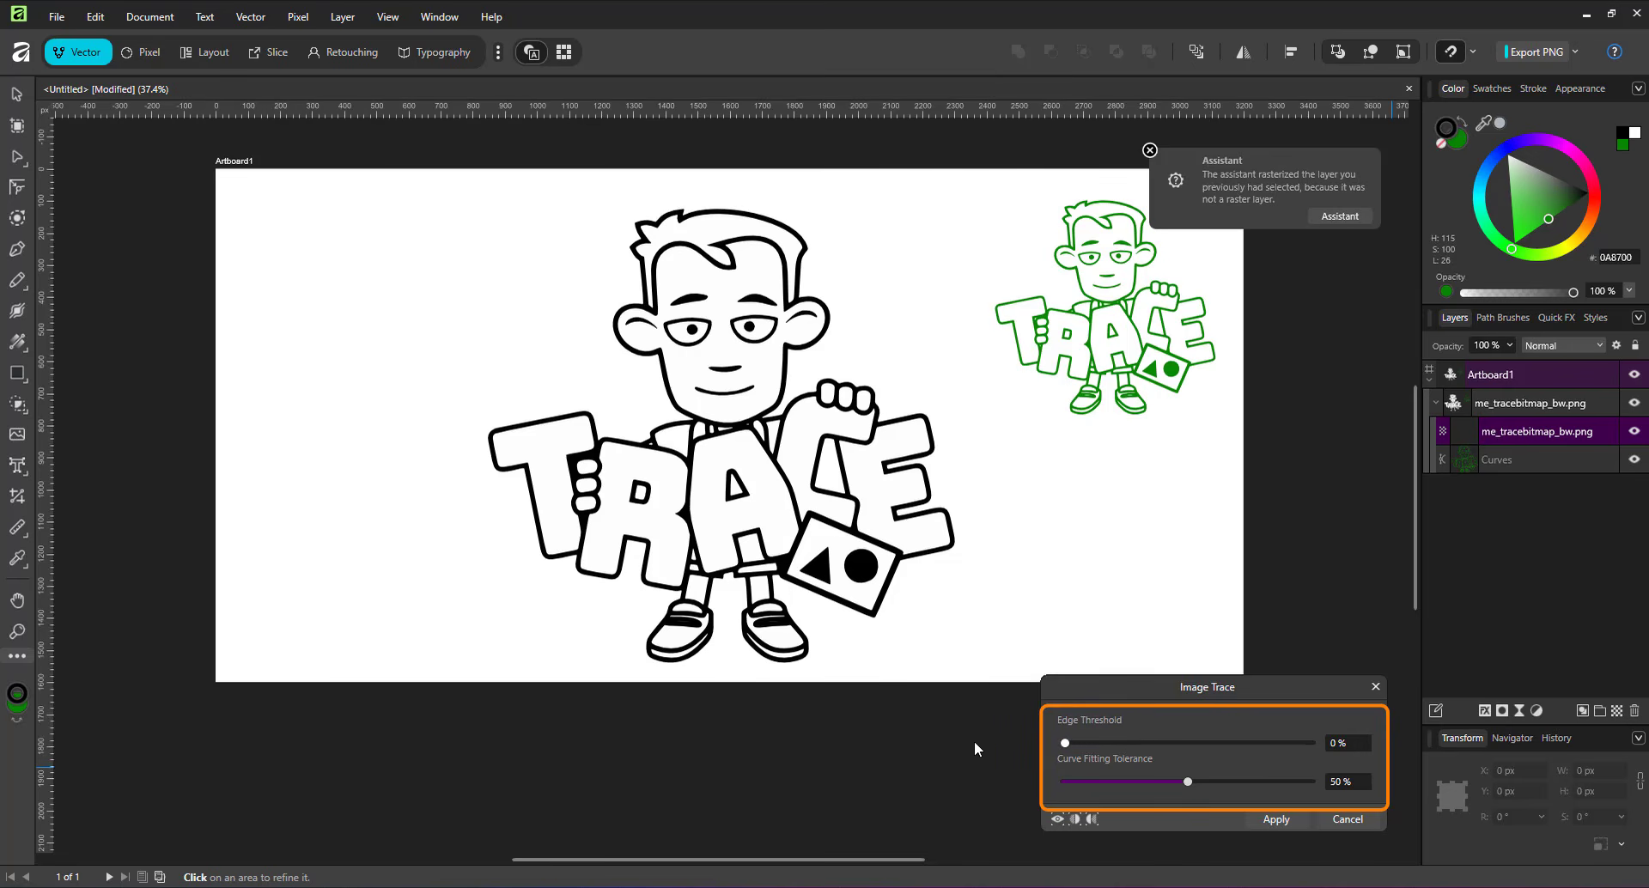
pyautogui.click(1065, 781)
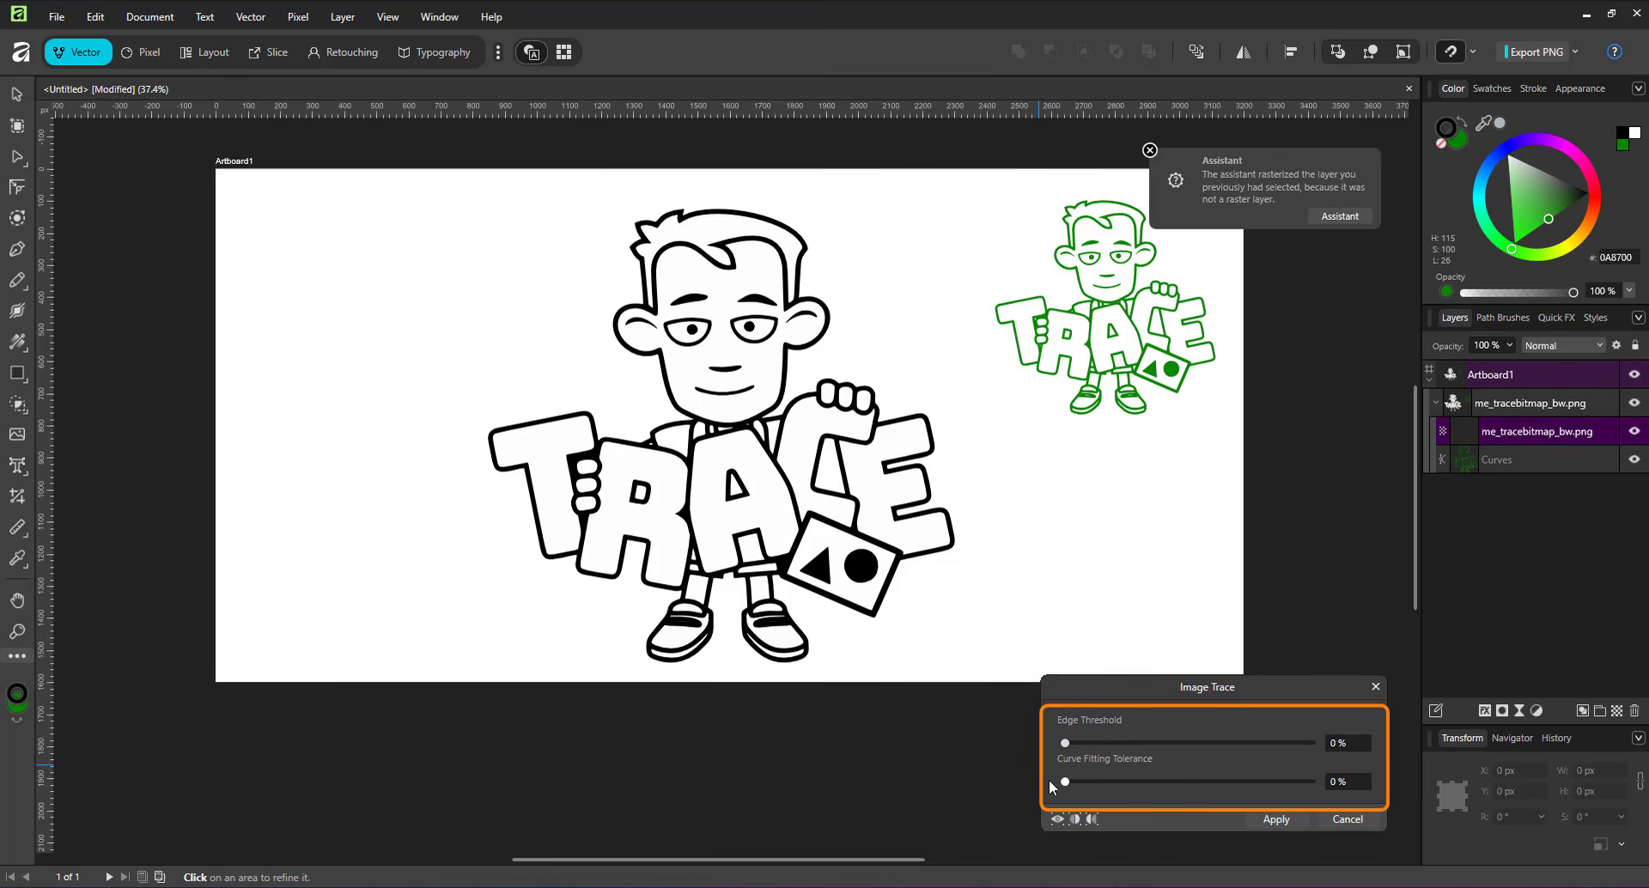
pyautogui.click(1279, 820)
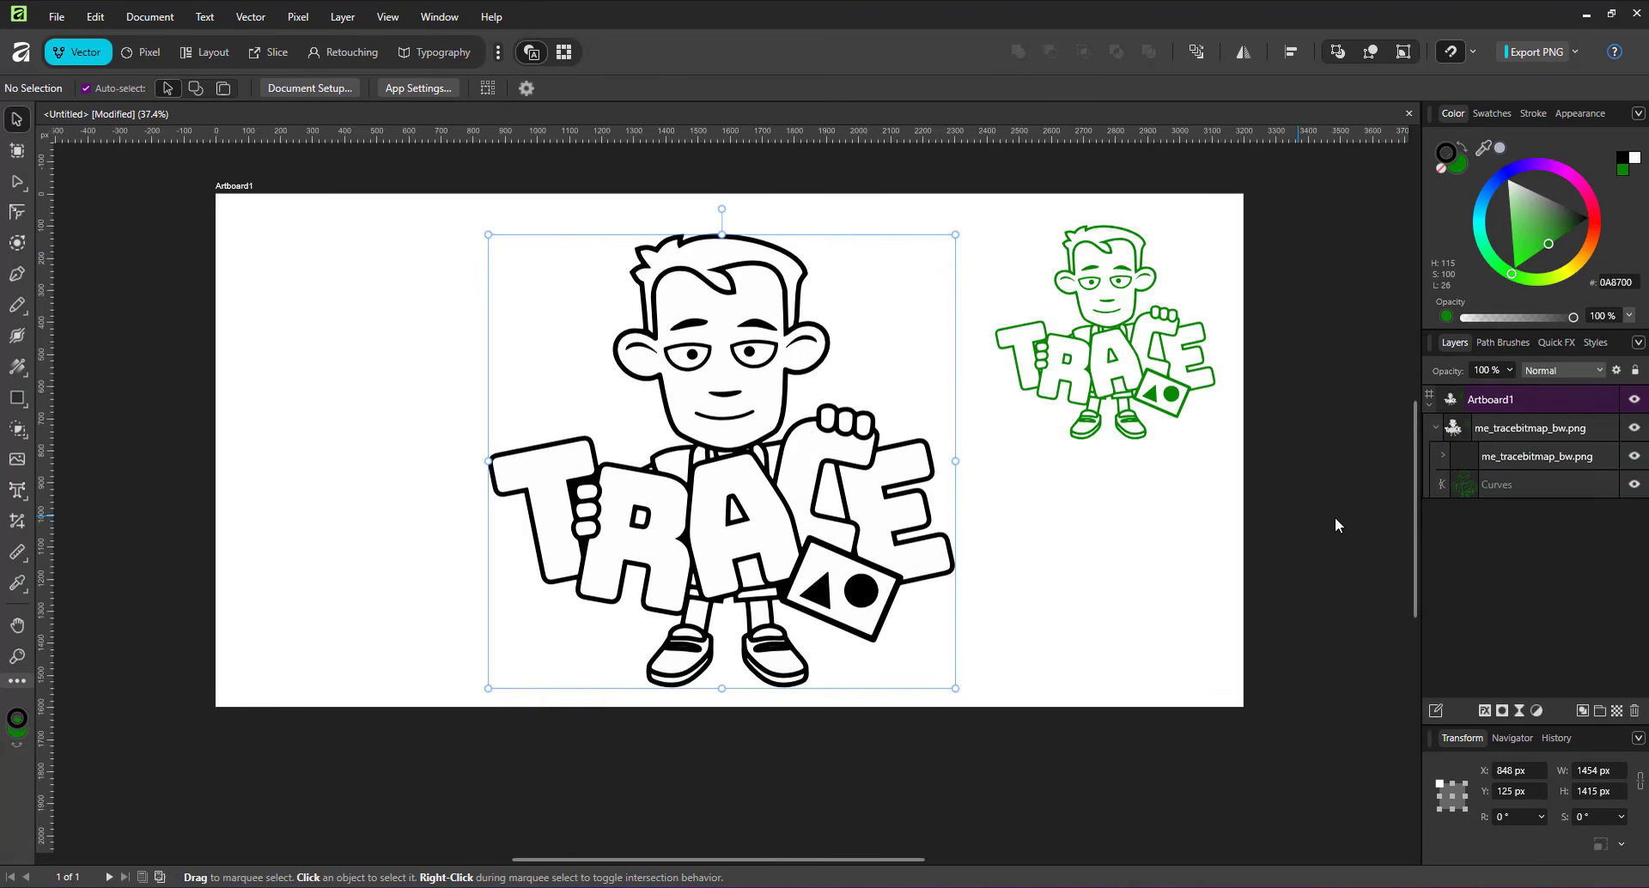
# - Combine all curves inside the new traced group into a single object with Boolean Xor
pyautogui.click(1444, 456)
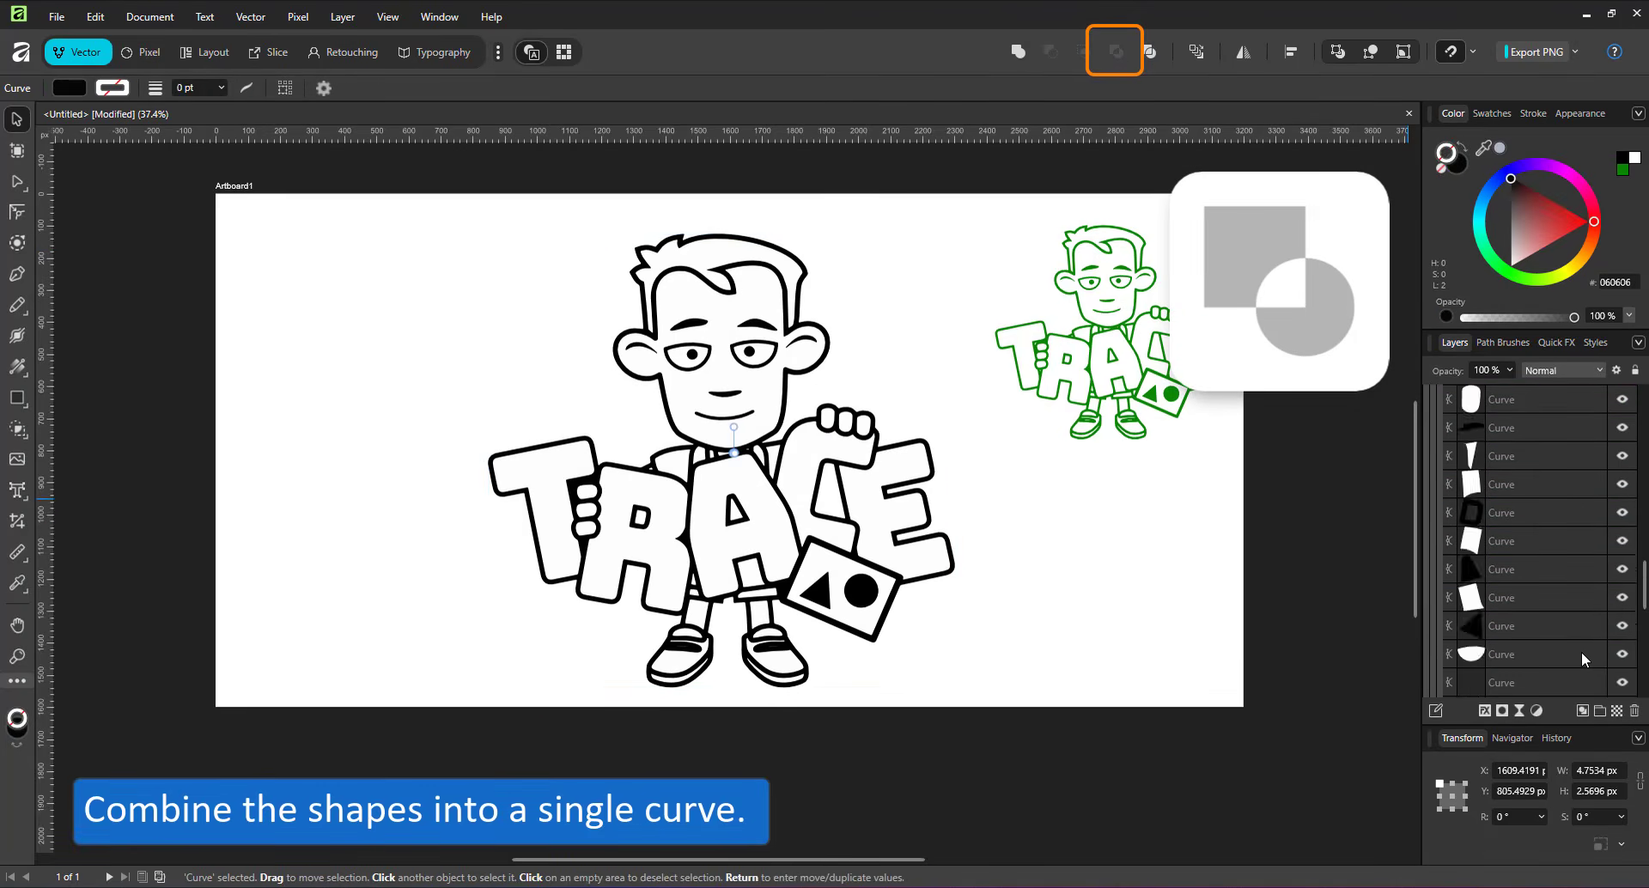
pyautogui.keyDown('shift'); pyautogui.click(1519, 656); pyautogui.keyUp('shift')
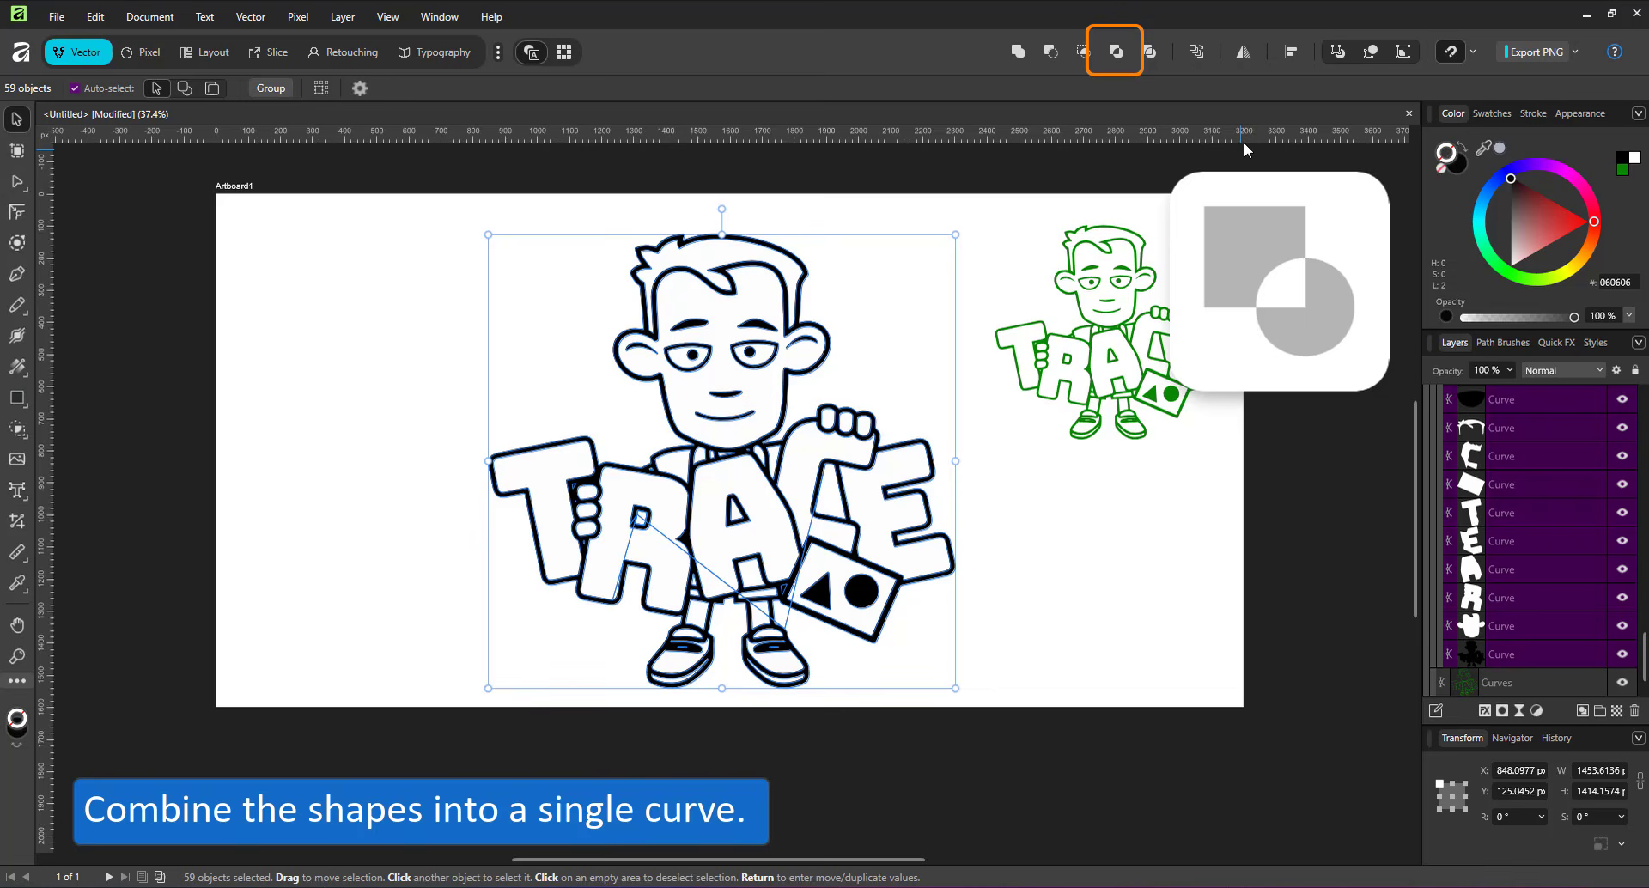
pyautogui.click(1116, 52)
# - Compare the nodes of the new large tracing with those of the small green one
pyautogui.press('a')
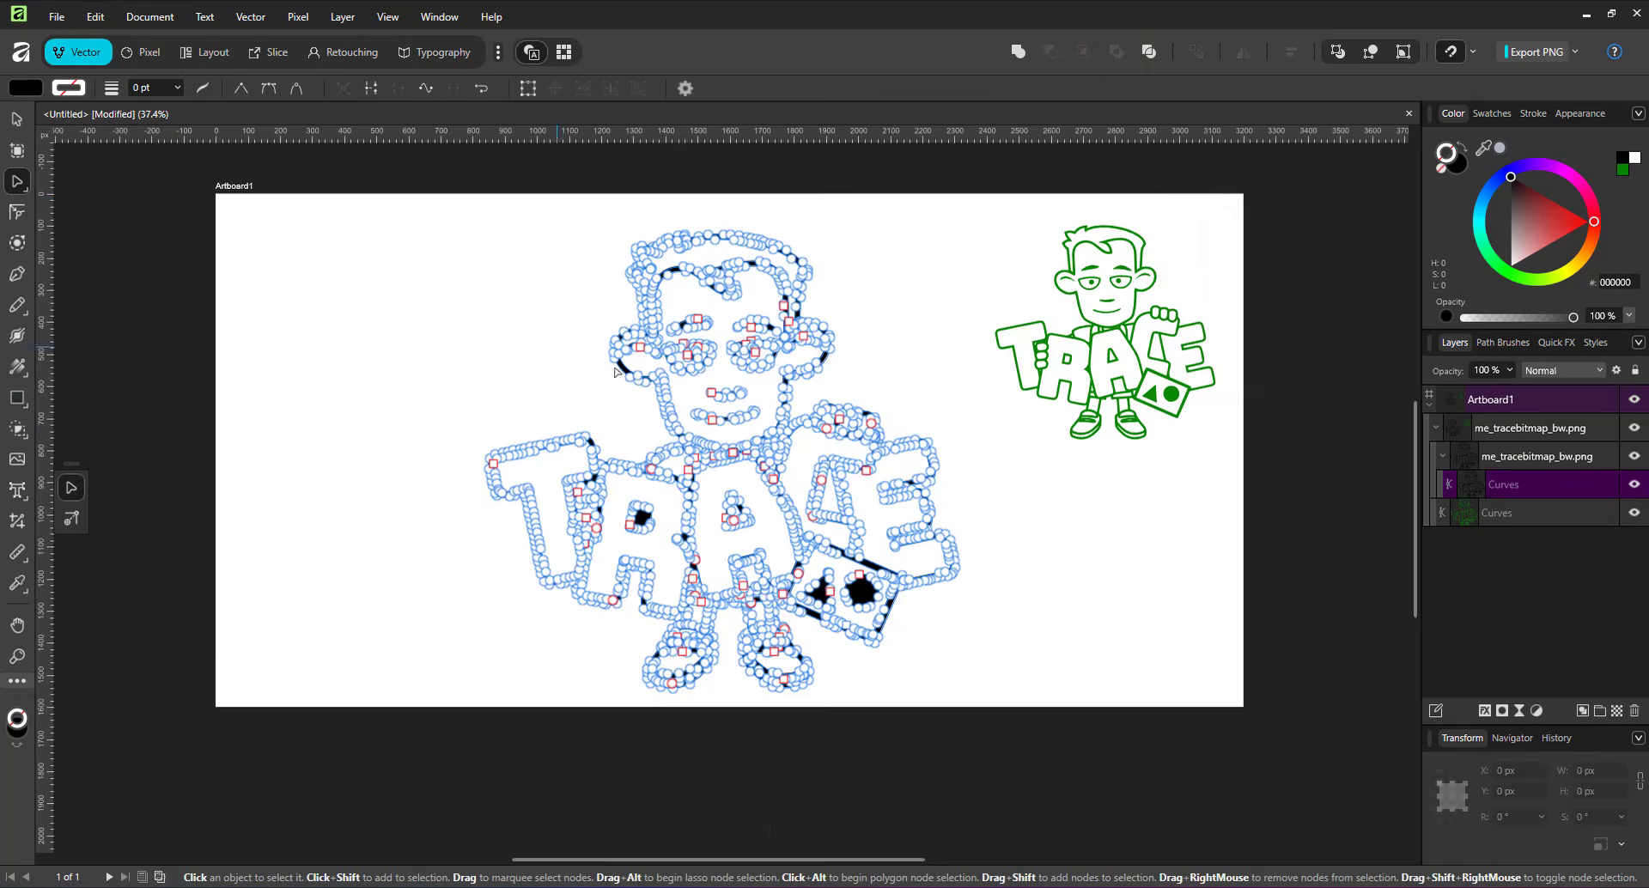
pyautogui.click(1068, 257)
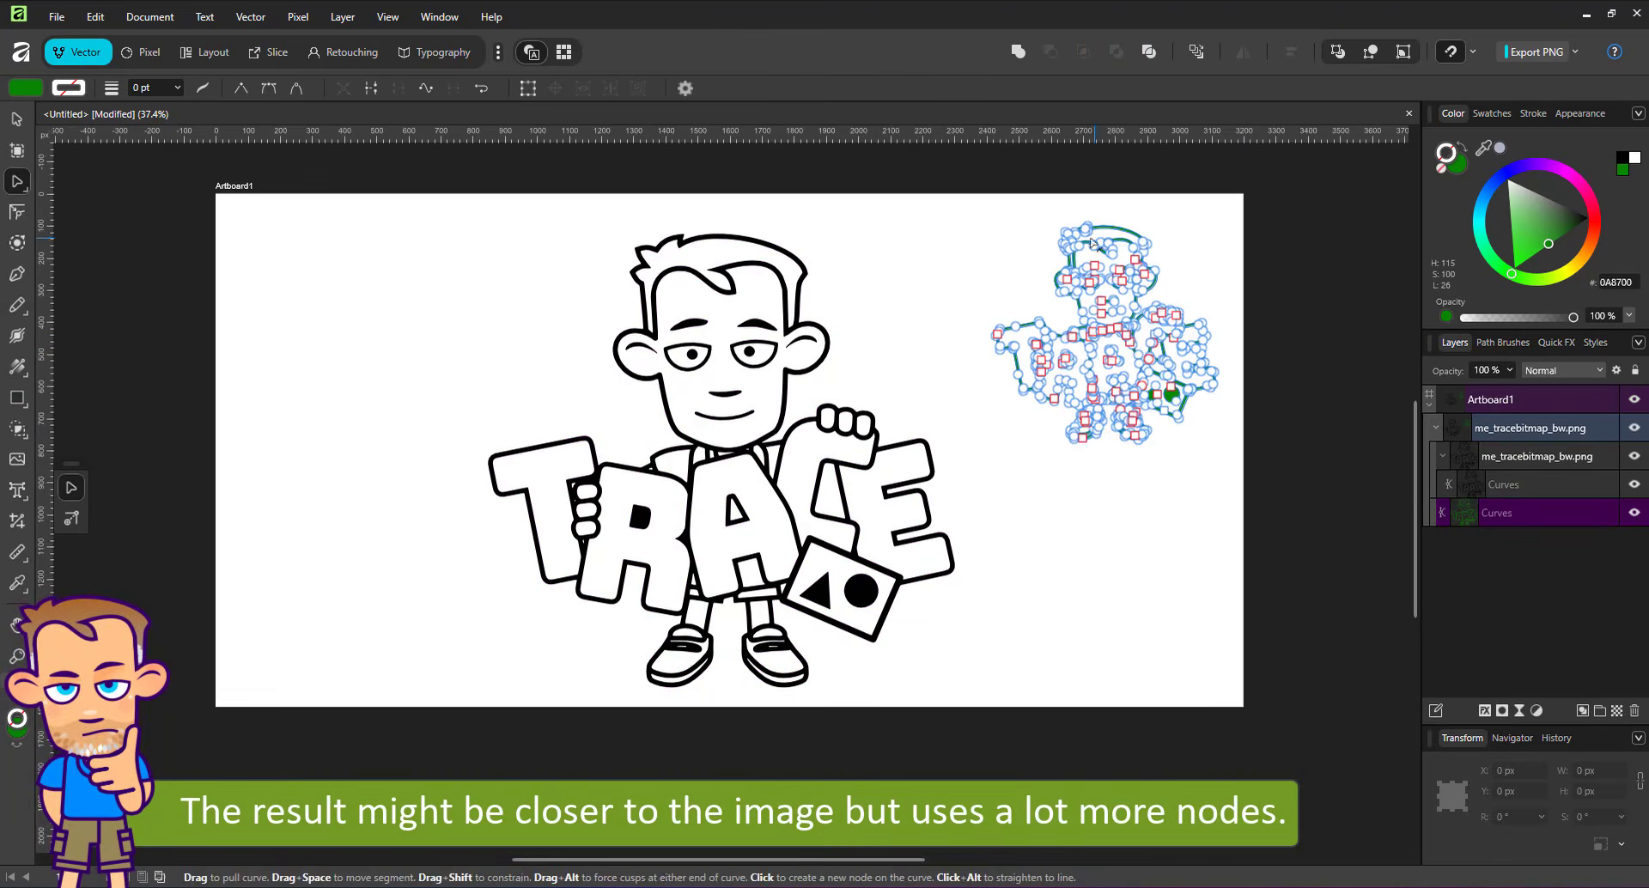
pyautogui.click(700, 352)
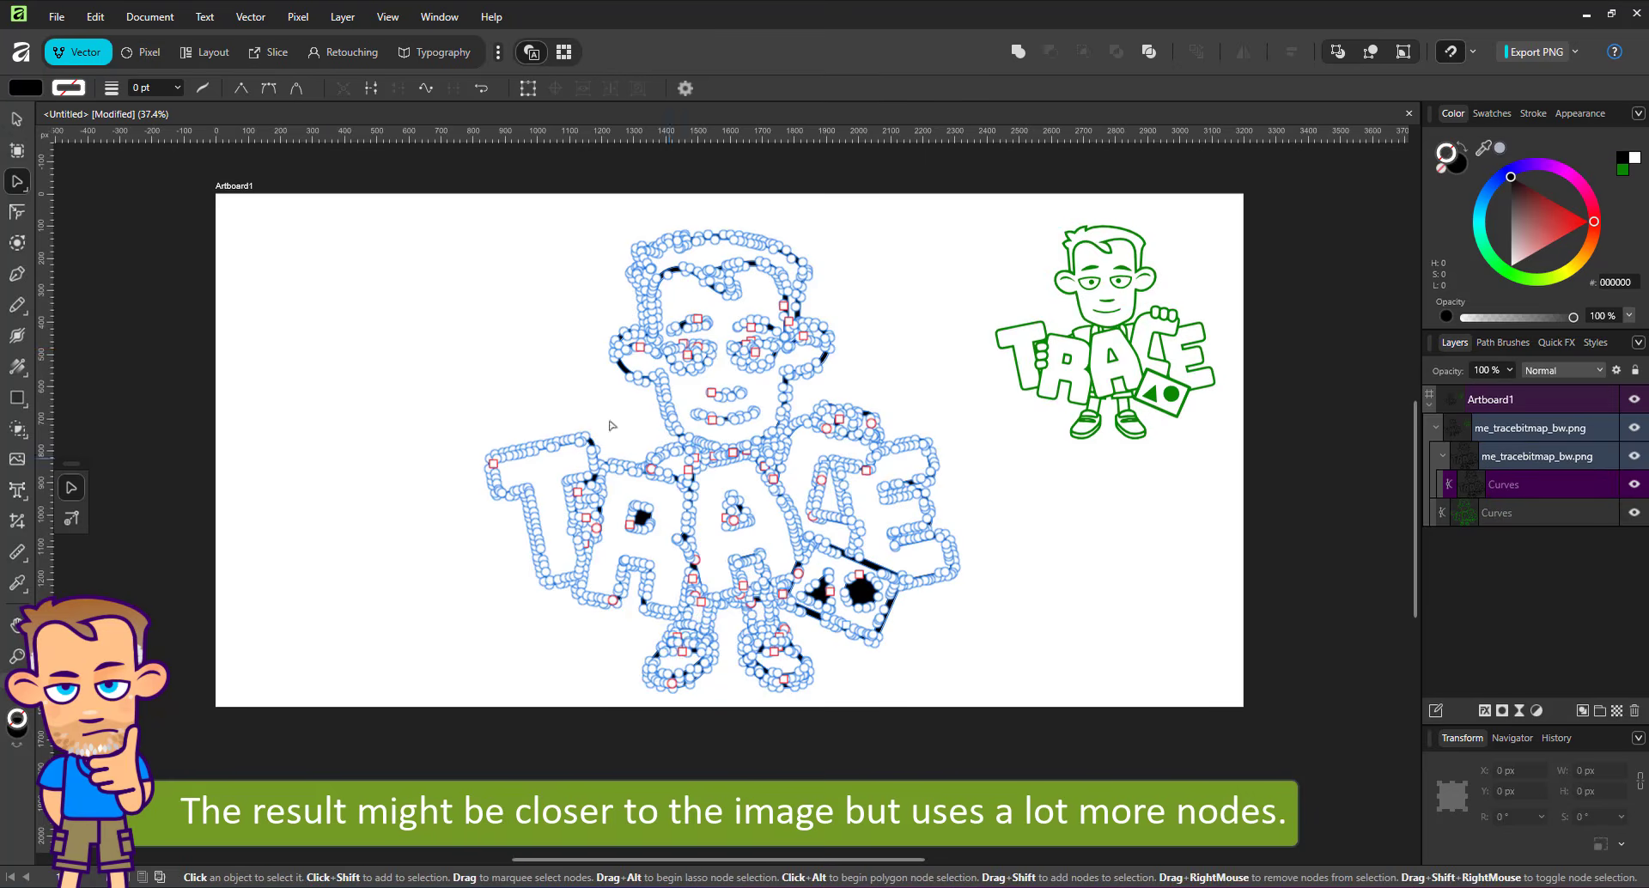
# - Recolor the large new tracing red (FF0000) and shrink it around its centre to about 577 px wide
pyautogui.press('v')
pyautogui.click(1576, 234)
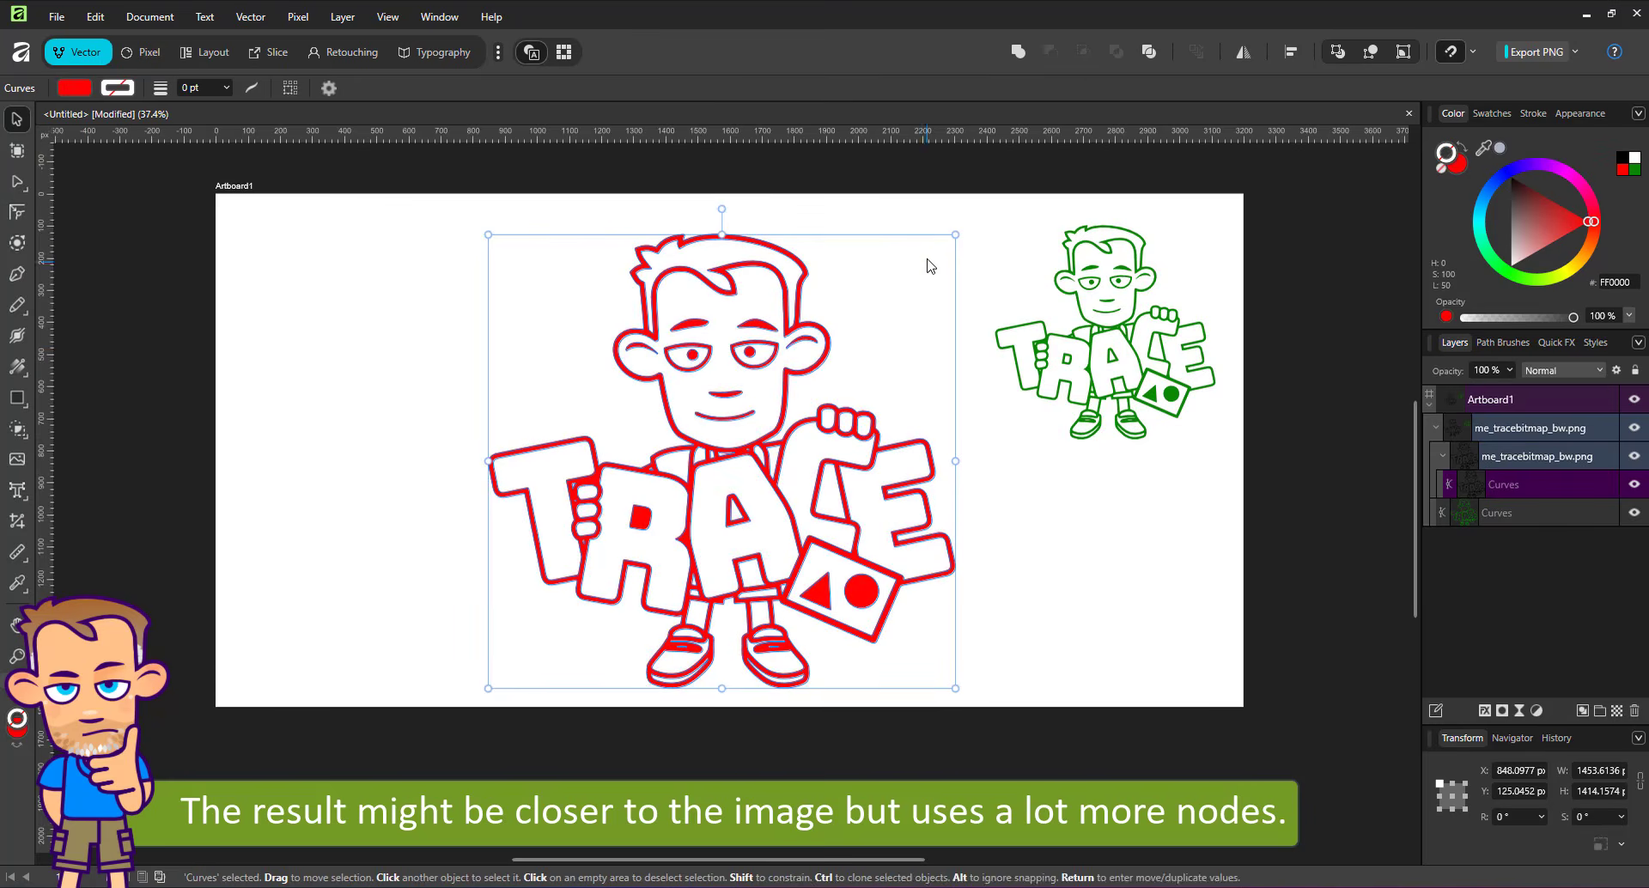
pyautogui.moveTo(951, 233); pyautogui.dragTo(837, 397)
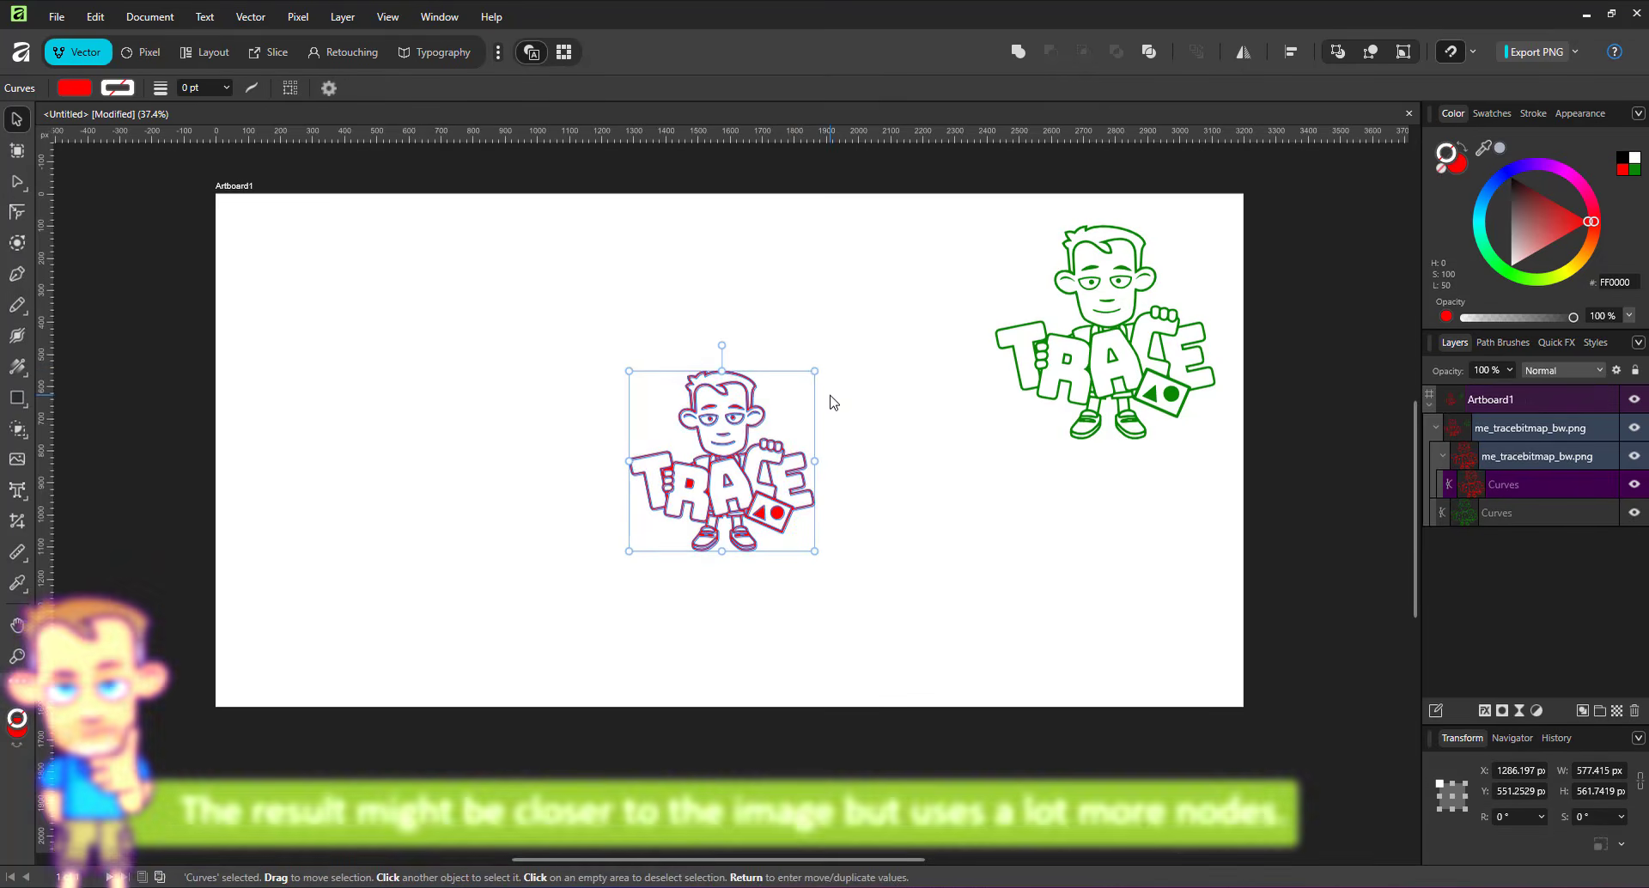
# - Delete the red tracing and scale the placed me_tracebitmap_bw.png to 800 × 800 px
pyautogui.press('Delete')
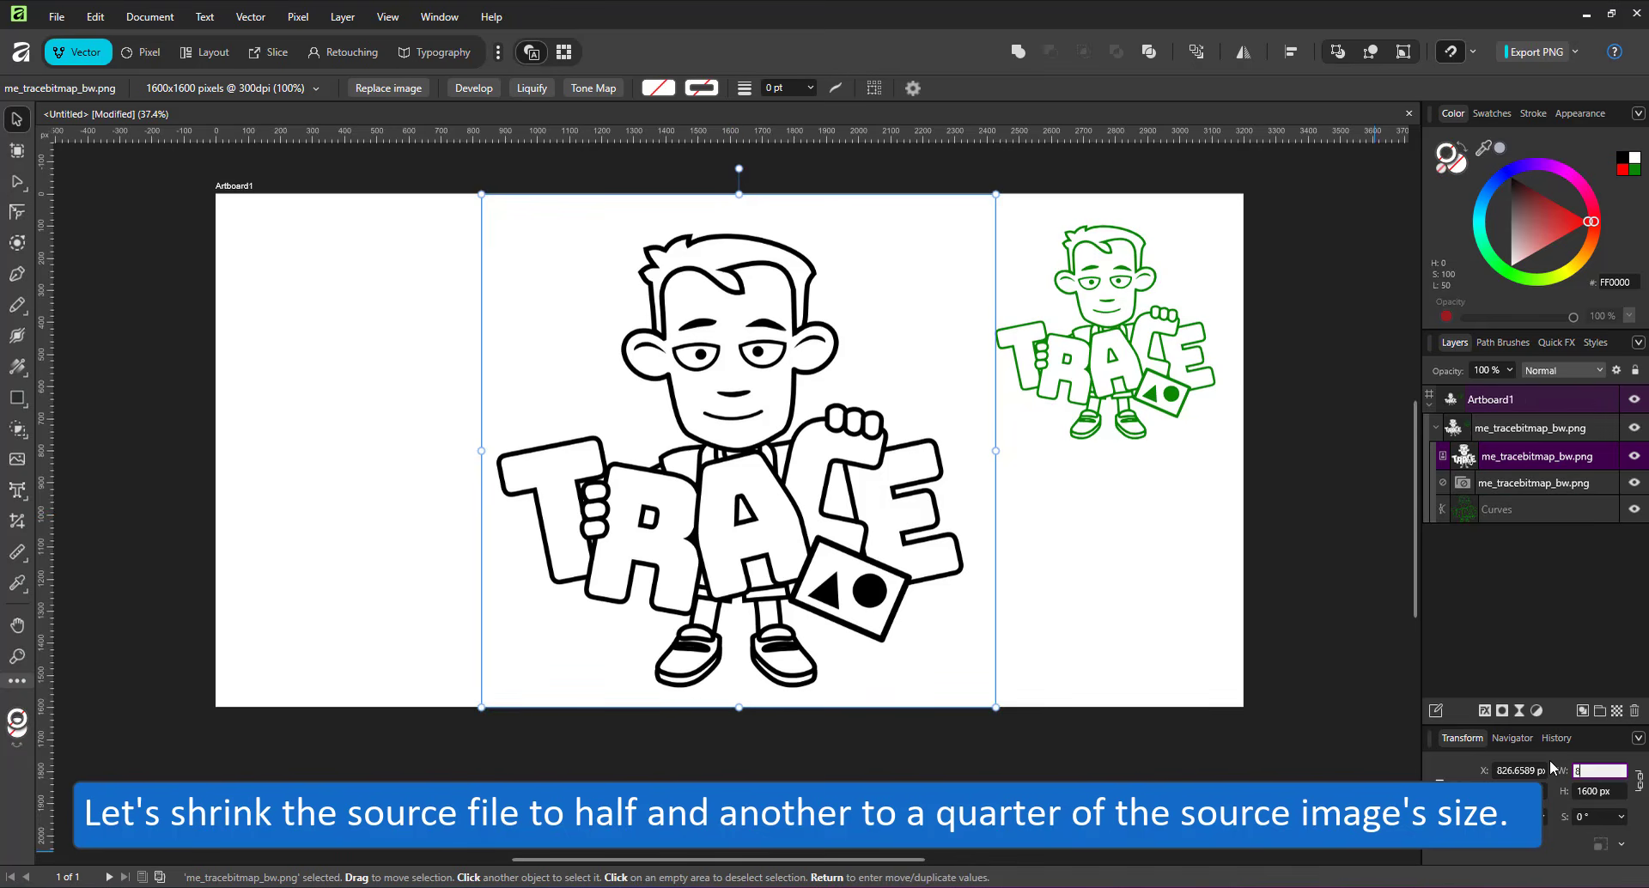
pyautogui.write('00')
pyautogui.press('Return')
# - Duplicate the half-size image, scale the copy to 400 × 400 px and move both images apart on the artboard
pyautogui.hotkey('ctrl', 'j')
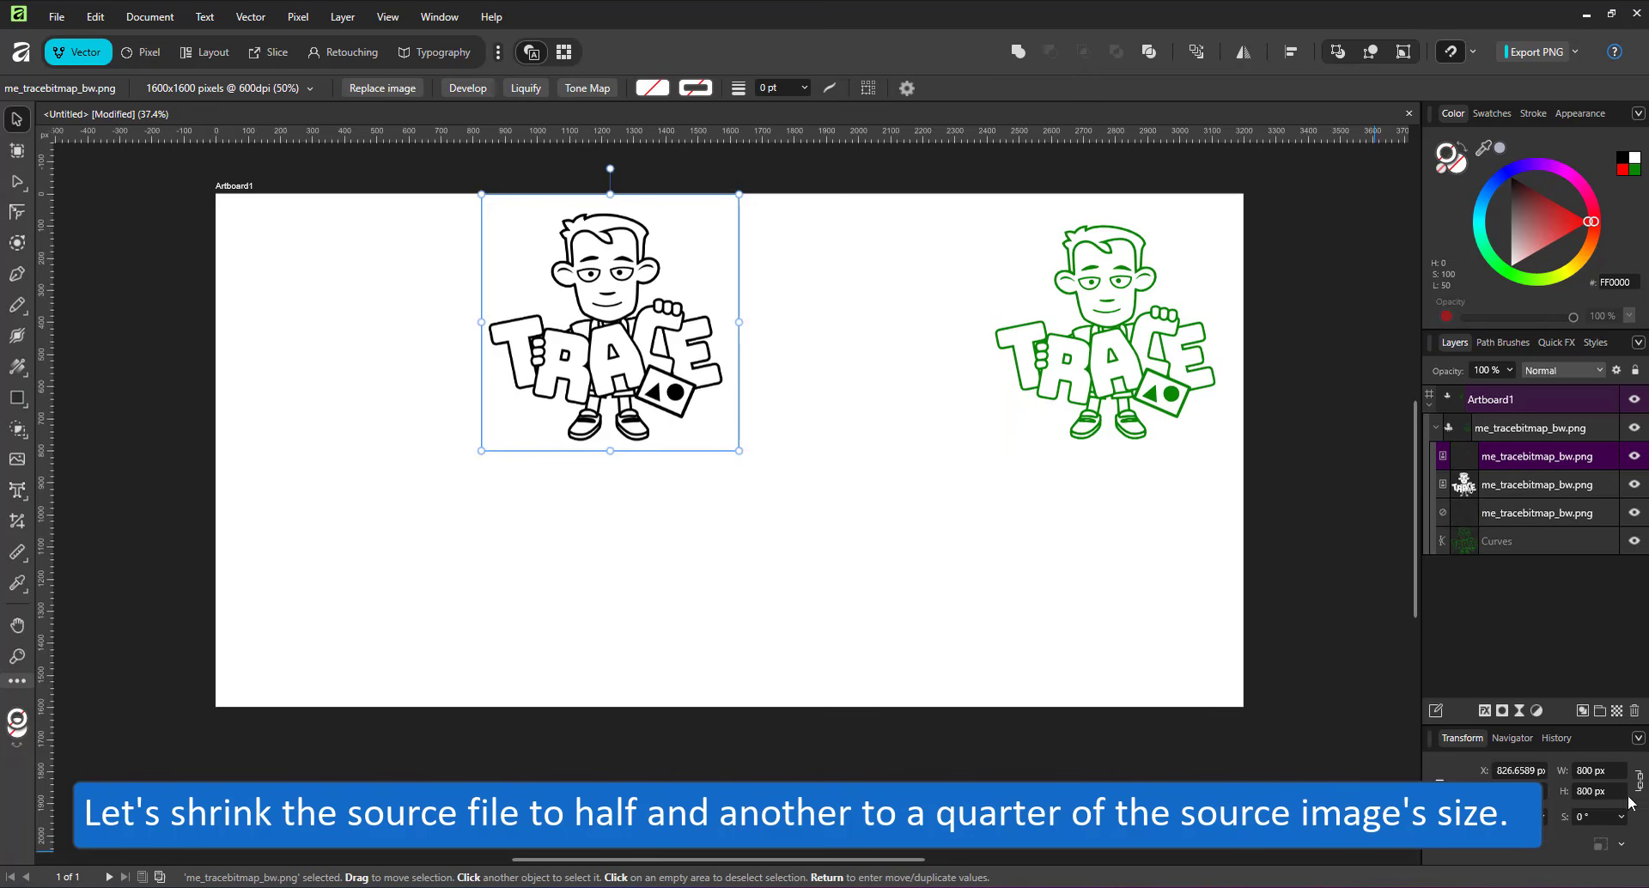
pyautogui.click(1599, 771)
pyautogui.write('400')
pyautogui.press('Return')
pyautogui.moveTo(528, 256); pyautogui.dragTo(777, 257)
pyautogui.moveTo(674, 277); pyautogui.dragTo(794, 418)
# - Rasterize and trim both the quarter-size and the half-size image
pyautogui.scroll(4, 793, 420)
pyautogui.click(246, 16)
pyautogui.rightClick(1459, 448)
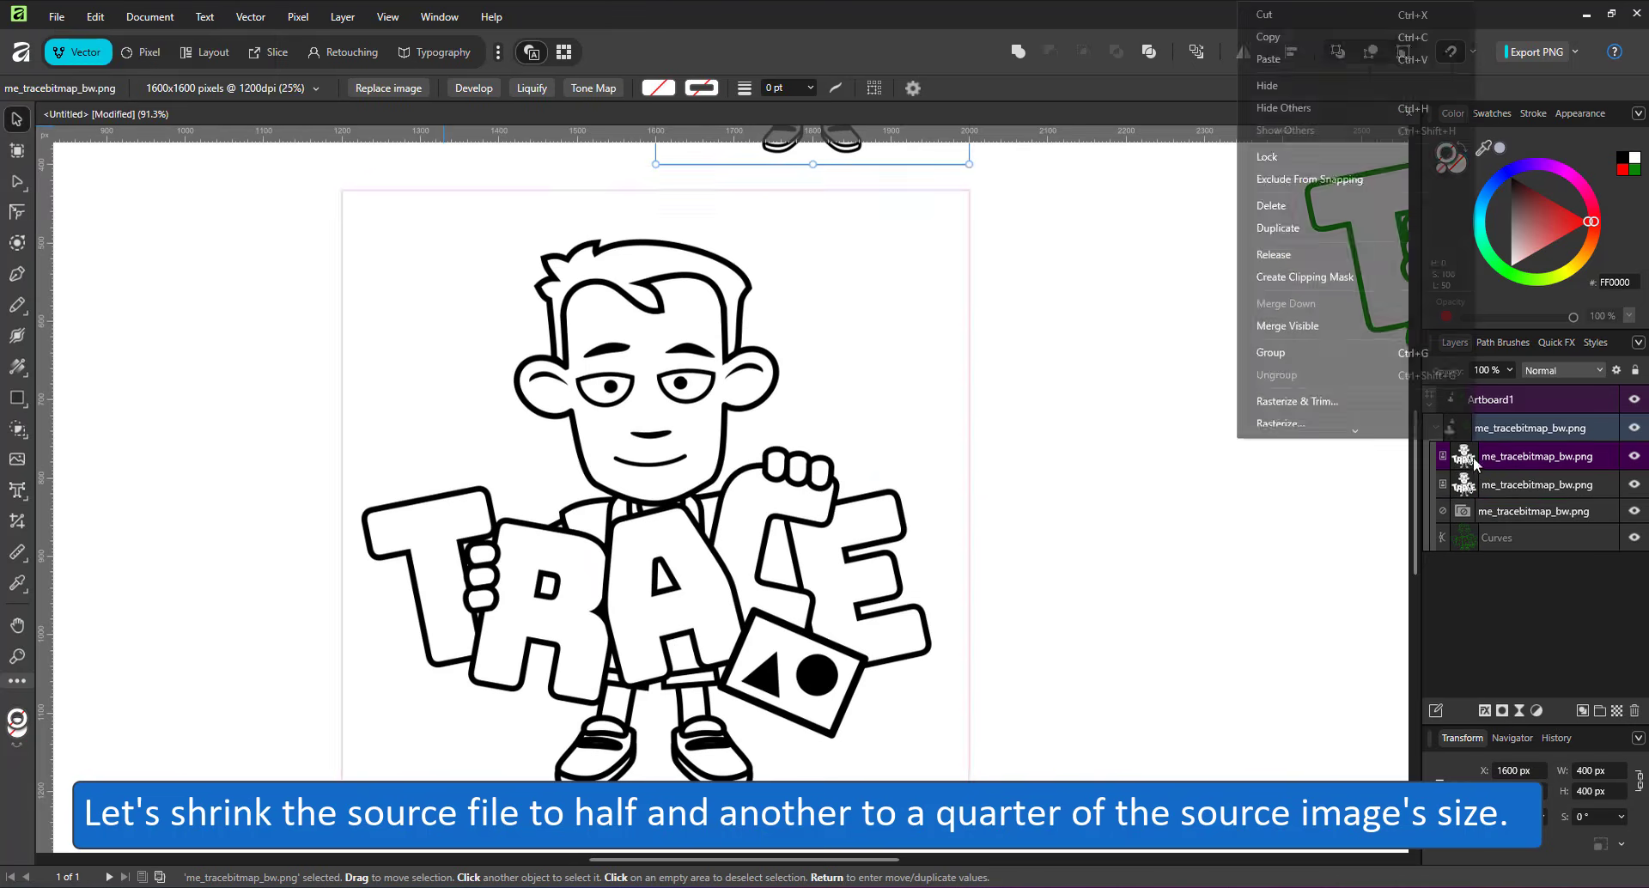
pyautogui.click(1298, 398)
pyautogui.rightClick(1457, 478)
pyautogui.click(1298, 427)
# - Start Image Trace on the rasterized half-size image with 25% edge threshold and 50% curve fitting tolerance
pyautogui.click(251, 16)
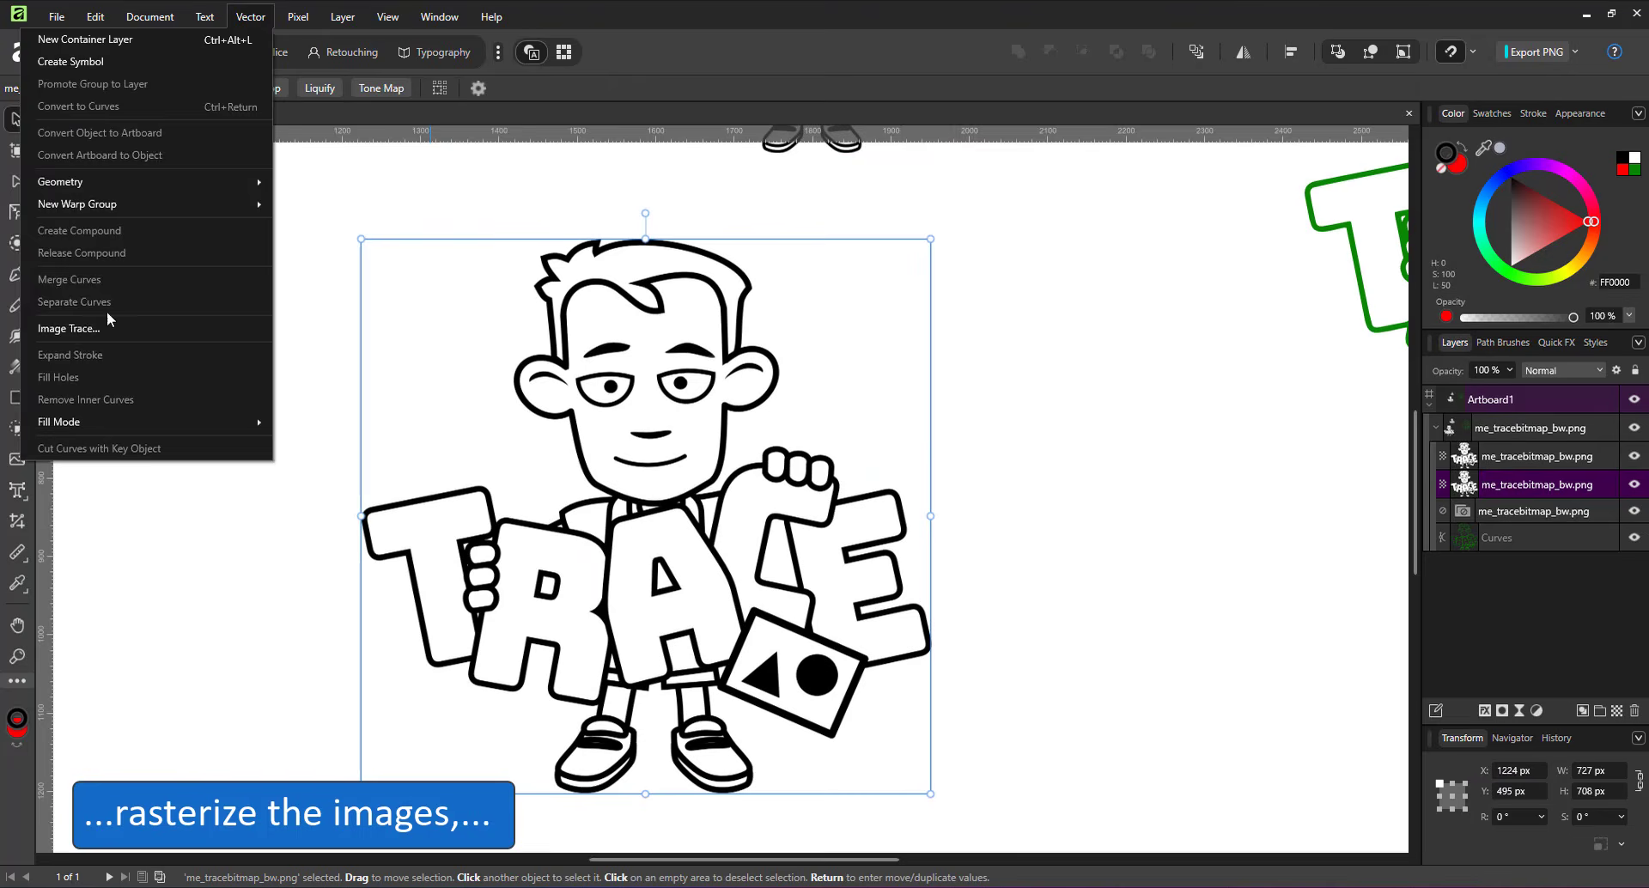
pyautogui.click(105, 330)
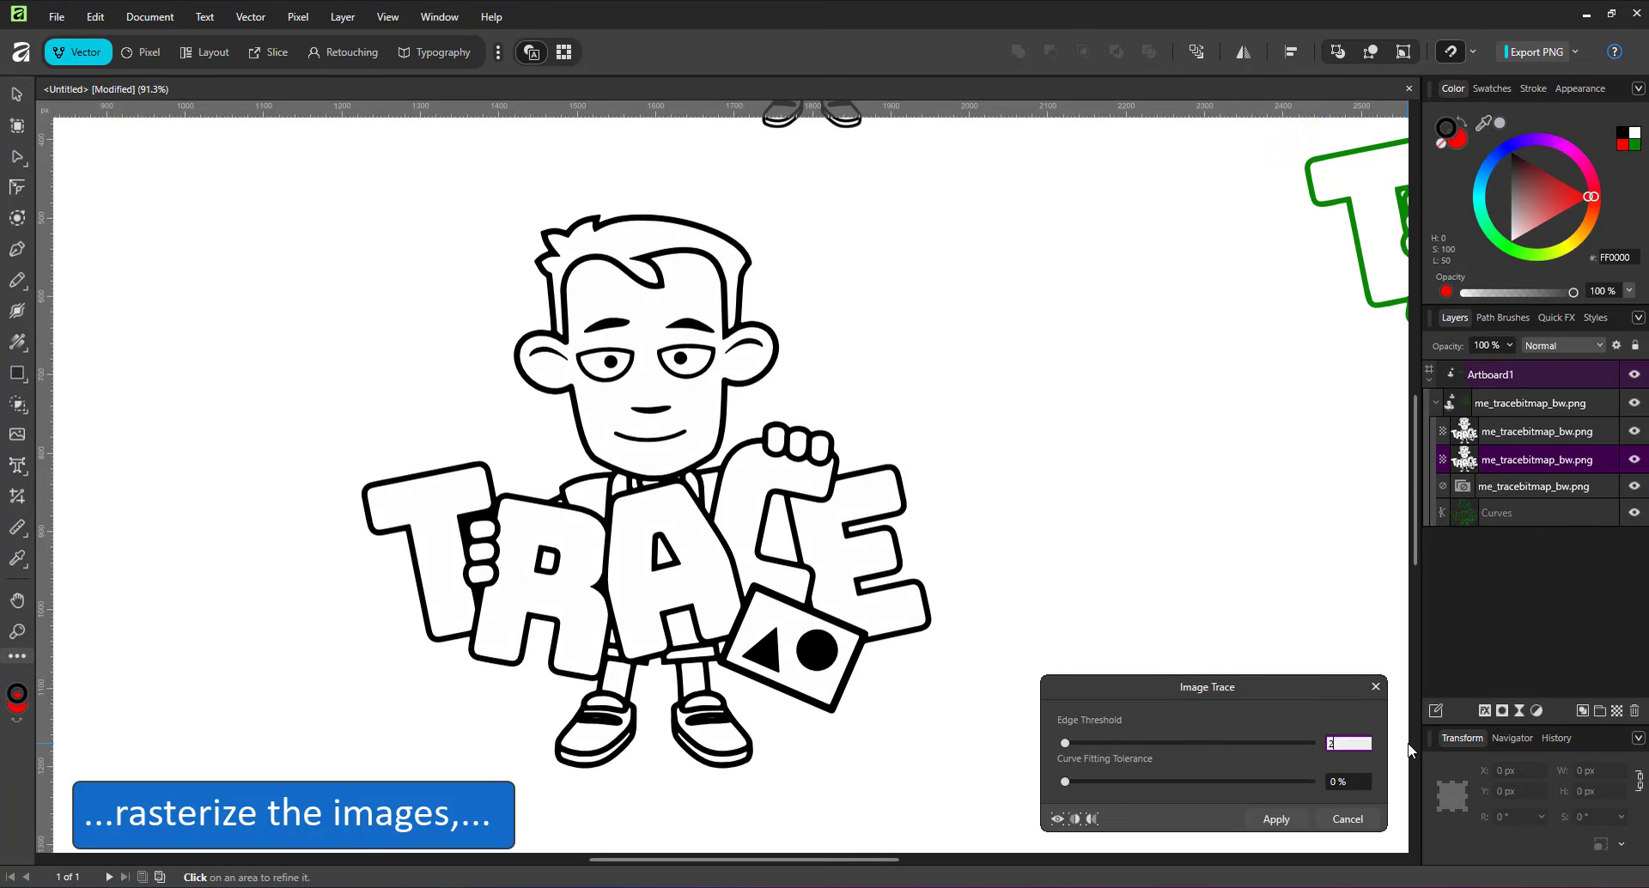
pyautogui.write('50')
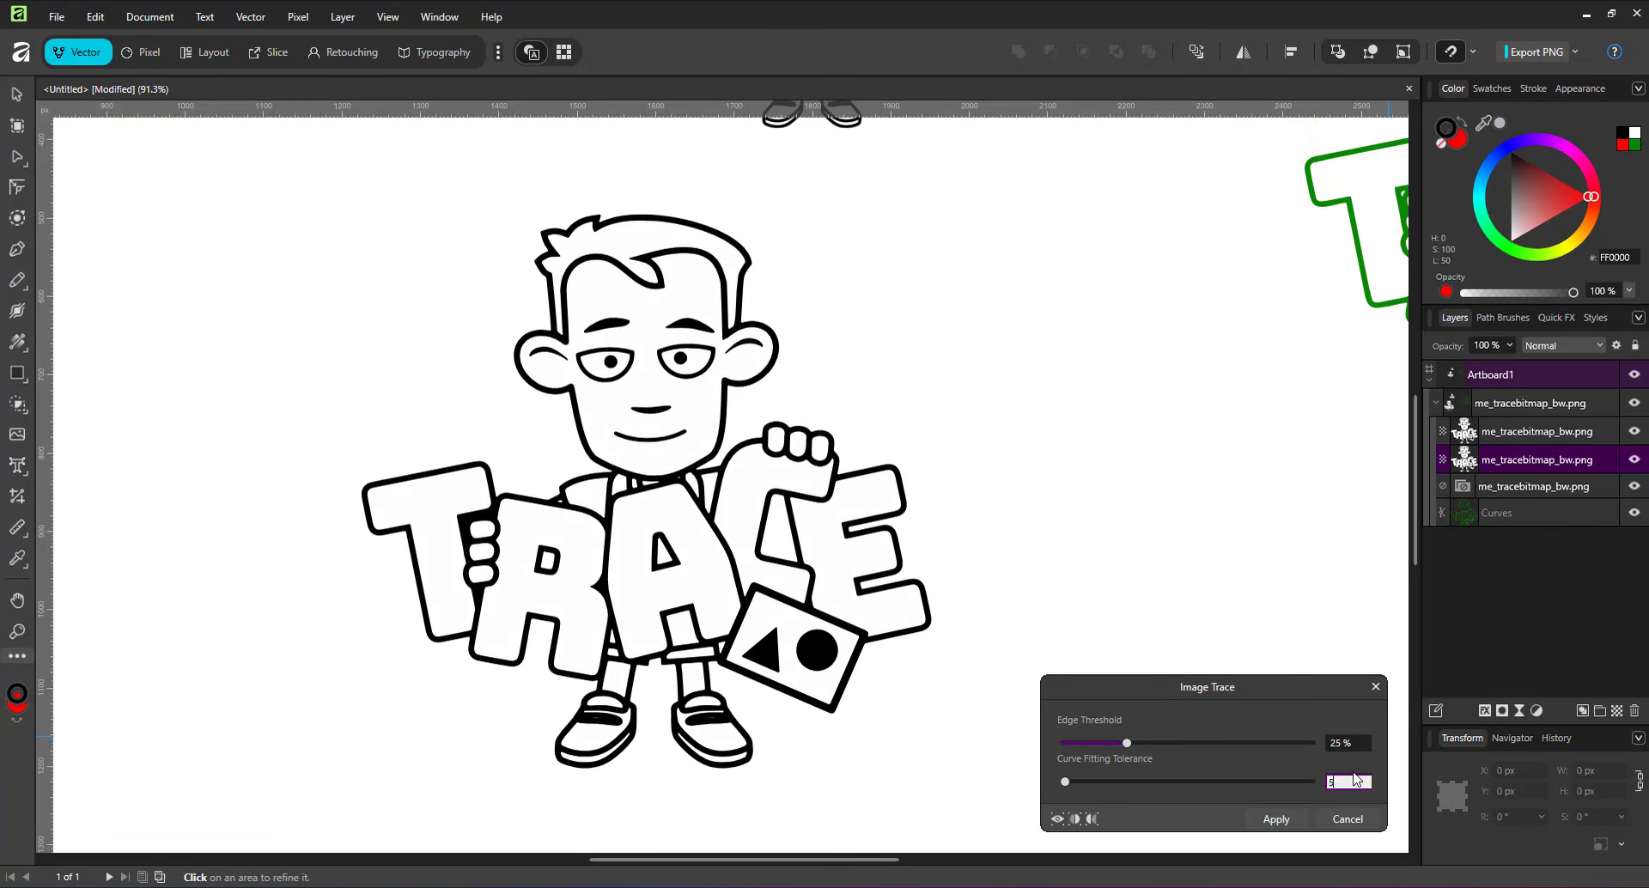
pyautogui.press('Return')
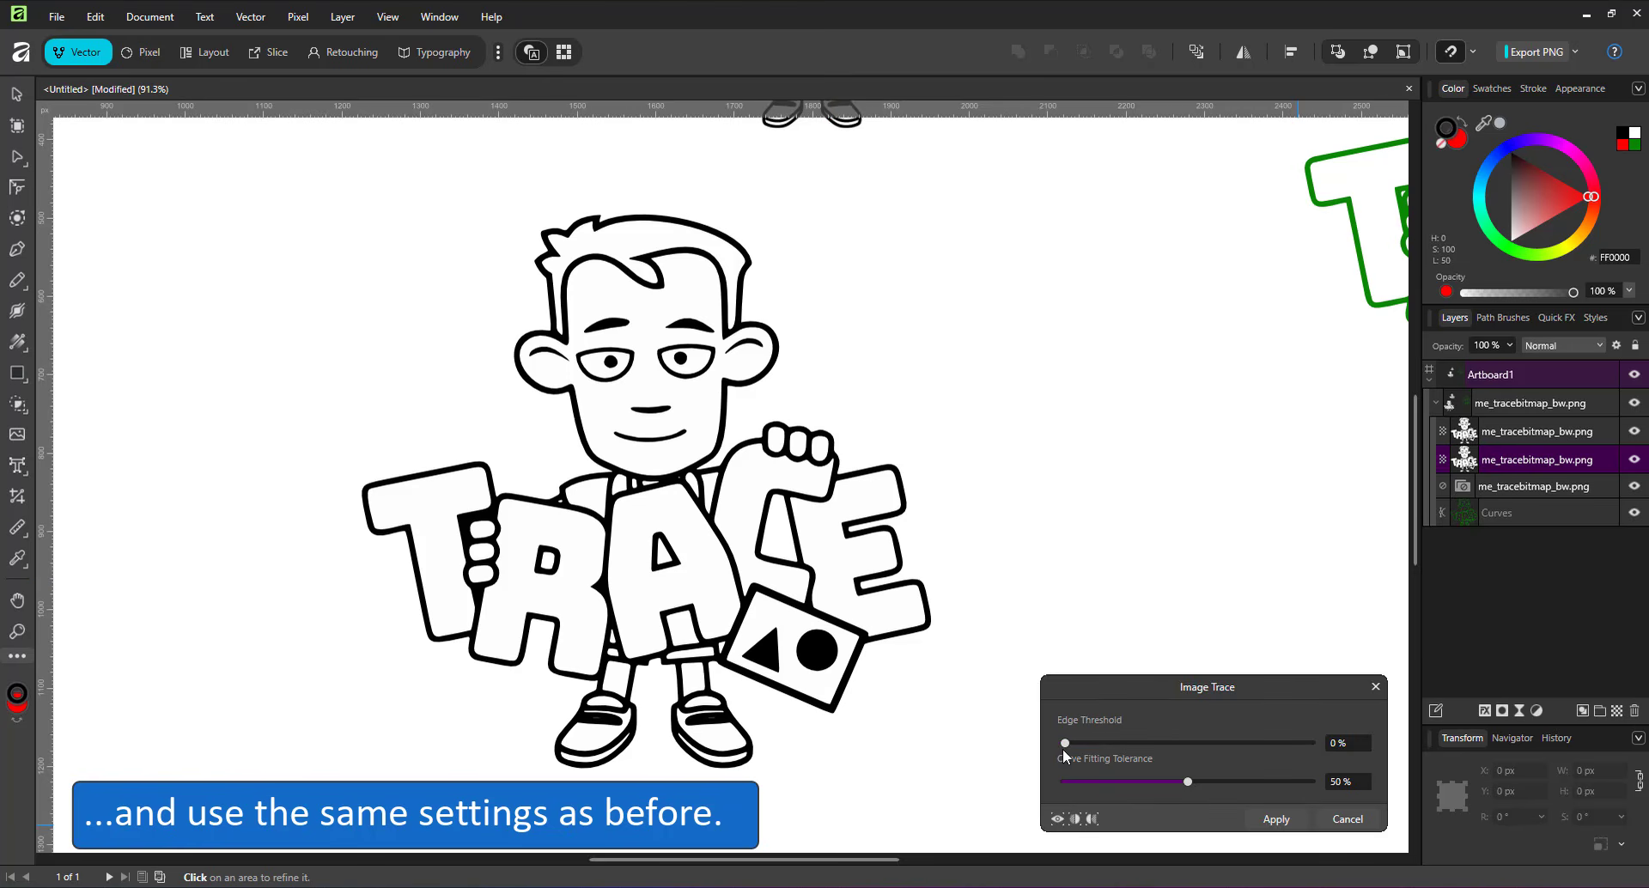
pyautogui.write('25')
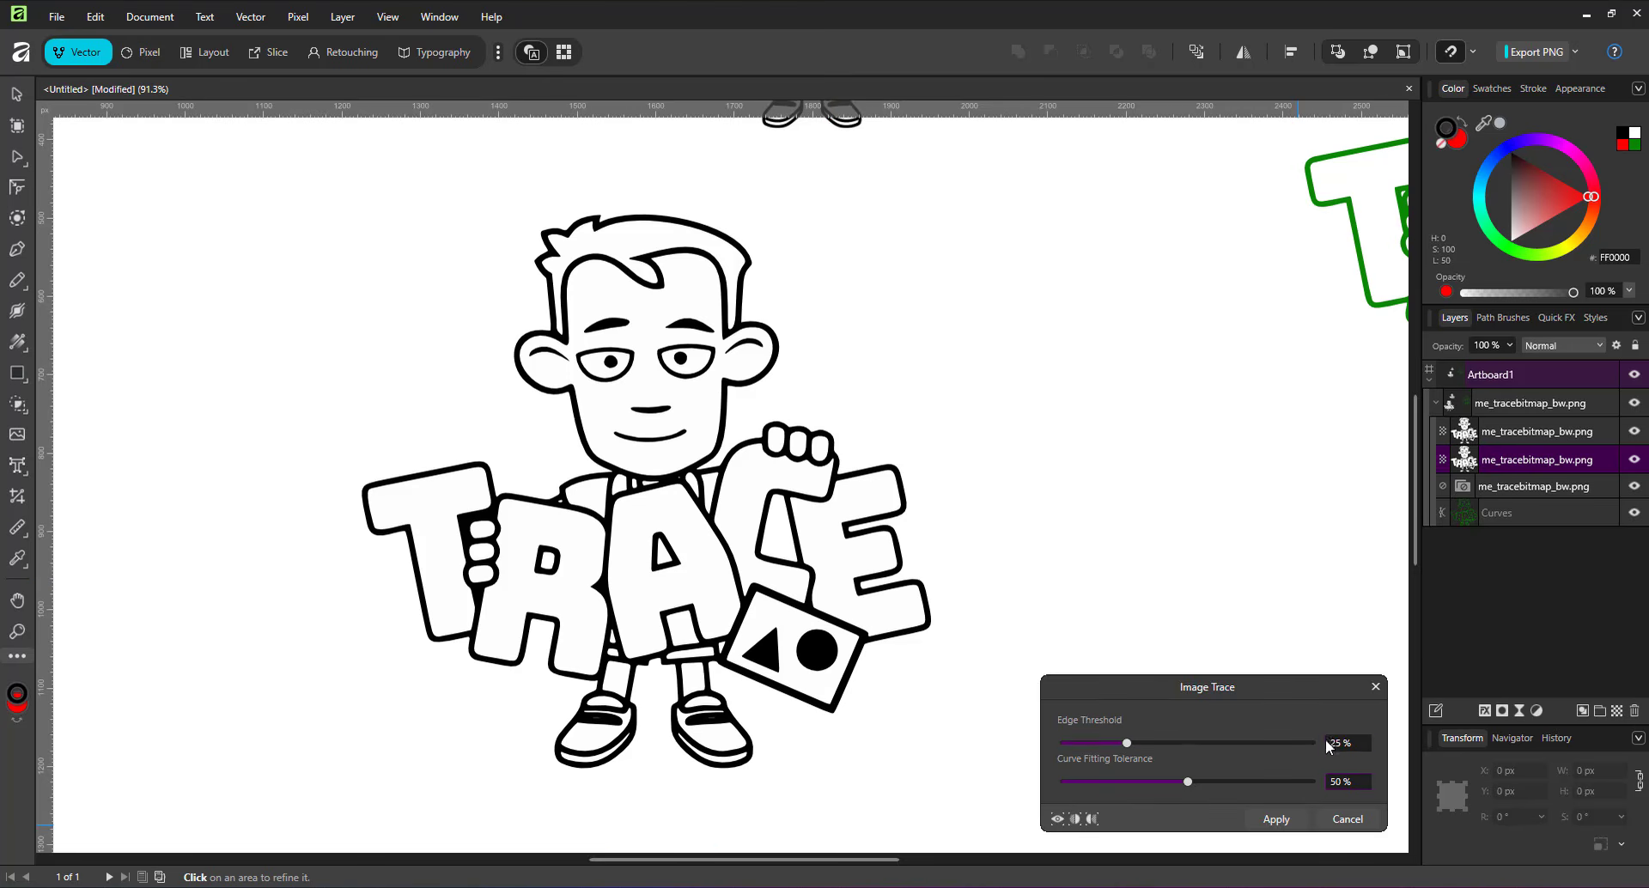
# - Preview the trace at 100% curve fitting tolerance, then apply it with the tolerance set to 50%
pyautogui.moveTo(1277, 784); pyautogui.dragTo(1312, 782)
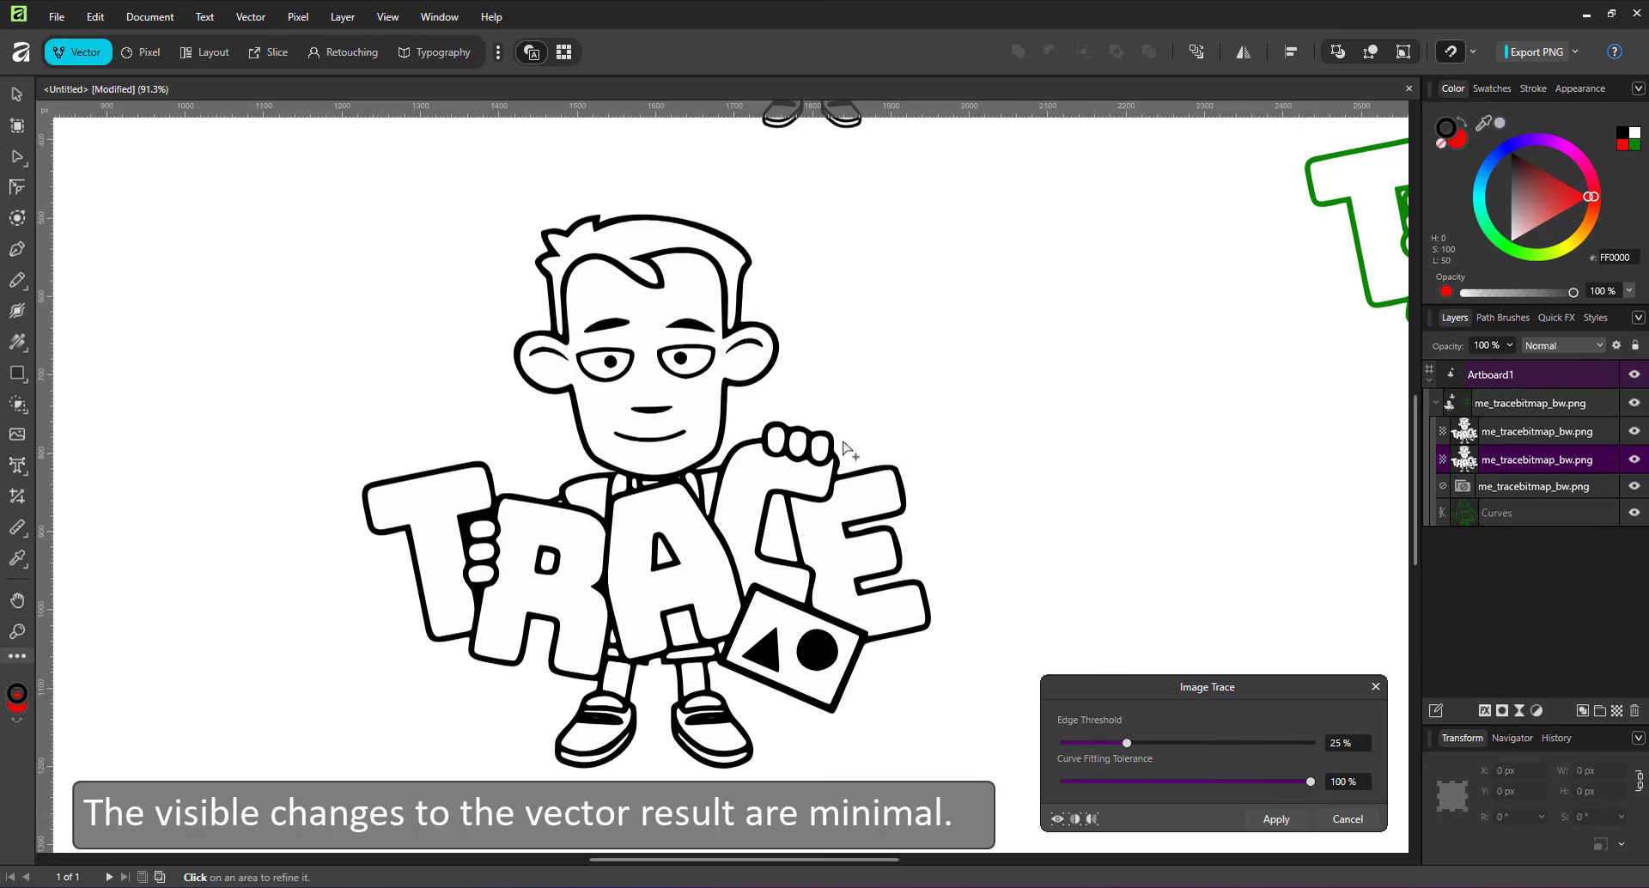
pyautogui.click(1358, 766)
pyautogui.write('50')
pyautogui.press('Return')
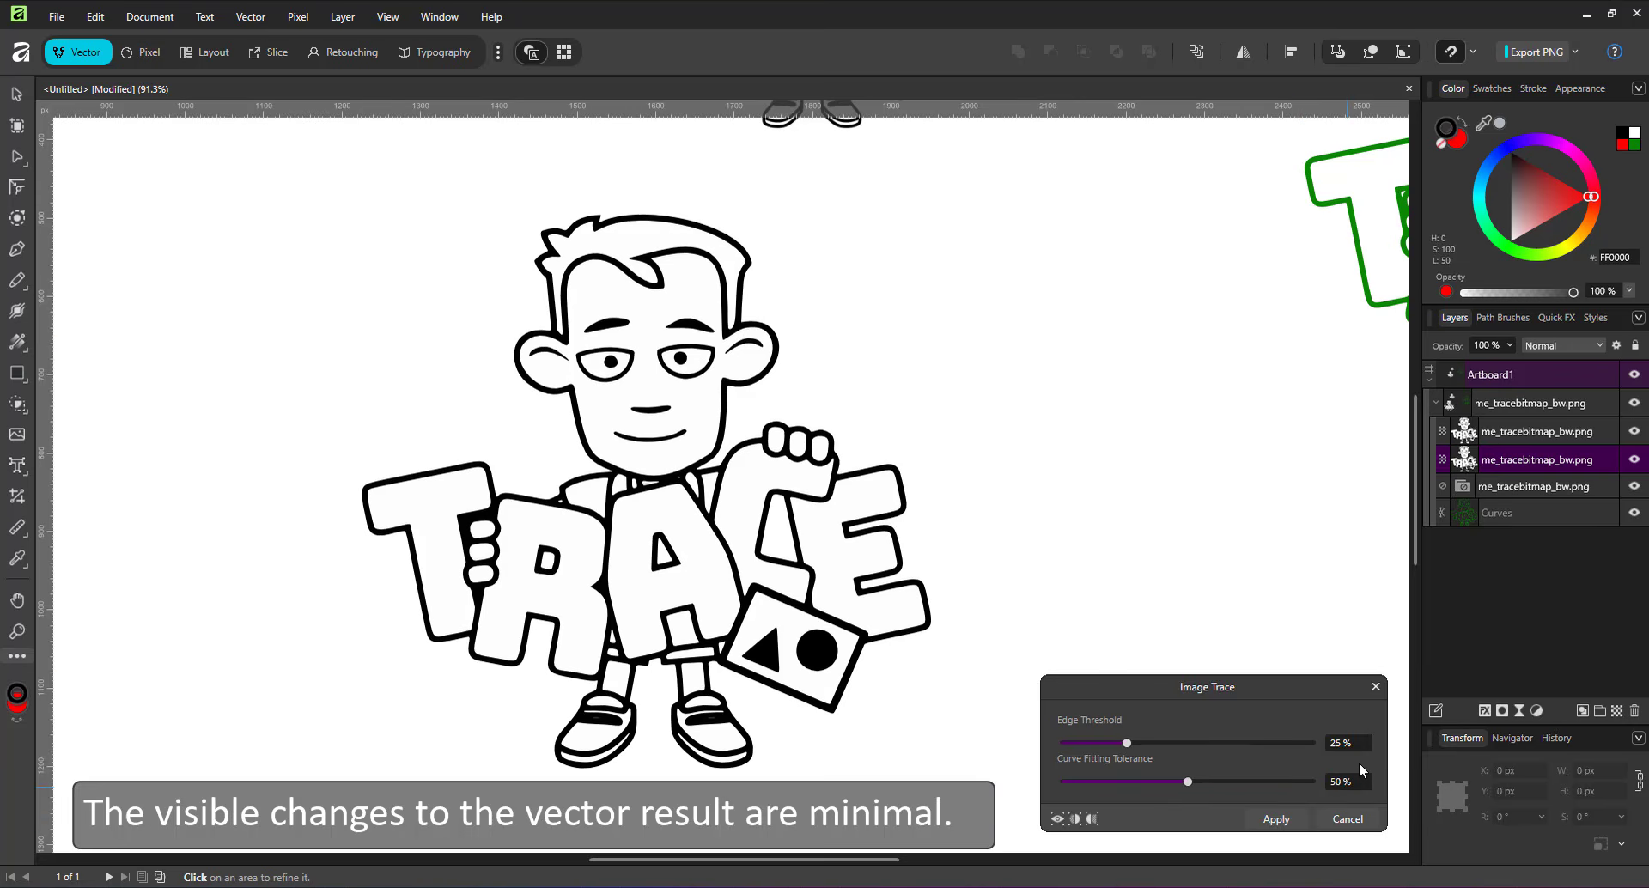
pyautogui.click(1276, 818)
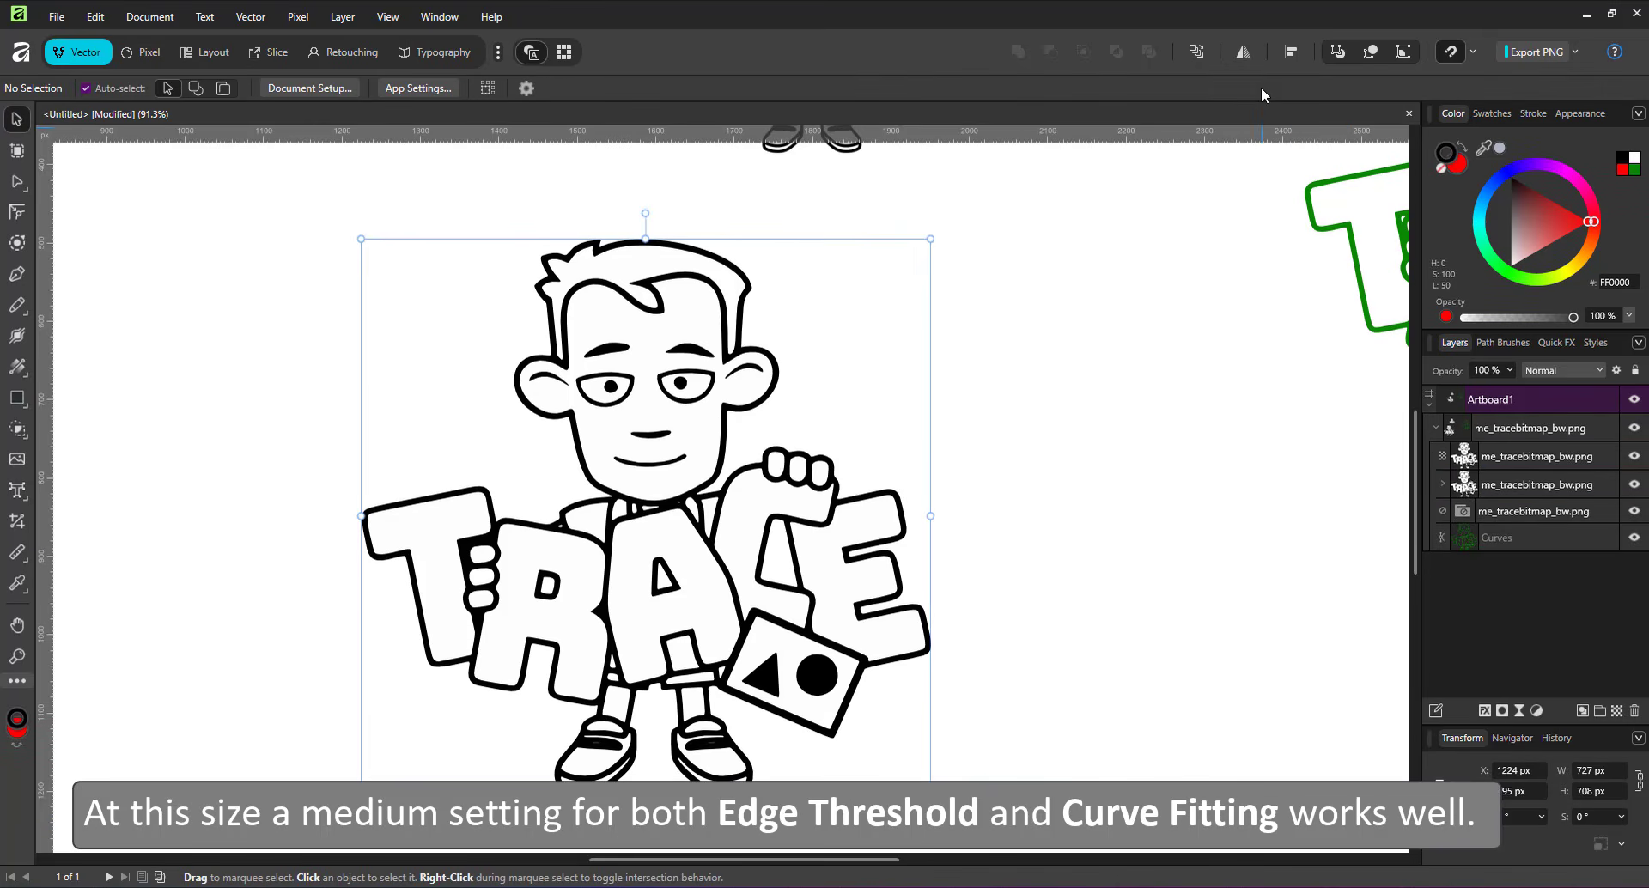
# - Ungroup the half-size tracing, combining its curves into one object with Boolean Xor, and display its nodes
pyautogui.click(1501, 493)
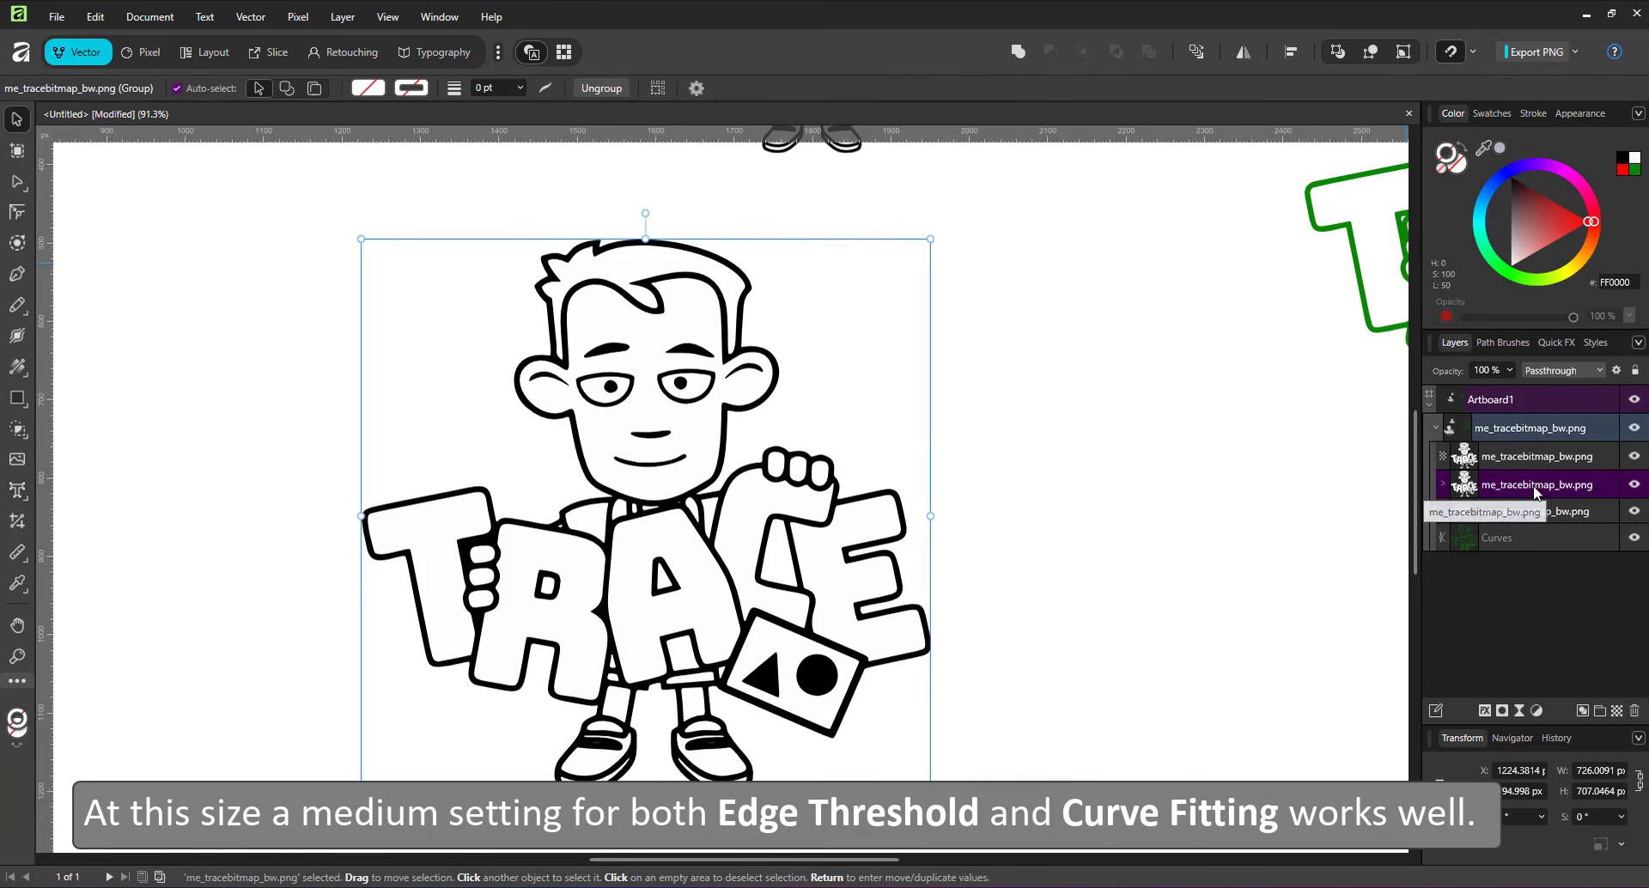
pyautogui.hotkey('ctrl', 'shift', 'g')
pyautogui.click(1115, 54)
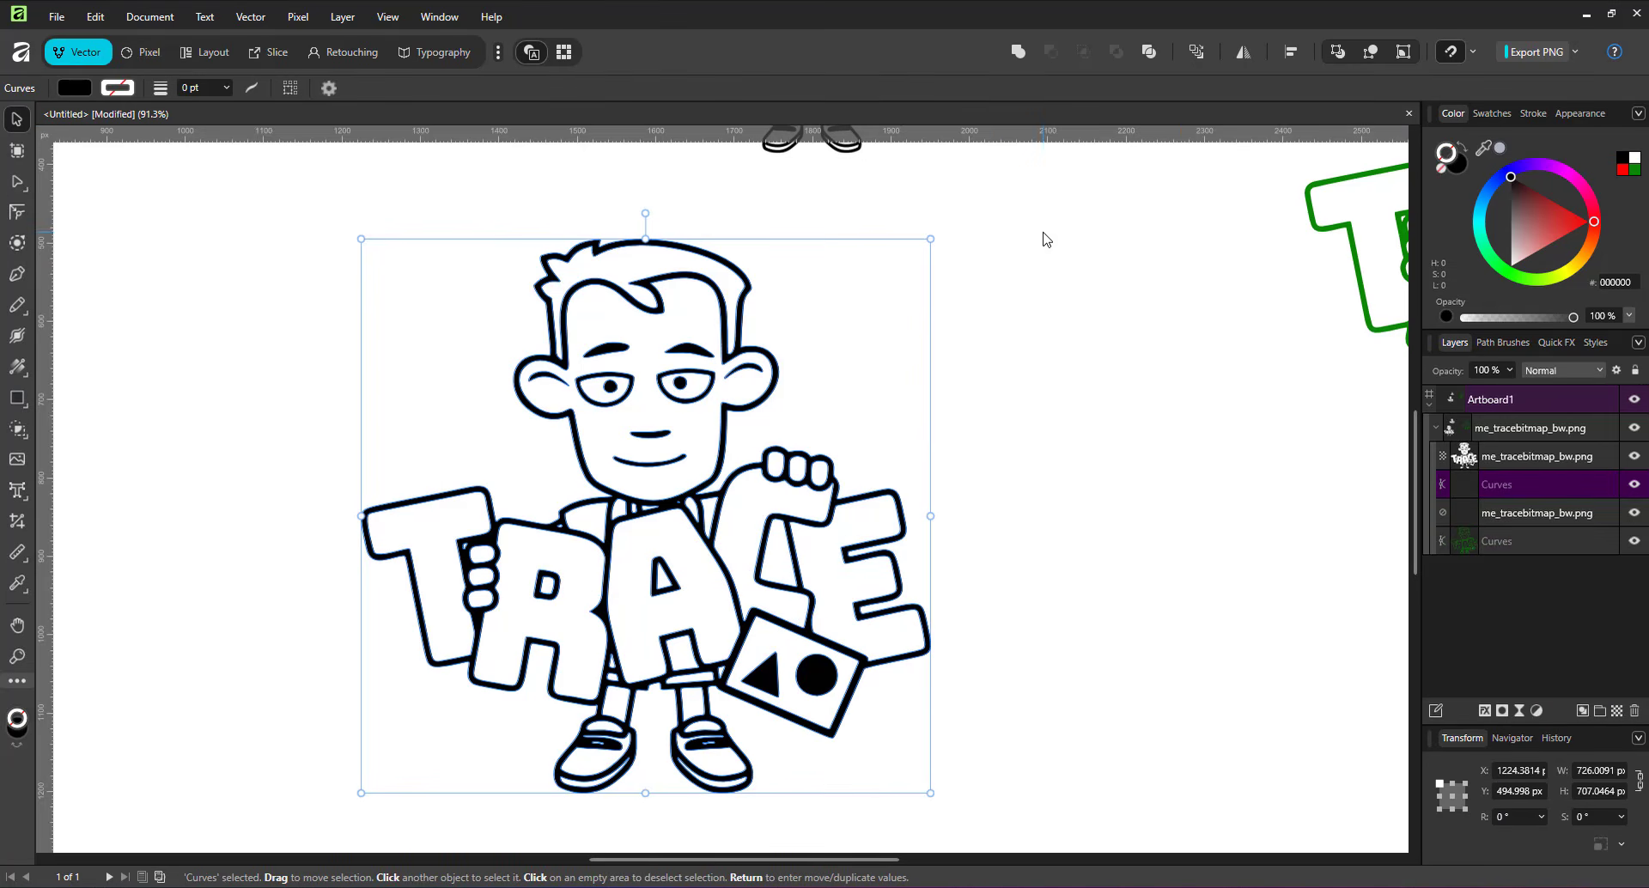
pyautogui.click(16, 181)
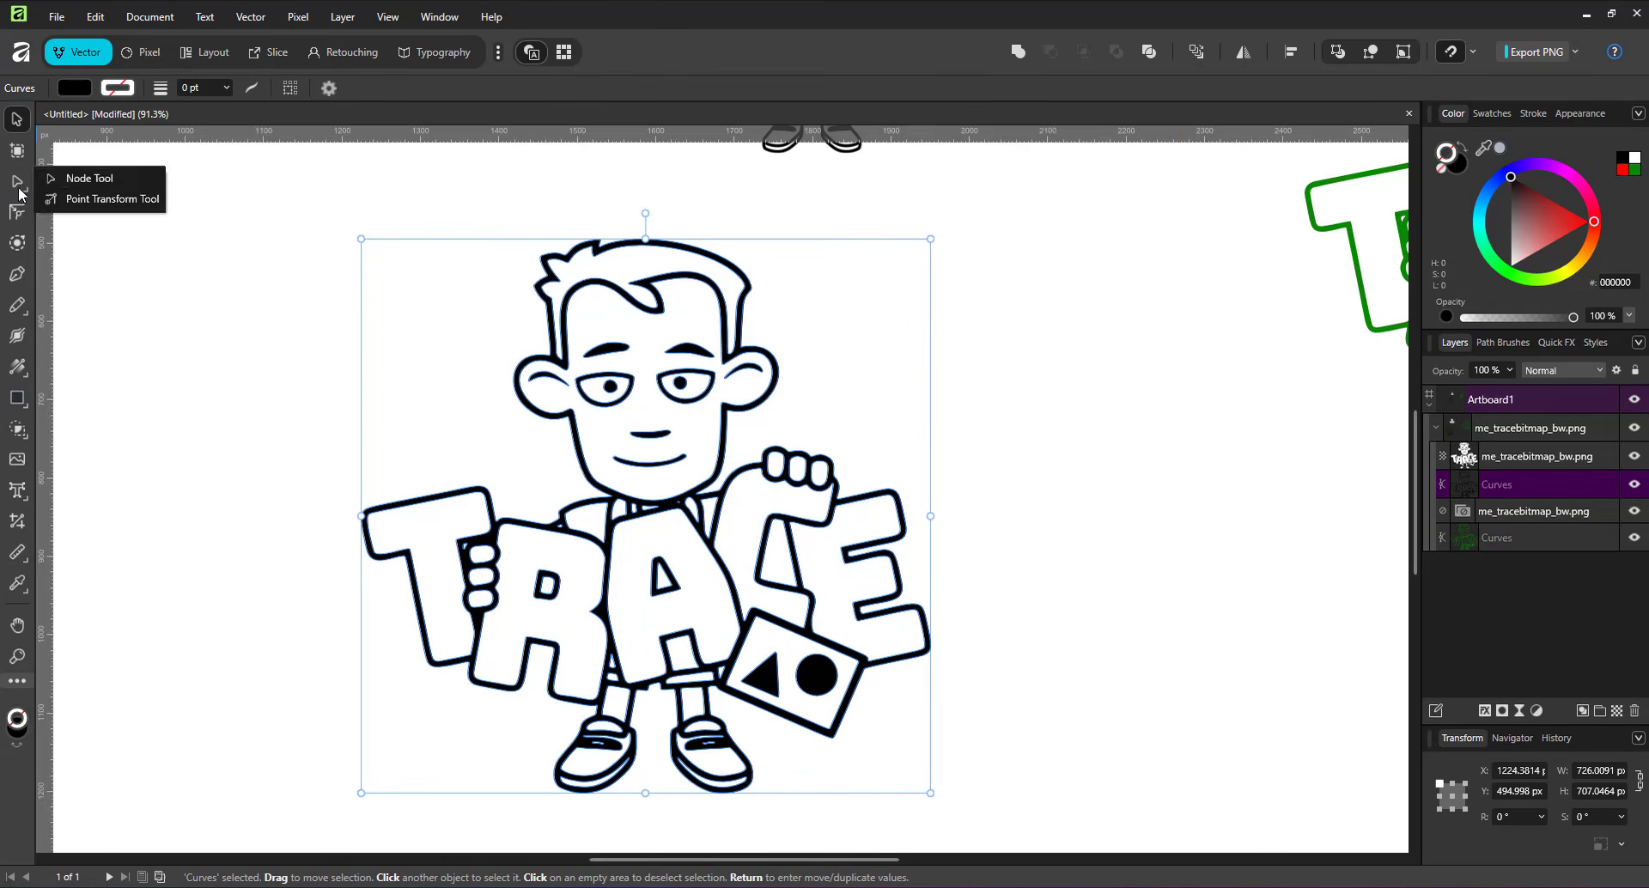
pyautogui.click(65, 176)
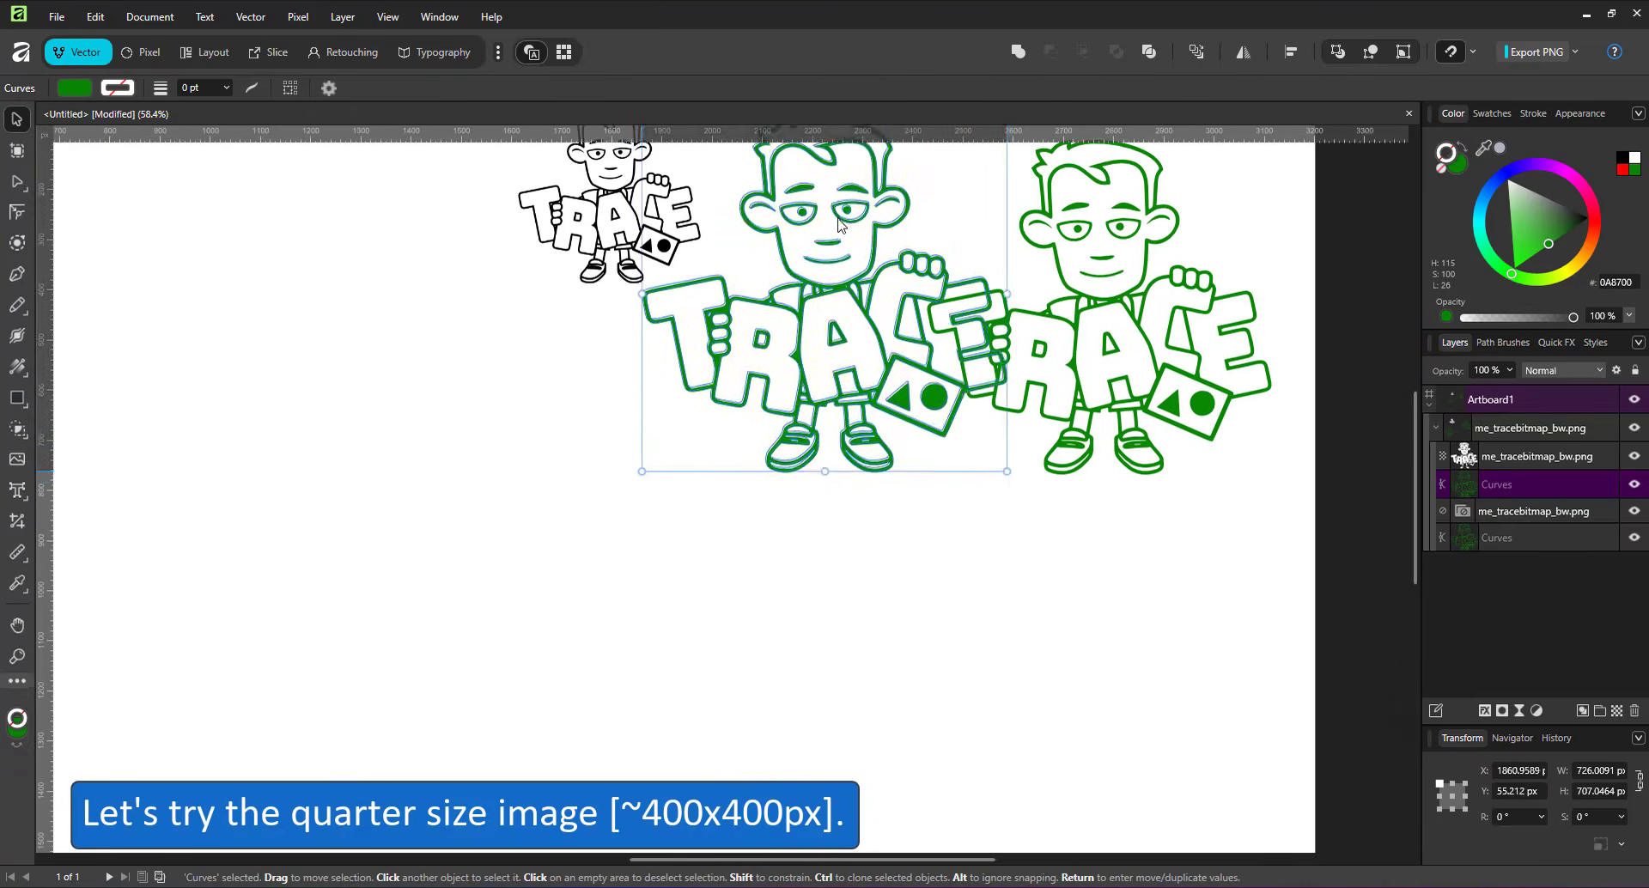
# - Recolor the half-size tracing bright green (24D716) and move it and the quarter-size image apart on the artboard
pyautogui.click(1524, 253)
pyautogui.moveTo(953, 378); pyautogui.dragTo(872, 358)
pyautogui.moveTo(736, 279); pyautogui.dragTo(486, 624)
# - Trace the quarter-size image with 8% edge threshold and 10% curve fitting tolerance
pyautogui.scroll(5, 486, 624)
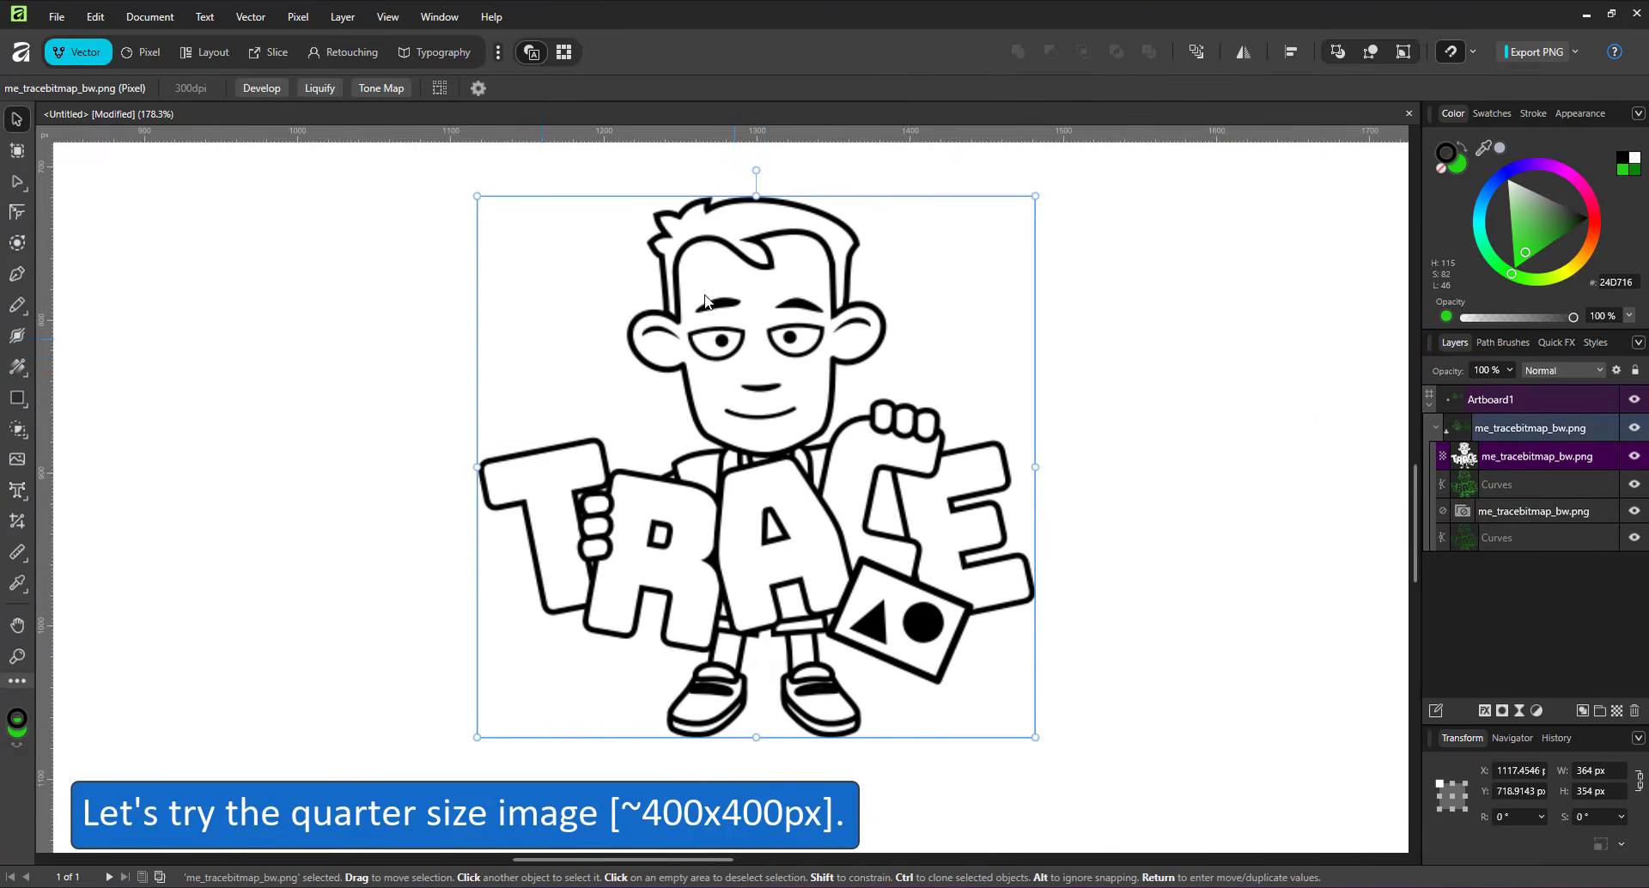
pyautogui.scroll(4, 700, 360)
pyautogui.scroll(-5, 770, 333)
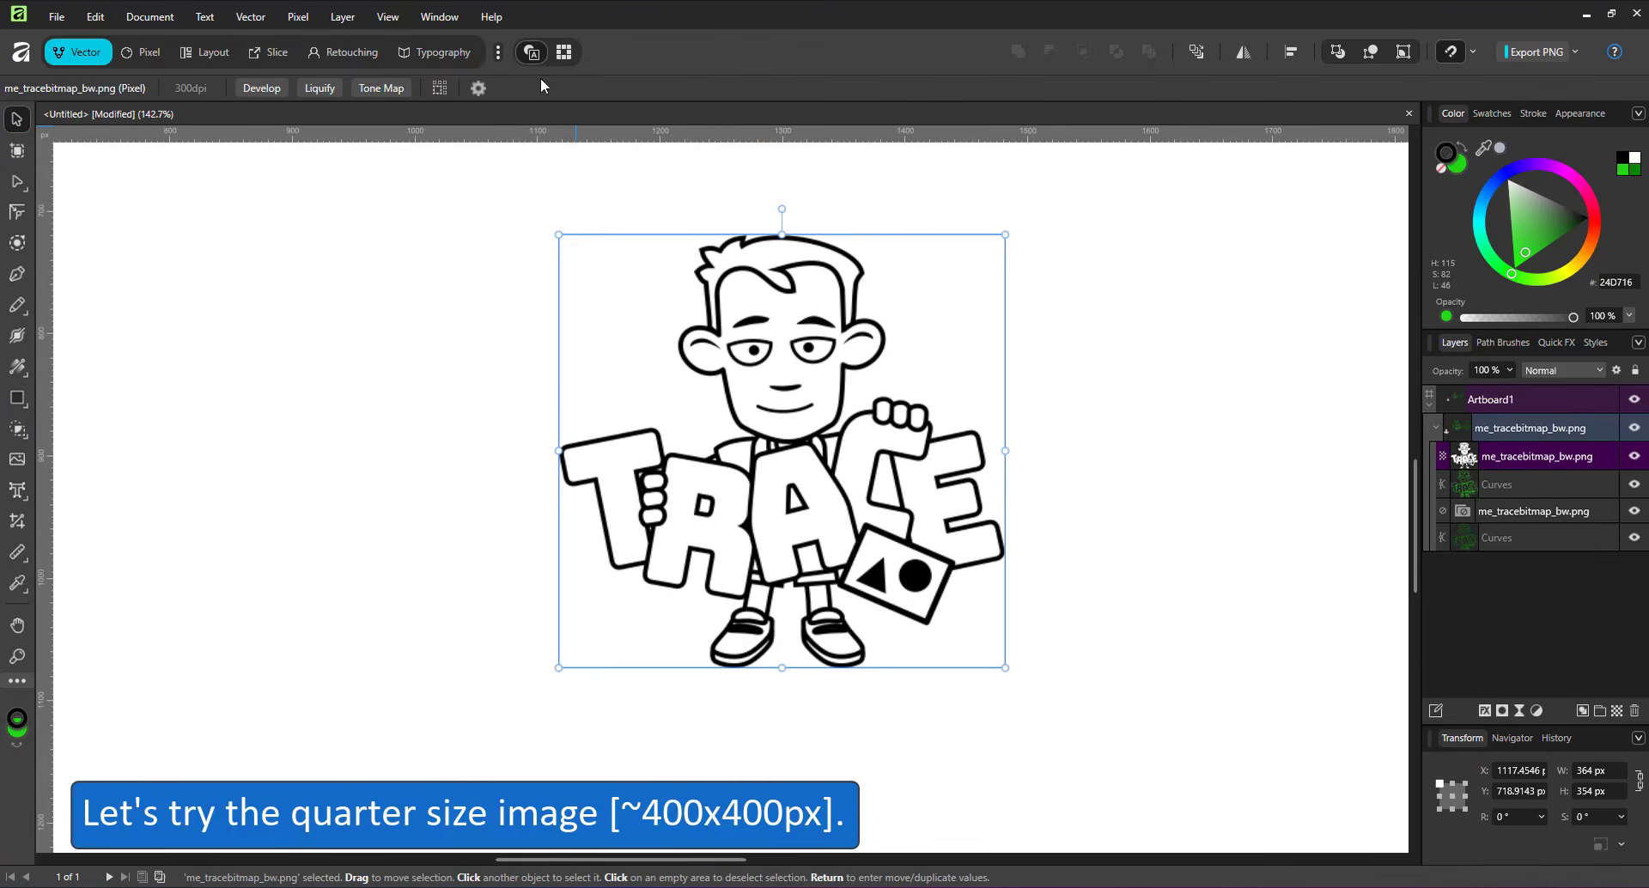
pyautogui.click(251, 16)
pyautogui.click(215, 332)
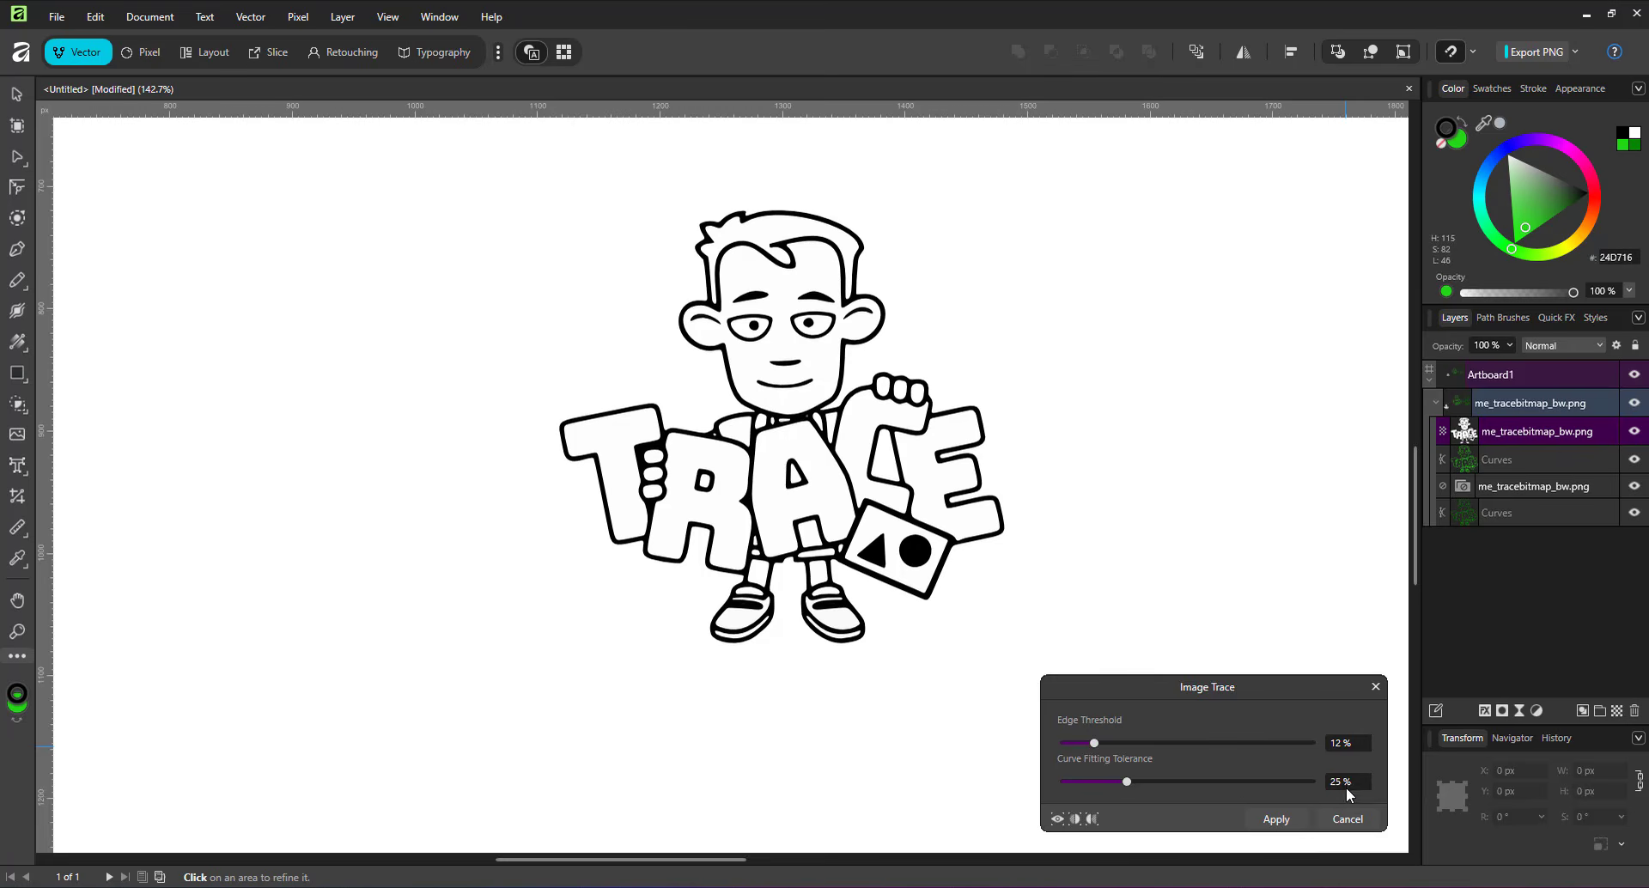
pyautogui.write('0')
pyautogui.press('Return')
pyautogui.click(1321, 748)
pyautogui.write('8')
pyautogui.press('Return')
pyautogui.click(1275, 819)
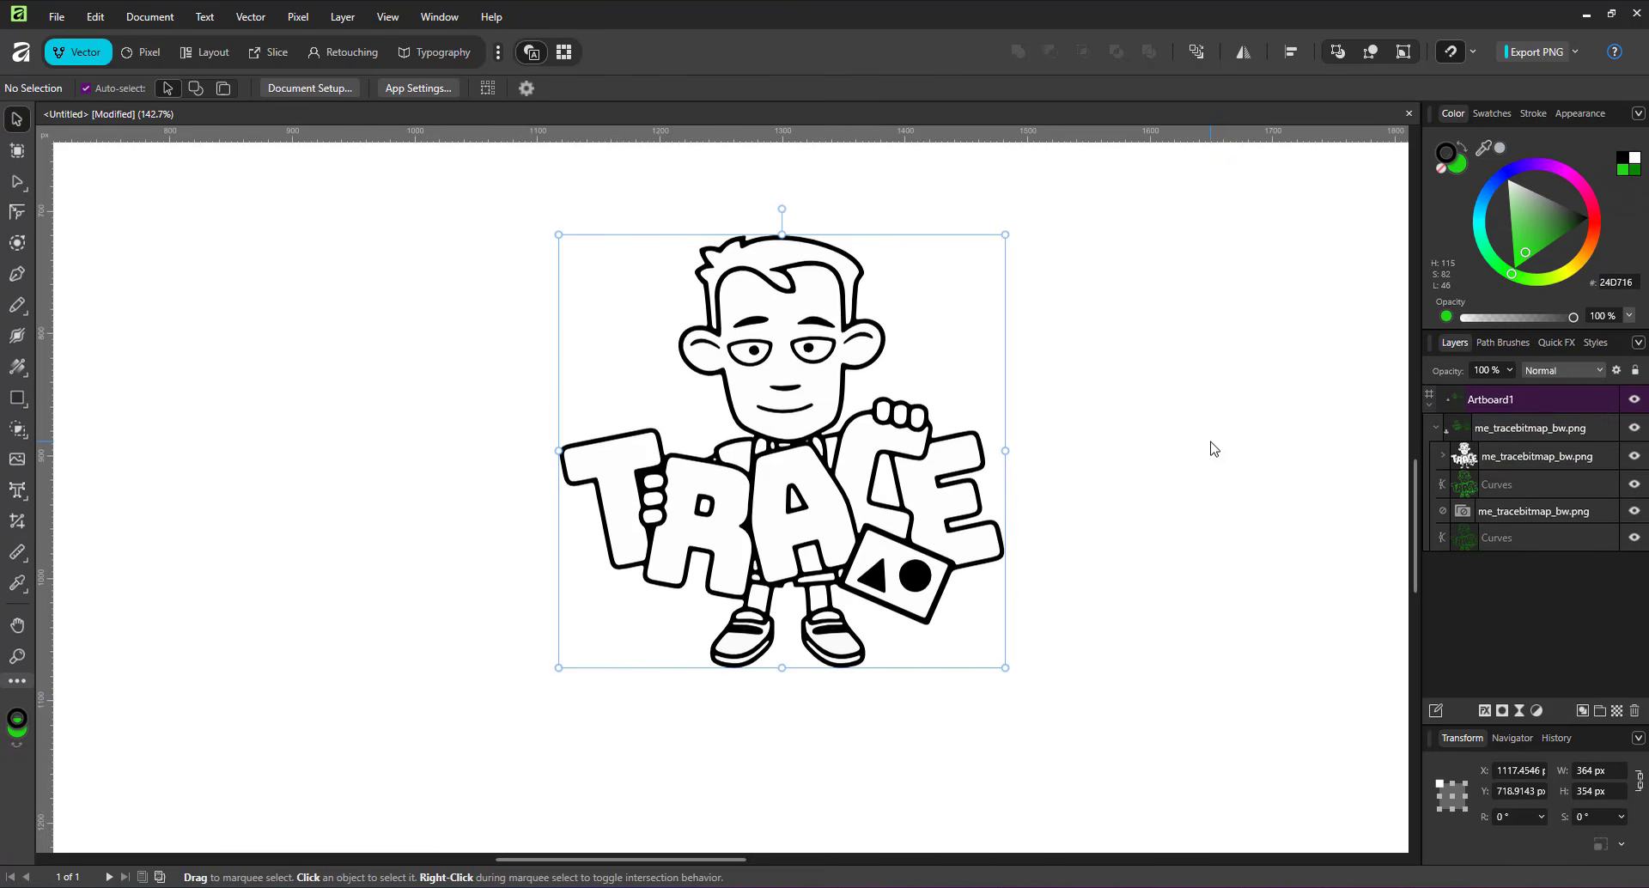
# - Ungroup the quarter-size tracing, combining its curves into one object with Boolean Xor, and check its nodes
pyautogui.click(1517, 465)
pyautogui.hotkey('ctrl', 'shift', 'g')
pyautogui.click(1115, 51)
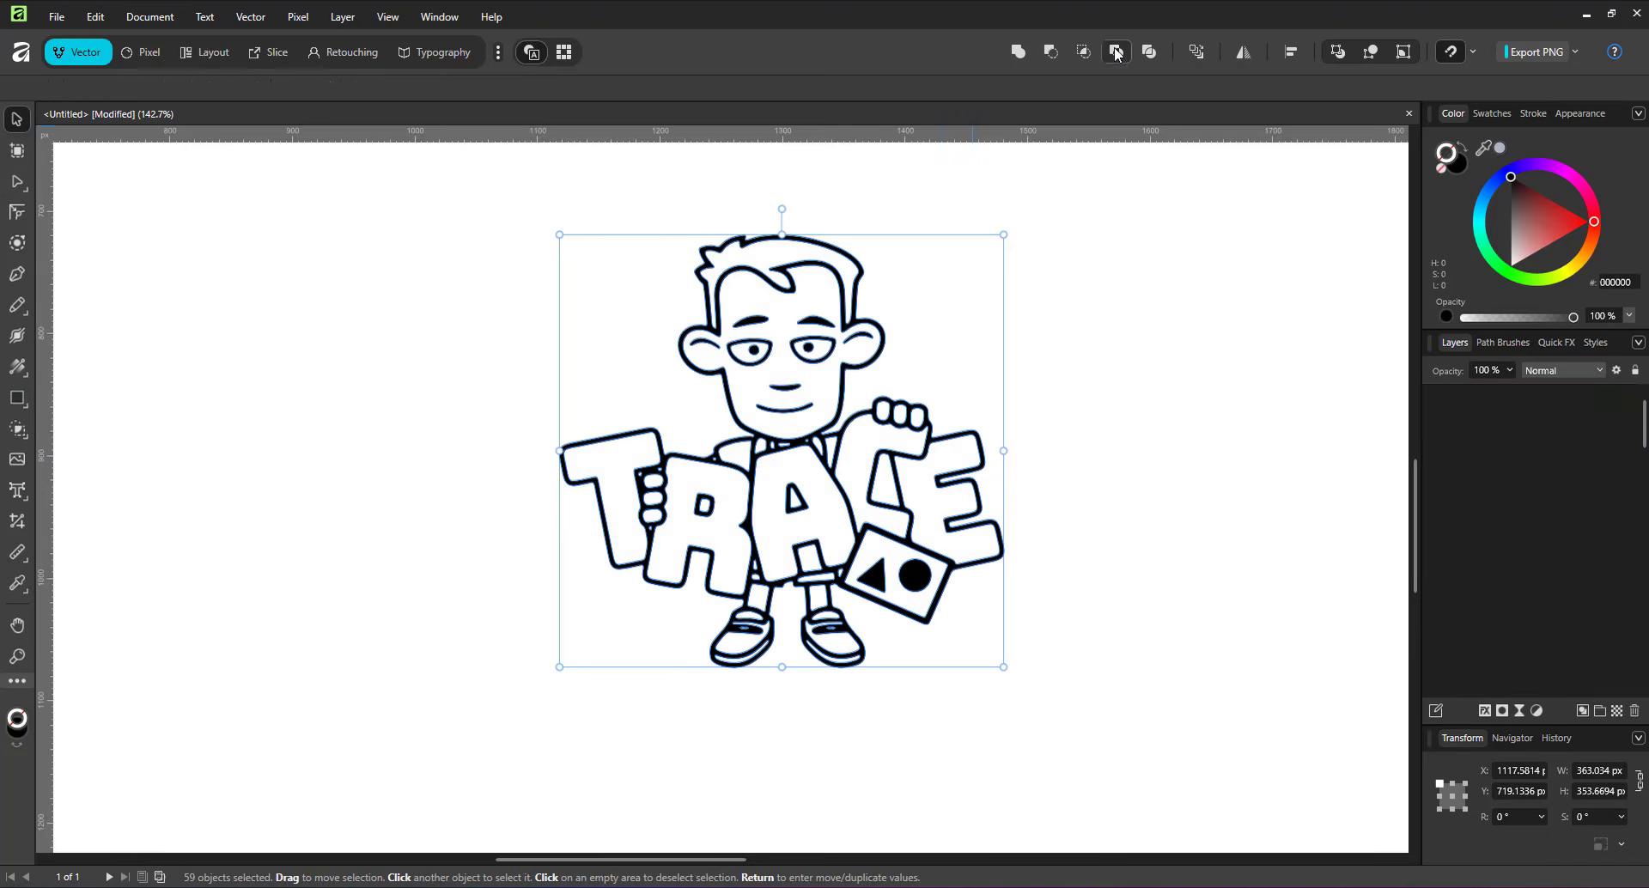
pyautogui.click(18, 181)
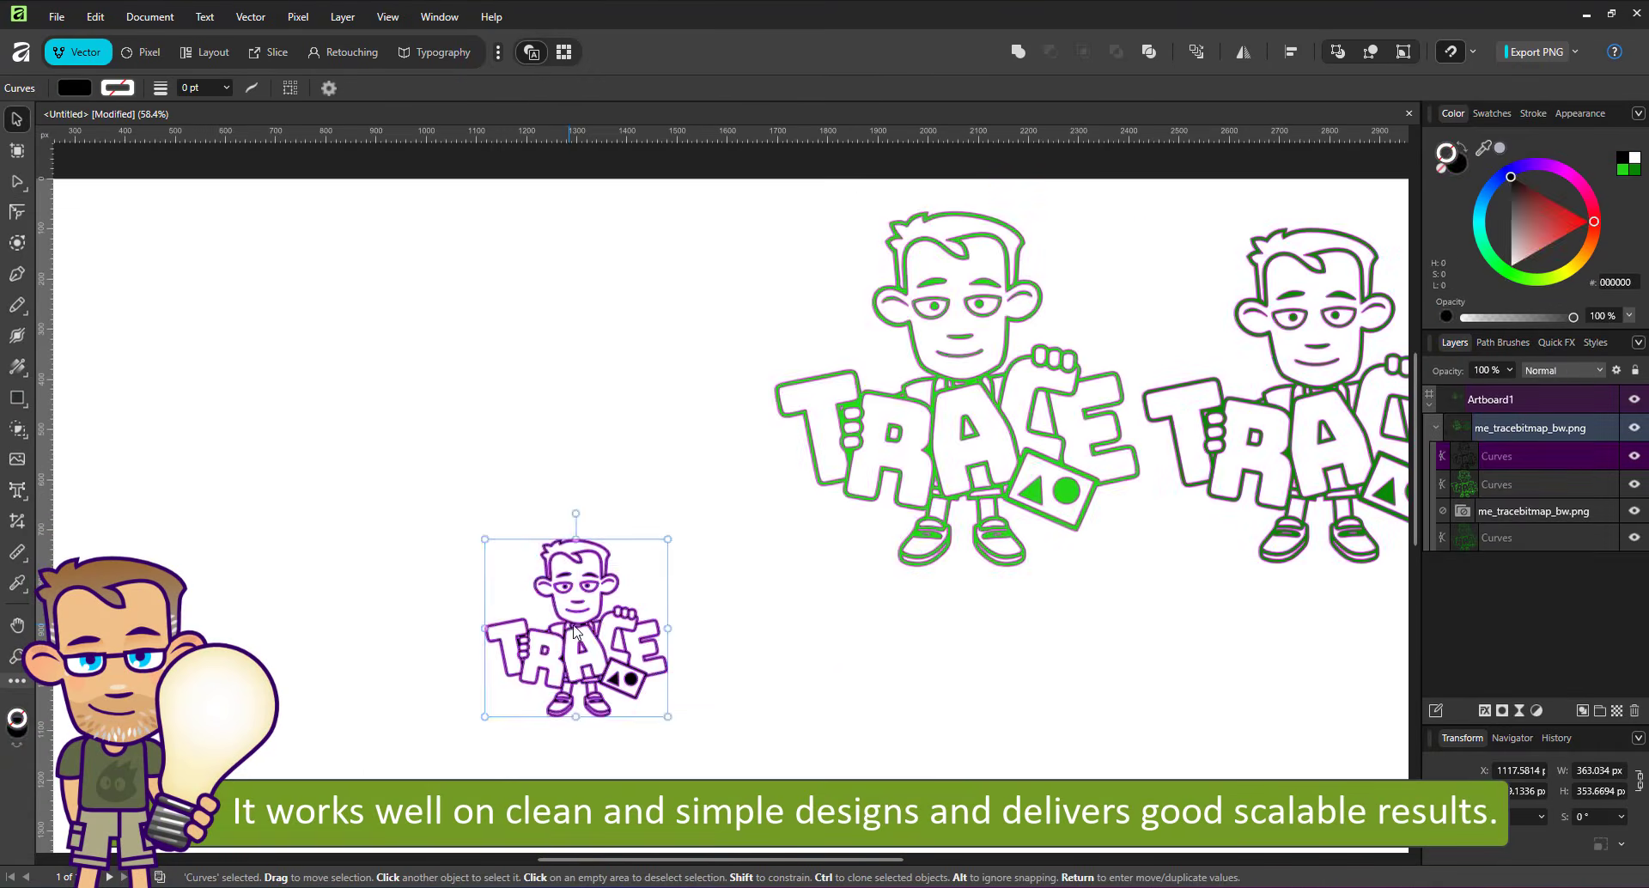
# - Set the height of the dark green and bright green tracings to 700 px each
pyautogui.click(1599, 790)
pyautogui.write('700')
pyautogui.press('Return')
pyautogui.click(1528, 614)
pyautogui.click(1039, 457)
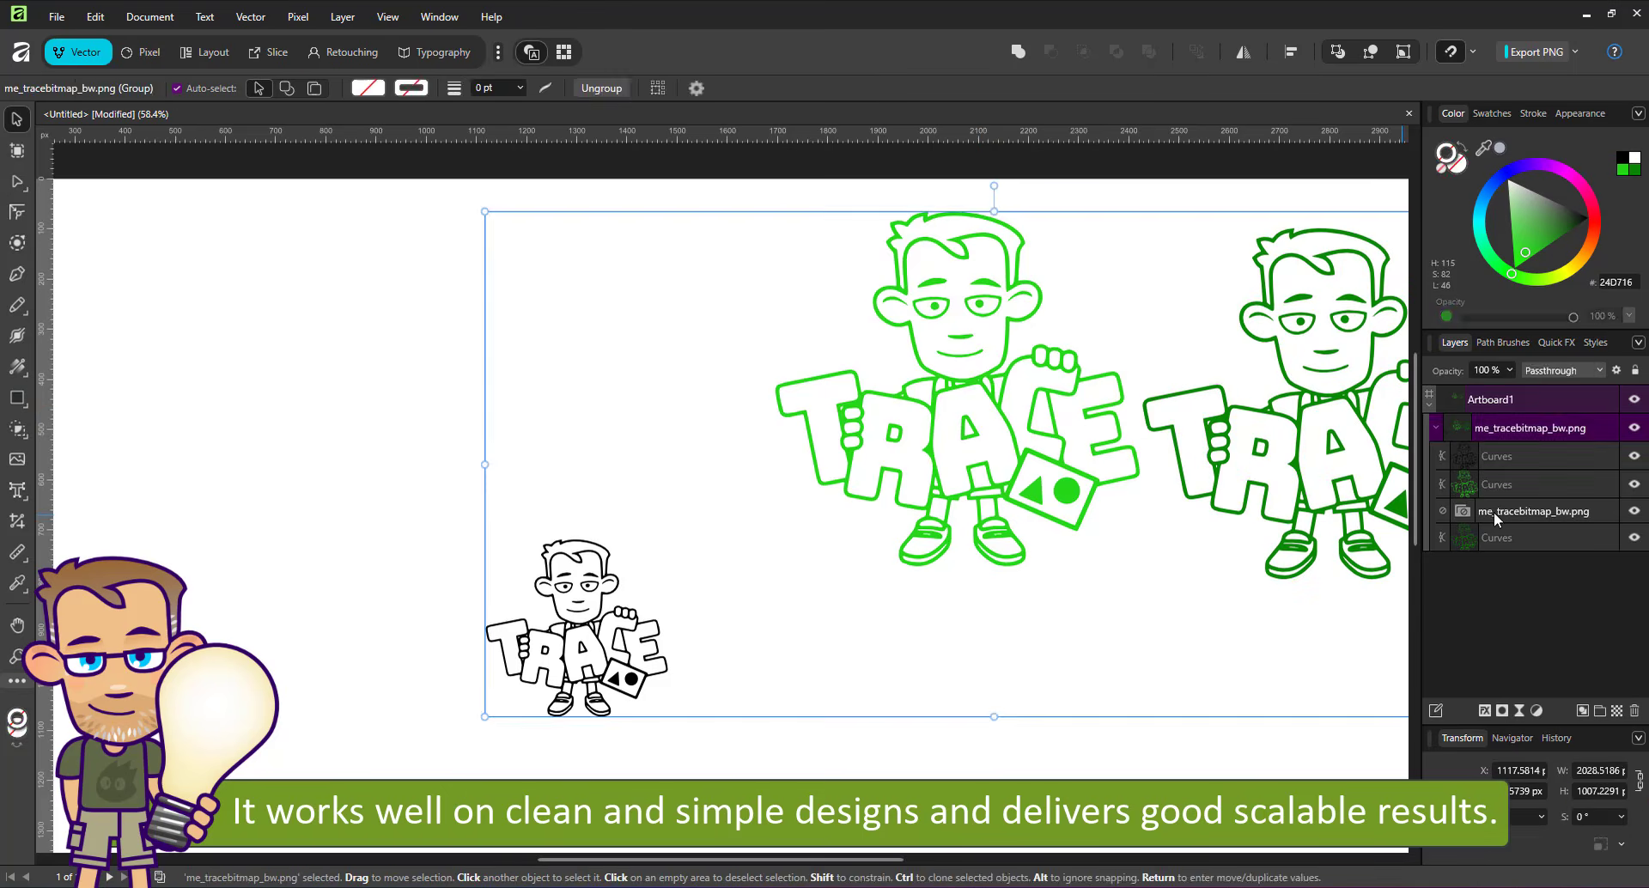
pyautogui.click(1497, 486)
pyautogui.click(1600, 790)
pyautogui.write('700')
pyautogui.press('Return')
# - Recolor the quarter-size tracing blue (005176) and set its height to 700 px
pyautogui.click(1497, 456)
pyautogui.click(1481, 202)
pyautogui.moveTo(1537, 203); pyautogui.dragTo(1519, 241)
pyautogui.click(1599, 791)
pyautogui.write('700')
pyautogui.press('Return')
# - Line up the blue, bright green and dark green tracings in one row from left to right across the artboard
pyautogui.moveTo(772, 815); pyautogui.dragTo(463, 663)
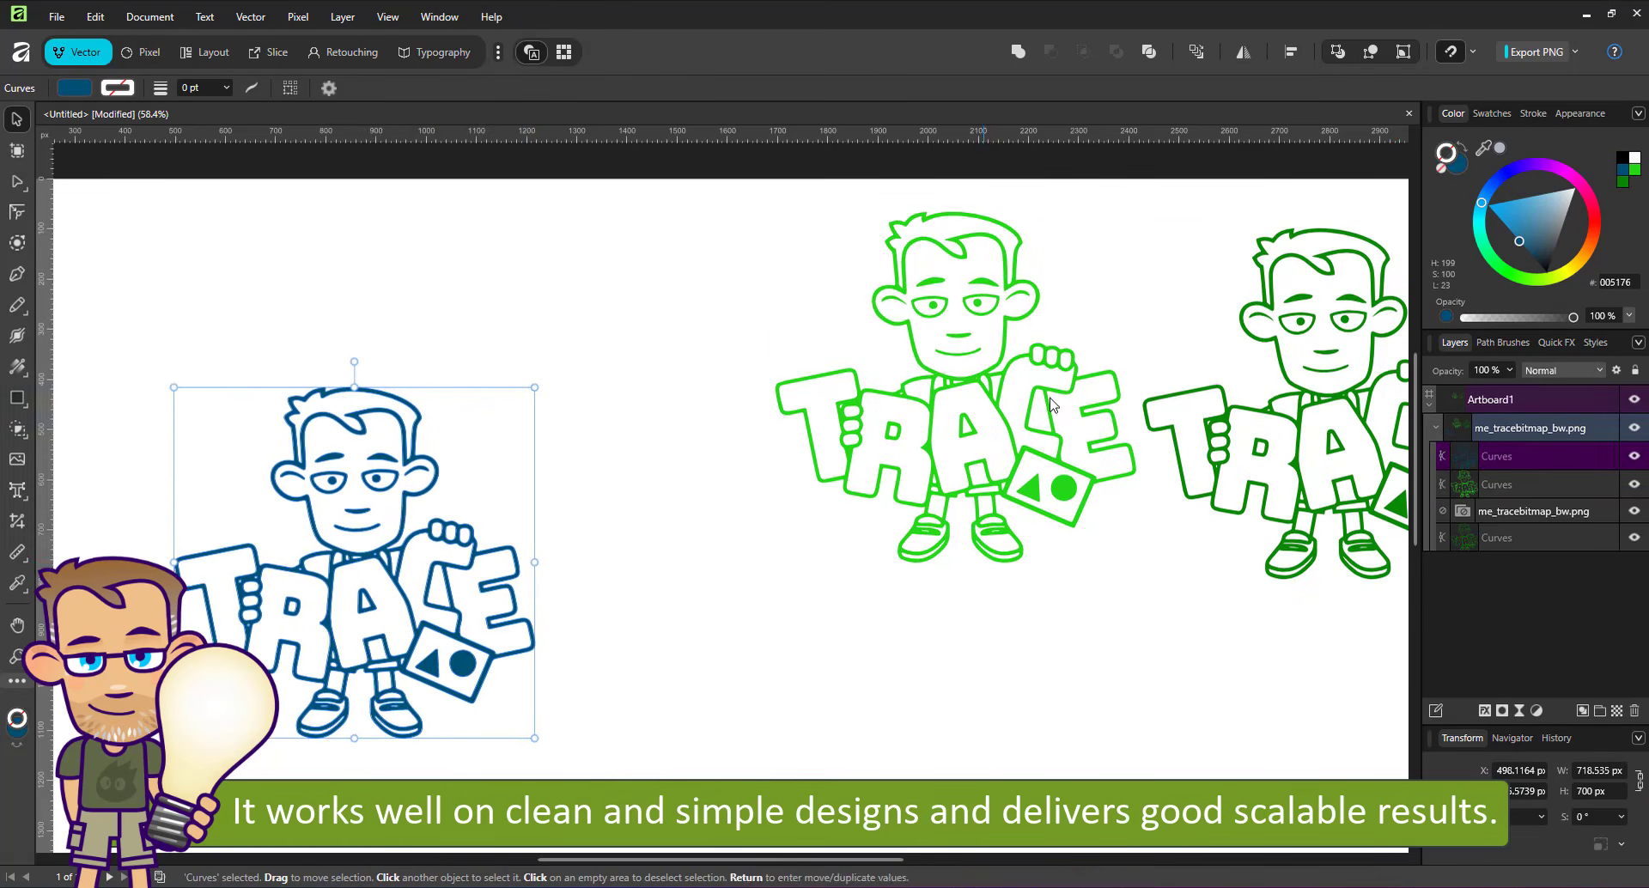
pyautogui.moveTo(1063, 488); pyautogui.dragTo(843, 663)
pyautogui.moveTo(1396, 507); pyautogui.dragTo(1206, 663)
pyautogui.click(515, 429)
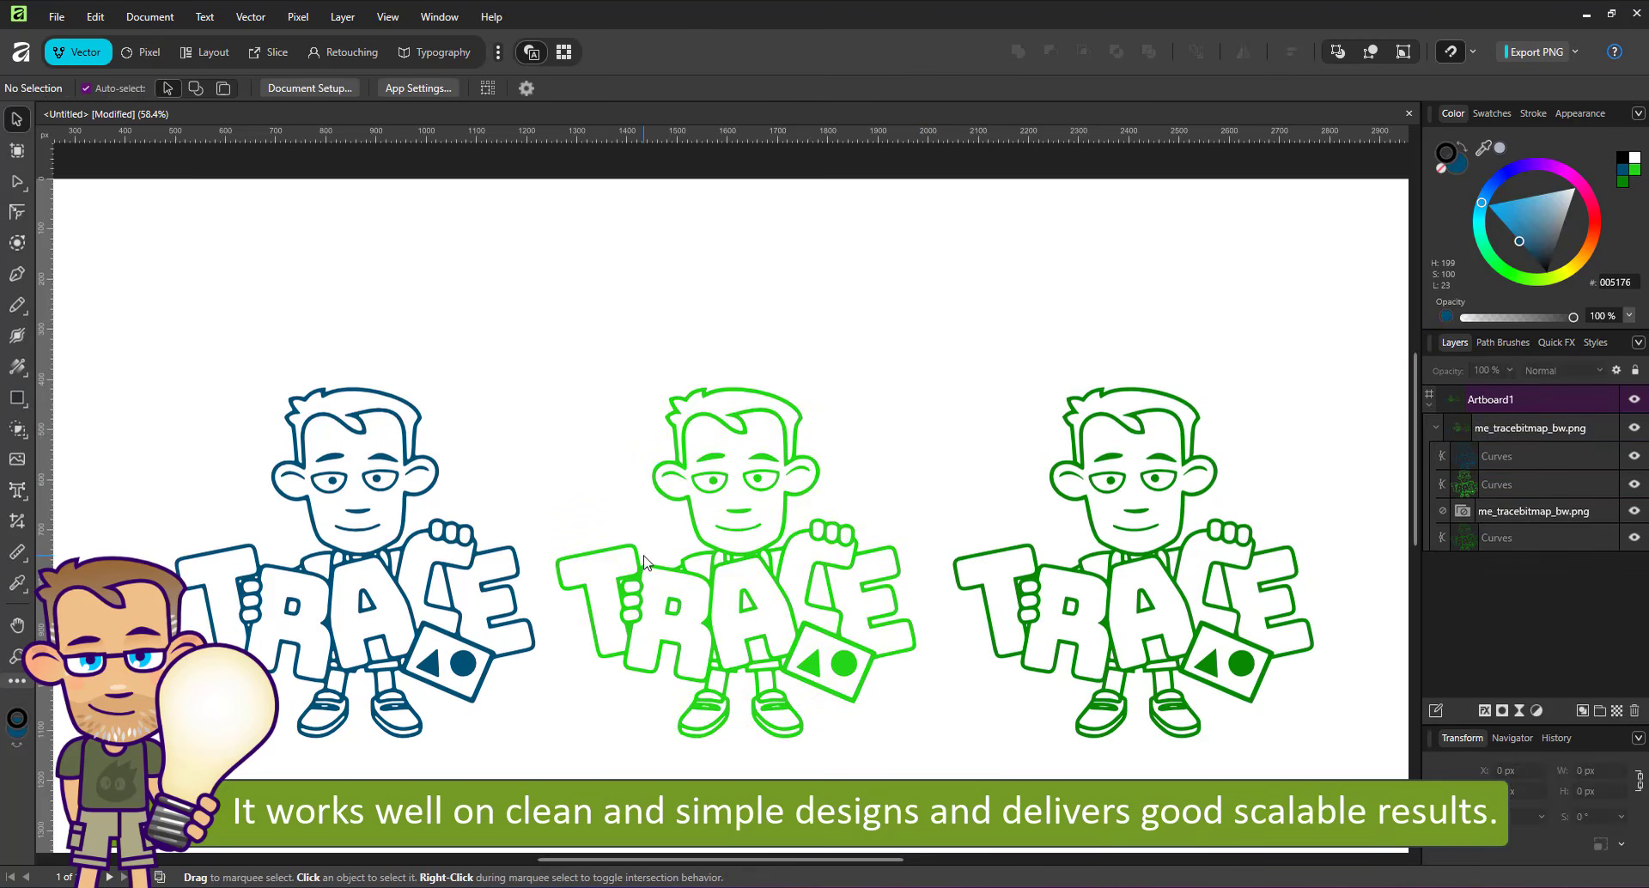
# - Ungroup the me_tracebitmap_bw.png group holding the tracings and delete its leftover me_tracebitmap_bw.png layer
pyautogui.hotkey('ctrl', '0')
pyautogui.click(684, 479)
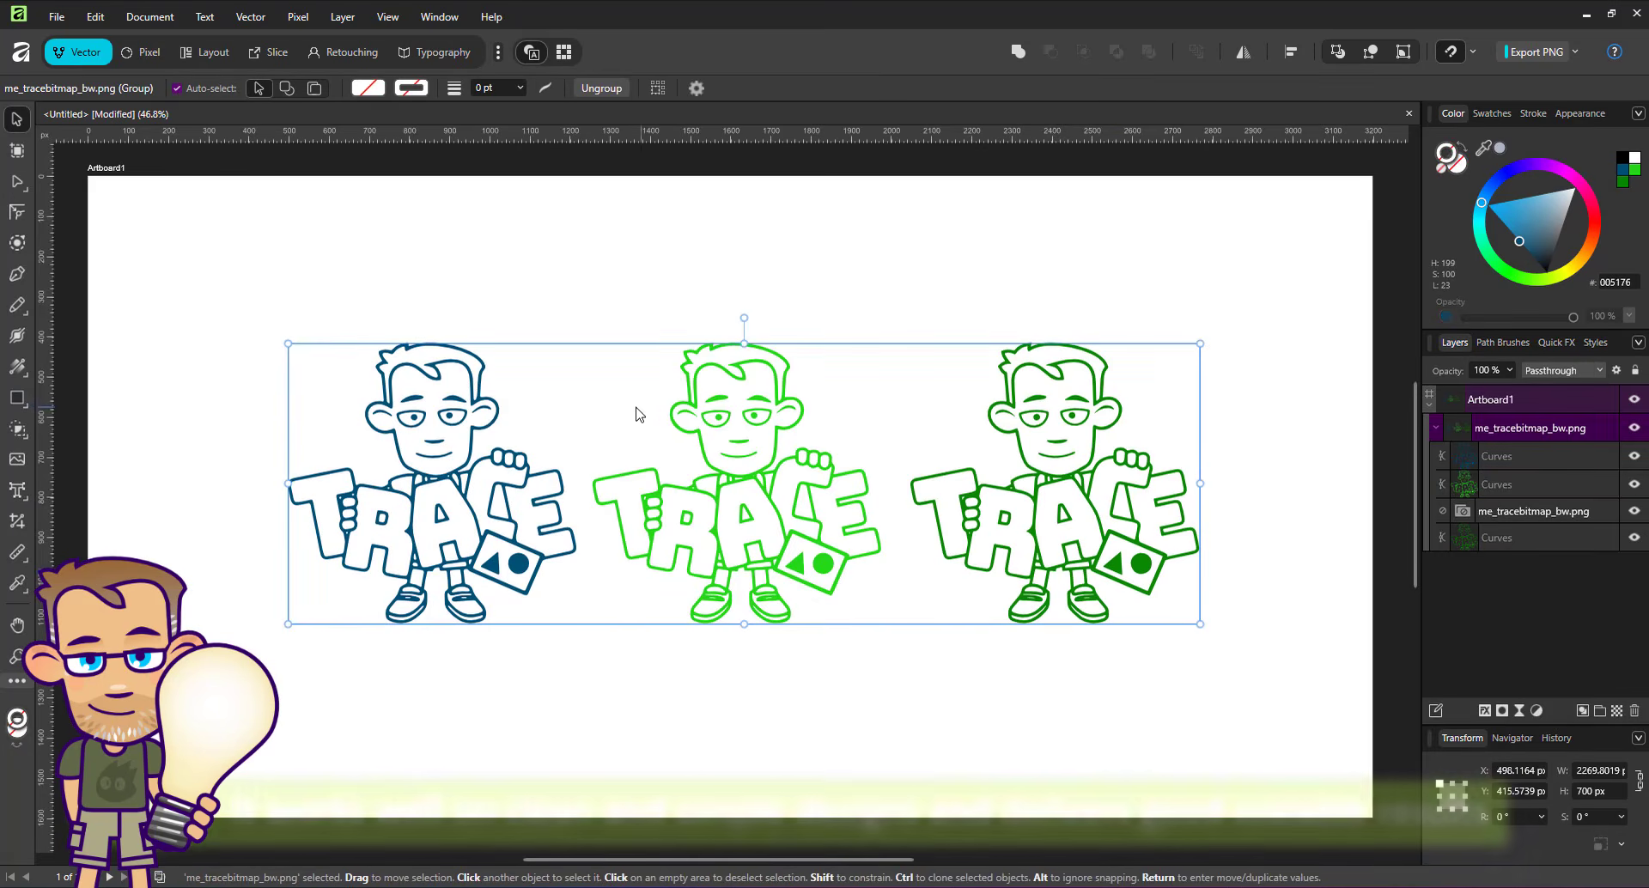
pyautogui.hotkey('ctrl', 'shift', 'g')
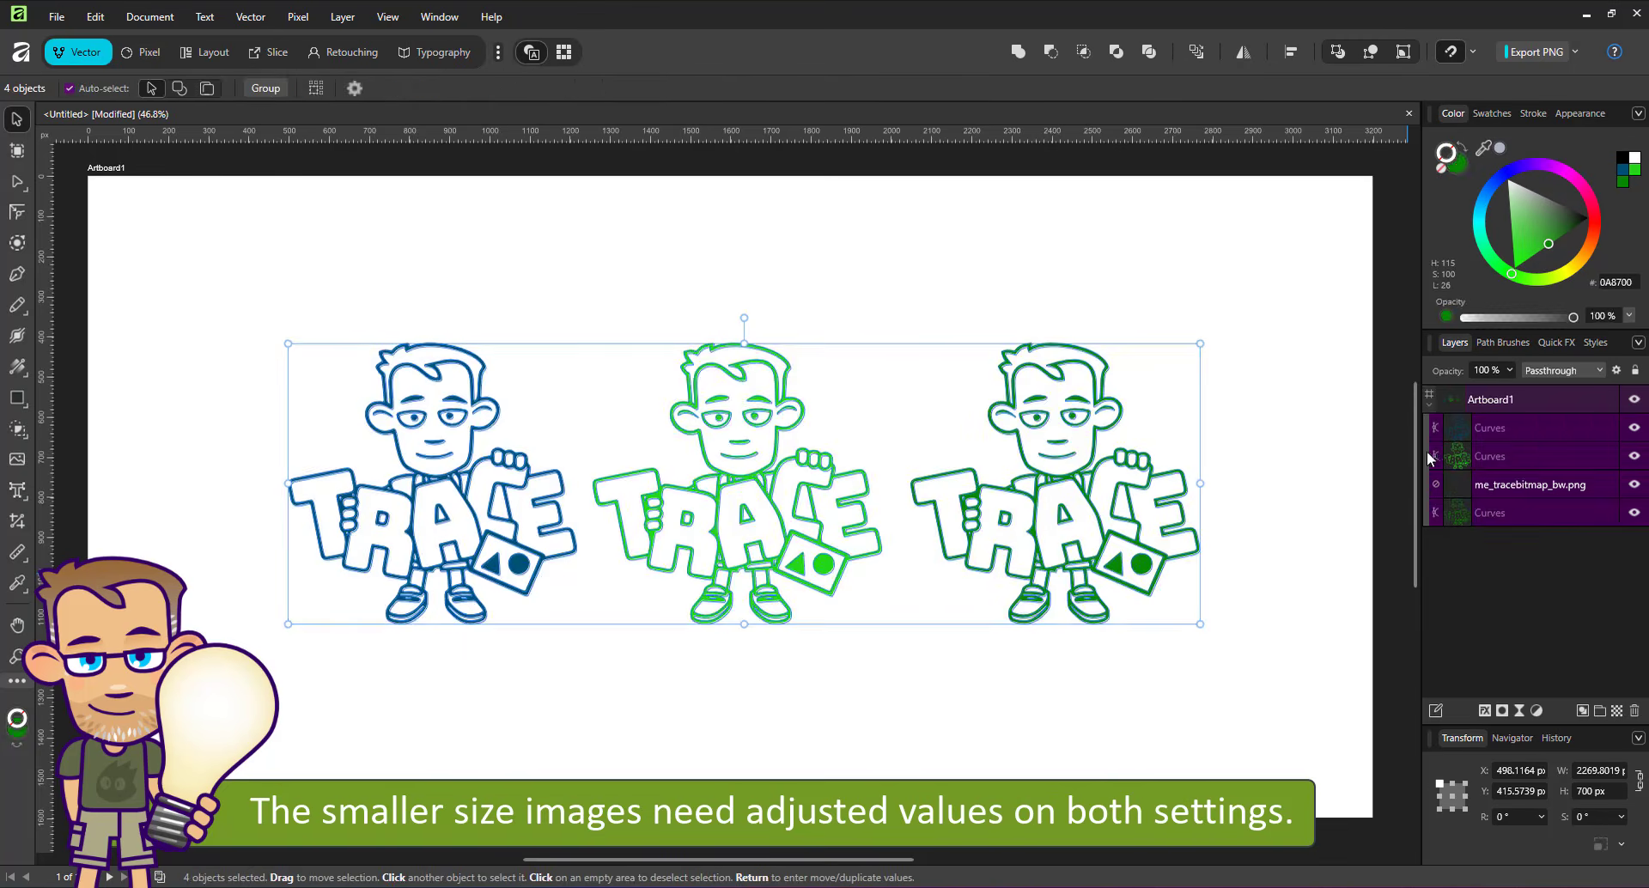
pyautogui.click(1507, 477)
pyautogui.press('Delete')
# - Compare the nodes of the blue, bright green and dark green tracings by displaying all three together
pyautogui.click(1473, 427)
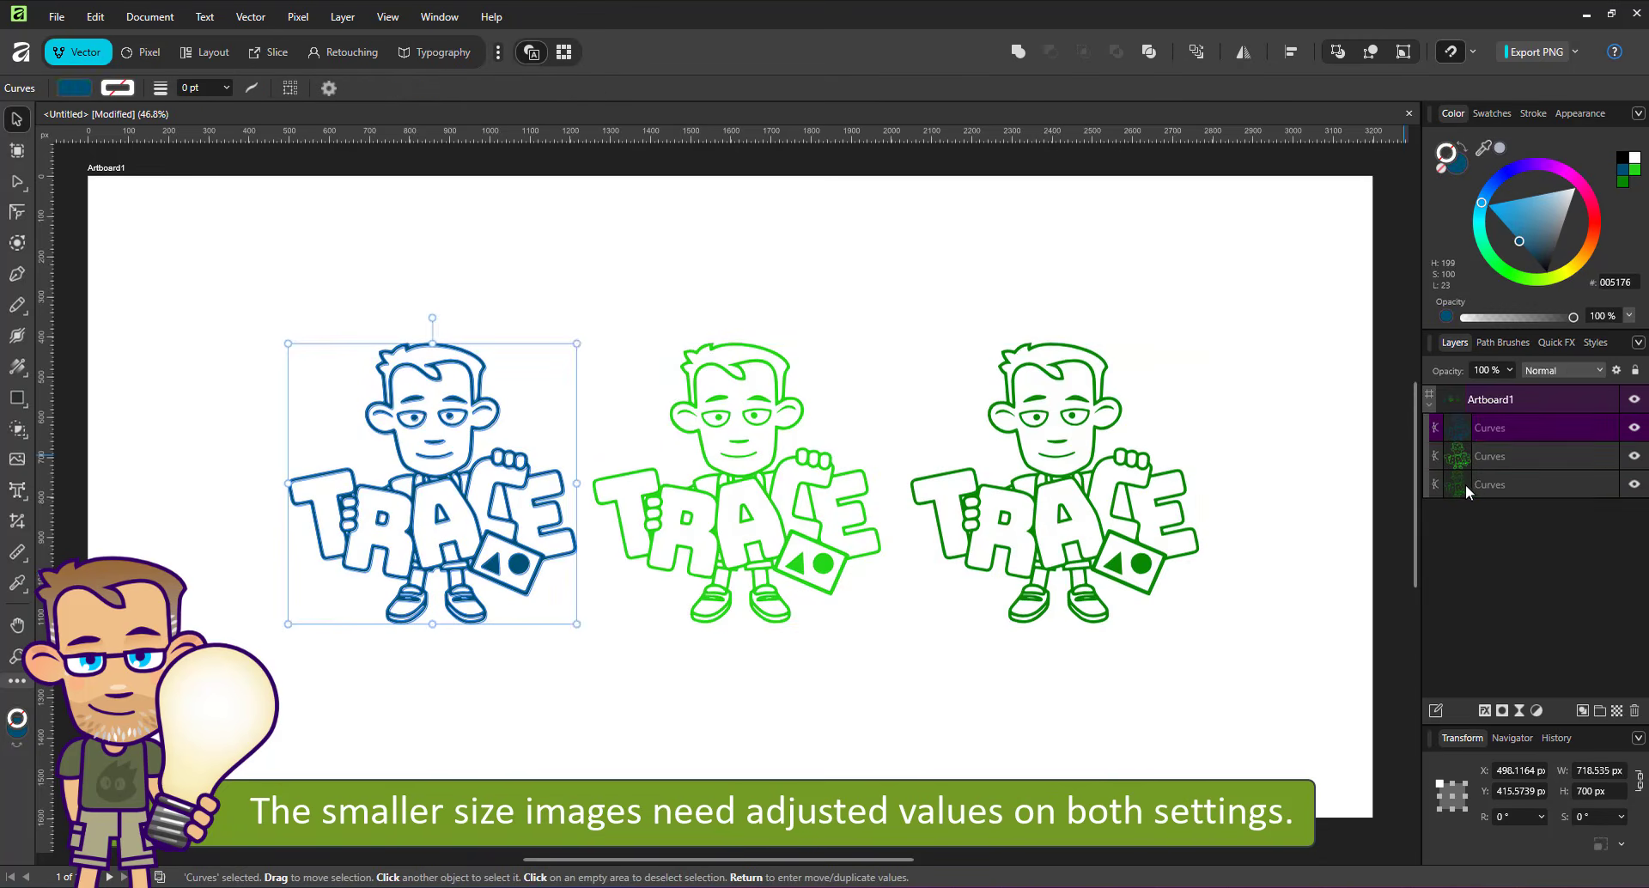
pyautogui.keyDown('shift'); pyautogui.click(1465, 484); pyautogui.keyUp('shift')
pyautogui.click(8, 181)
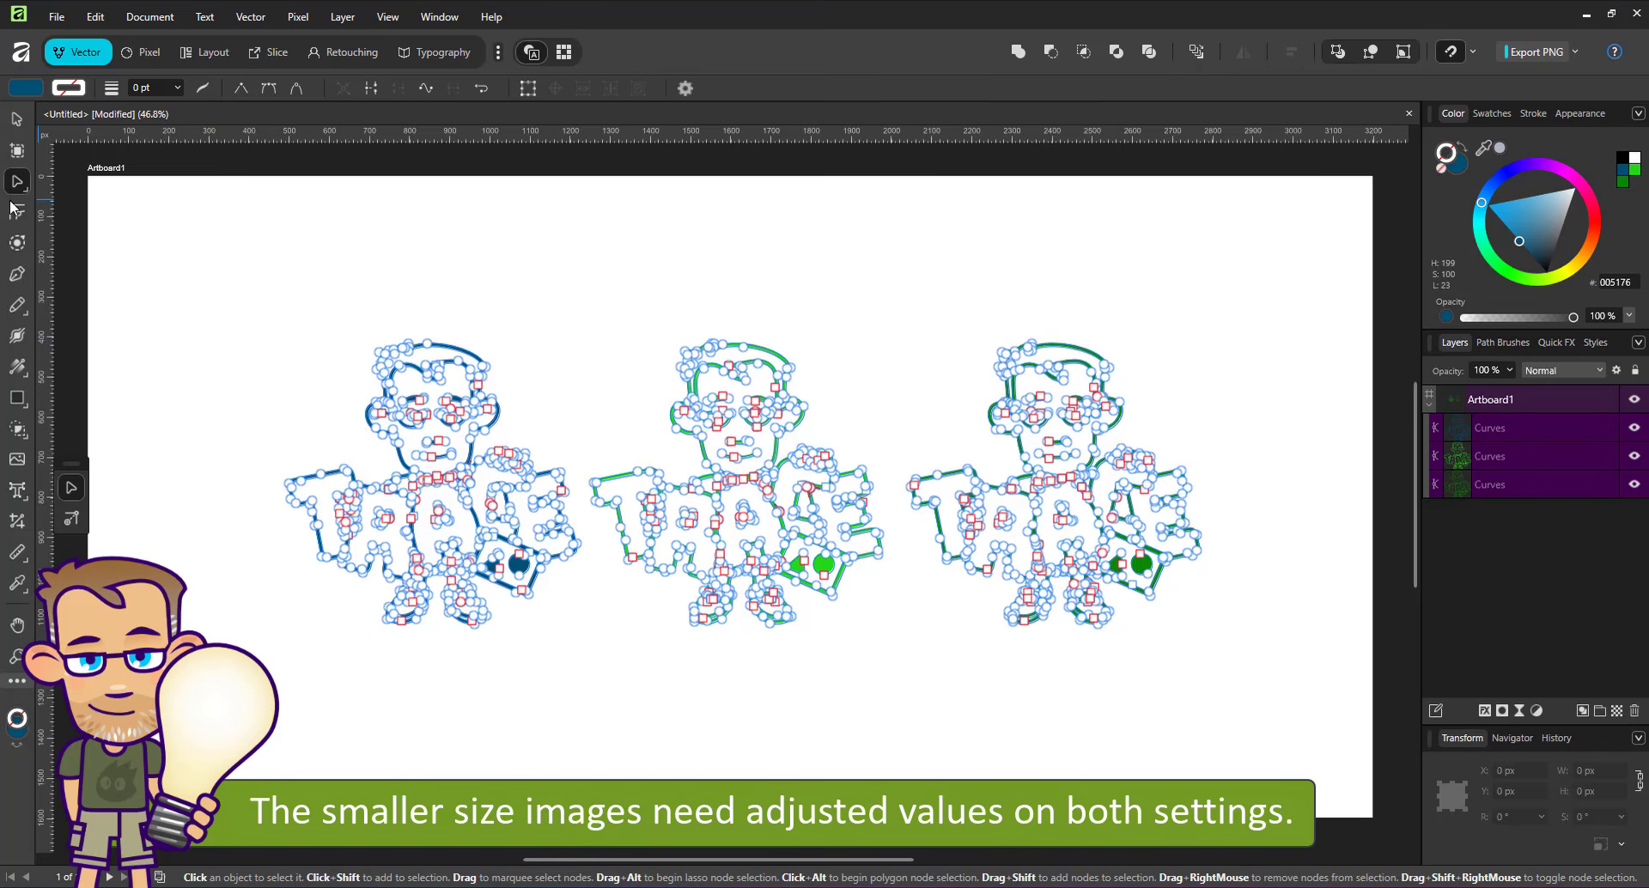
pyautogui.click(15, 120)
pyautogui.click(290, 275)
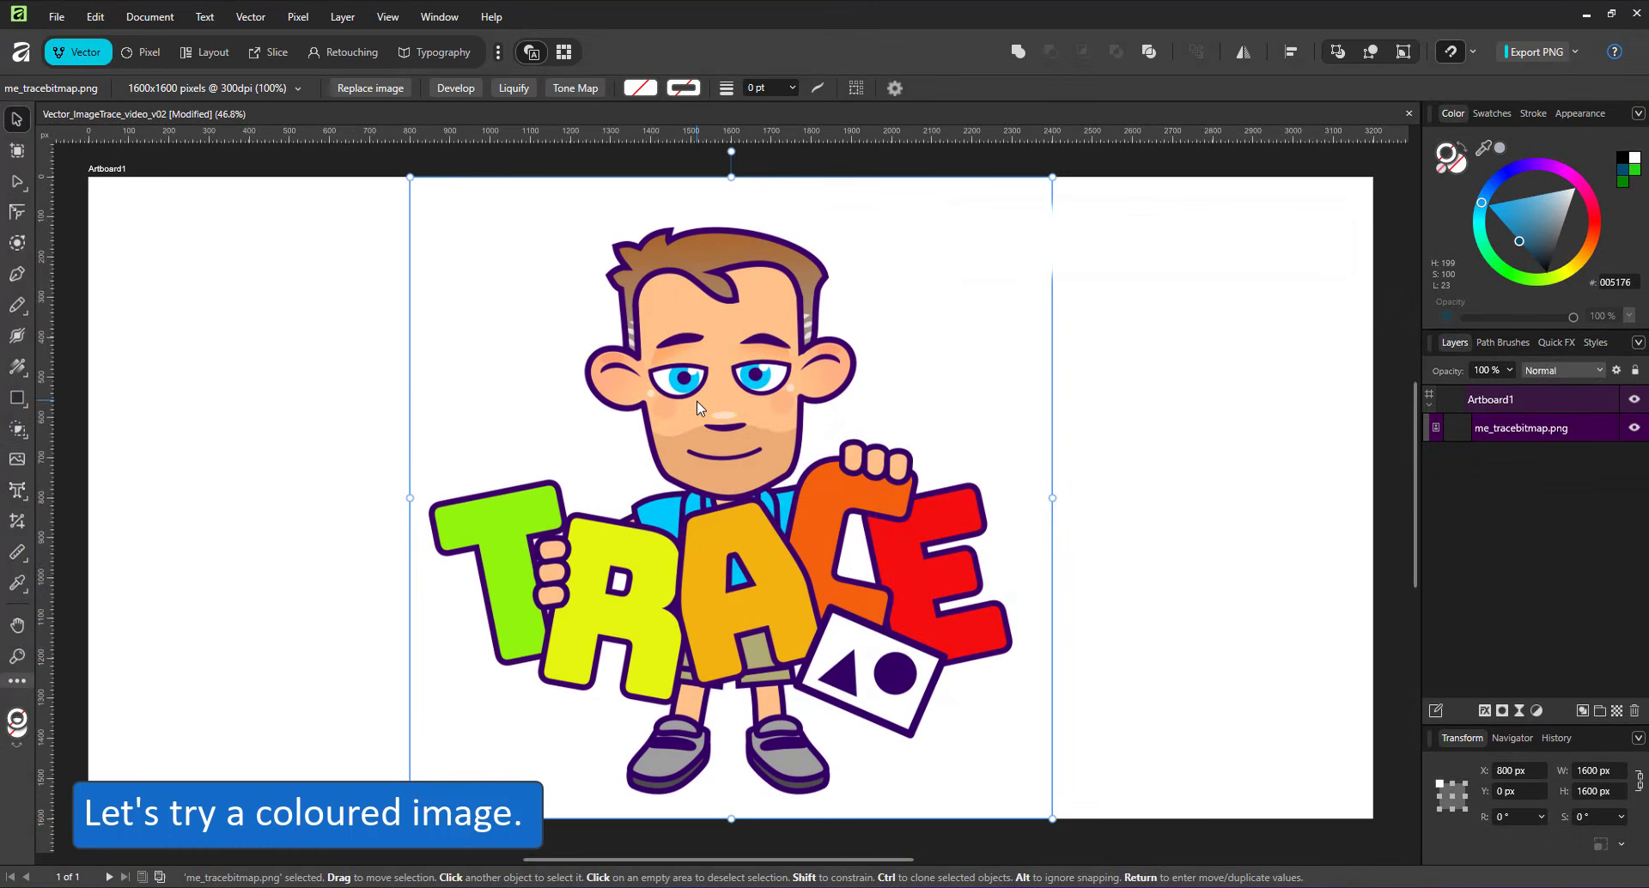
# - Place the coloured bitmap and a copy of it side by side on the artboard and start Image Trace on one
pyautogui.moveTo(756, 419)
pyautogui.mouseDown()
pyautogui.moveTo(439, 420)
pyautogui.moveTo(1134, 429)
pyautogui.mouseUp()
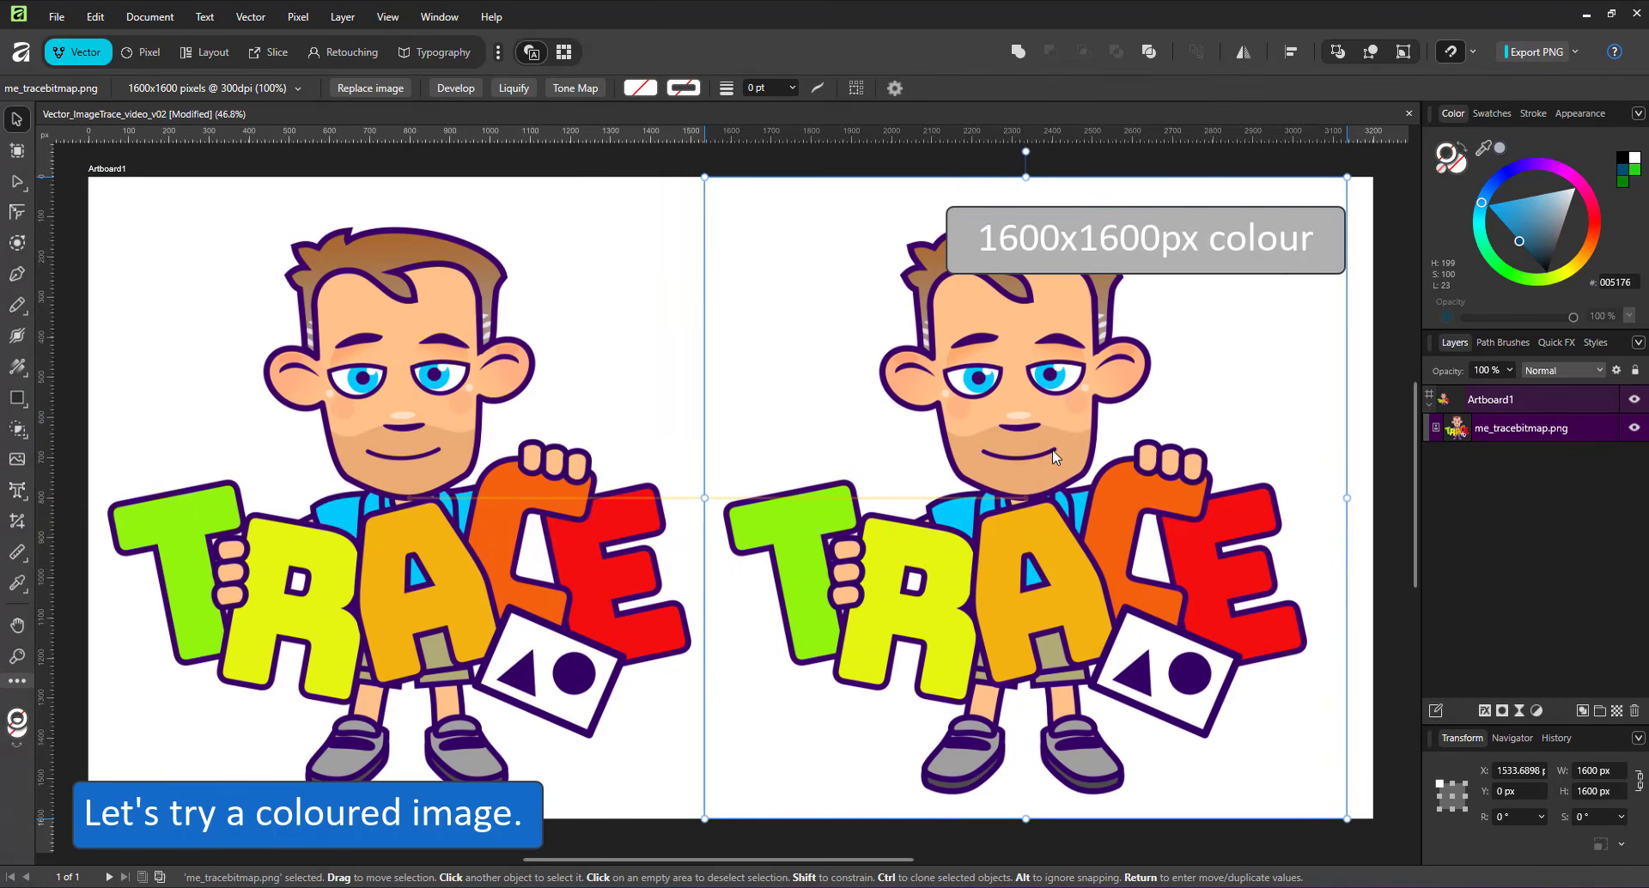
pyautogui.click(245, 19)
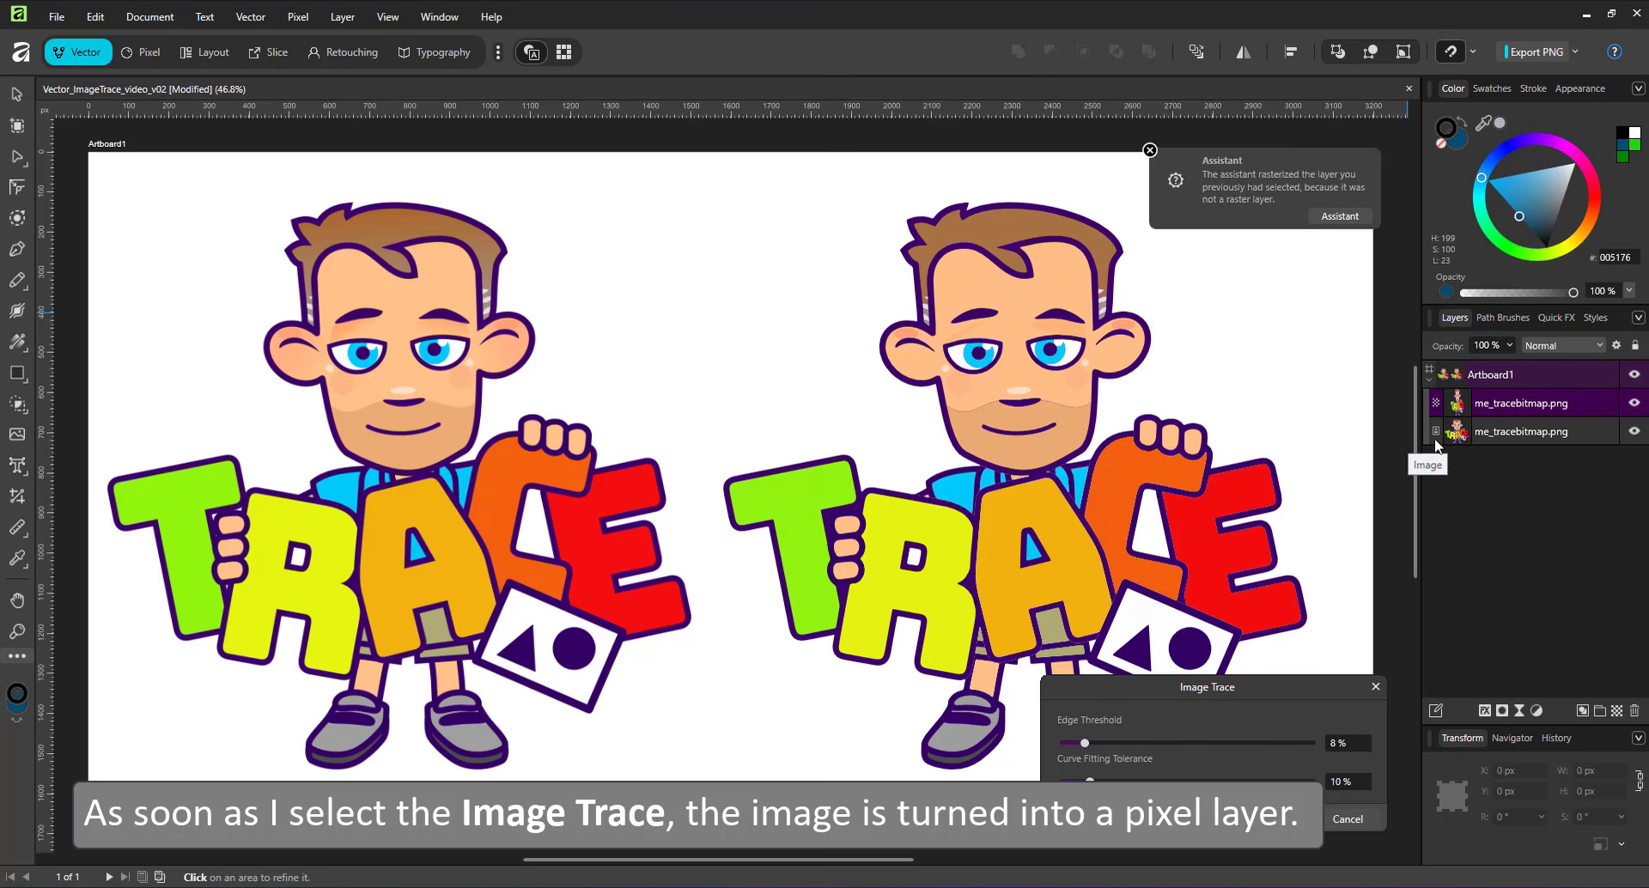
pyautogui.click(1149, 150)
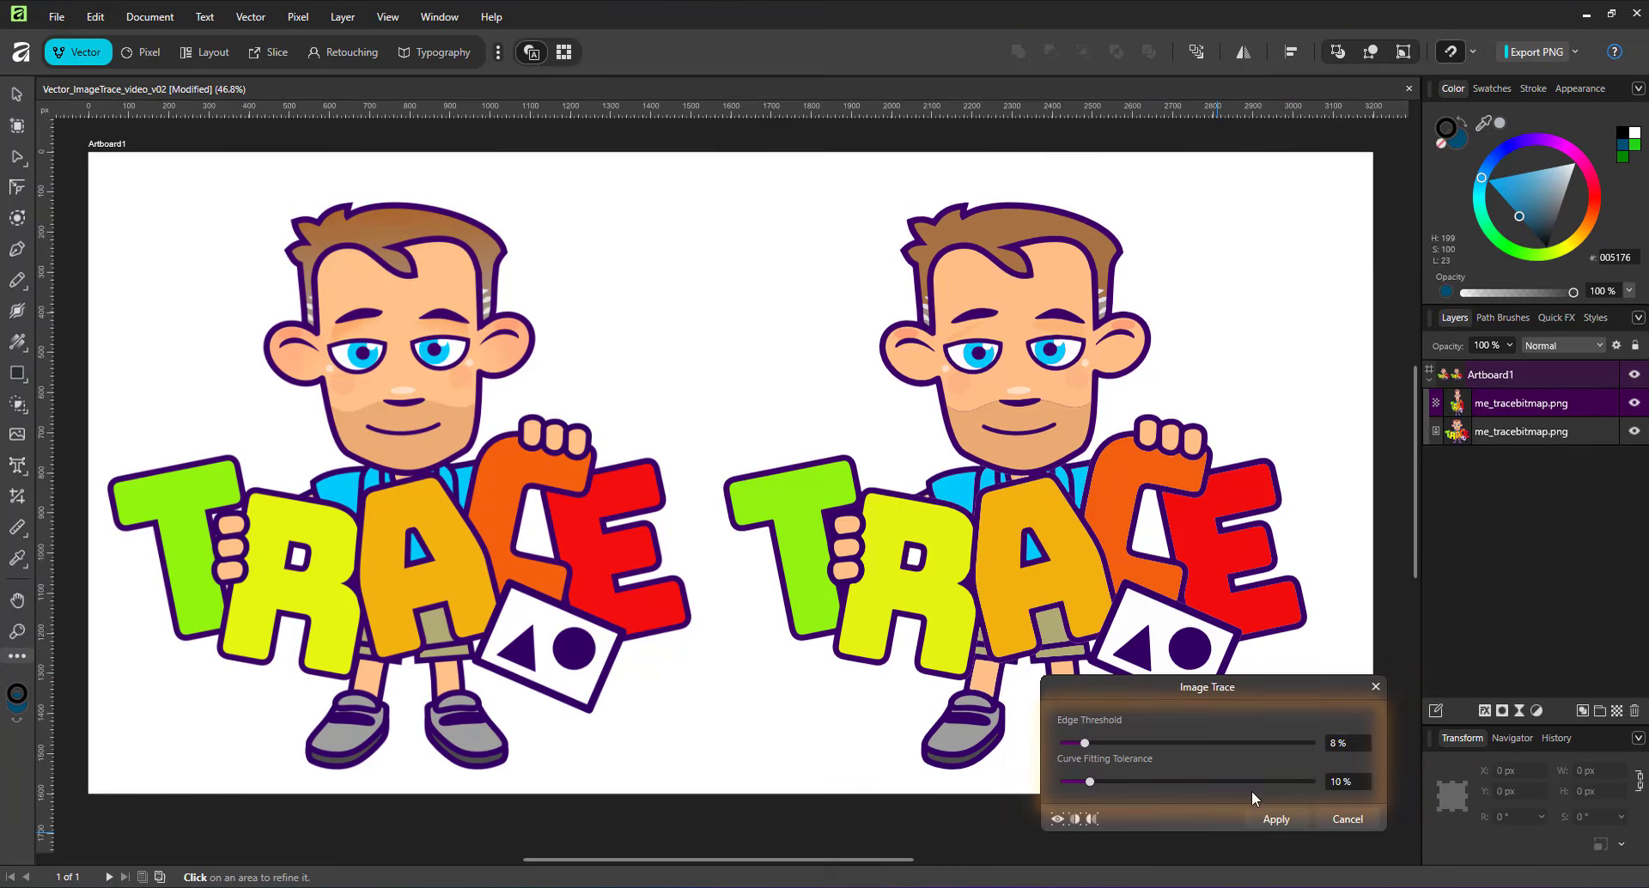
# - Set the trace's edge threshold to 50%, adjust the curve fitting tolerance and apply the tracing
pyautogui.moveTo(1108, 743); pyautogui.dragTo(1172, 744)
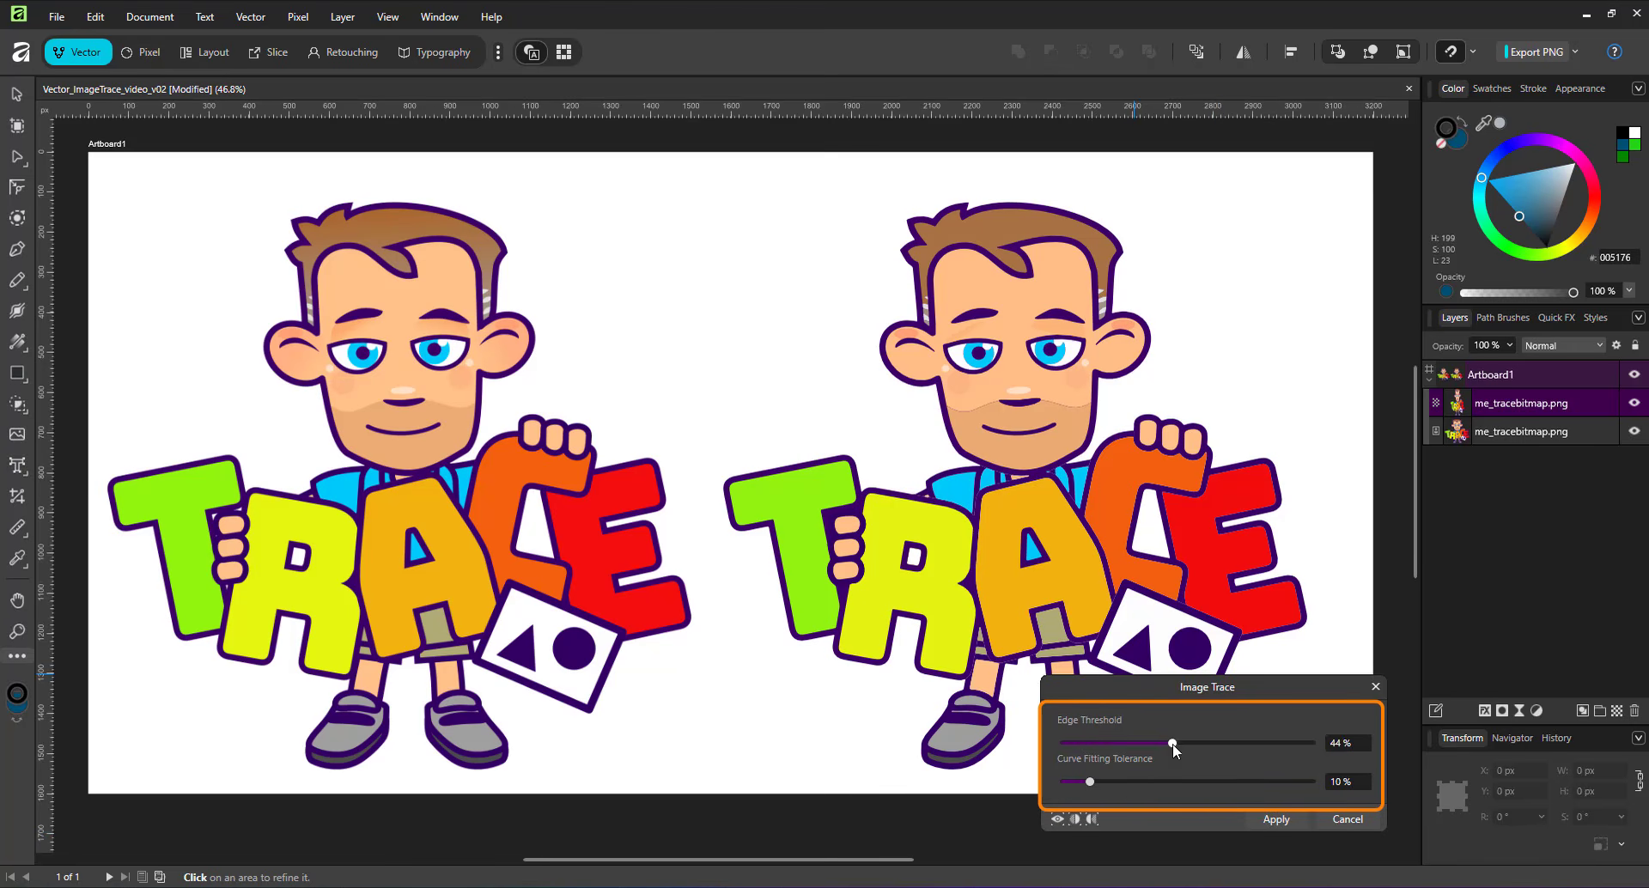
pyautogui.click(1338, 744)
pyautogui.write('50')
pyautogui.press('Return')
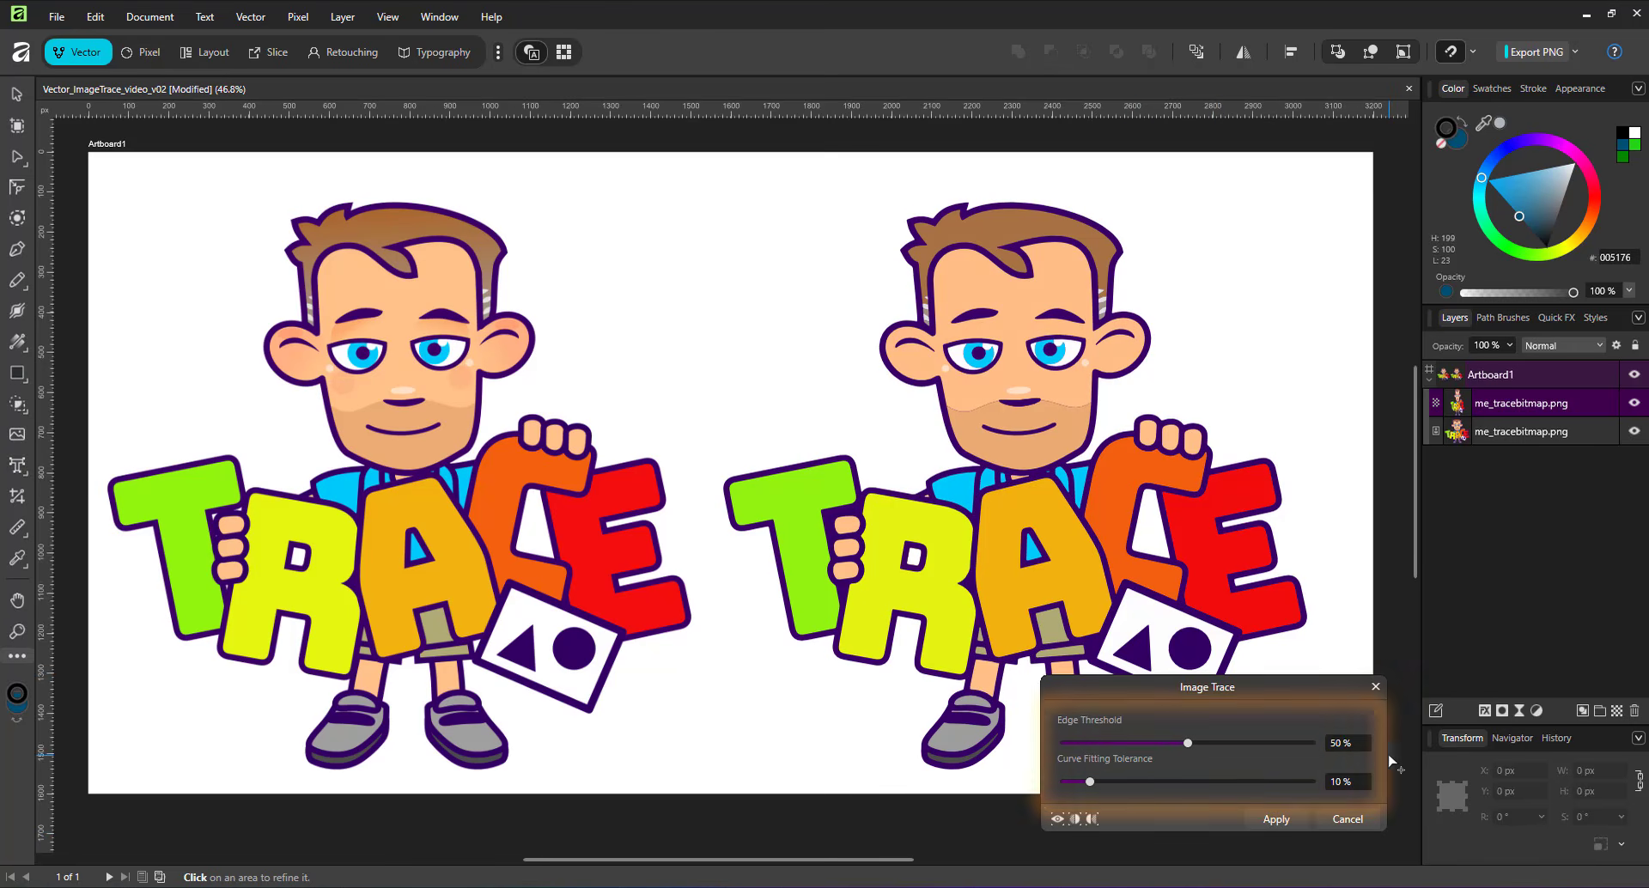
pyautogui.click(1194, 780)
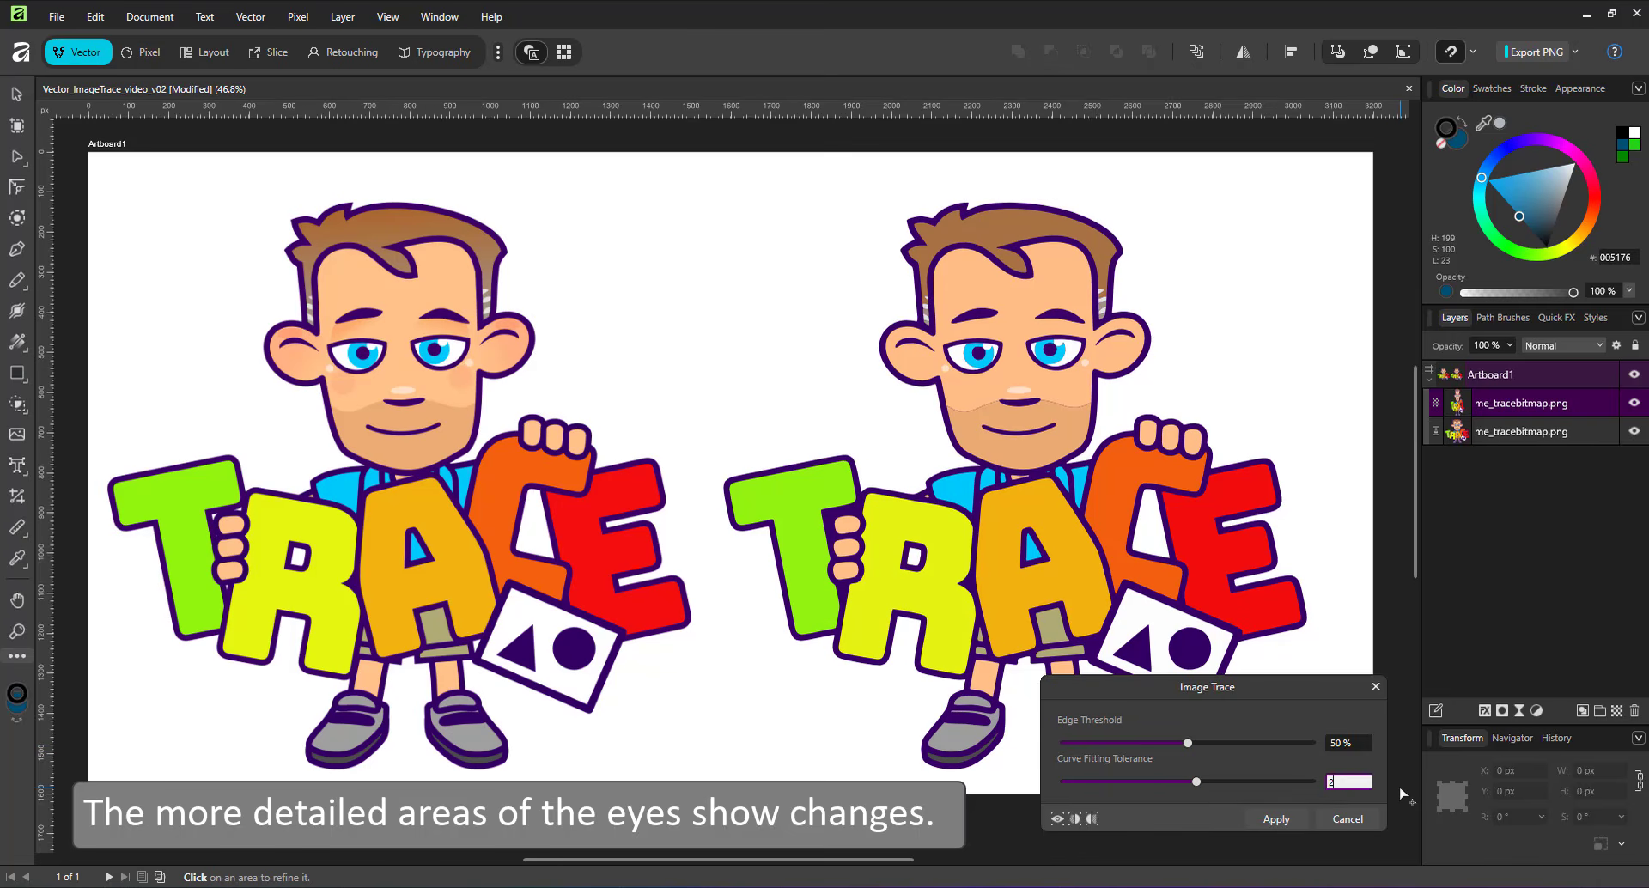
pyautogui.click(1281, 820)
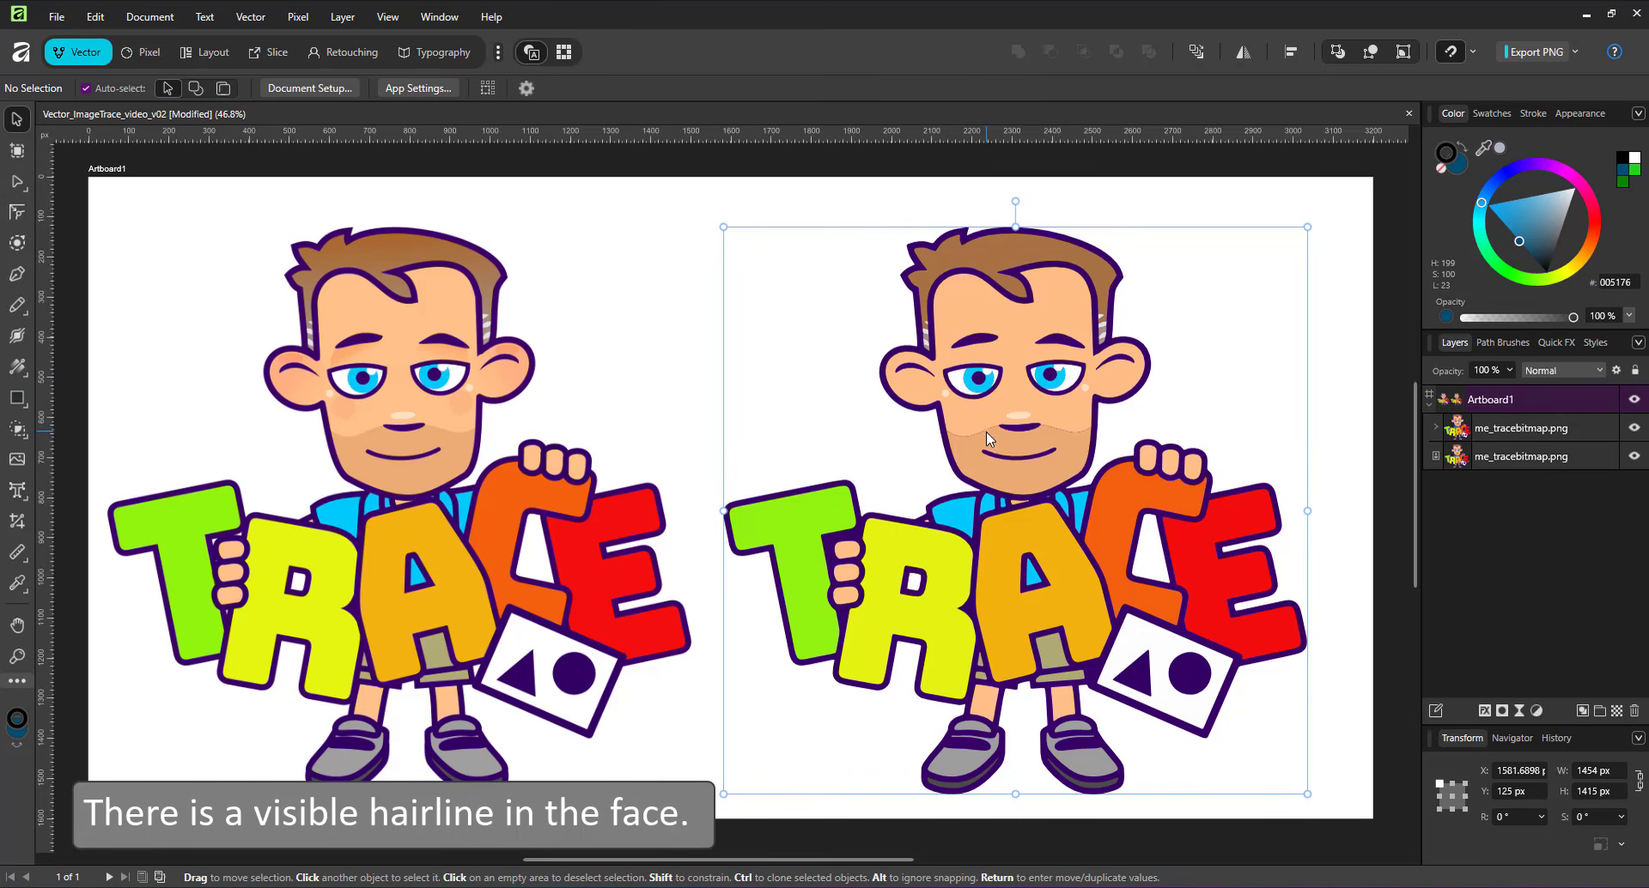
# - Move the darker beard curve aside to see the shape beneath it, and undo the move
pyautogui.scroll(8, 996, 434)
pyautogui.doubleClick(916, 491)
pyautogui.moveTo(916, 491); pyautogui.dragTo(860, 502)
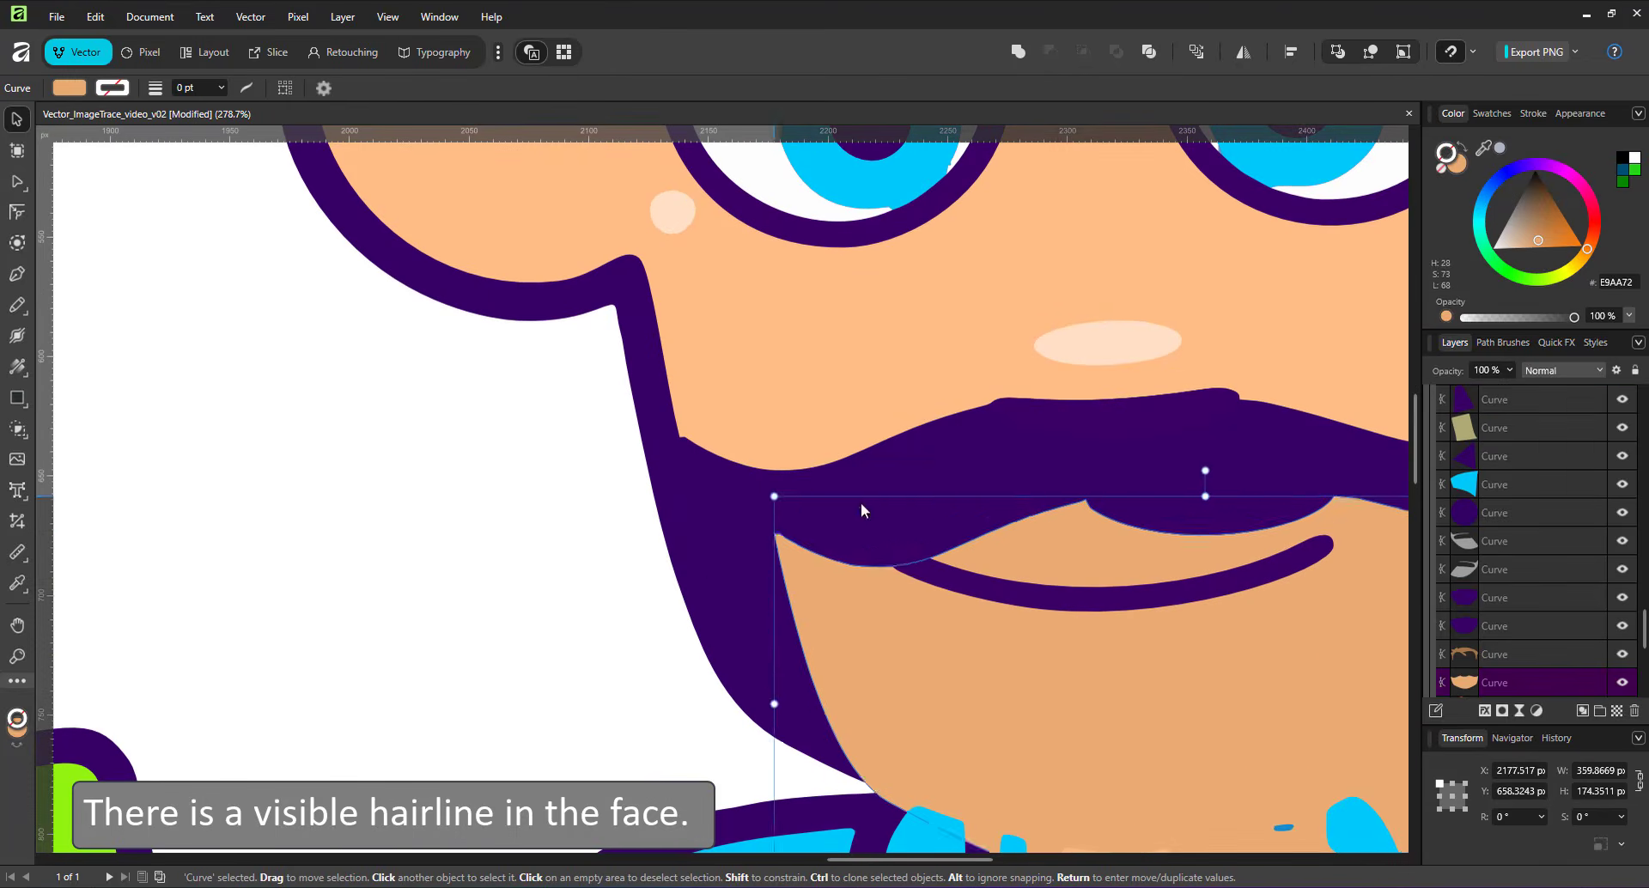
pyautogui.hotkey('ctrl', 'z')
pyautogui.moveTo(960, 542); pyautogui.dragTo(1013, 515)
pyautogui.hotkey('ctrl', 'z')
pyautogui.hotkey('ctrl', 'shift', 'z')
pyautogui.hotkey('ctrl', 'z')
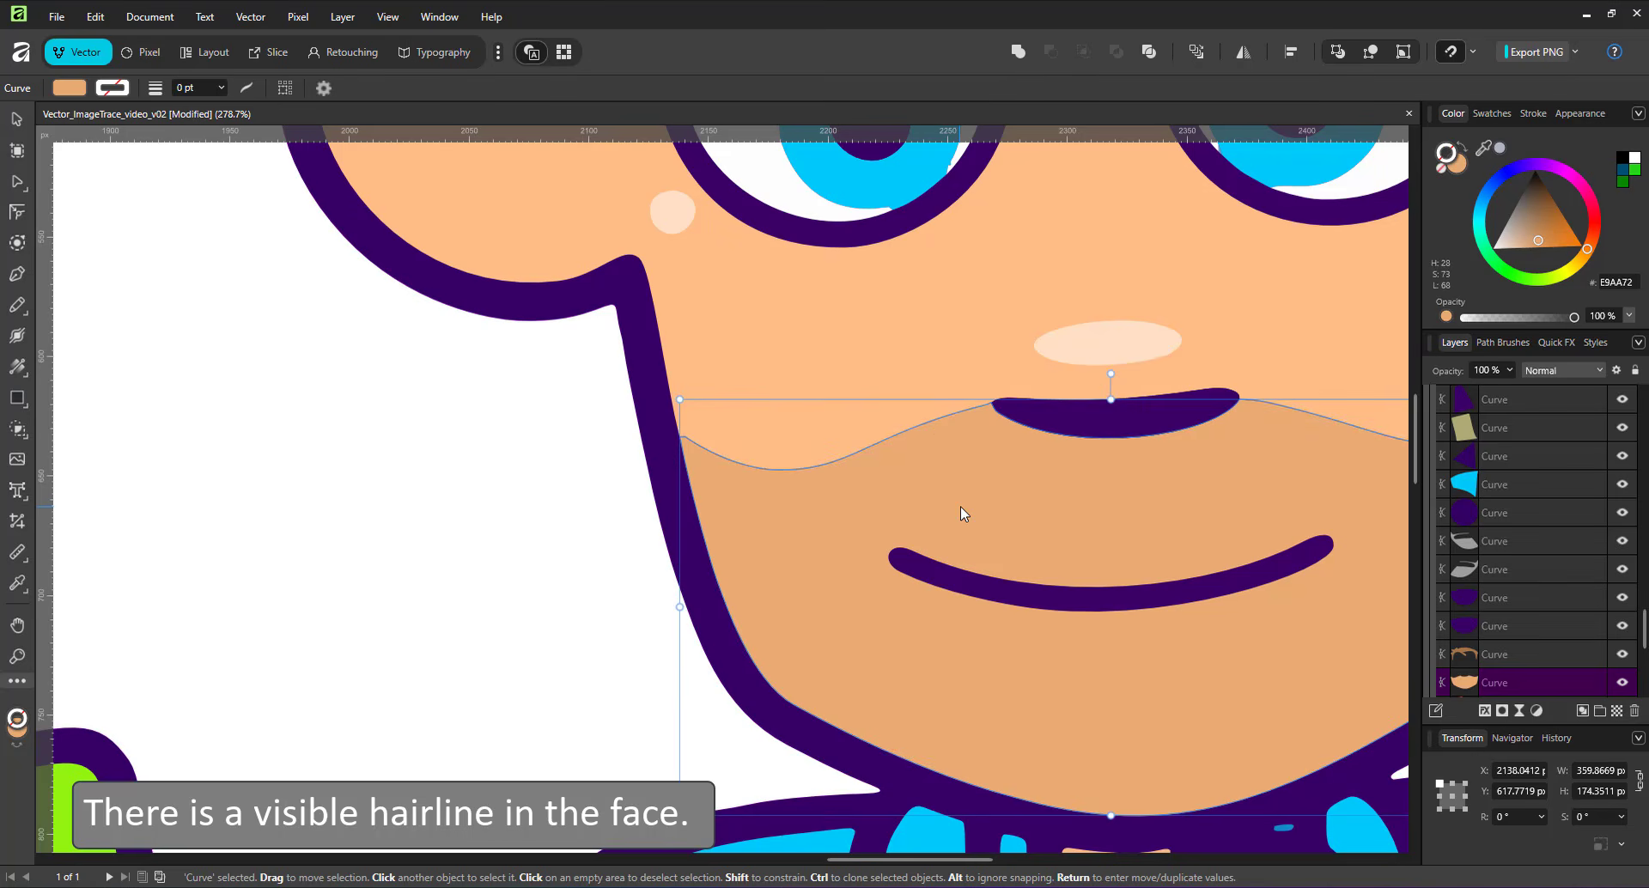
# - Duplicate the darker beard curve and shift the upper-edge nodes of the lower copy upward beneath the lighter face area
pyautogui.click(537, 607)
pyautogui.click(1124, 357)
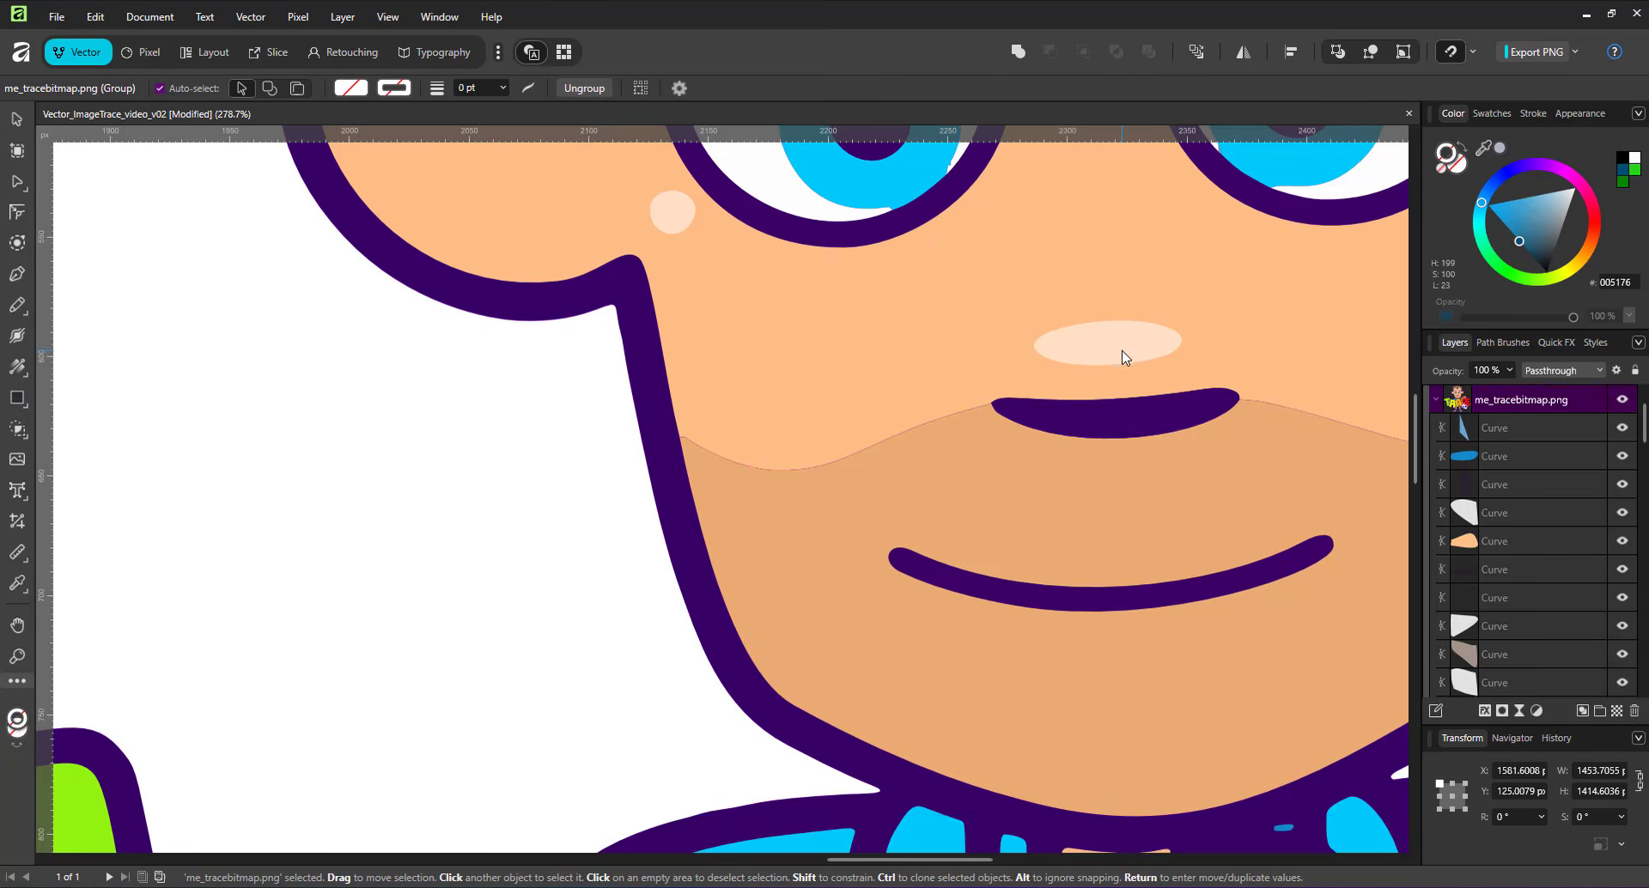
pyautogui.doubleClick(1124, 356)
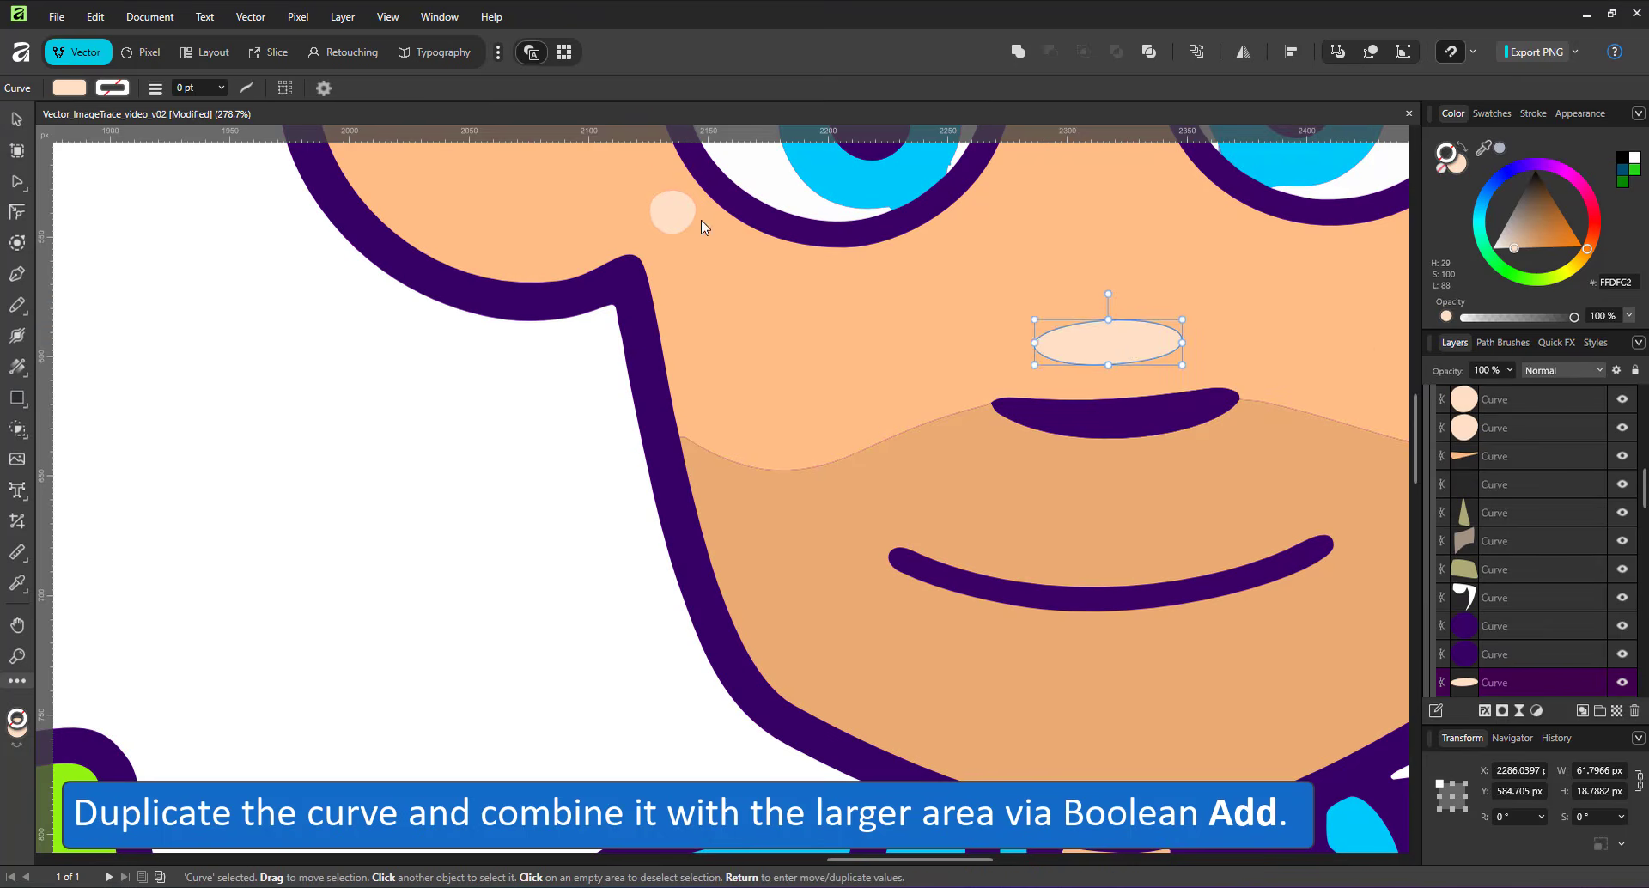
pyautogui.click(670, 214)
pyautogui.click(799, 519)
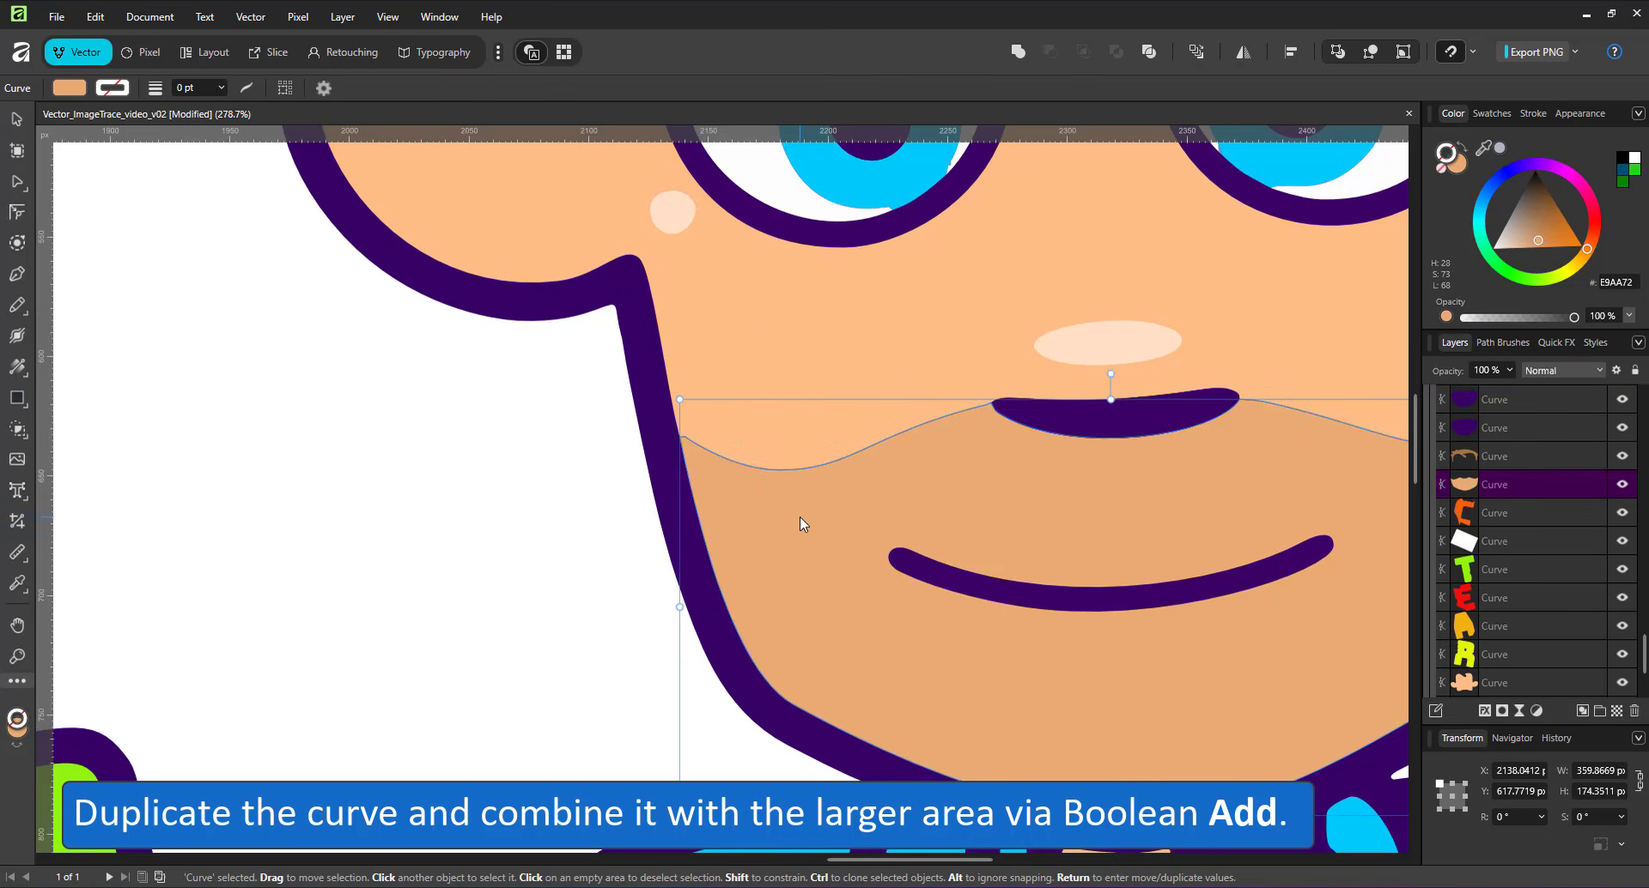
pyautogui.hotkey('ctrl', 'j')
pyautogui.press('a')
pyautogui.moveTo(763, 342); pyautogui.dragTo(1290, 483)
pyautogui.moveTo(1274, 404); pyautogui.dragTo(1273, 357)
# - Merge the extended beard copy with the larger face shape using Boolean Add to close the hairline
pyautogui.keyDown('shift'); pyautogui.click(949, 313); pyautogui.keyUp('shift')
pyautogui.click(1018, 52)
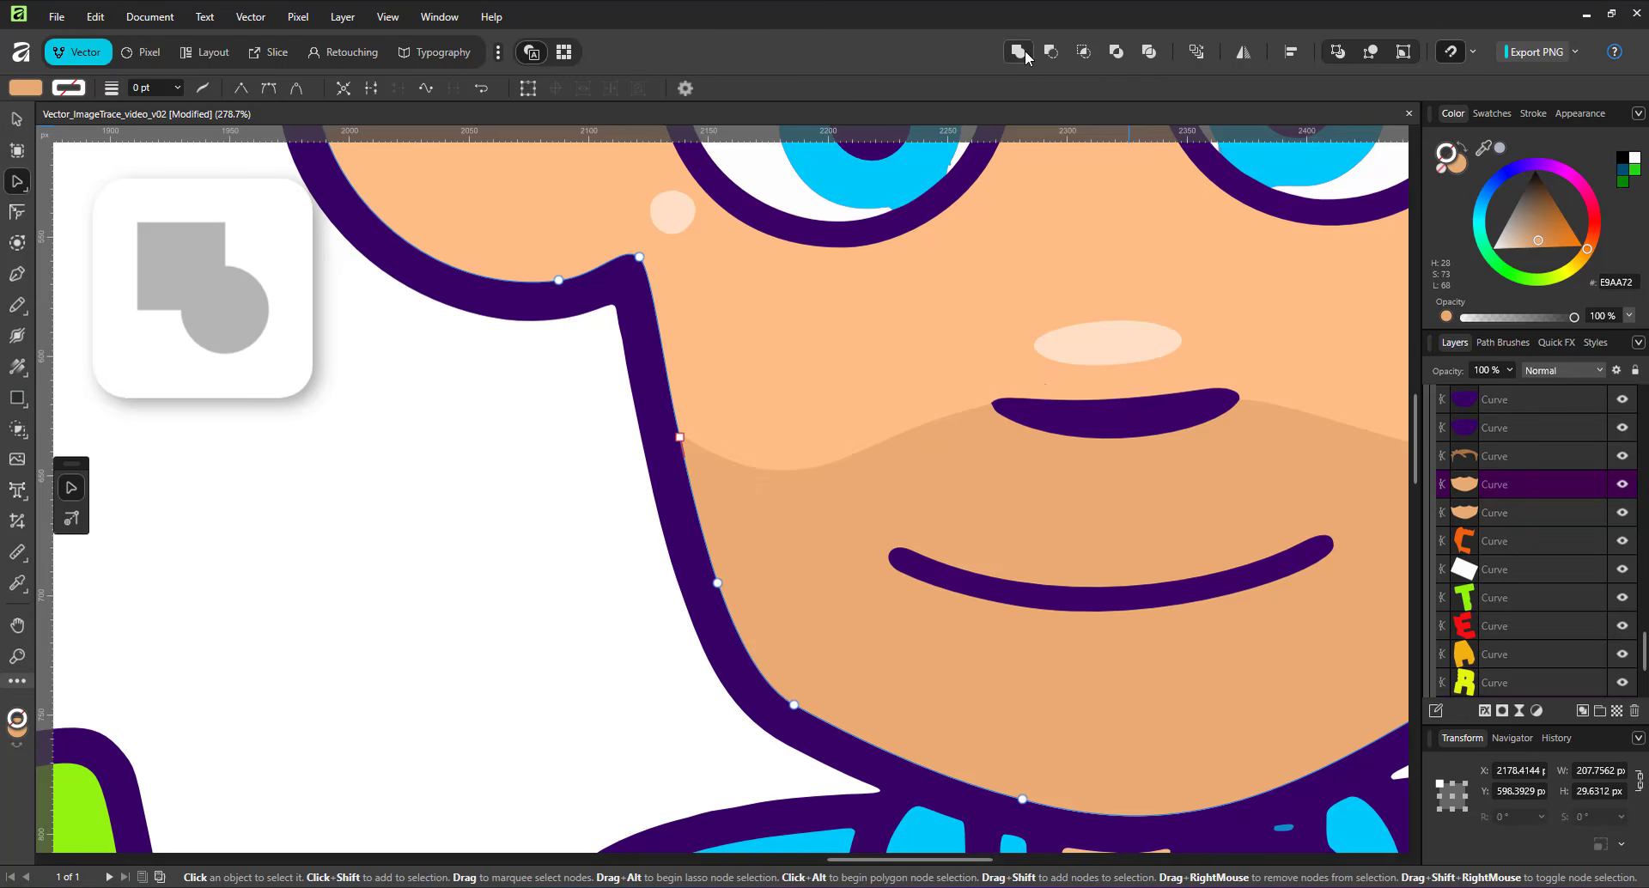
pyautogui.scroll(-6, 949, 518)
pyautogui.moveTo(1022, 429); pyautogui.dragTo(1032, 360)
pyautogui.scroll(7, 1043, 350)
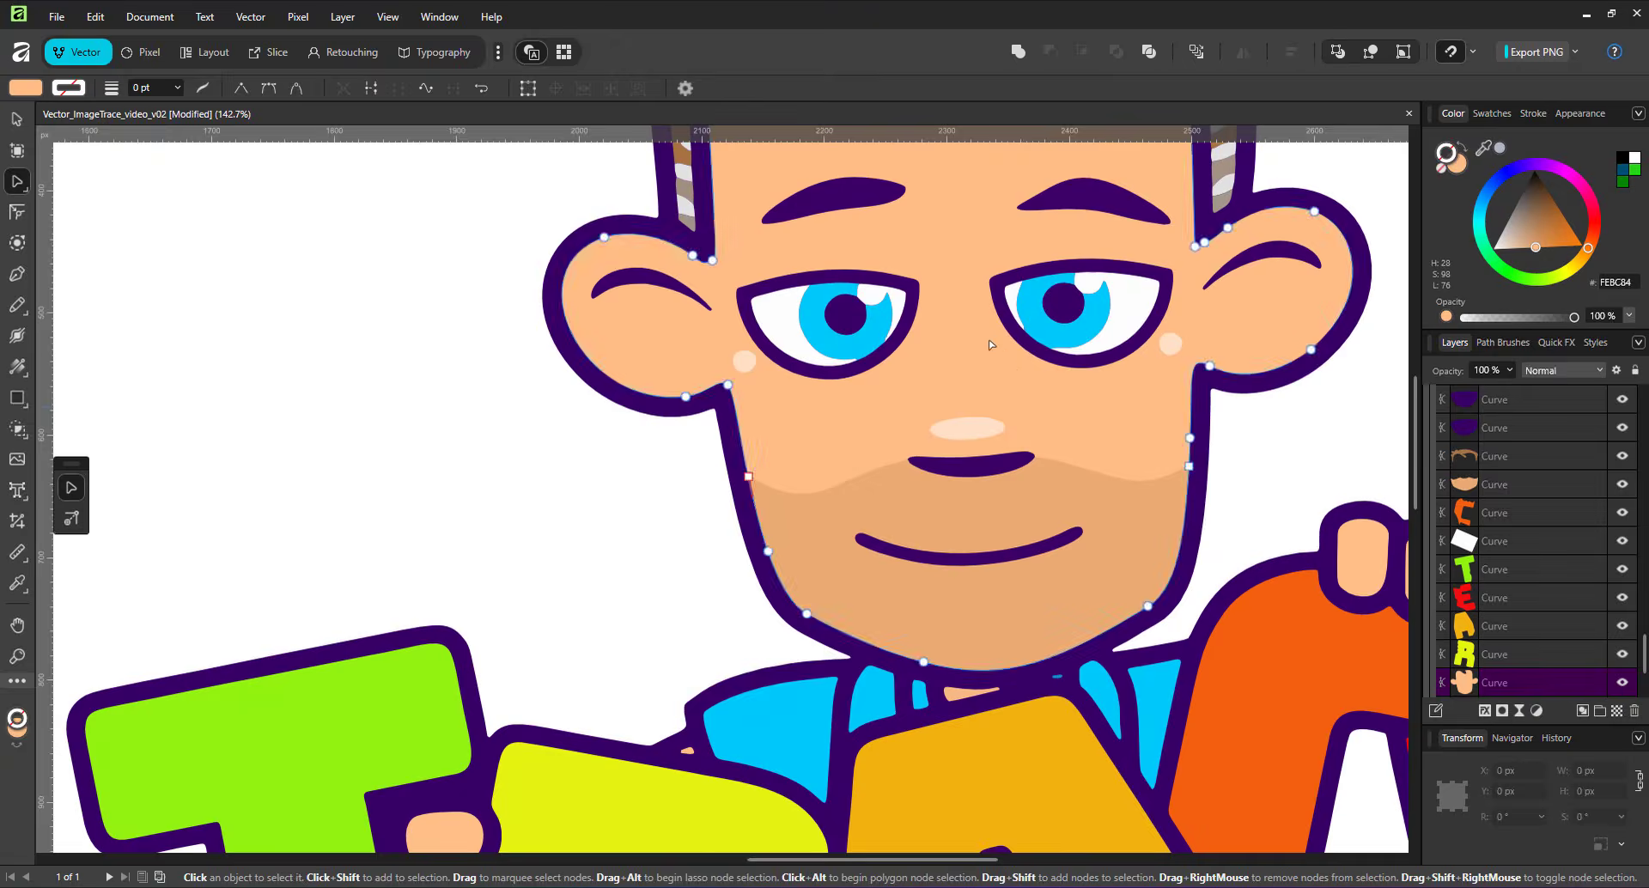
# - Delete the stray node that makes the jagged notch between the white and the blue iris of the tracing's left-hand eye
pyautogui.scroll(8, 1063, 283)
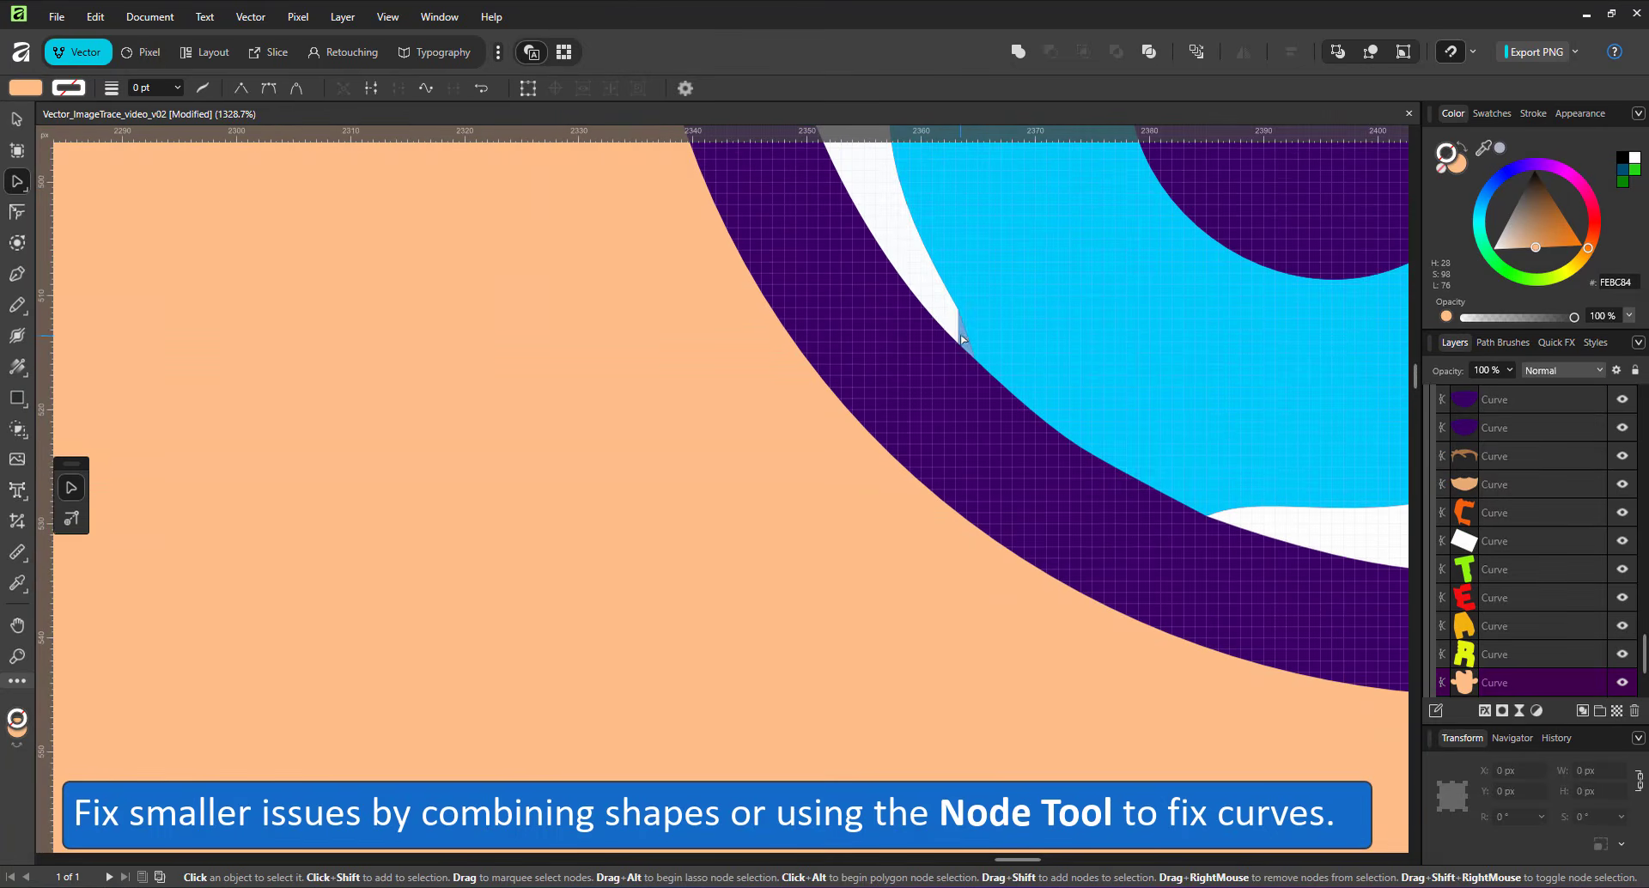
pyautogui.click(962, 339)
pyautogui.scroll(-8, 1114, 427)
pyautogui.scroll(4, 754, 462)
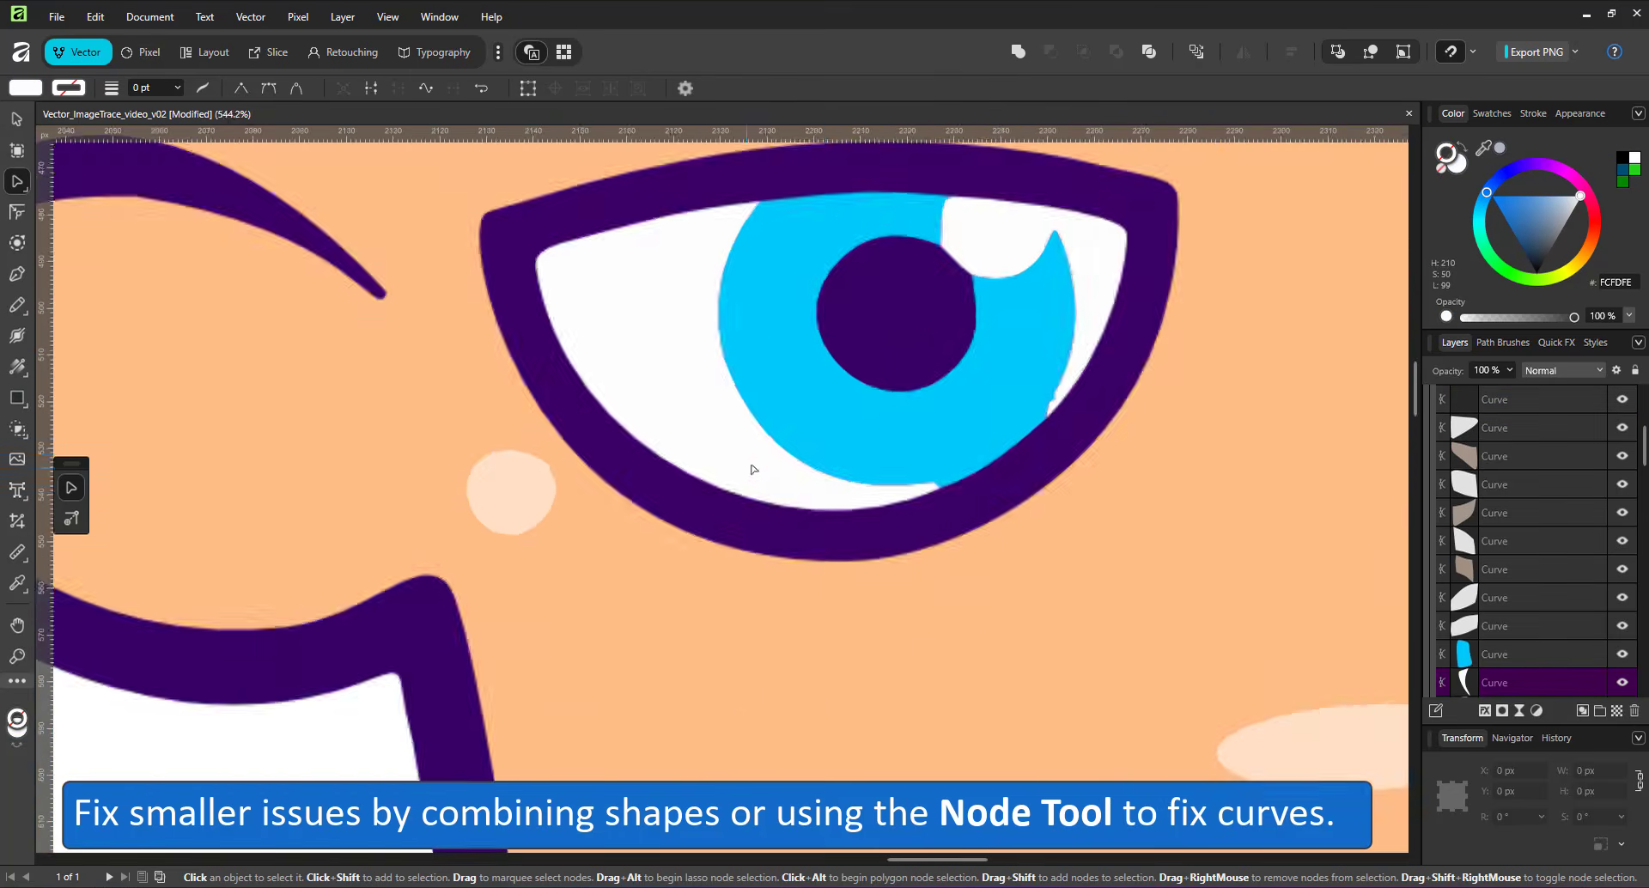
pyautogui.scroll(6, 1043, 403)
pyautogui.click(1073, 364)
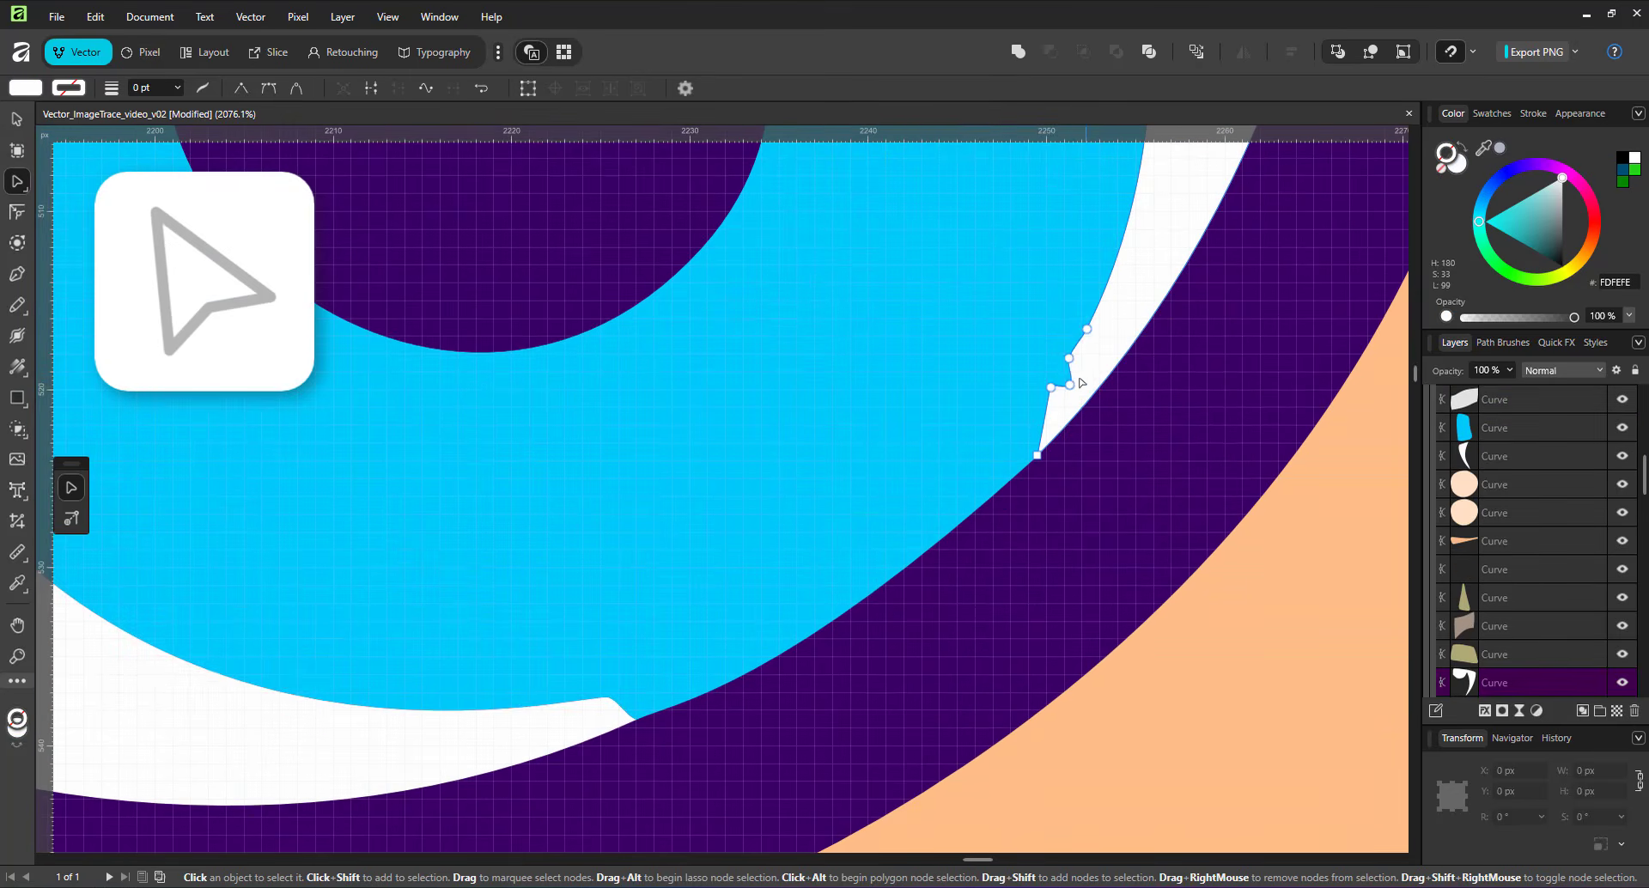
pyautogui.click(1070, 384)
pyautogui.press('Delete')
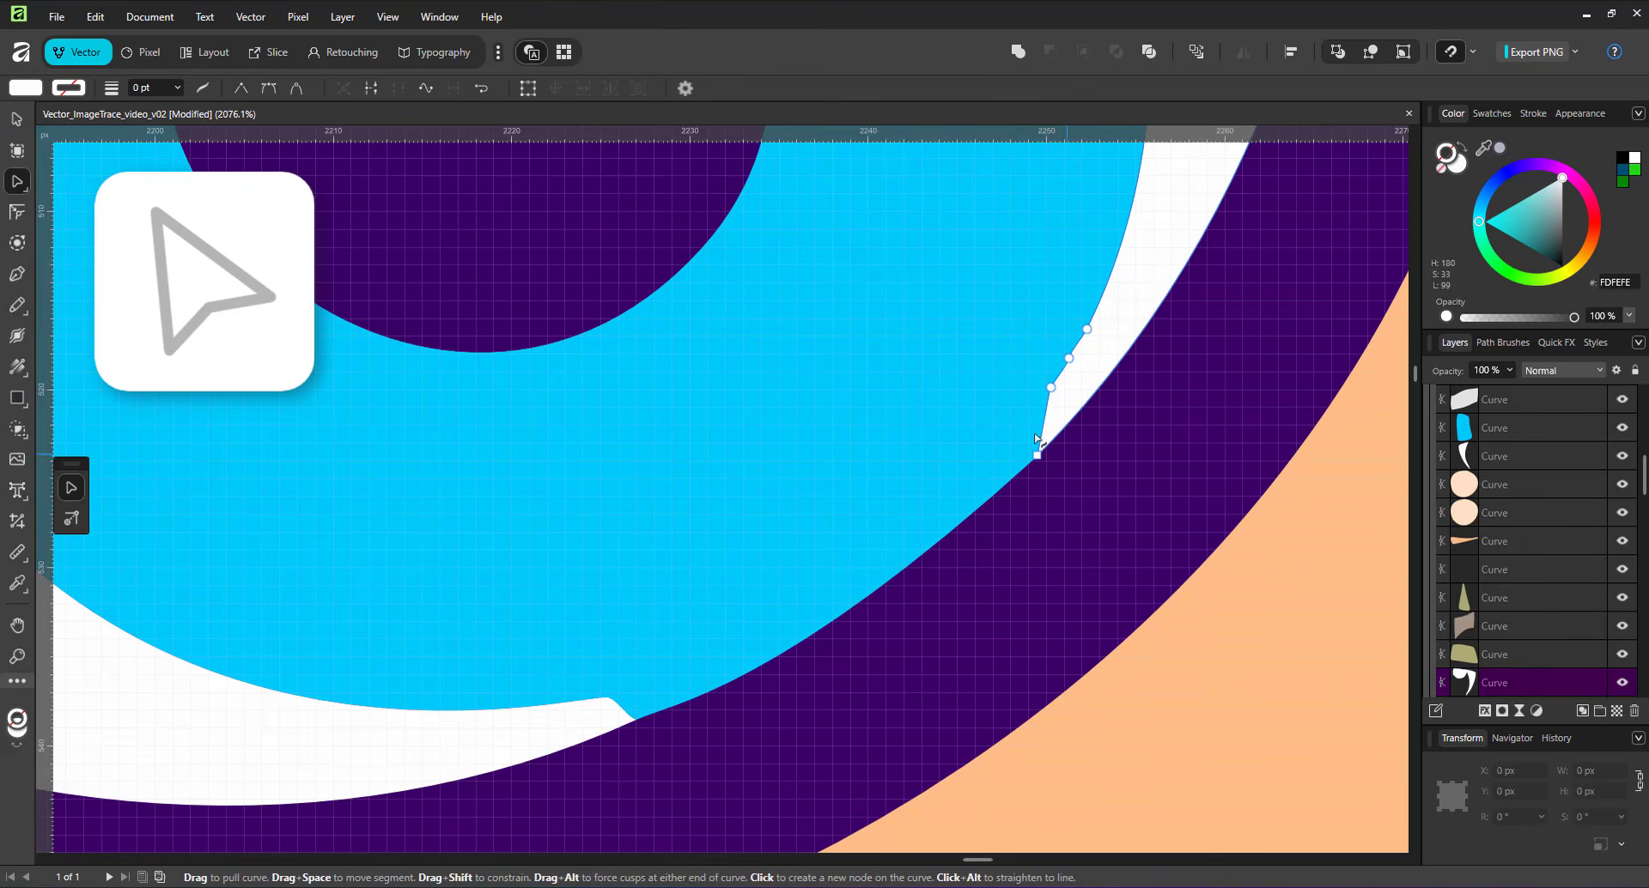
# - Examine how the letter A shape is stacked on the main silhouette of the tracing
pyautogui.hotkey('ctrl', '0')
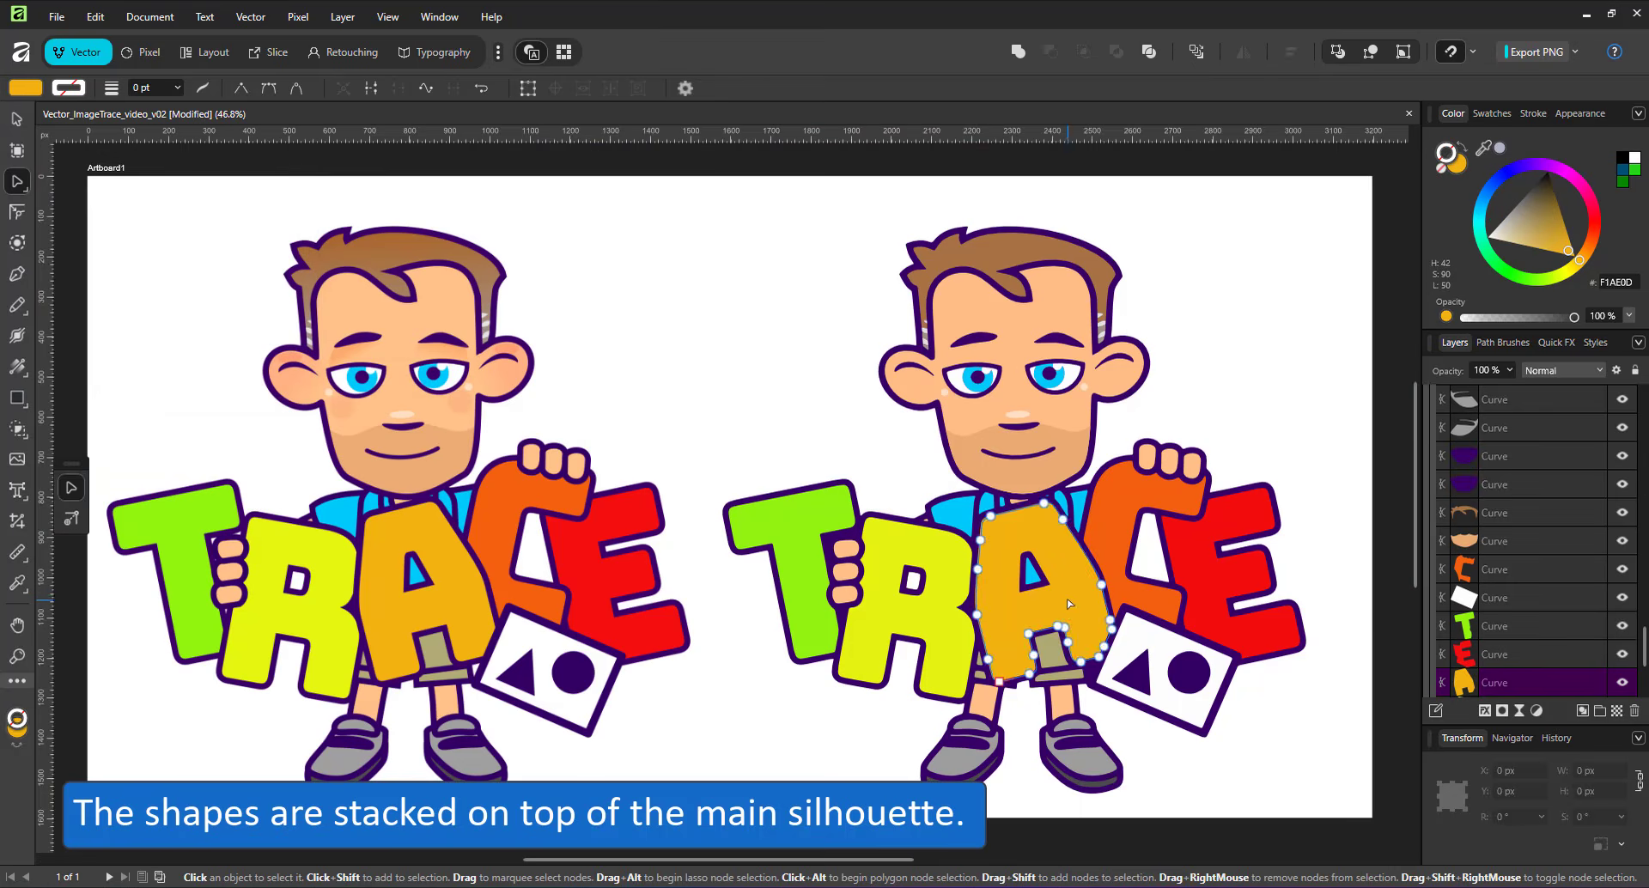
pyautogui.press('v')
pyautogui.click(1073, 597)
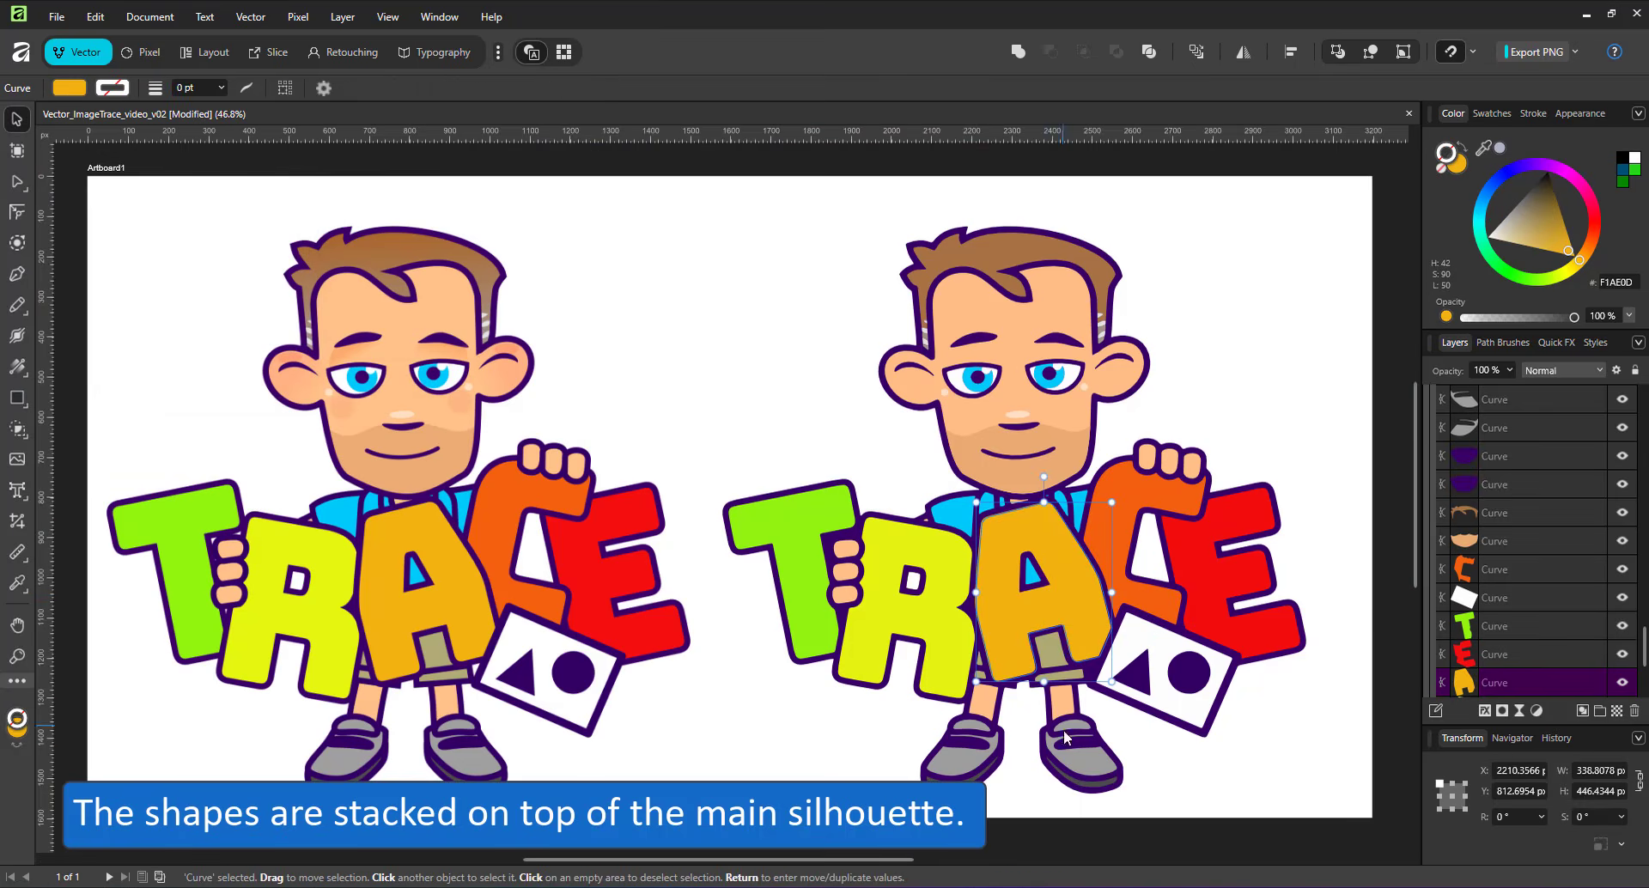
pyautogui.click(687, 346)
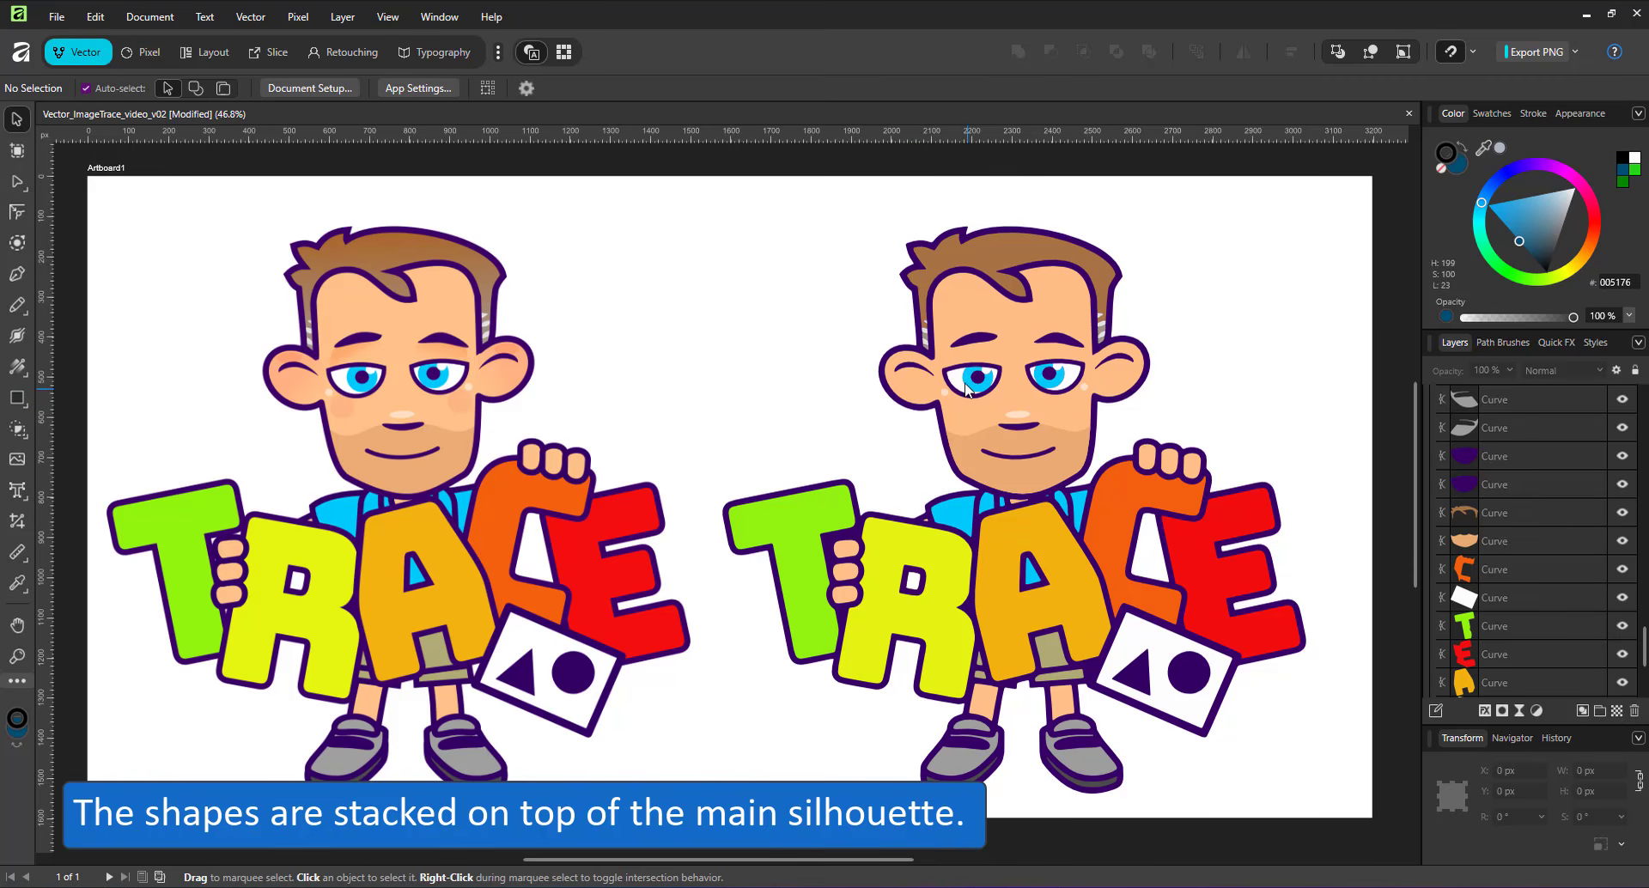
# - Copy the small cheek highlight to the cheek below it, enlarge it to about 42 × 40 px and fill it with pink FF4989
pyautogui.scroll(6, 1011, 349)
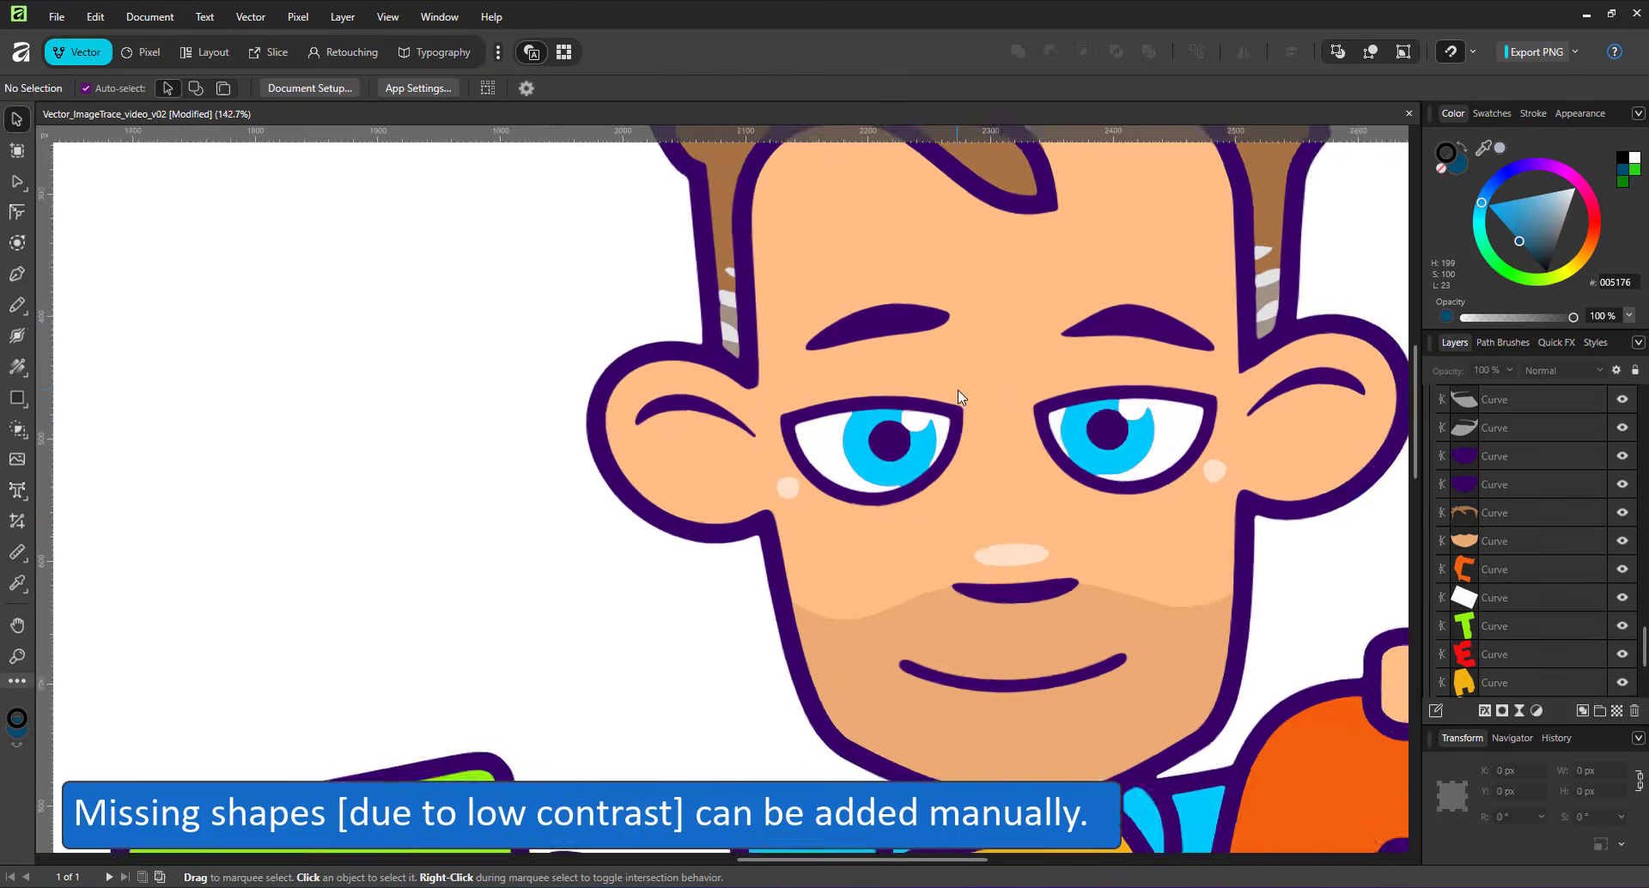
pyautogui.click(747, 515)
pyautogui.moveTo(745, 510)
pyautogui.mouseDown()
pyautogui.moveTo(808, 574)
pyautogui.moveTo(841, 545)
pyautogui.mouseUp()
pyautogui.click(1588, 202)
pyautogui.click(1565, 225)
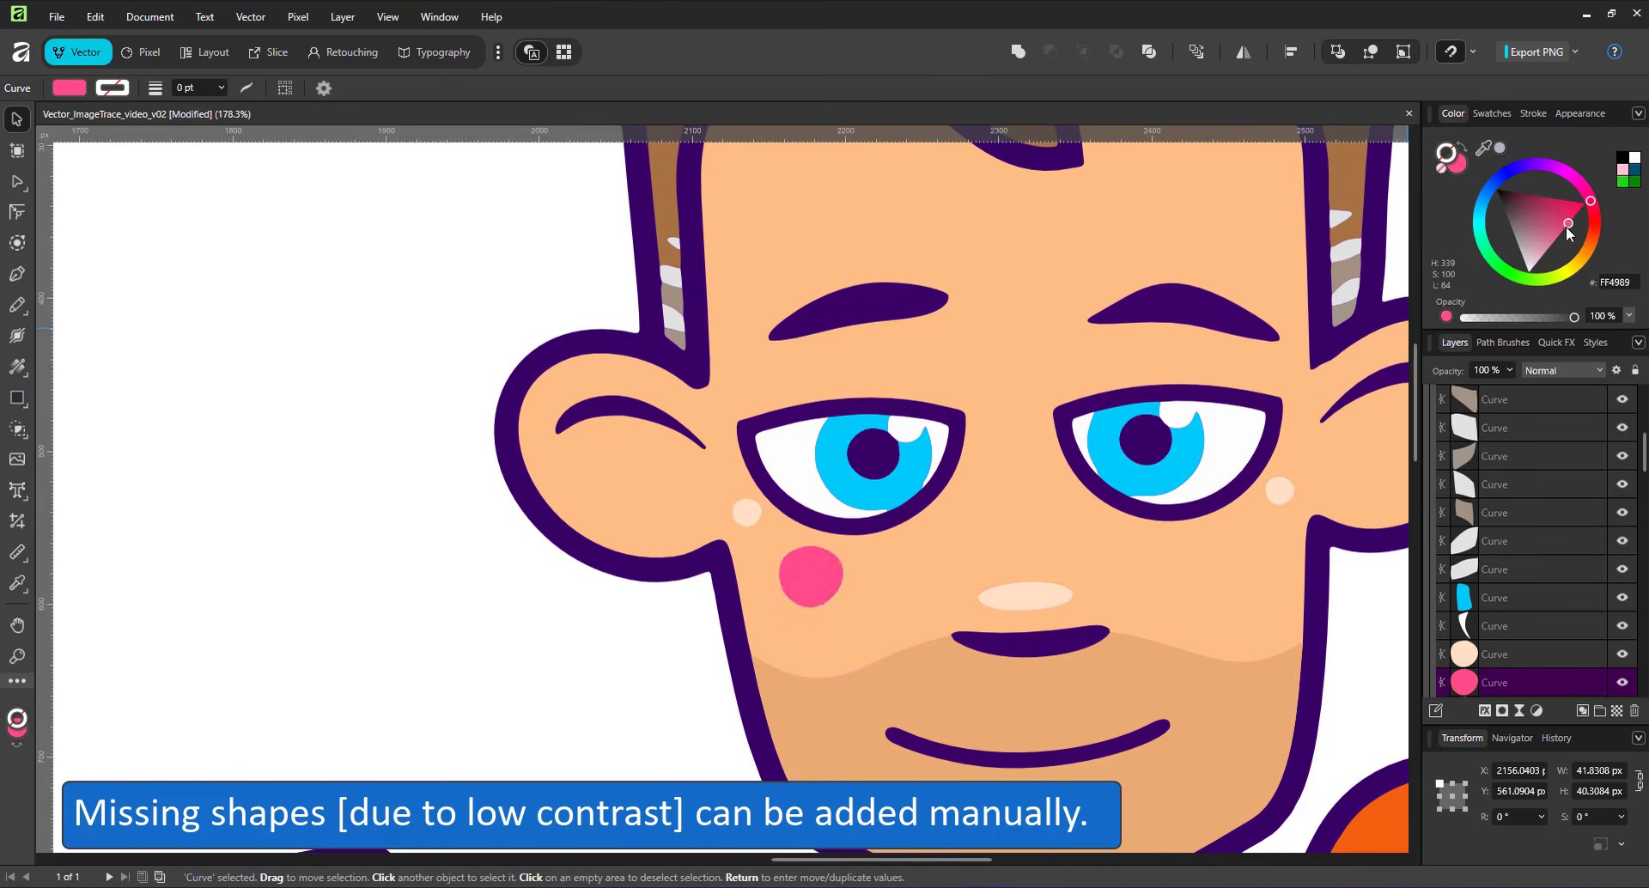
# - Recolour the cheek spot with the blush sampled from the original image's cheek and copy it onto the opposite cheek
pyautogui.scroll(-5, 566, 467)
pyautogui.moveTo(500, 467); pyautogui.dragTo(743, 465)
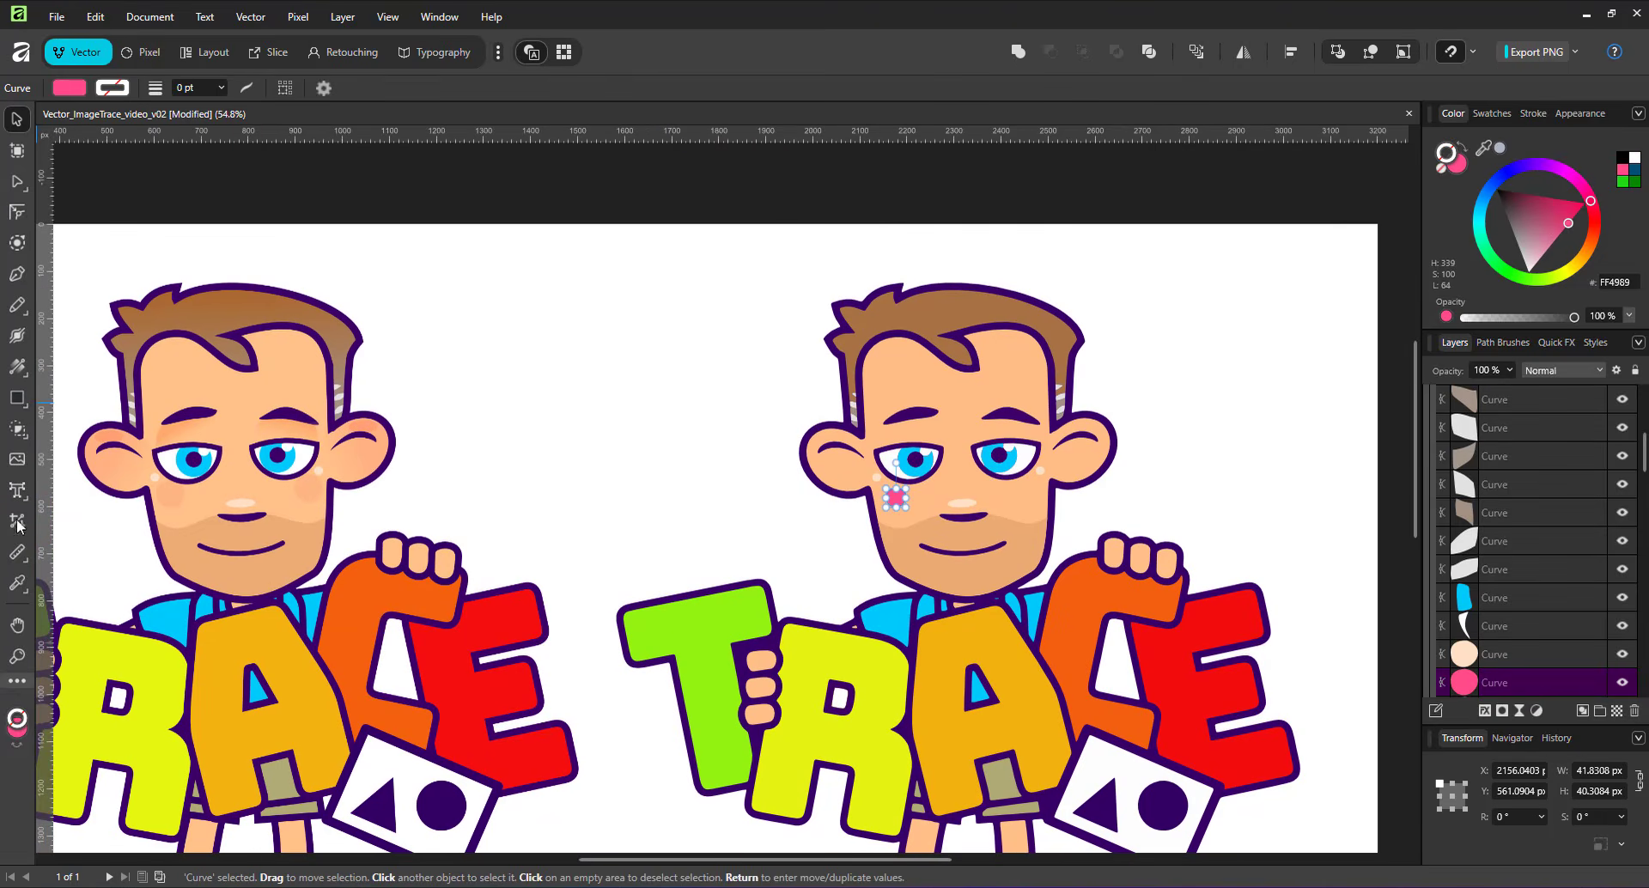
pyautogui.moveTo(1484, 148); pyautogui.dragTo(324, 498)
pyautogui.scroll(5, 1080, 446)
pyautogui.moveTo(511, 551); pyautogui.dragTo(878, 583)
# - Add a flat ellipse about 53 × 22 px inside the tracing's left-hand ear, filled with FFA073 sampled from the original's ear
pyautogui.scroll(-6, 869, 576)
pyautogui.moveTo(493, 556)
pyautogui.mouseDown()
pyautogui.moveTo(664, 518)
pyautogui.moveTo(574, 417)
pyautogui.mouseUp()
pyautogui.hotkey('ctrl', 'd')
pyautogui.scroll(5, 898, 522)
pyautogui.moveTo(574, 405); pyautogui.dragTo(568, 394)
pyautogui.scroll(-2, 567, 394)
pyautogui.moveTo(412, 394); pyautogui.dragTo(890, 431)
pyautogui.moveTo(1484, 148); pyautogui.dragTo(306, 426)
pyautogui.scroll(4, 1152, 446)
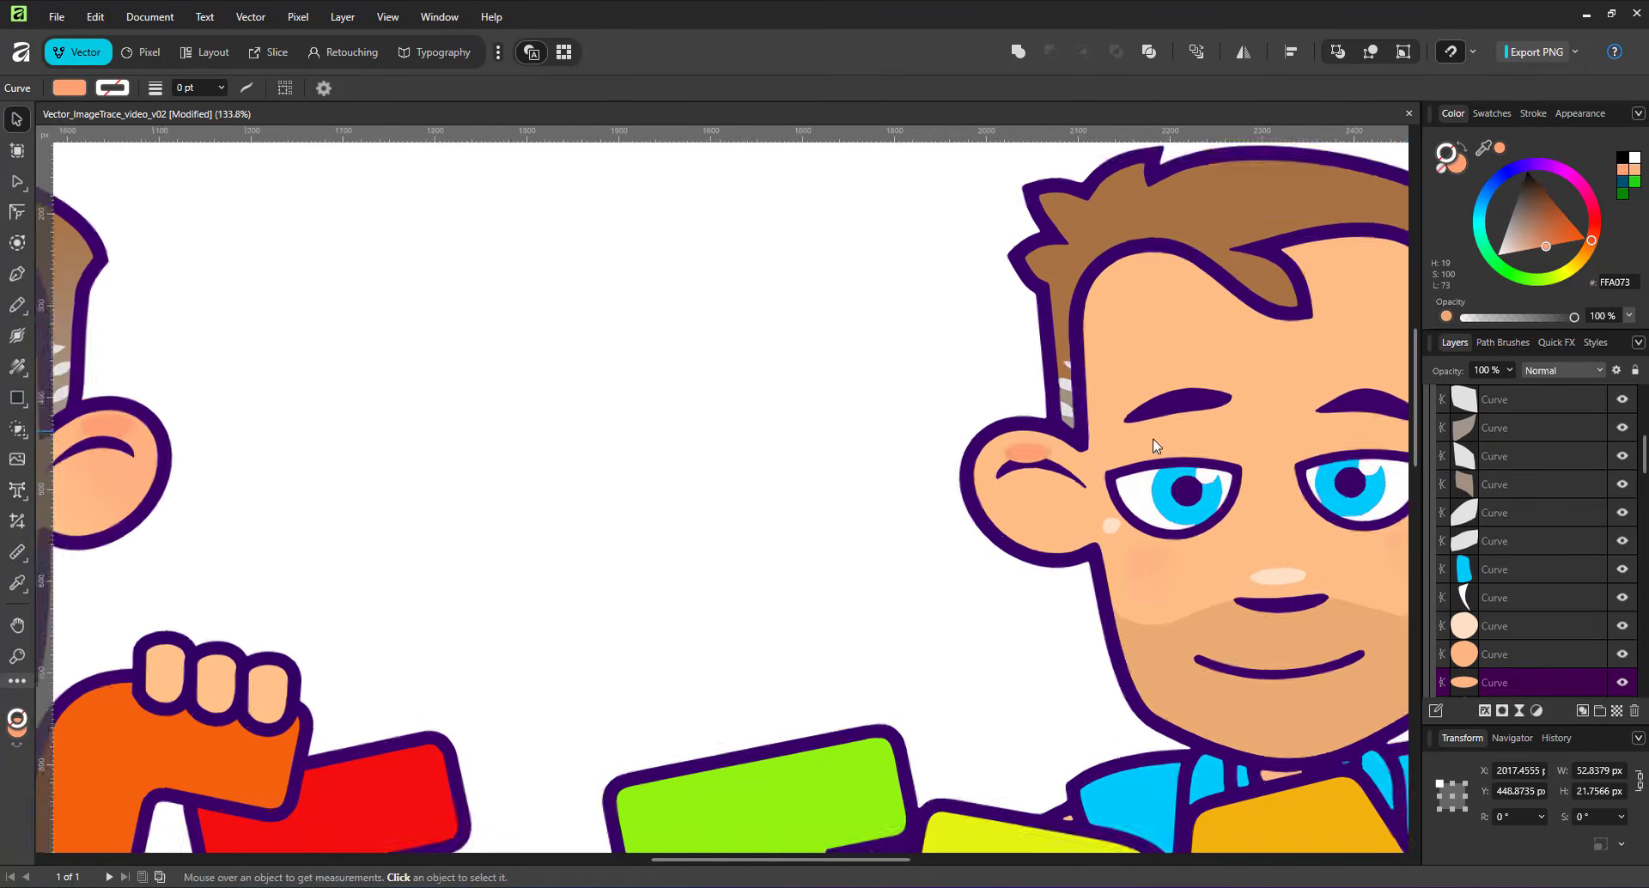
# - Copy the blush ellipse onto the upper part of the tracing's opposite ear
pyautogui.moveTo(927, 473)
pyautogui.mouseDown()
pyautogui.moveTo(650, 488)
pyautogui.moveTo(317, 455)
pyautogui.mouseUp()
pyautogui.moveTo(228, 415); pyautogui.dragTo(1202, 373)
pyautogui.scroll(-1, 1082, 326)
pyautogui.moveTo(1074, 310); pyautogui.dragTo(1051, 386)
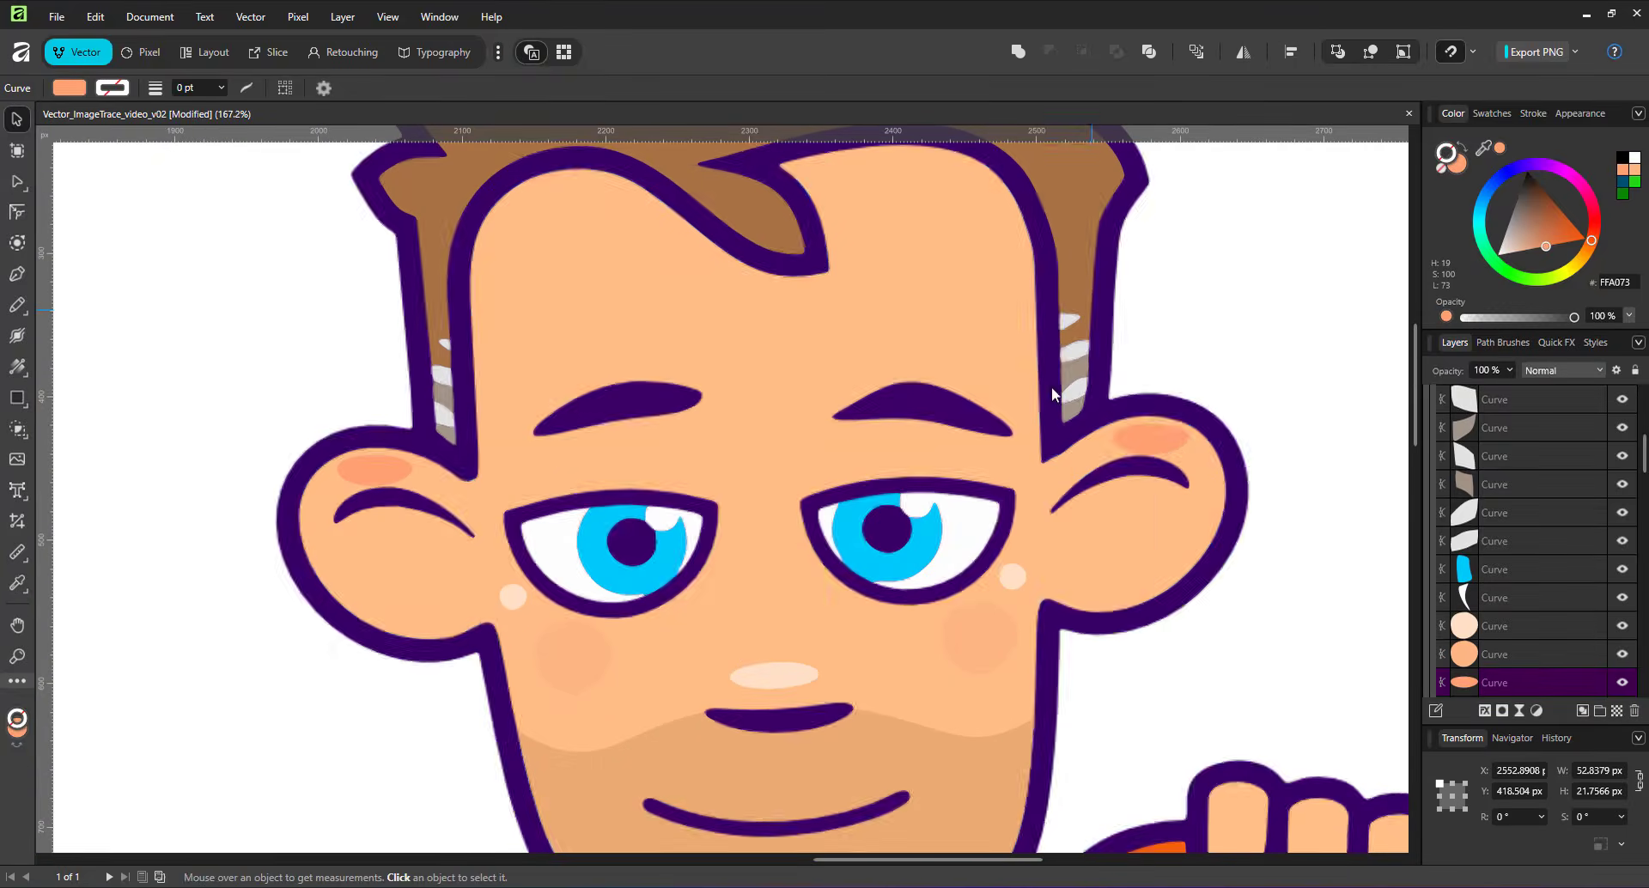
# - Combine the brown hair curve and the four grey-brown sideburn pieces into one shape with Boolean Add
pyautogui.click(1081, 296)
pyautogui.keyDown('shift'); pyautogui.click(1072, 369); pyautogui.keyUp('shift')
pyautogui.keyDown('shift'); pyautogui.click(1071, 410); pyautogui.keyUp('shift')
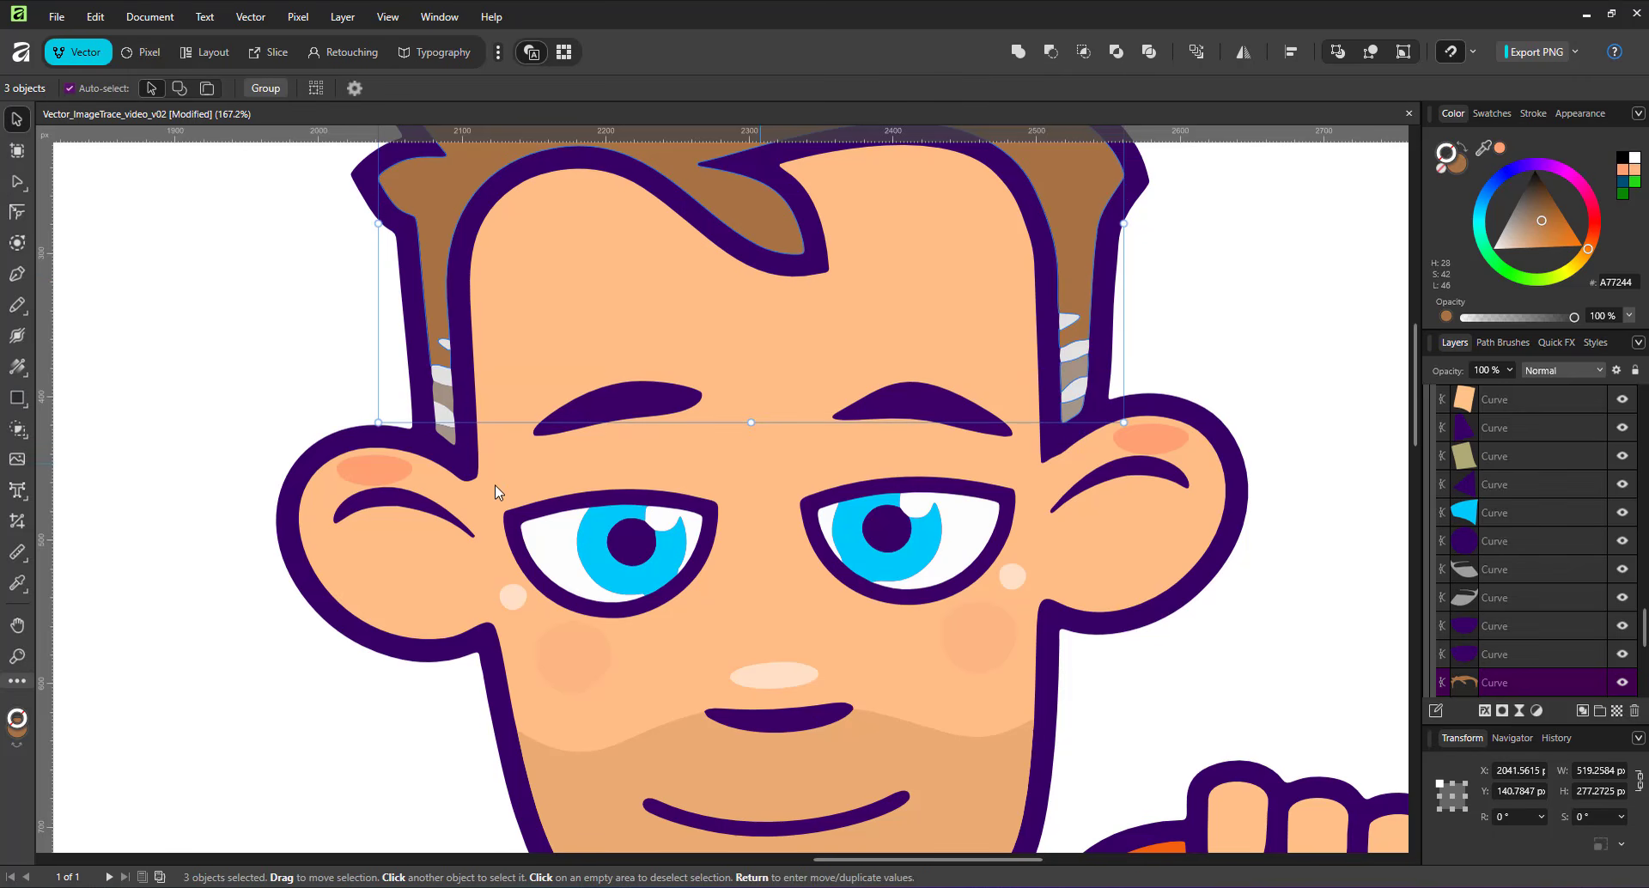
pyautogui.keyDown('shift'); pyautogui.click(450, 440); pyautogui.keyUp('shift')
pyautogui.keyDown('shift'); pyautogui.click(443, 397); pyautogui.keyUp('shift')
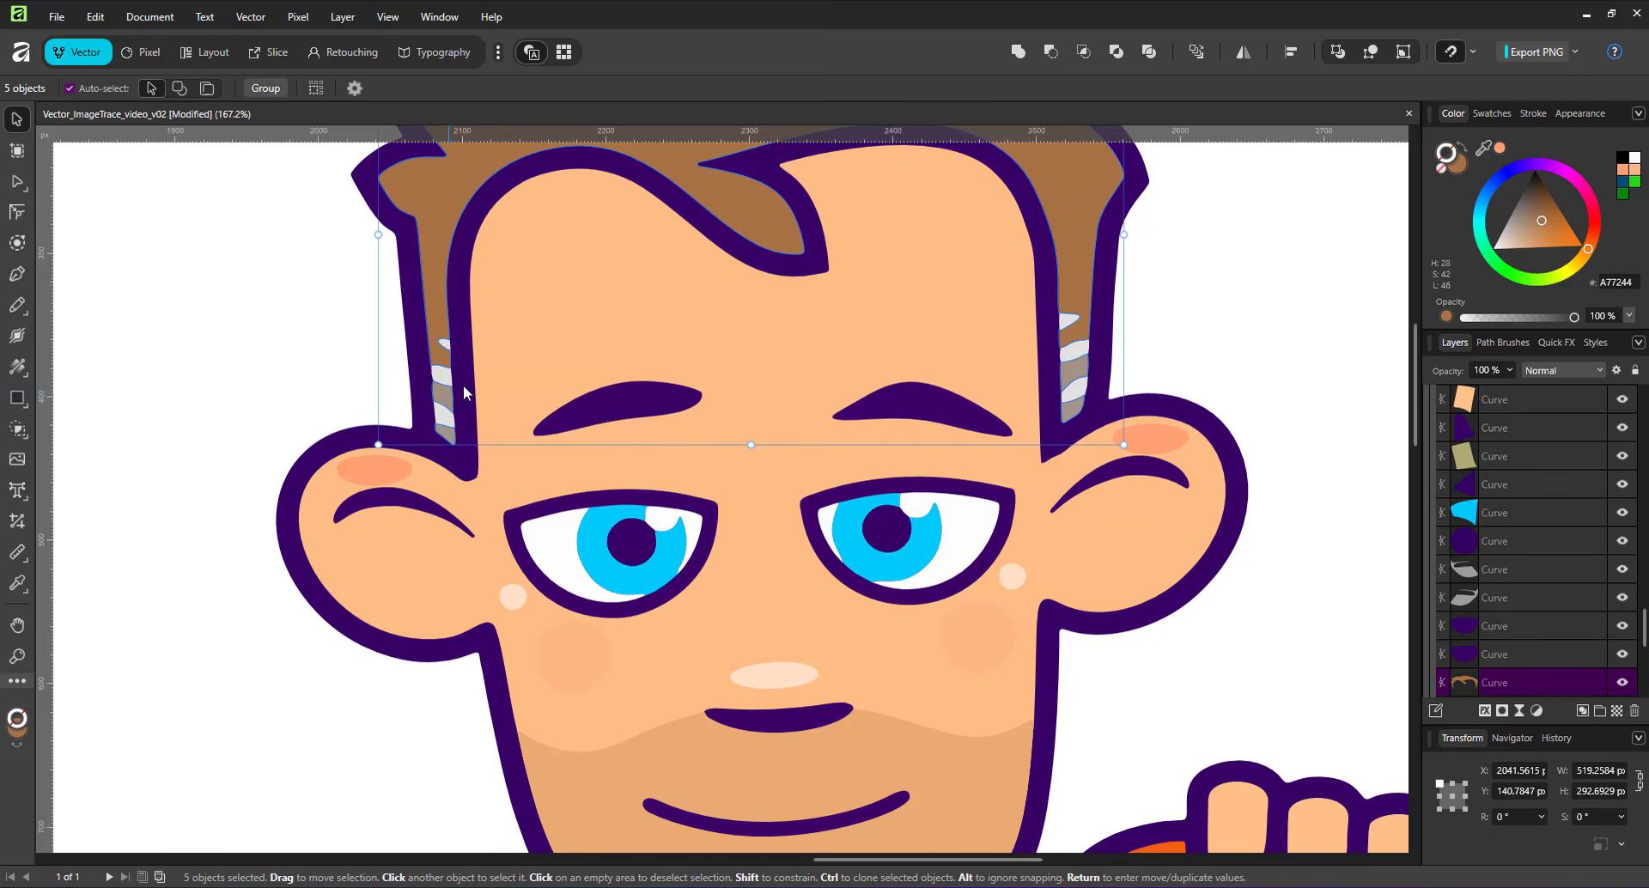
pyautogui.click(1017, 53)
# - Apply a vertical linear gradient to the merged hair, running from brown at the fringe to a greyish tone at the sideburns
pyautogui.click(19, 367)
pyautogui.moveTo(748, 256); pyautogui.dragTo(748, 409)
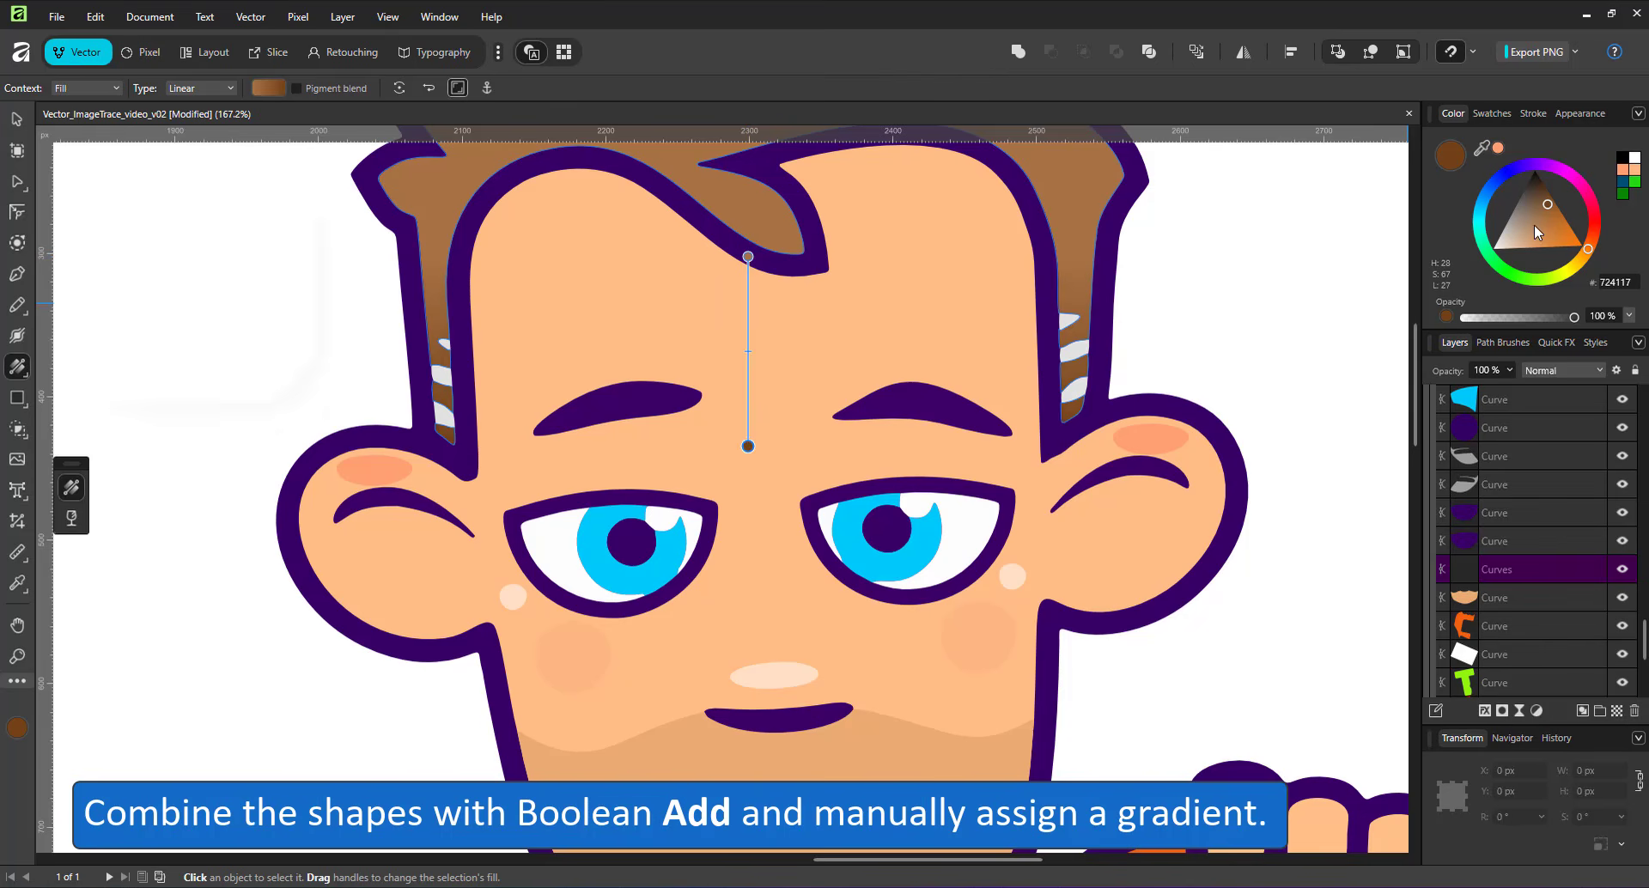
pyautogui.moveTo(1535, 226); pyautogui.dragTo(1503, 229)
pyautogui.click(17, 182)
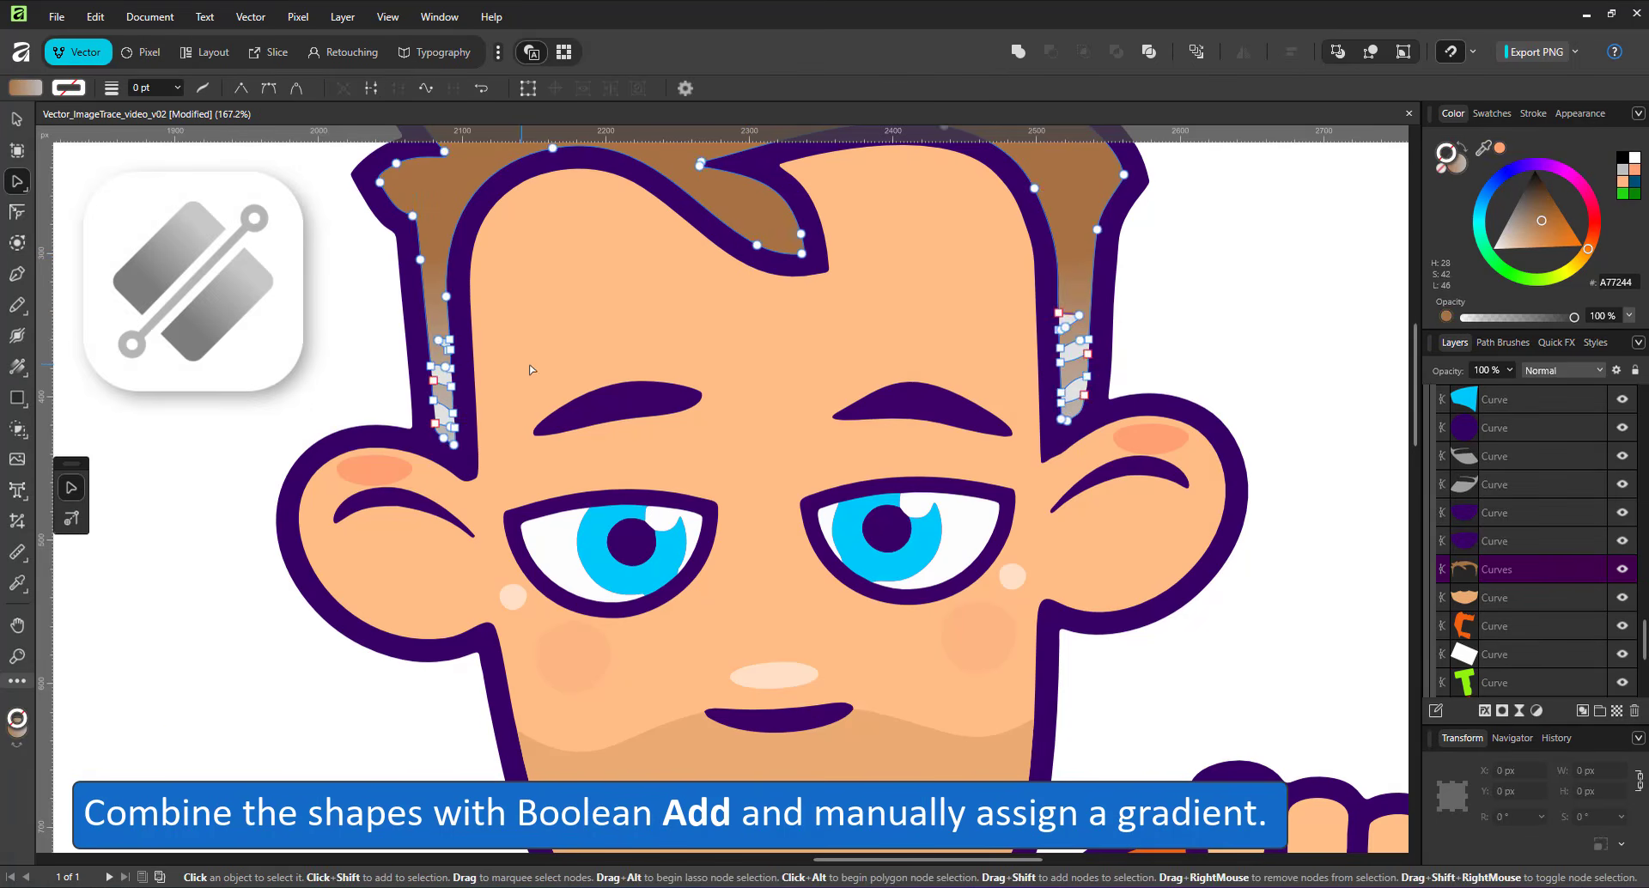
pyautogui.scroll(2, 537, 369)
# - Combine the six light grey sideburn stripes on both sides of the head with Boolean Add
pyautogui.click(17, 120)
pyautogui.scroll(-3, 341, 336)
pyautogui.moveTo(268, 301); pyautogui.dragTo(433, 420)
pyautogui.moveTo(1006, 245); pyautogui.dragTo(846, 385)
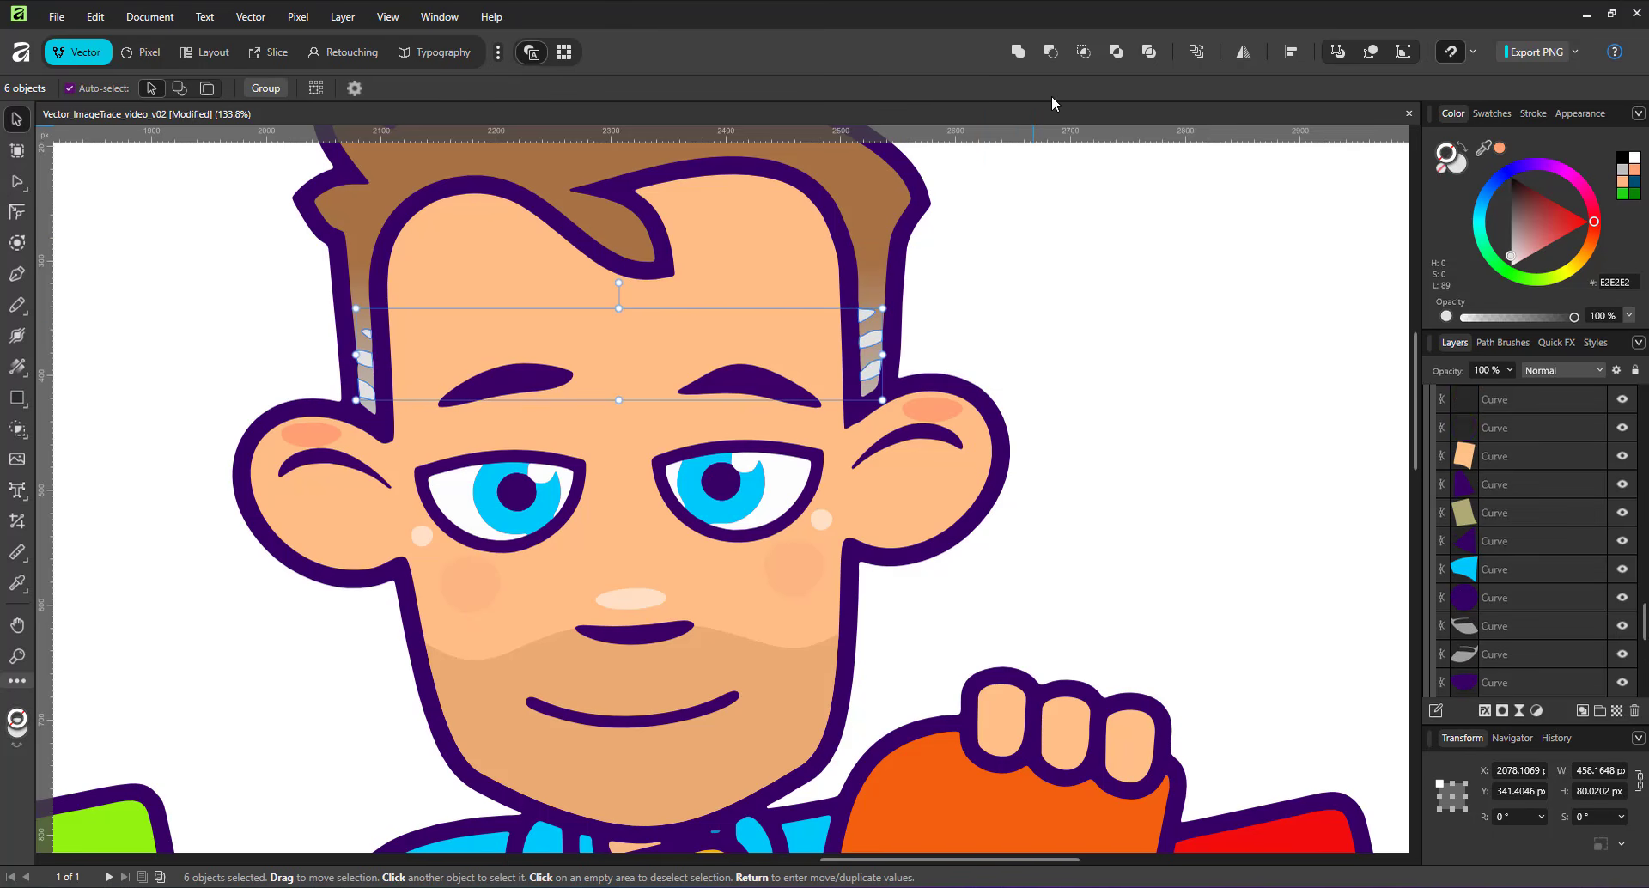
pyautogui.click(1018, 51)
# - Check the nodes of the merged hair shape and compare the finished tracing with the original image
pyautogui.scroll(2, 850, 387)
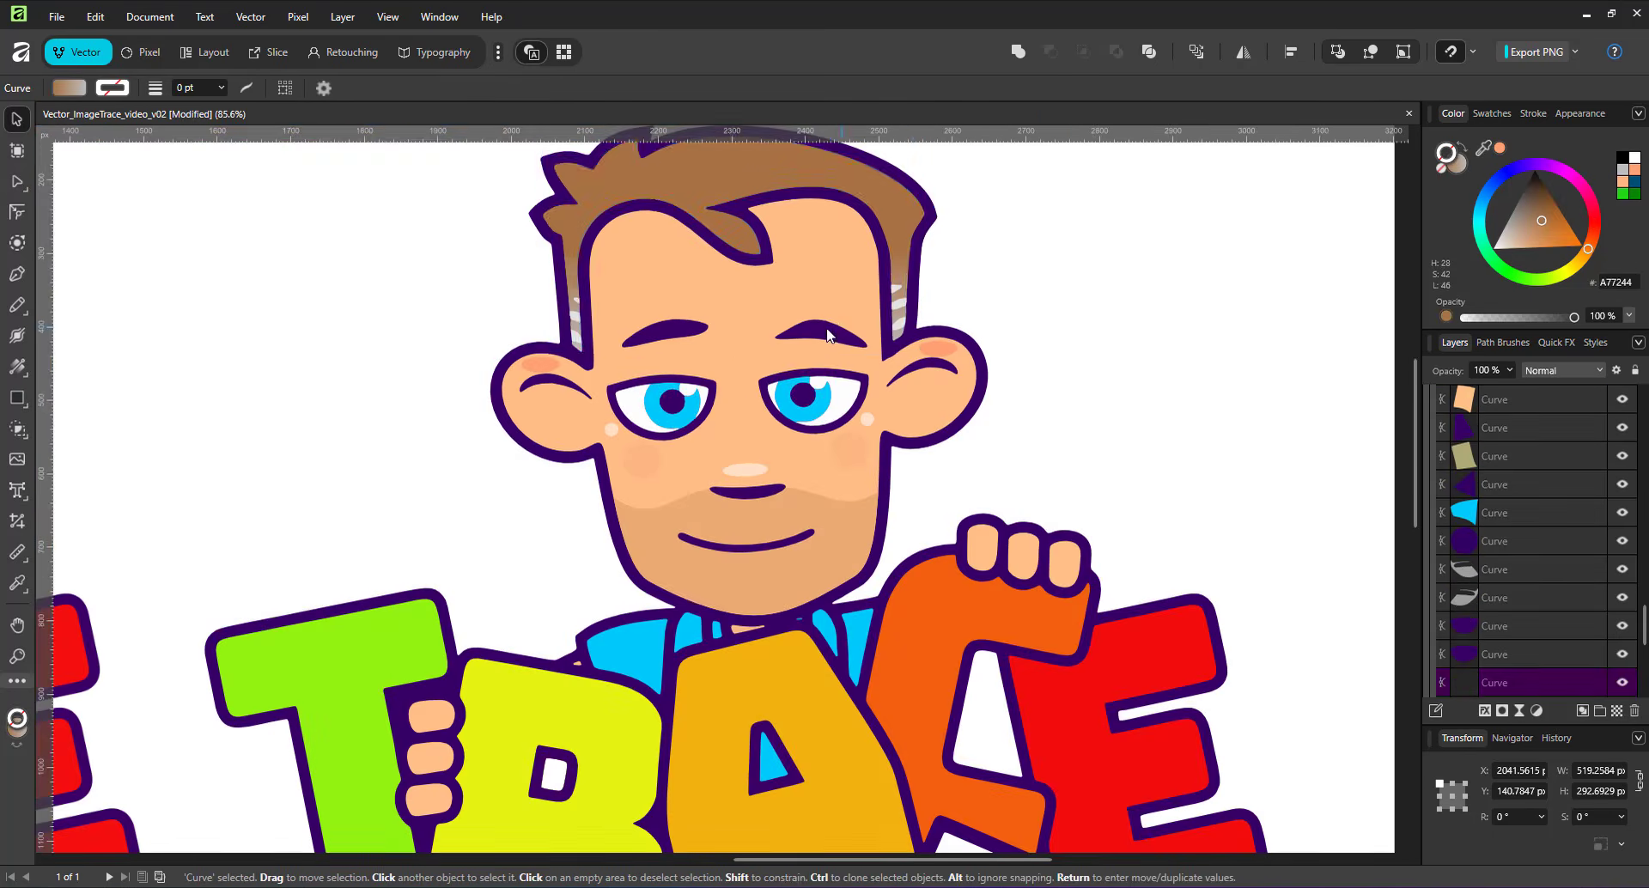
pyautogui.press('a')
pyautogui.scroll(4, 943, 341)
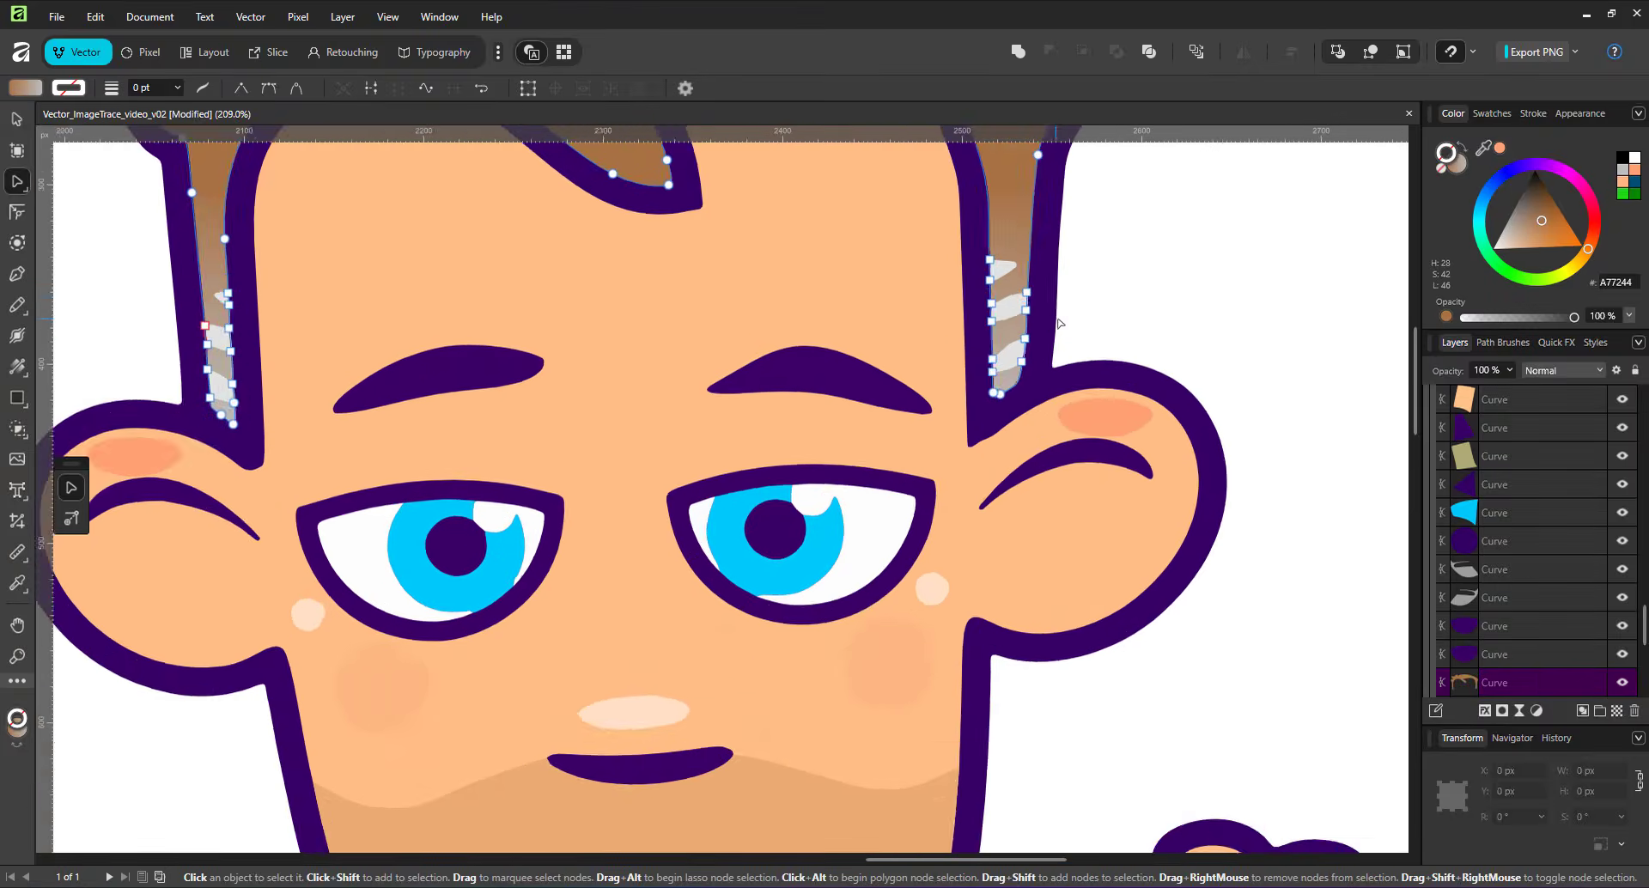
pyautogui.scroll(-4, 943, 341)
pyautogui.click(1131, 317)
pyautogui.scroll(-5, 1117, 330)
pyautogui.moveTo(948, 527); pyautogui.dragTo(956, 492)
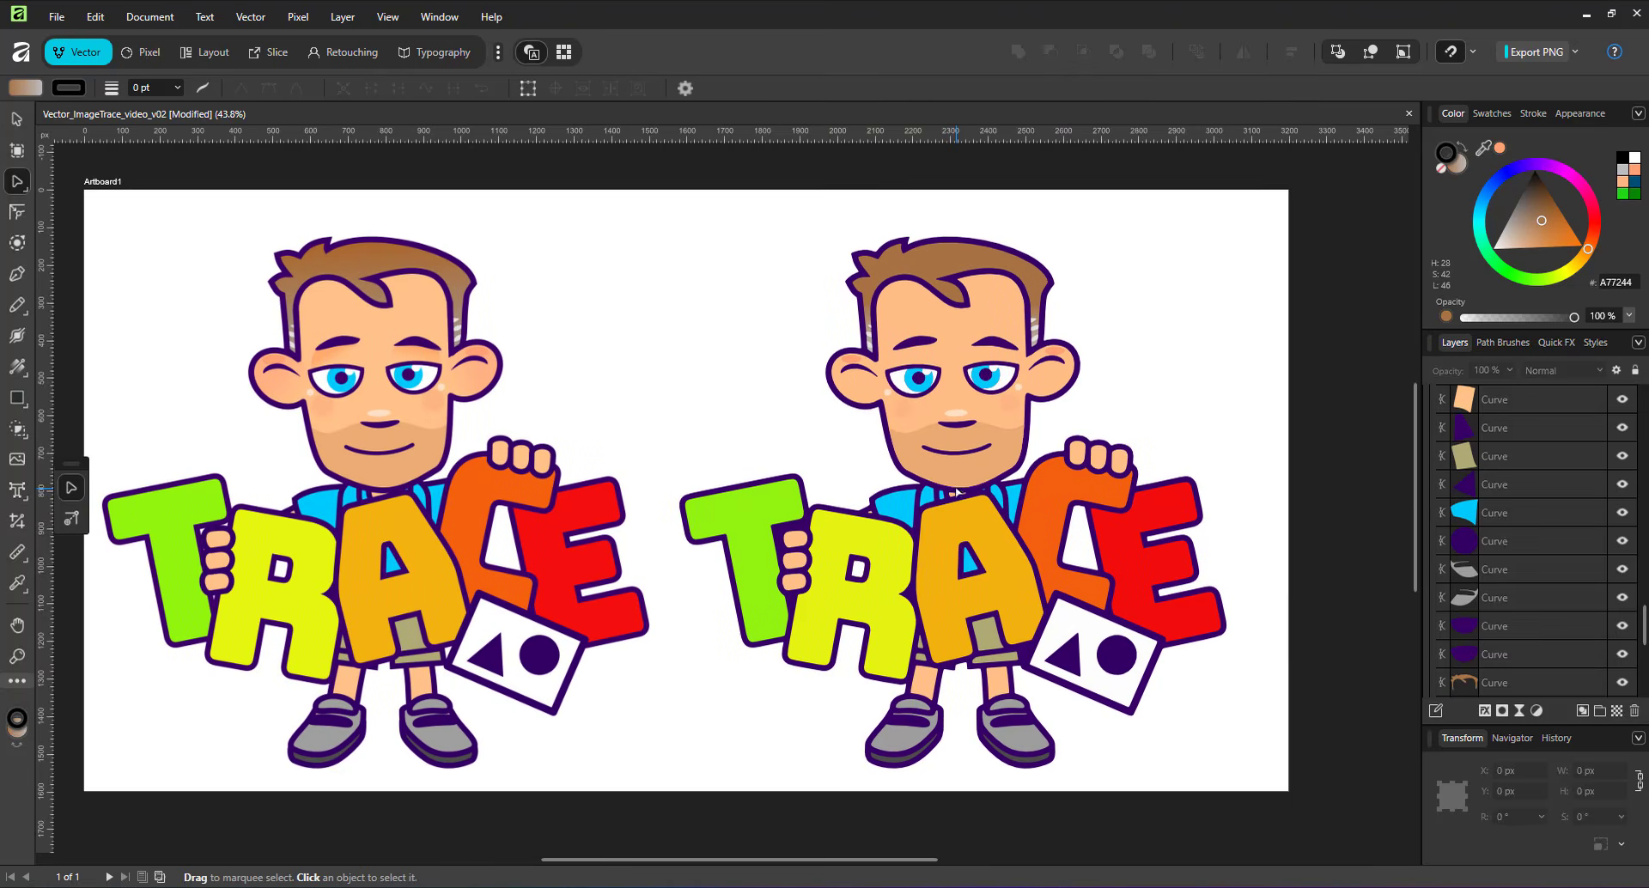
pyautogui.scroll(1, 959, 480)
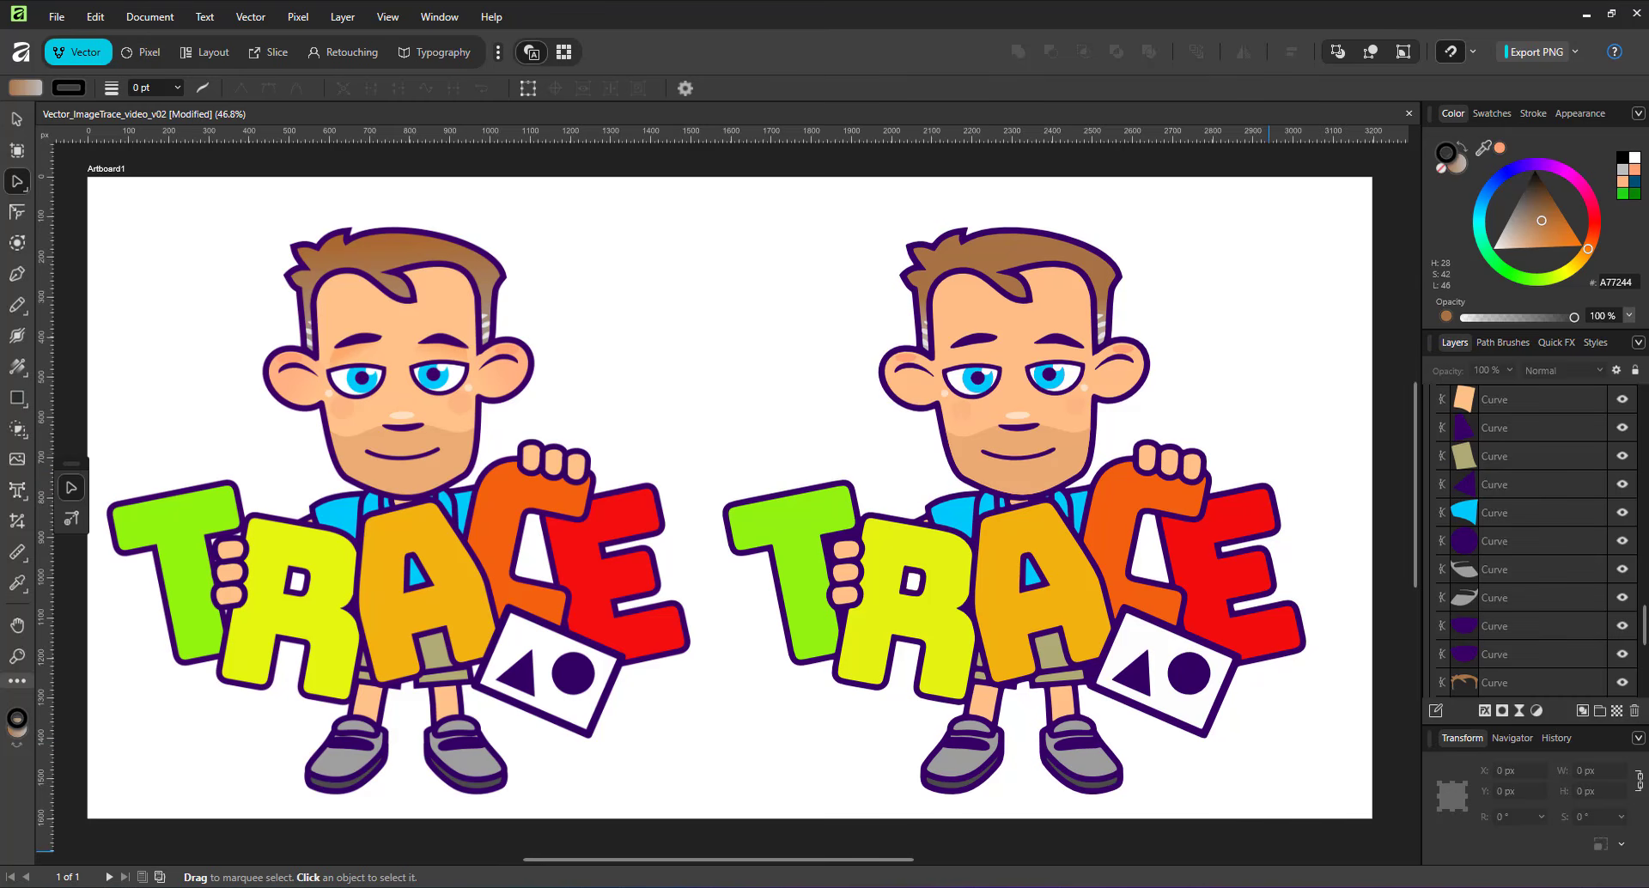
# - Select every curve inside the tracing's group and examine the node structure across the whole traced figure
pyautogui.press('v')
pyautogui.click(727, 220)
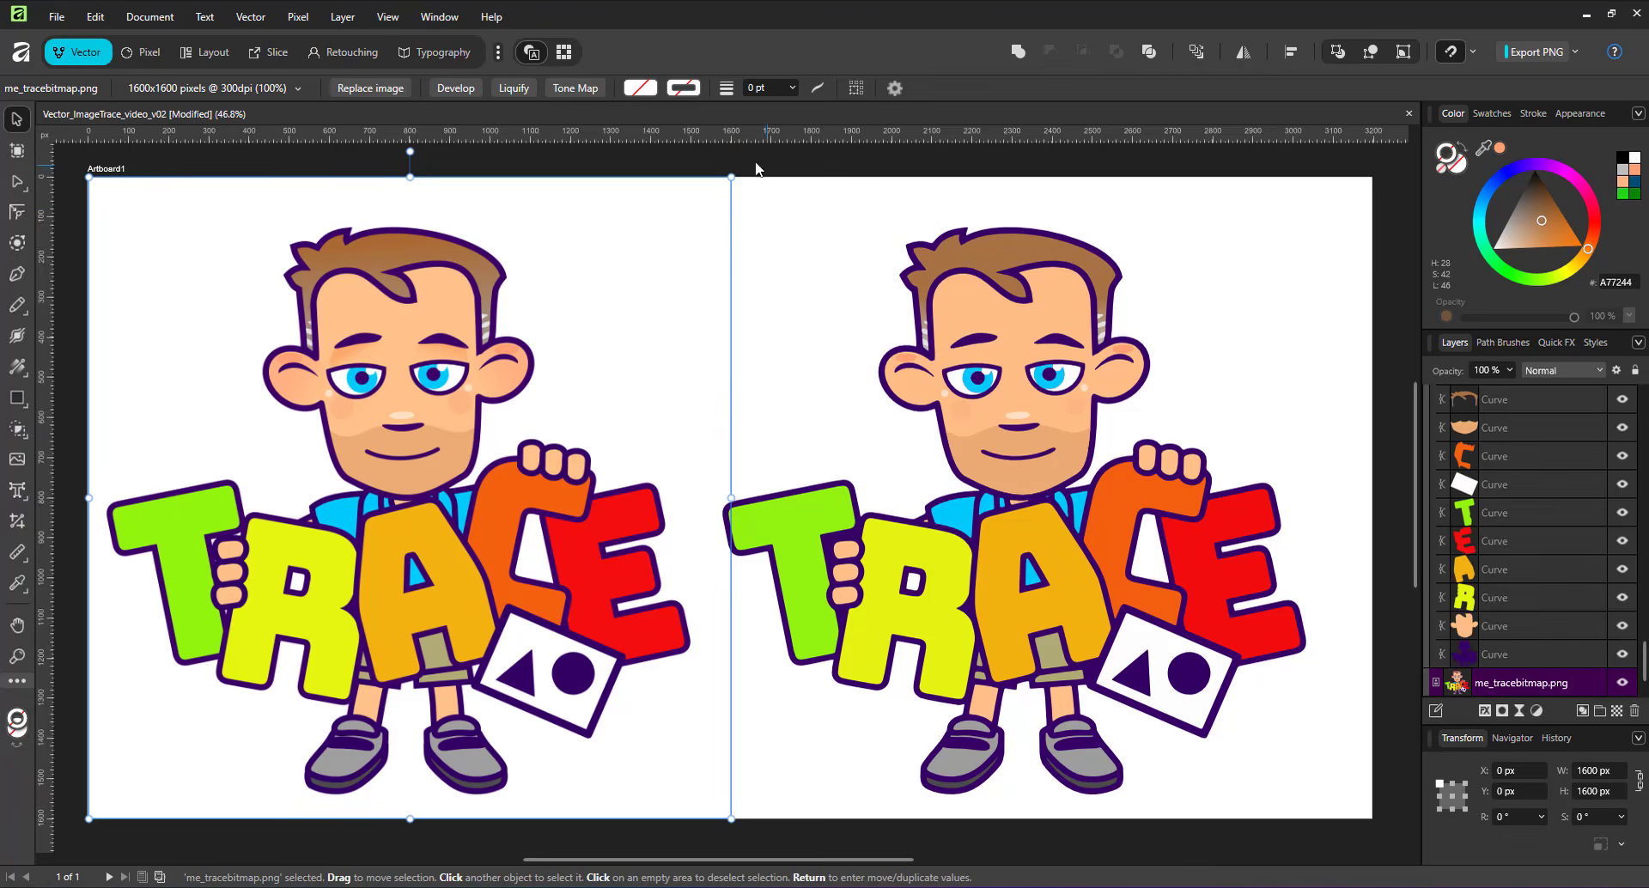
pyautogui.moveTo(1383, 156); pyautogui.dragTo(712, 874)
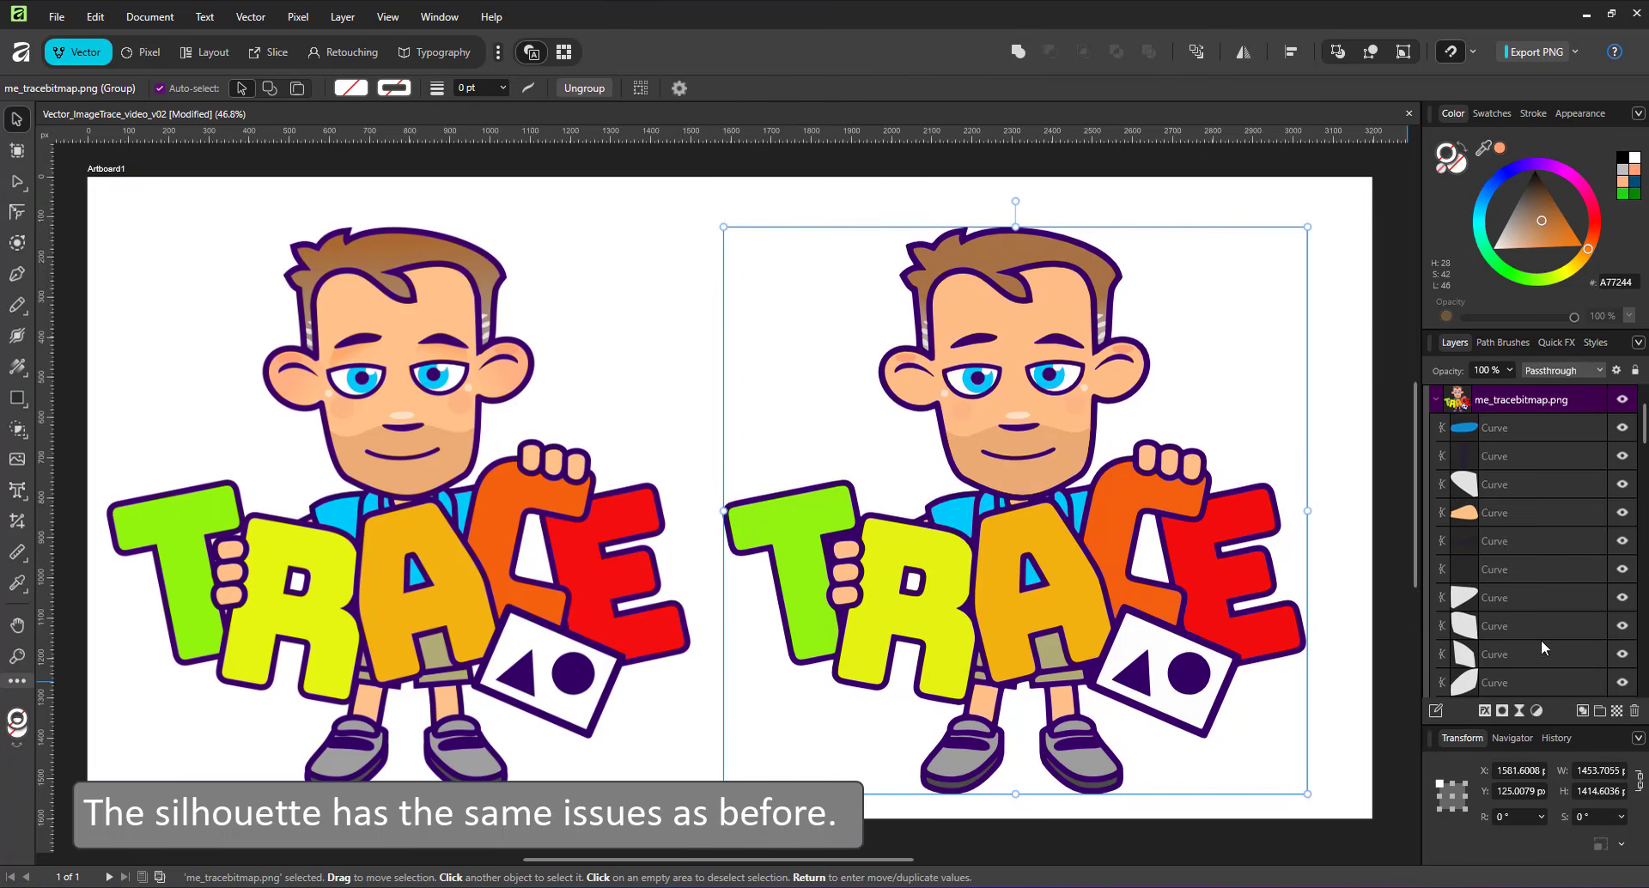
pyautogui.click(17, 180)
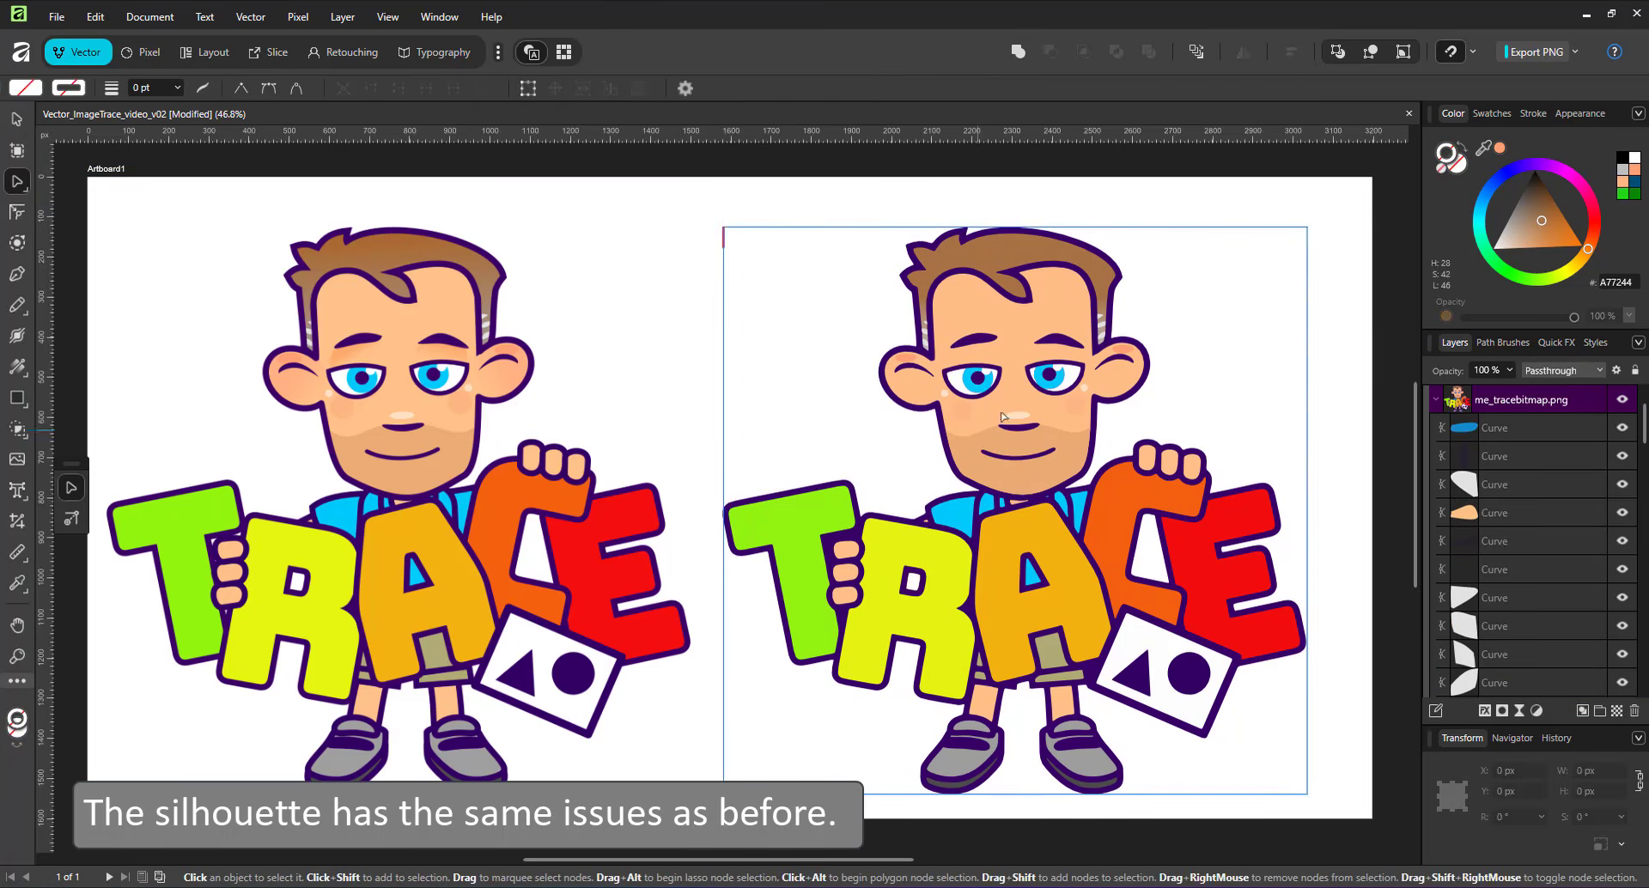
pyautogui.click(1509, 434)
pyautogui.scroll(-20, 1509, 436)
pyautogui.keyDown('shift'); pyautogui.click(1542, 662); pyautogui.keyUp('shift')
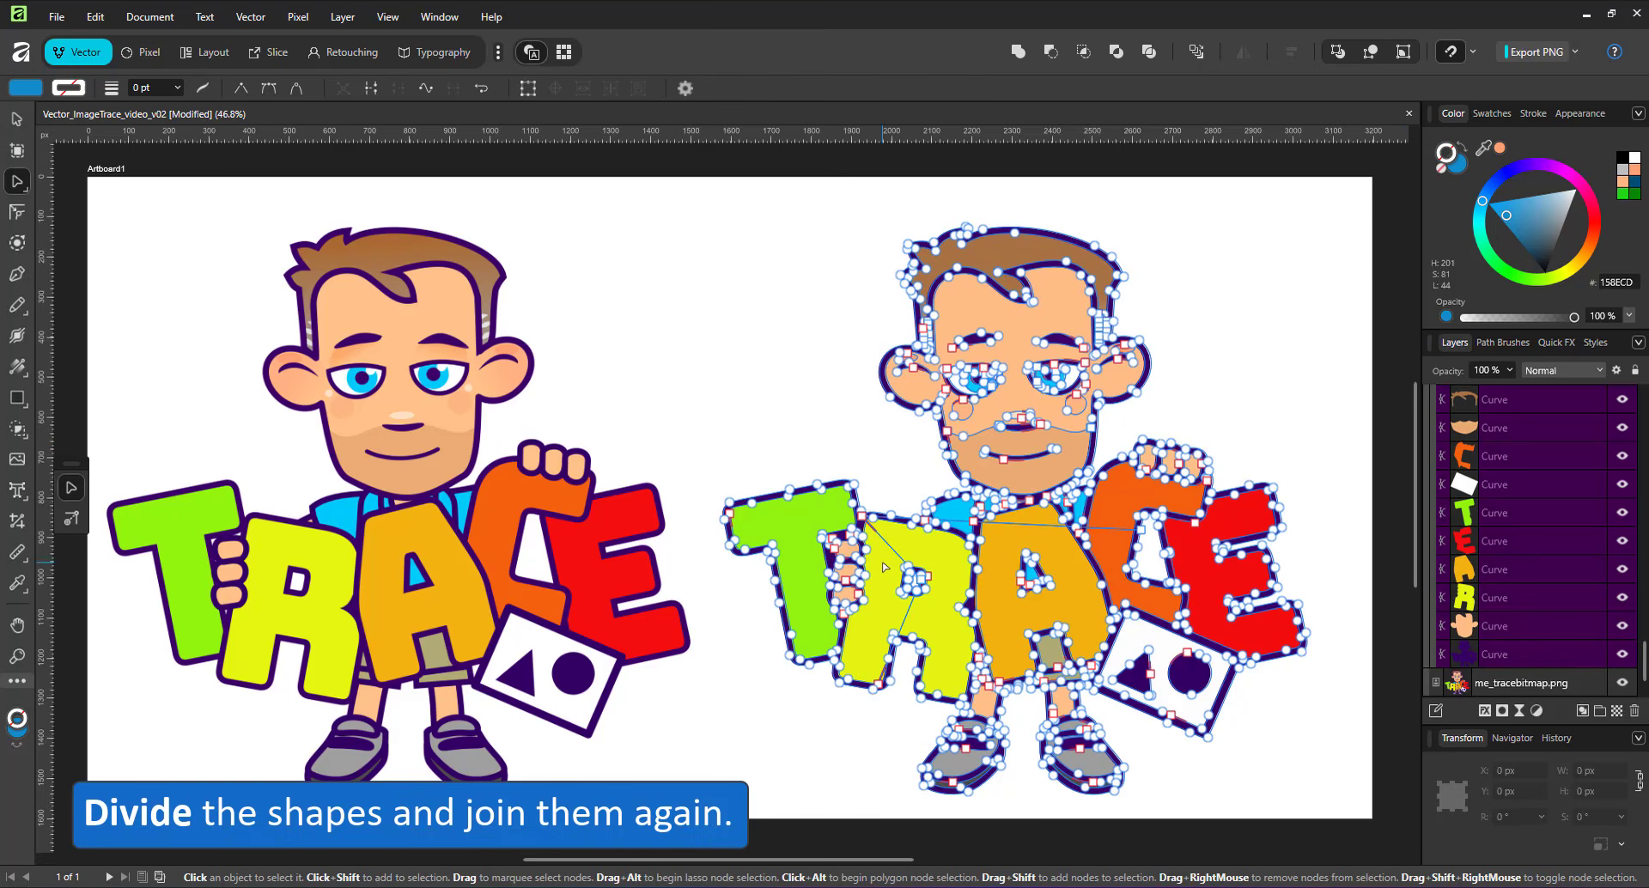
# - Split the tracing's dark purple silhouette with Boolean Divide, rejoin the pieces with Boolean Add, and check the resulting nodes
pyautogui.click(1478, 655)
pyautogui.click(16, 129)
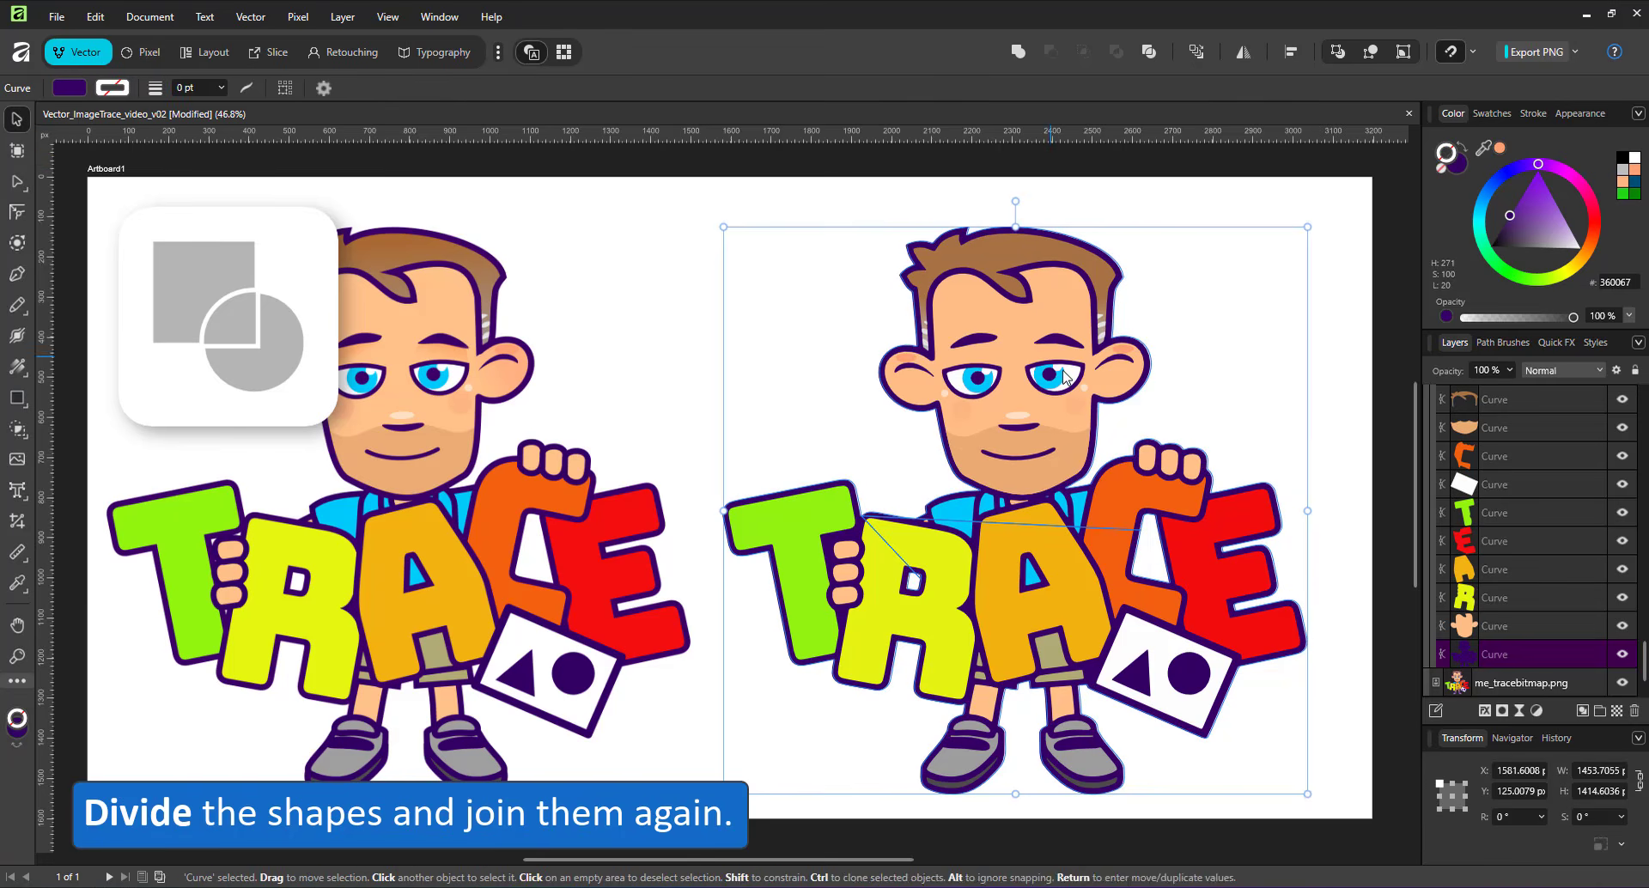
pyautogui.click(1153, 54)
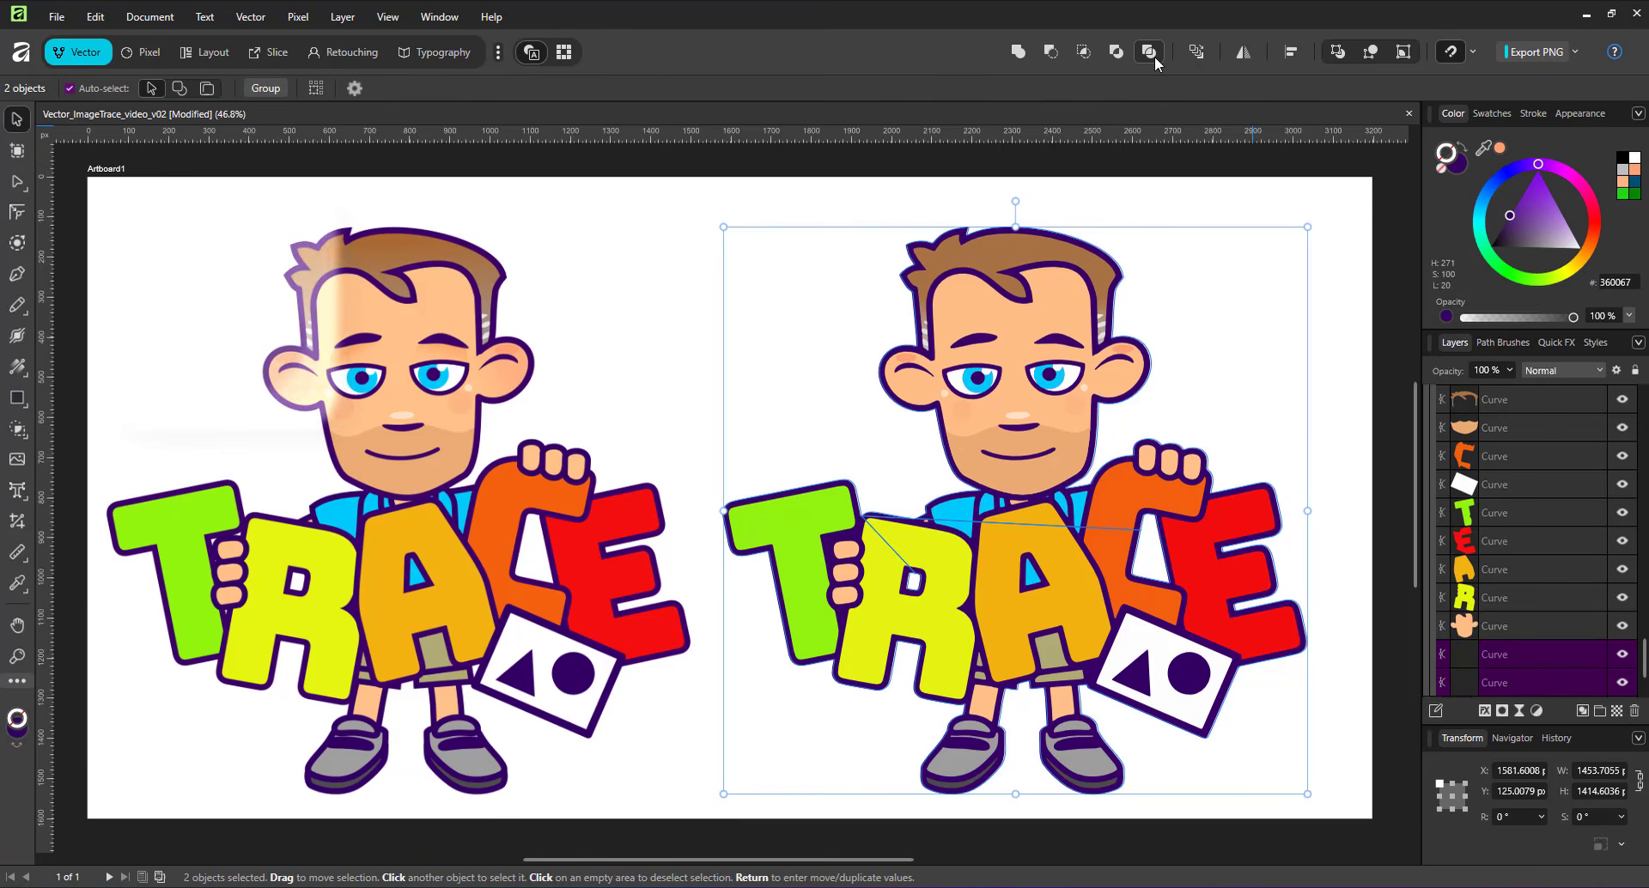
pyautogui.click(1018, 52)
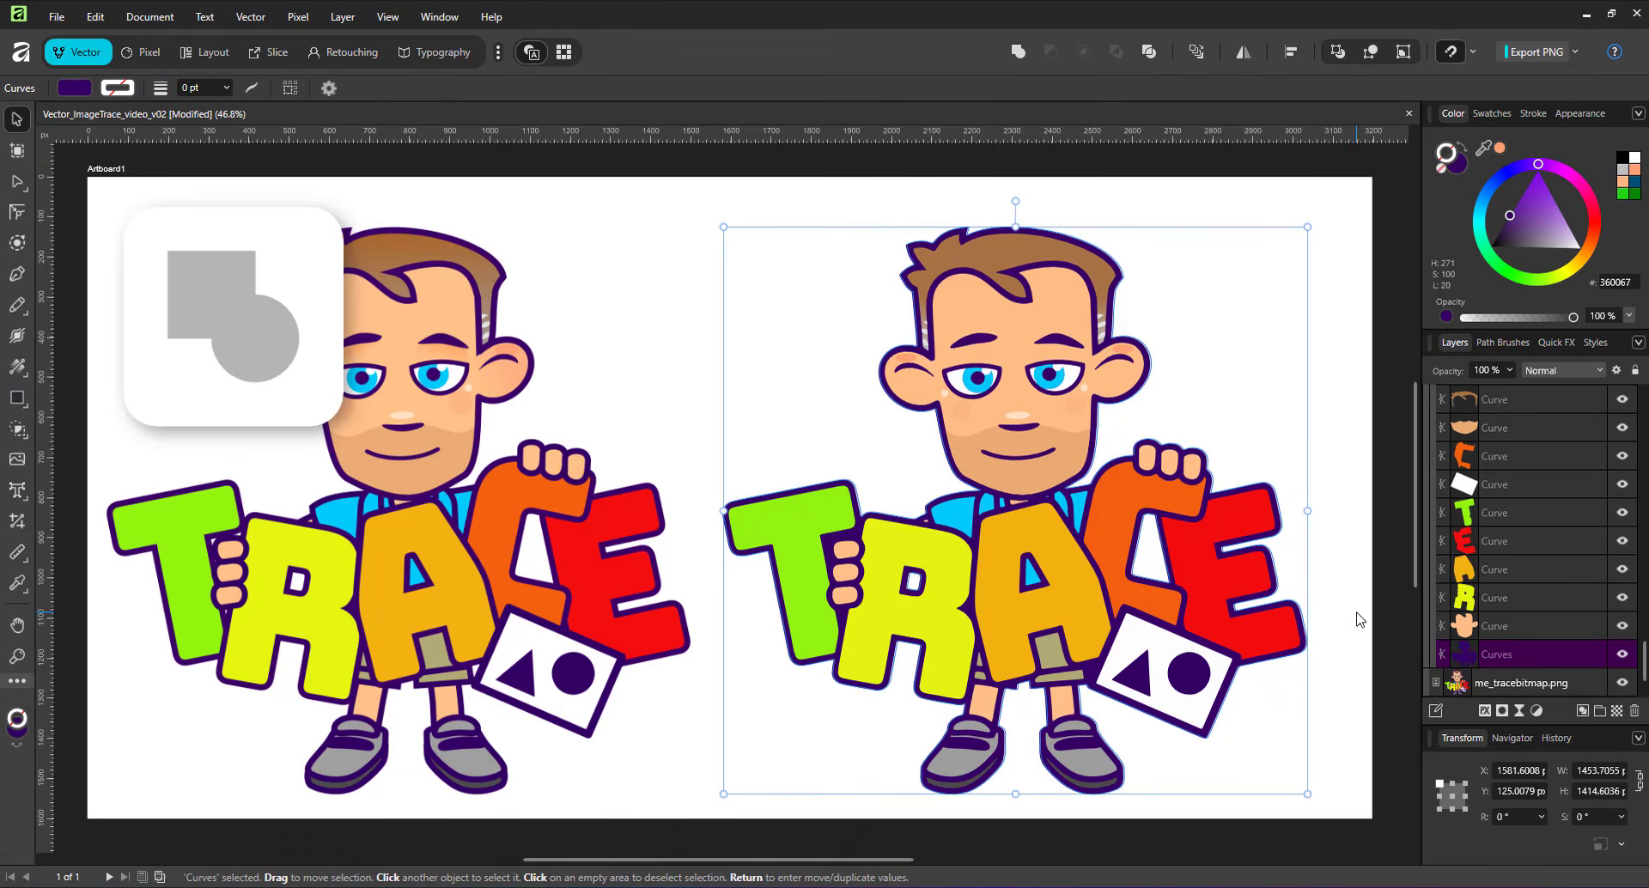
pyautogui.click(16, 182)
pyautogui.click(1412, 715)
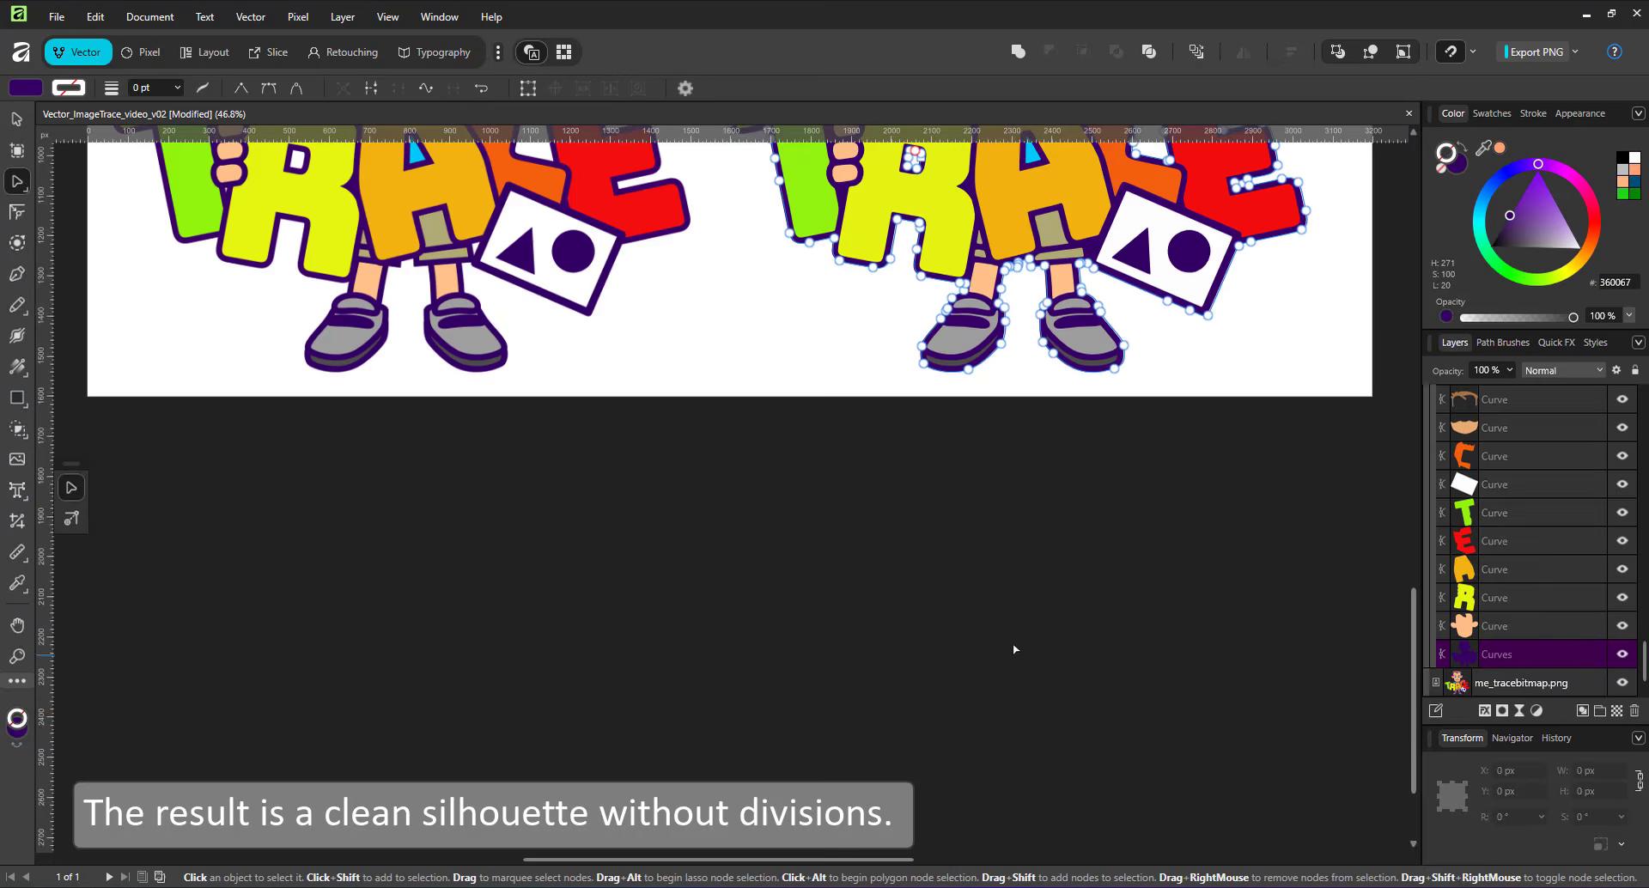
pyautogui.hotkey('ctrl', '0')
pyautogui.click(15, 124)
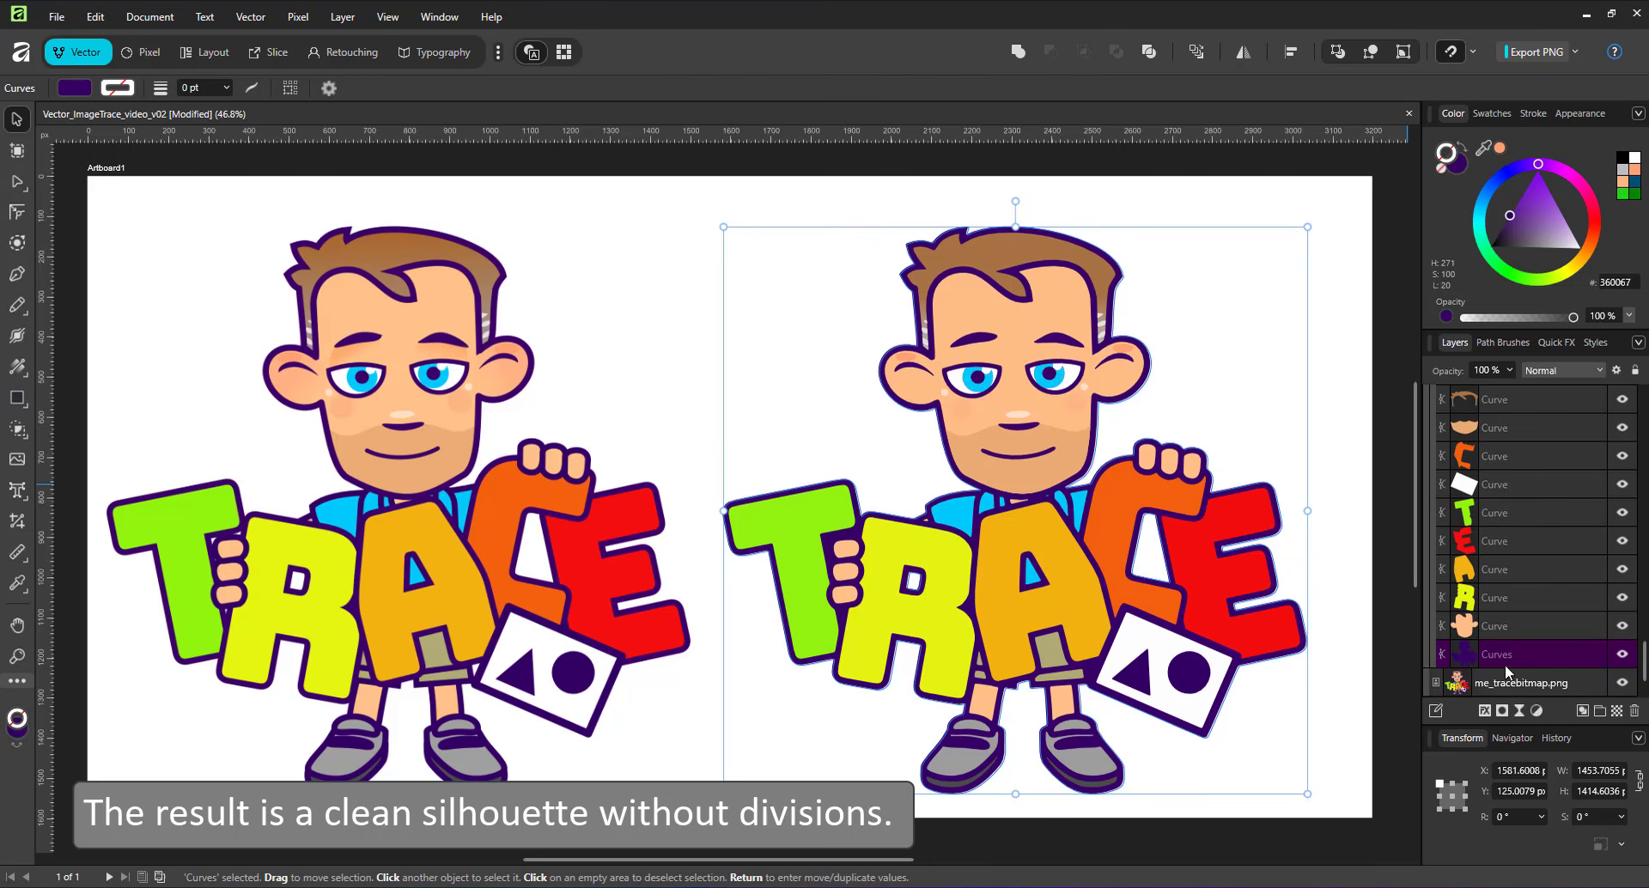
pyautogui.scroll(10, 1588, 515)
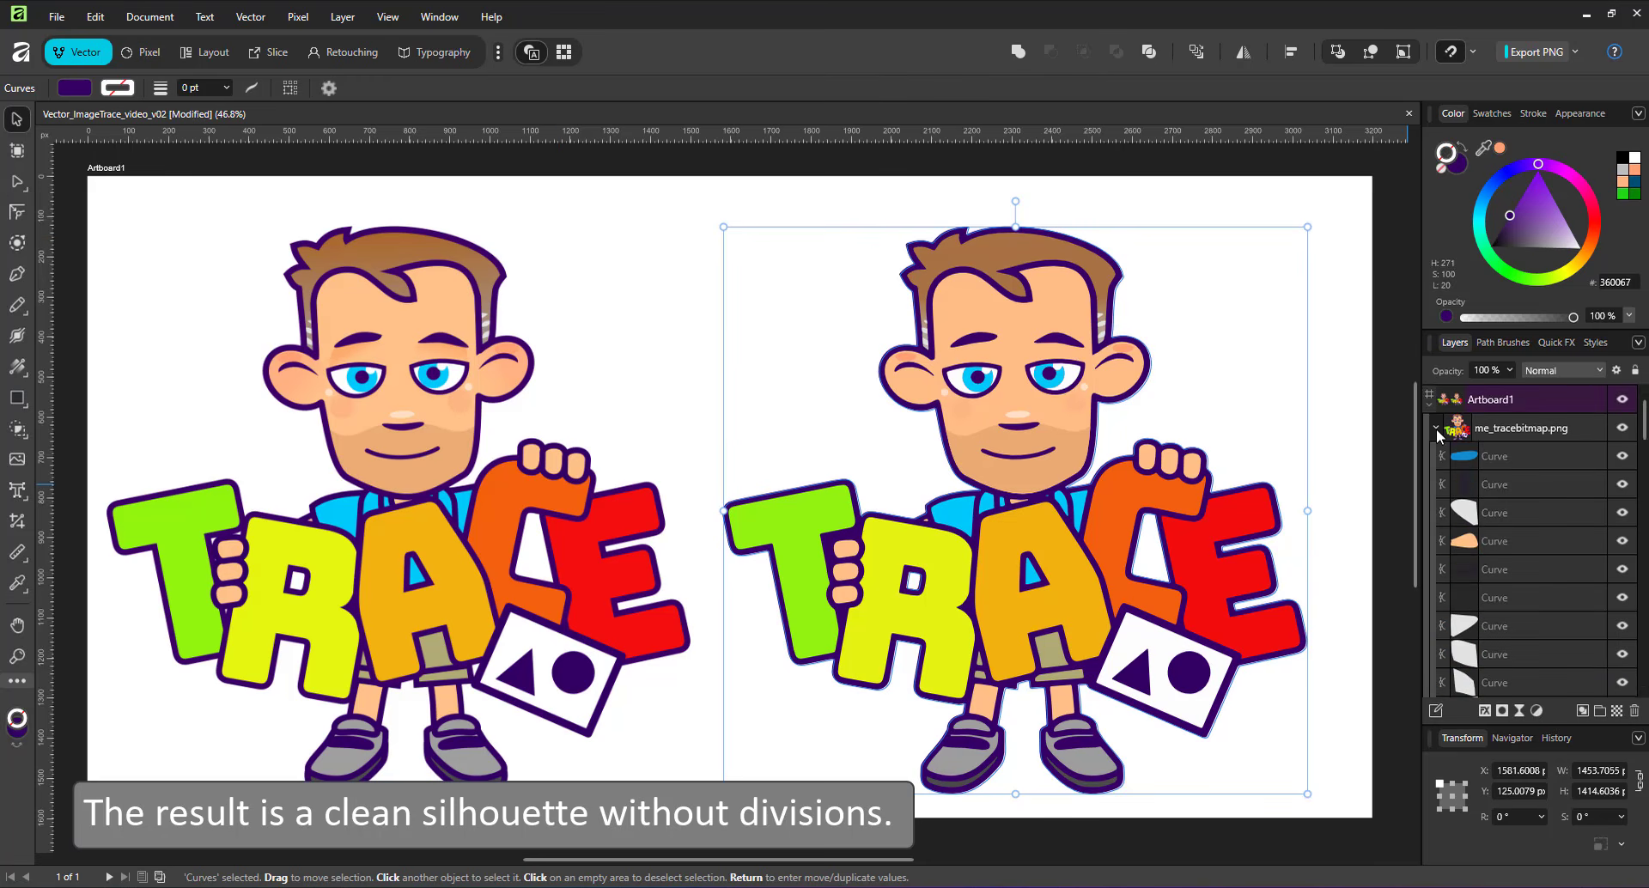
# - Collapse and hide the finished tracing group, and scale the original image to 800 px wide
pyautogui.click(1436, 427)
pyautogui.click(1631, 428)
pyautogui.click(1533, 454)
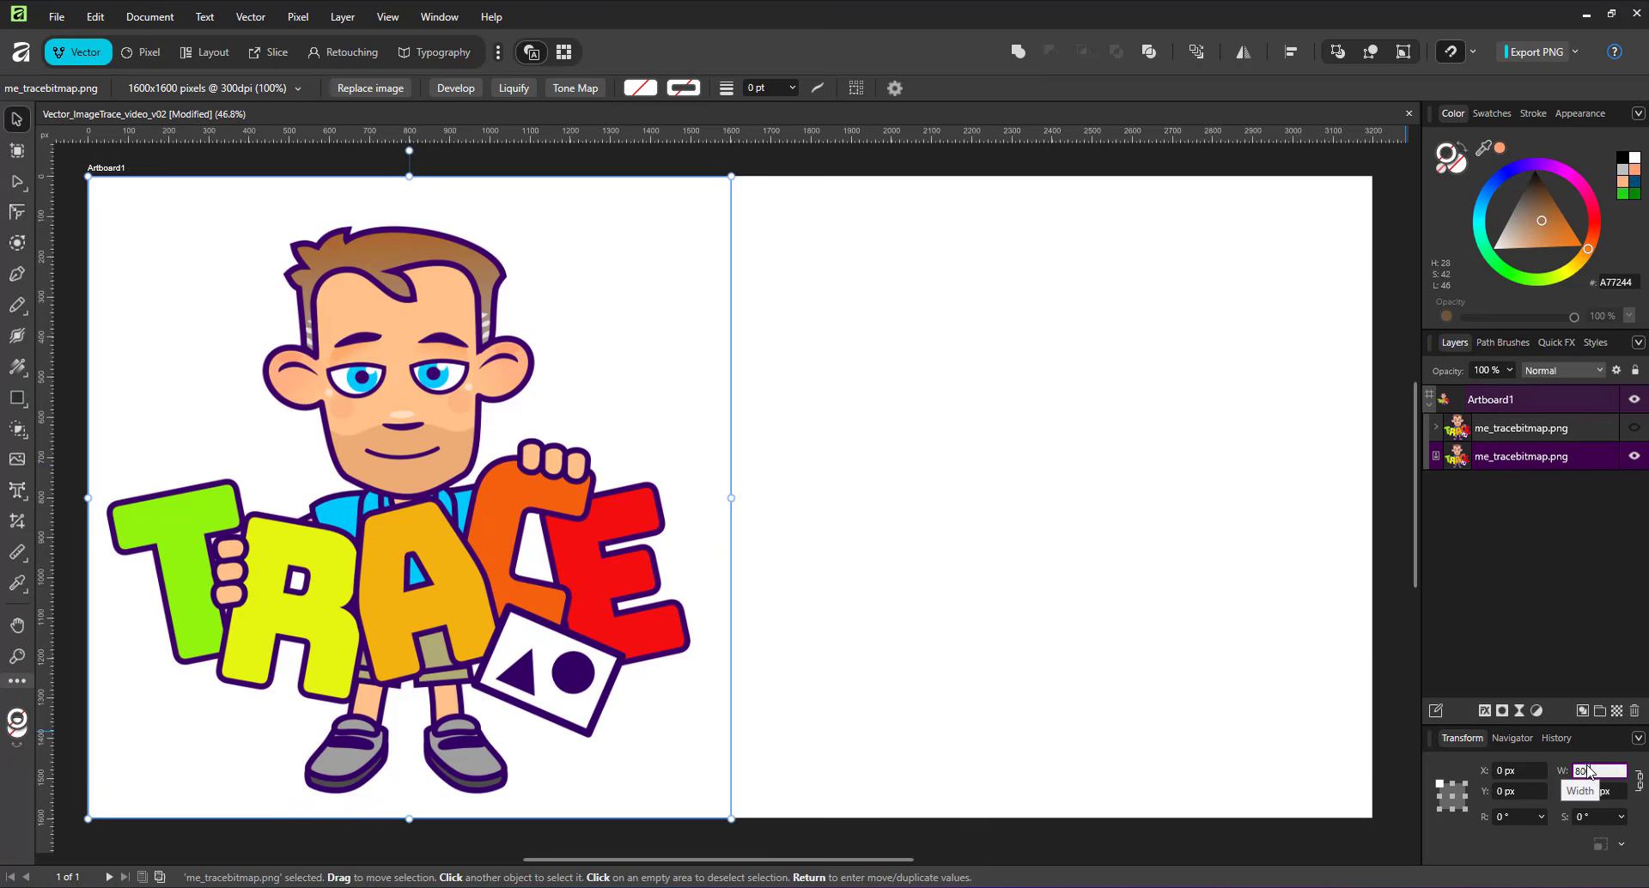
pyautogui.click(1586, 768)
pyautogui.write('800')
pyautogui.press('Return')
# - Duplicate the 800 px image side by side on the artboard and rasterize the copy
pyautogui.moveTo(257, 384); pyautogui.dragTo(858, 556)
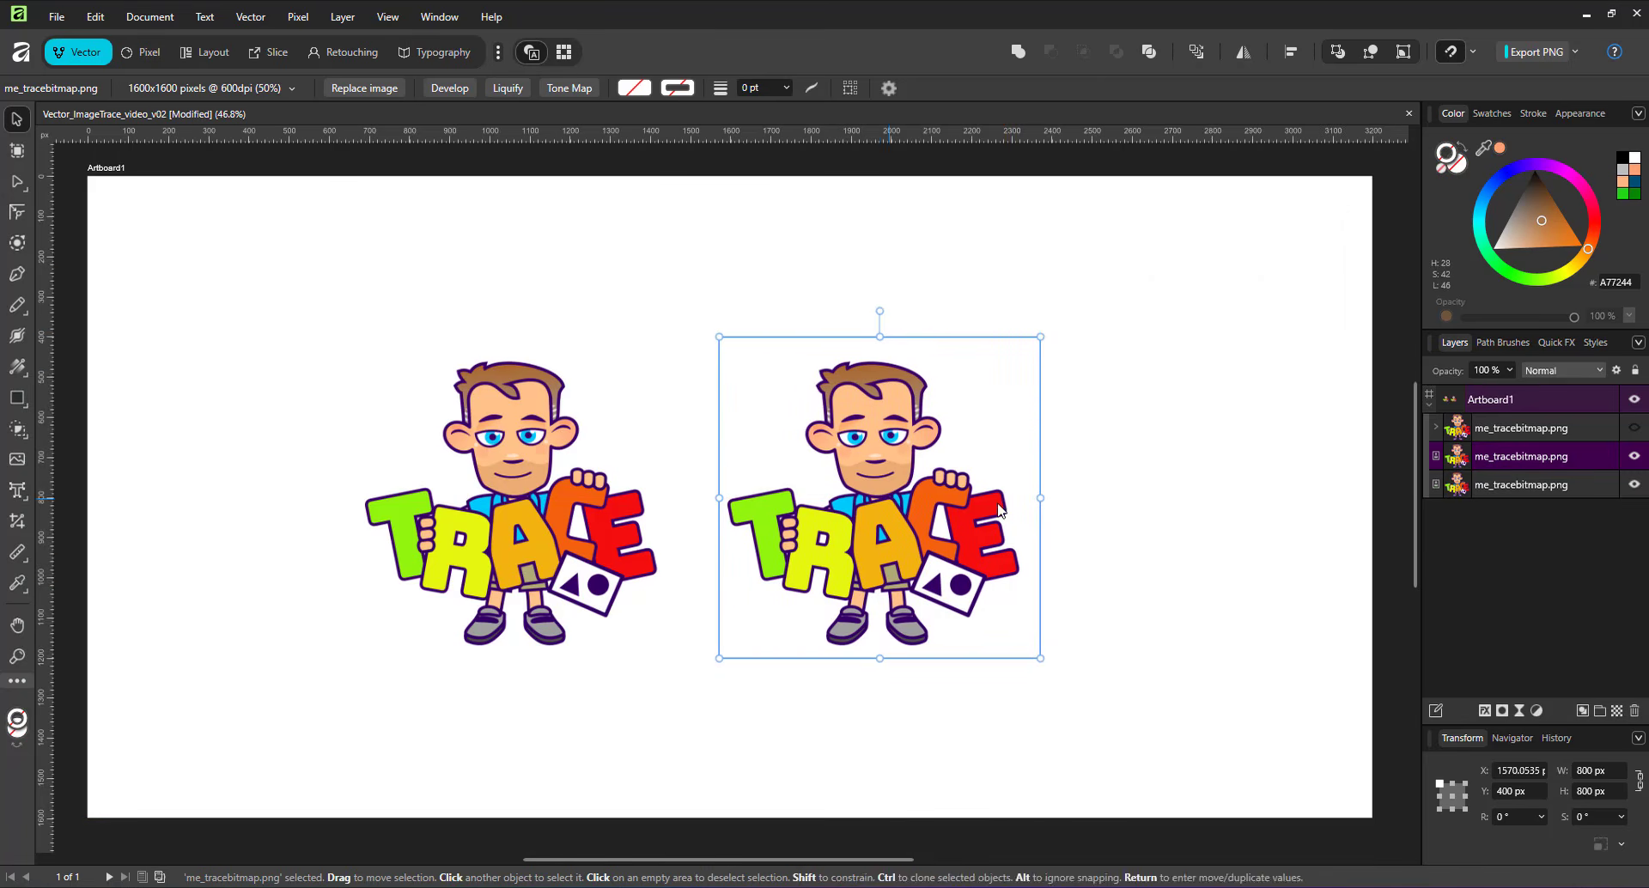
pyautogui.rightClick(1505, 467)
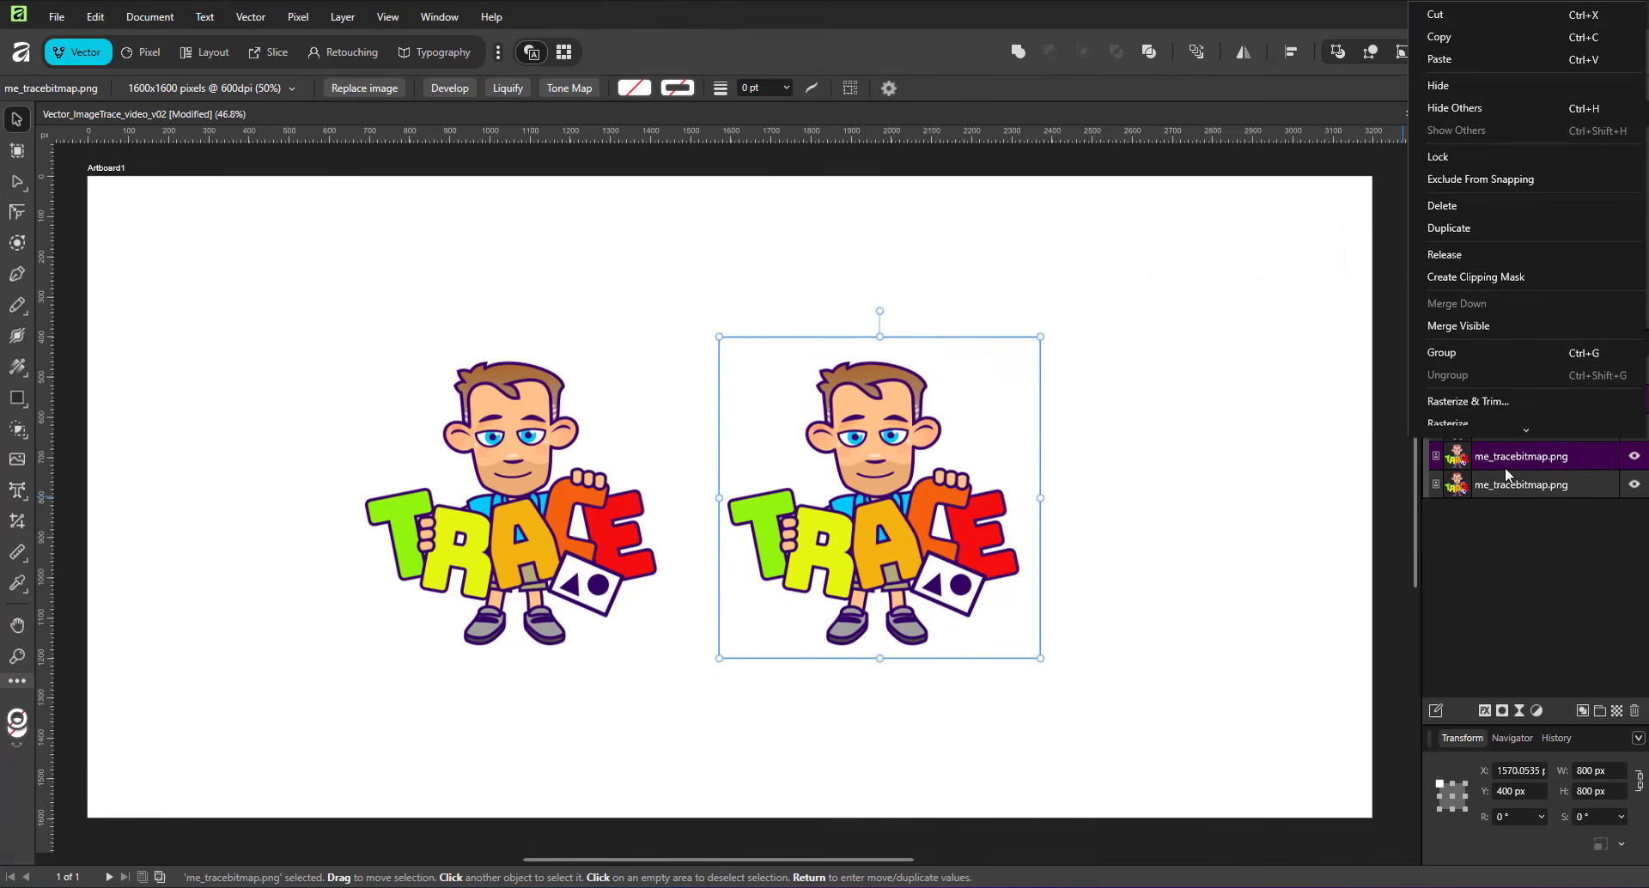
pyautogui.click(1463, 422)
# - Start an Image Trace of the rasterized copy and examine the previewed eyes, face, collar and letters up close
pyautogui.click(297, 17)
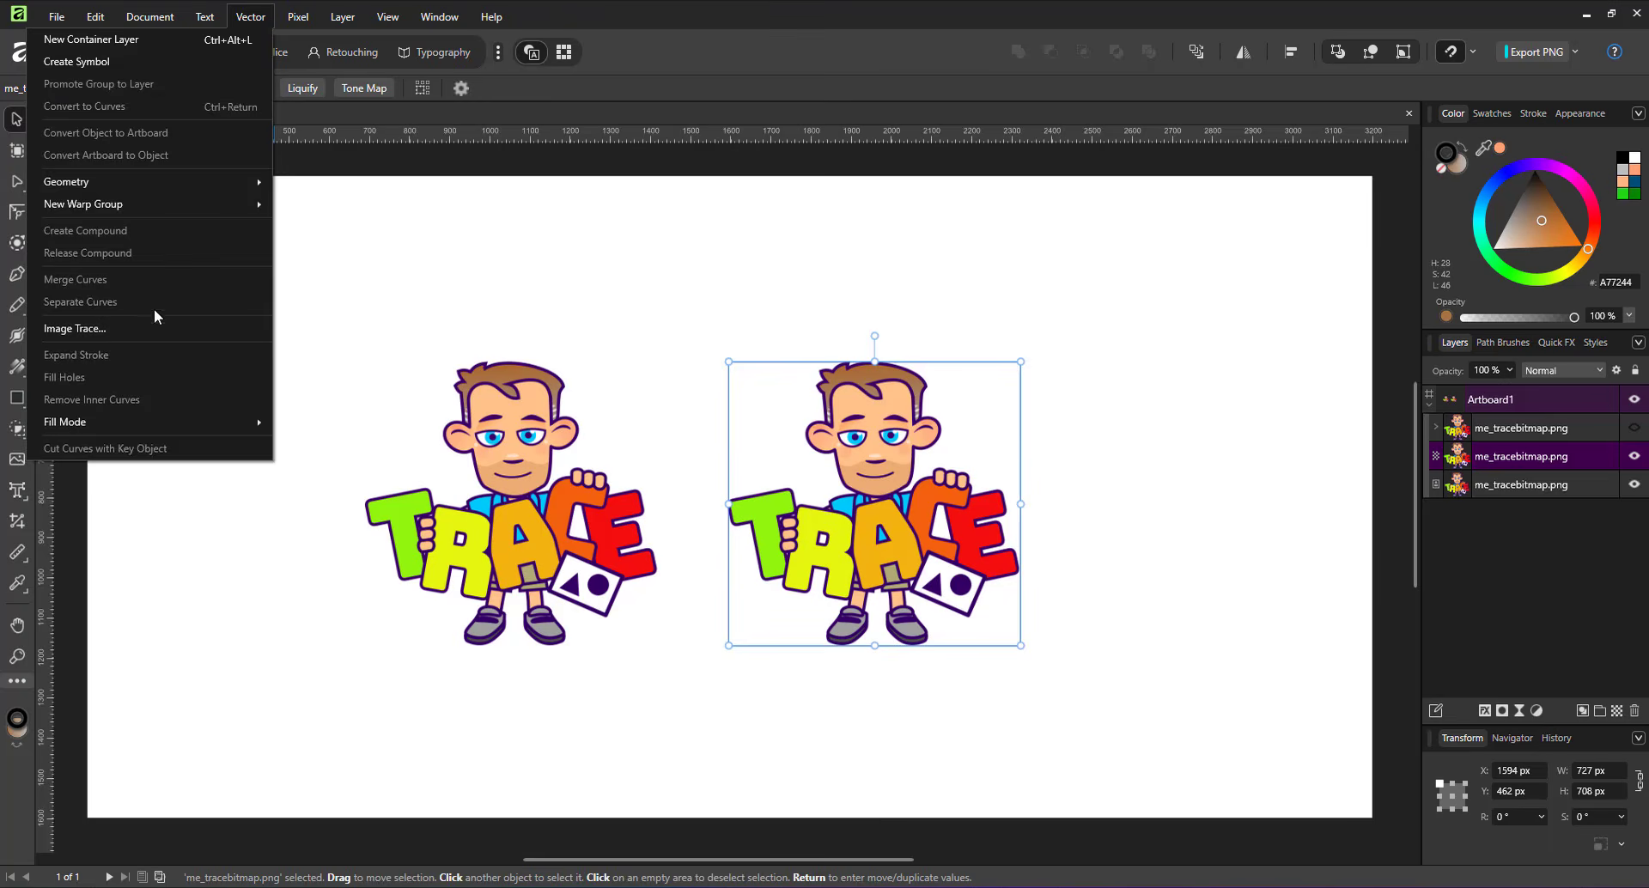
pyautogui.click(86, 326)
pyautogui.scroll(10, 909, 479)
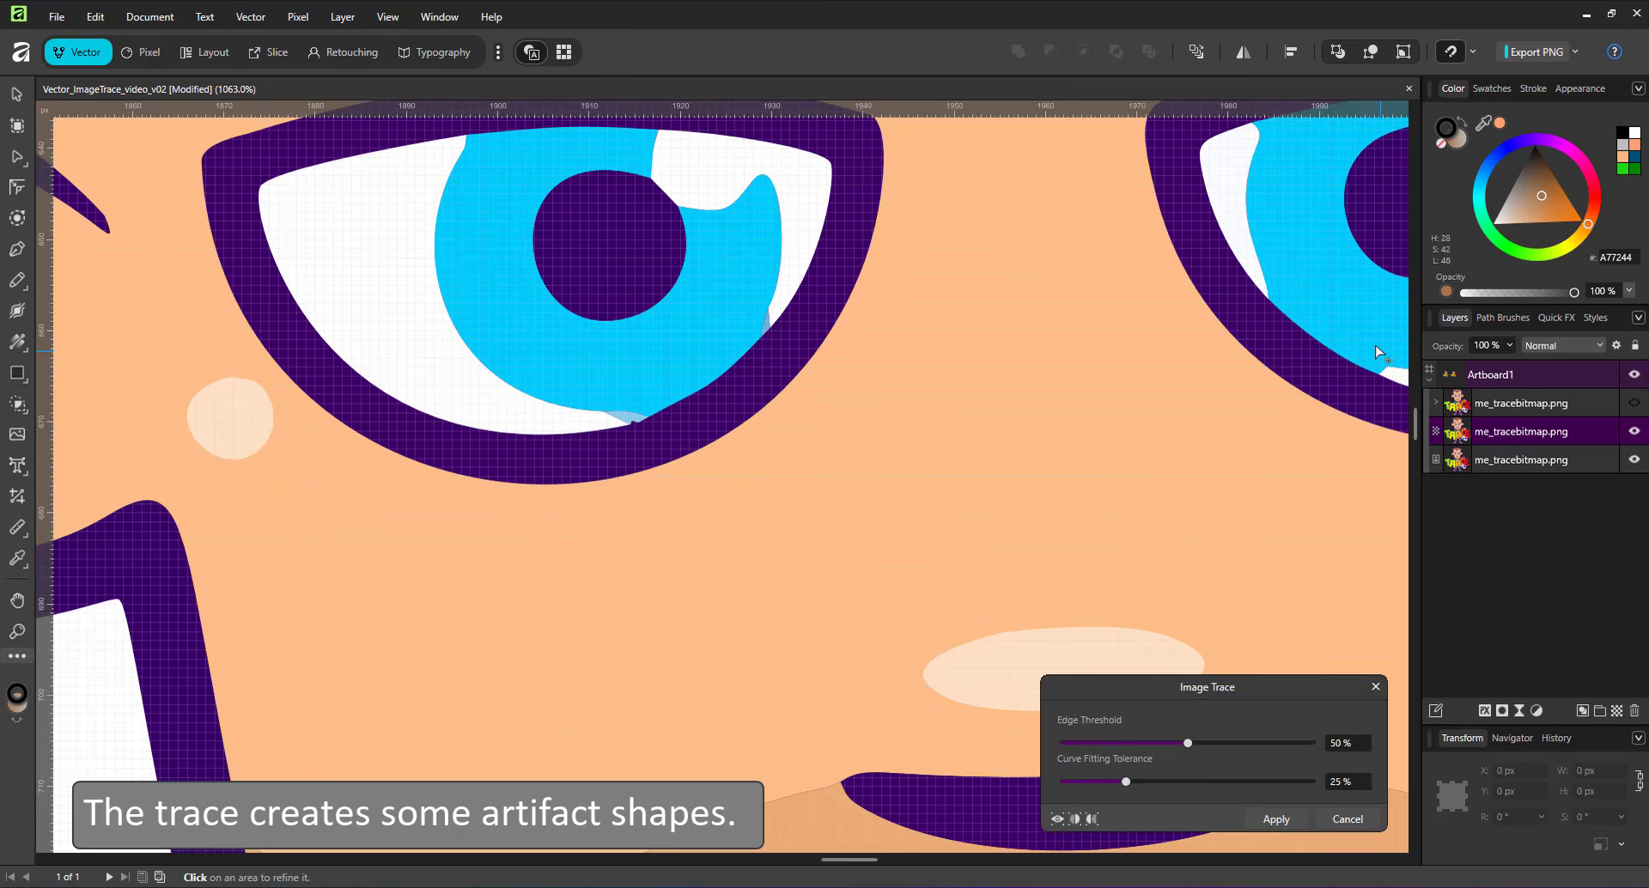
pyautogui.scroll(-10, 962, 545)
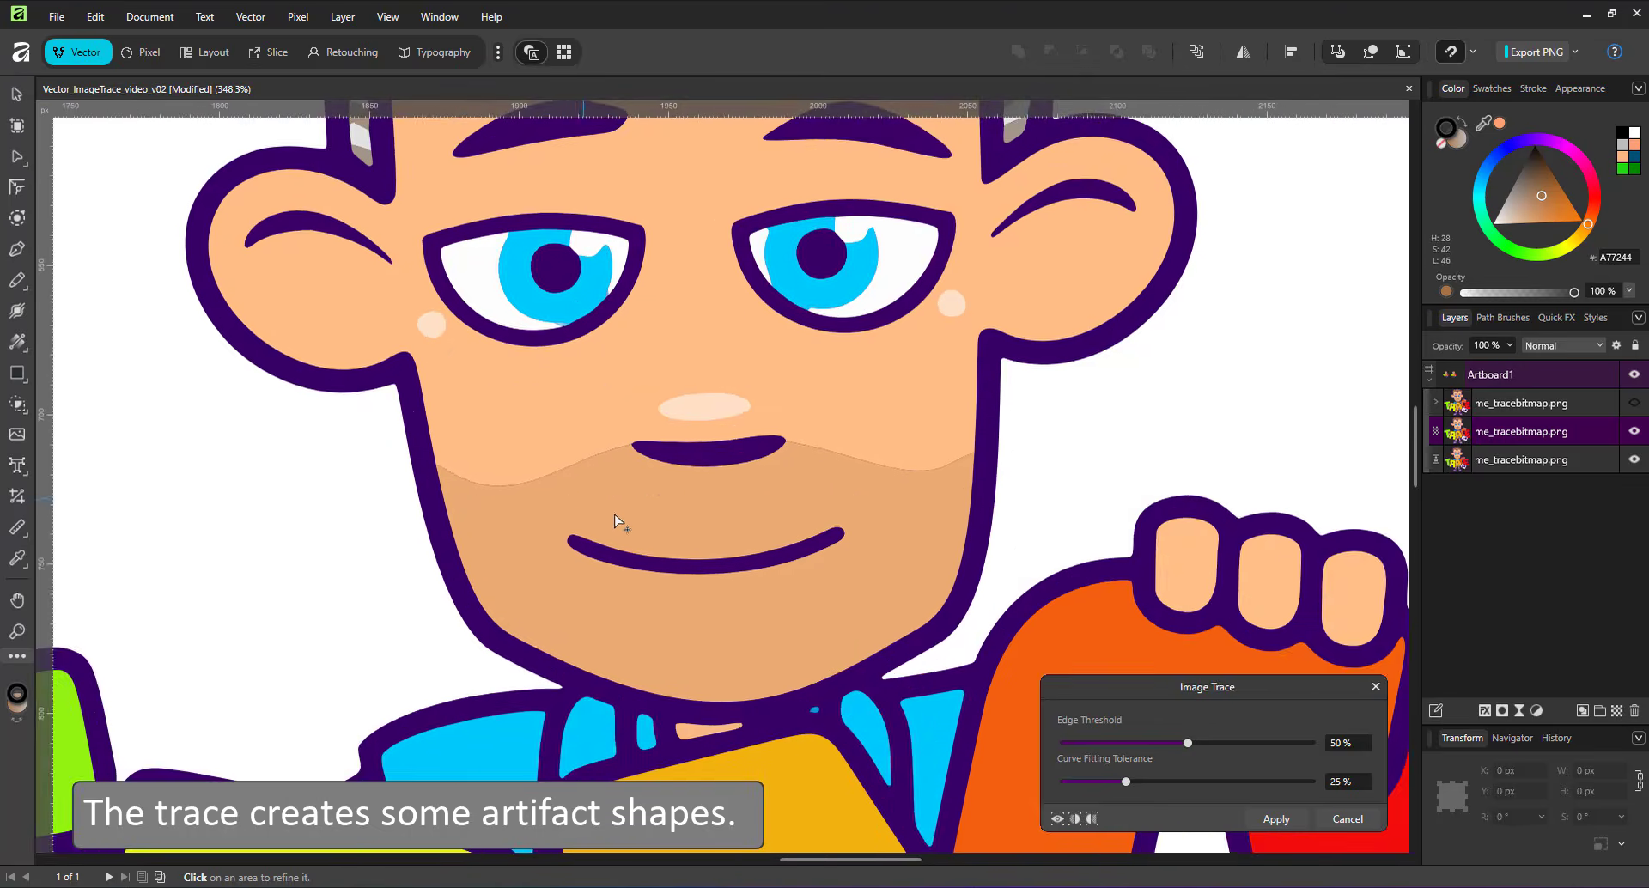
pyautogui.scroll(4, 745, 657)
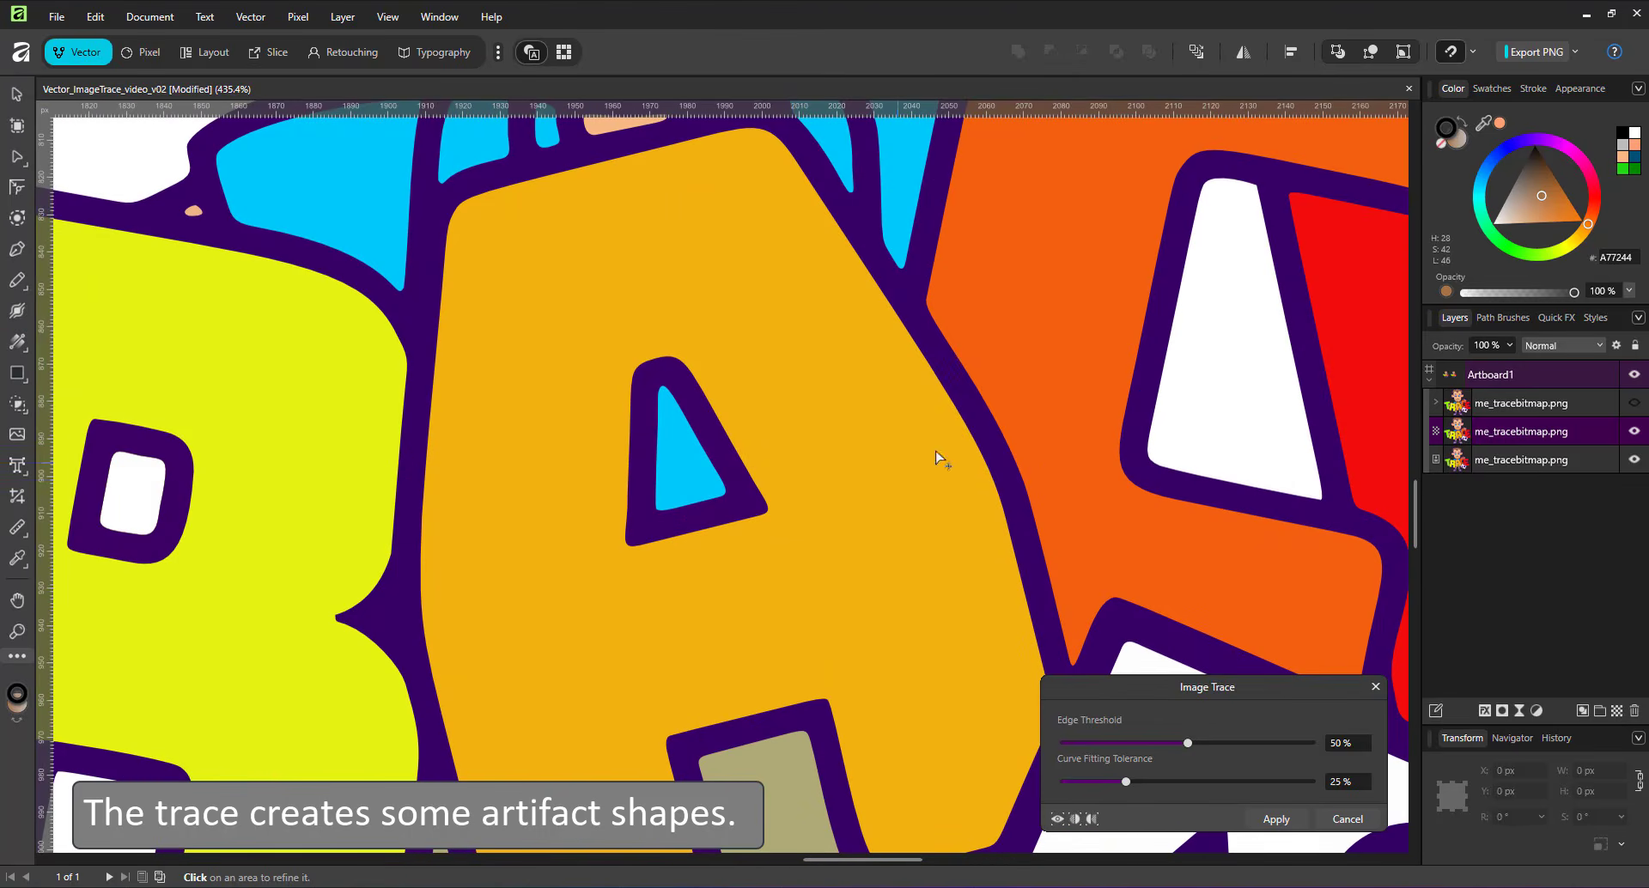
pyautogui.scroll(-3, 940, 458)
pyautogui.scroll(7, 631, 267)
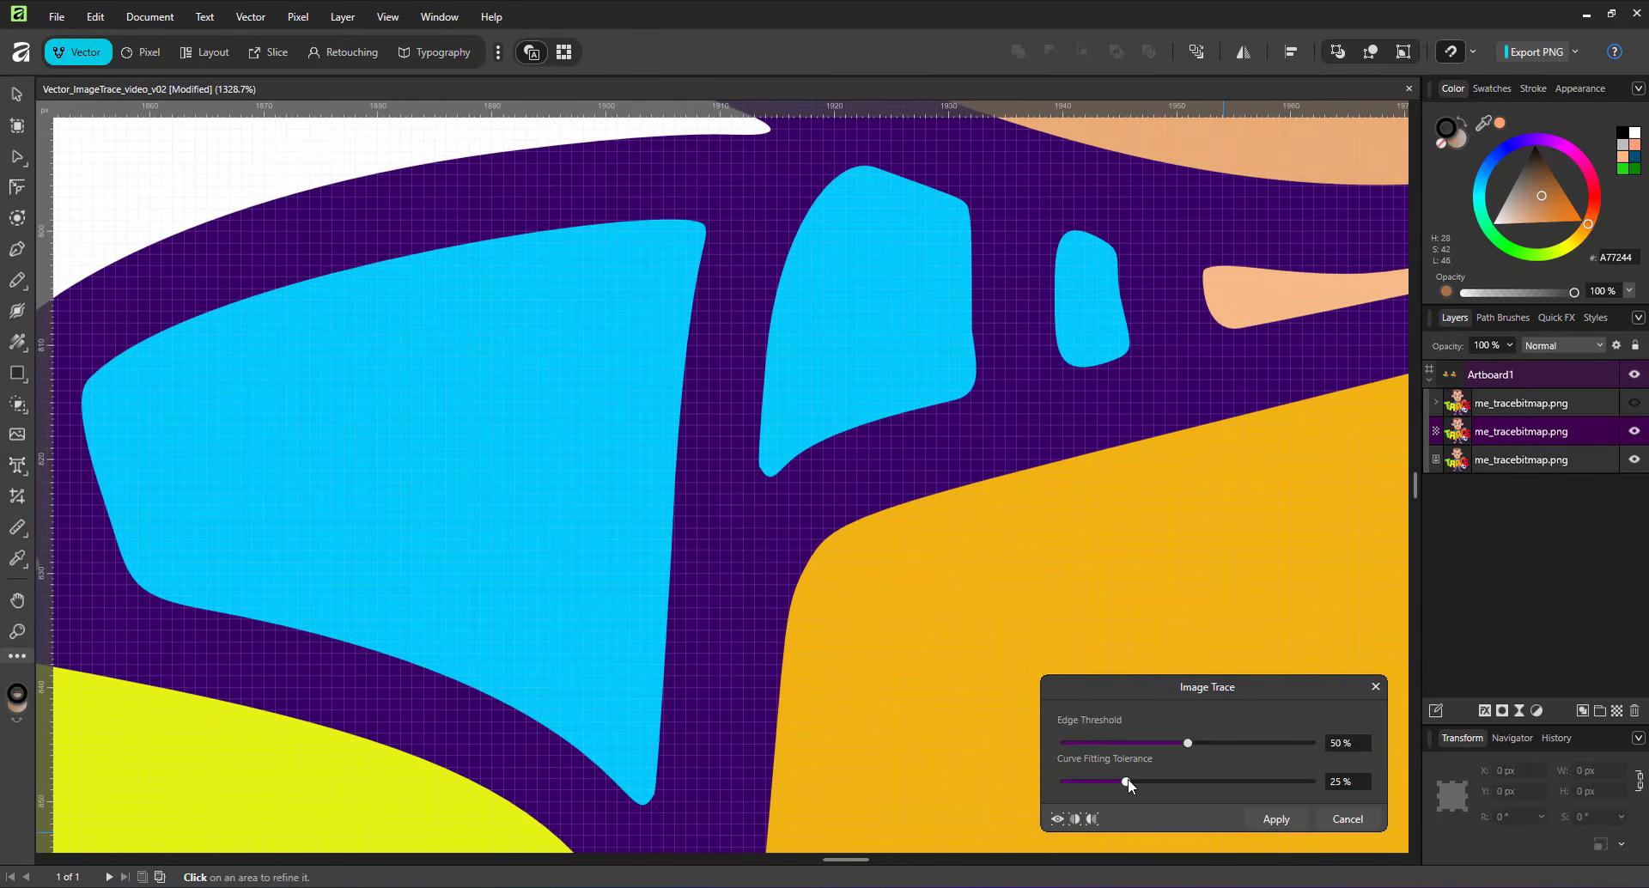
# - Try a curve fitting tolerance of 68%, set it to 0%, and apply the trace
pyautogui.moveTo(1127, 780); pyautogui.dragTo(1172, 790)
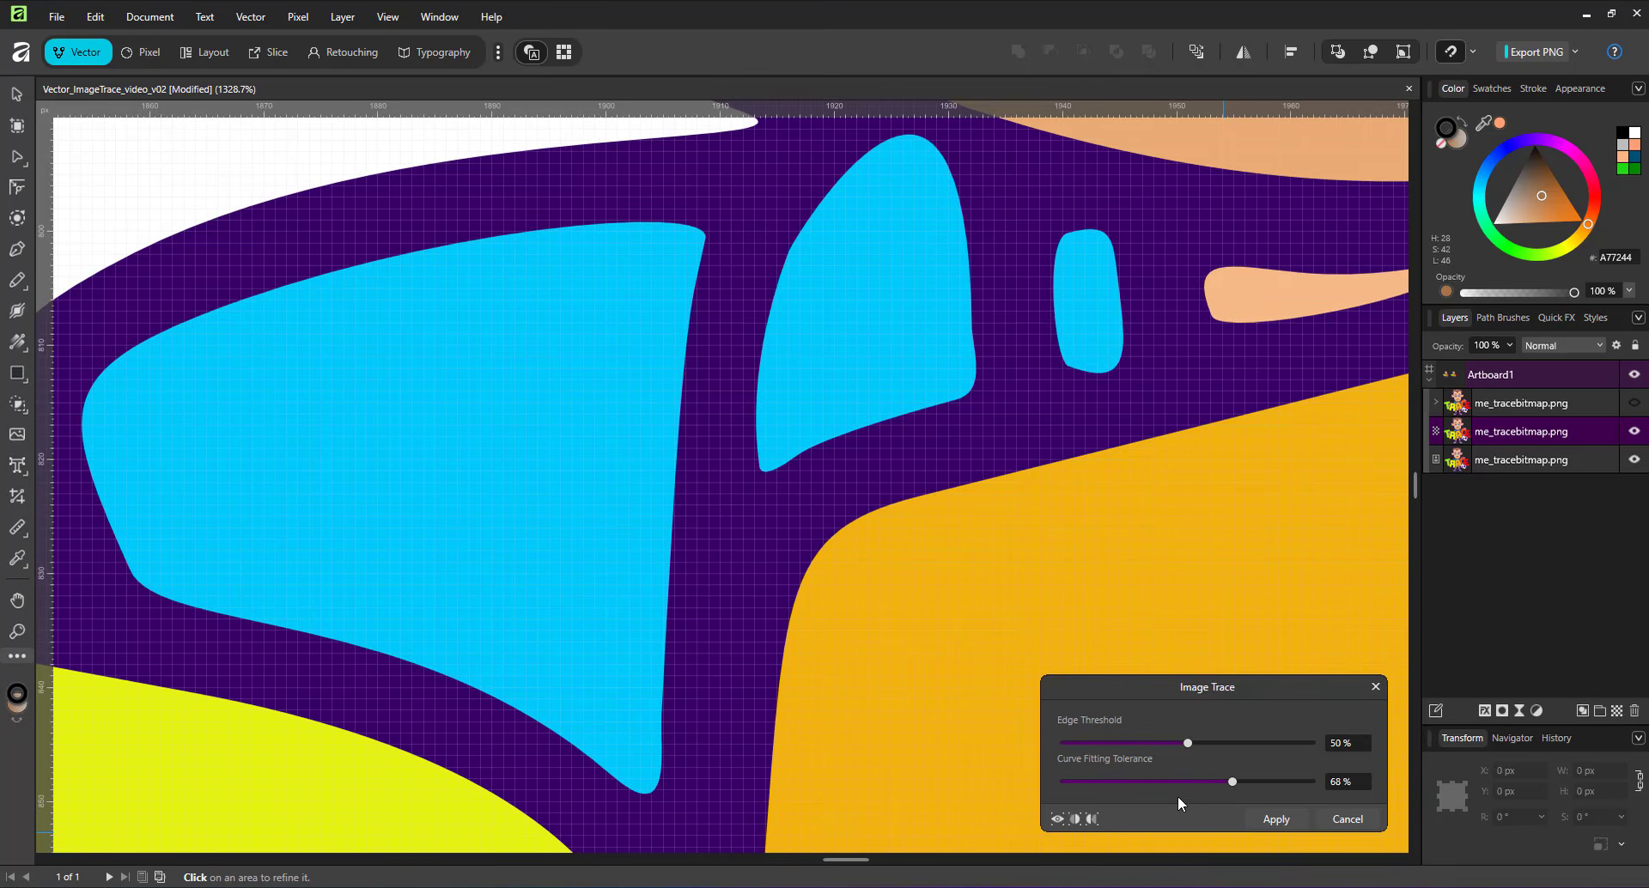
pyautogui.moveTo(1079, 780); pyautogui.dragTo(1025, 790)
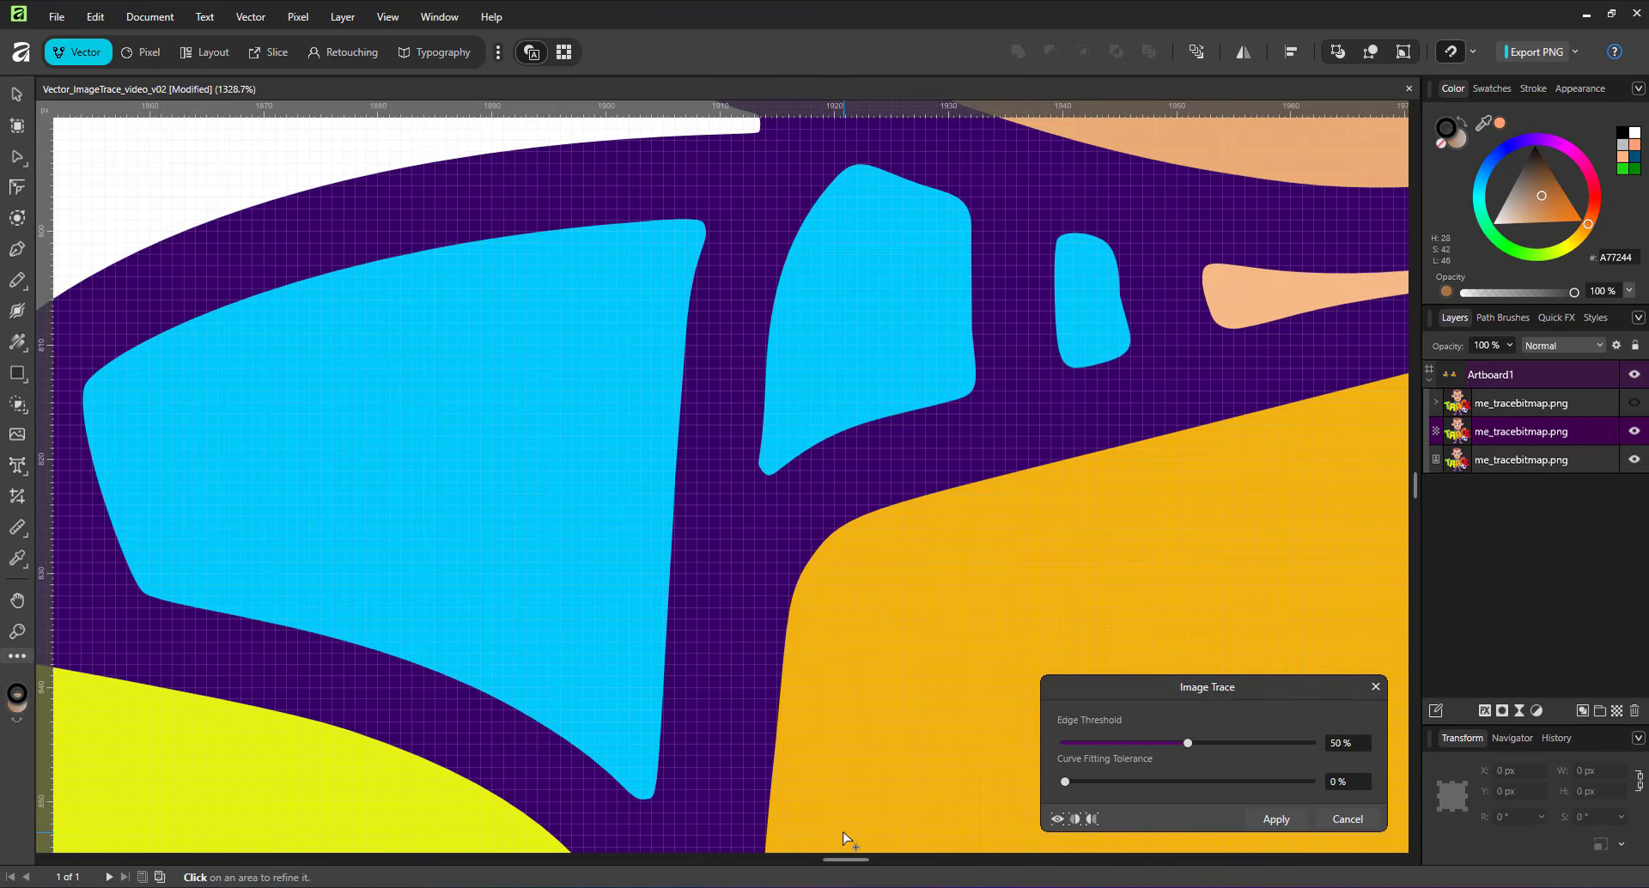
pyautogui.click(1286, 824)
# - Divide the new tracing's purple silhouette curve into its parts and merge them again with Boolean Add
pyautogui.scroll(1, 945, 558)
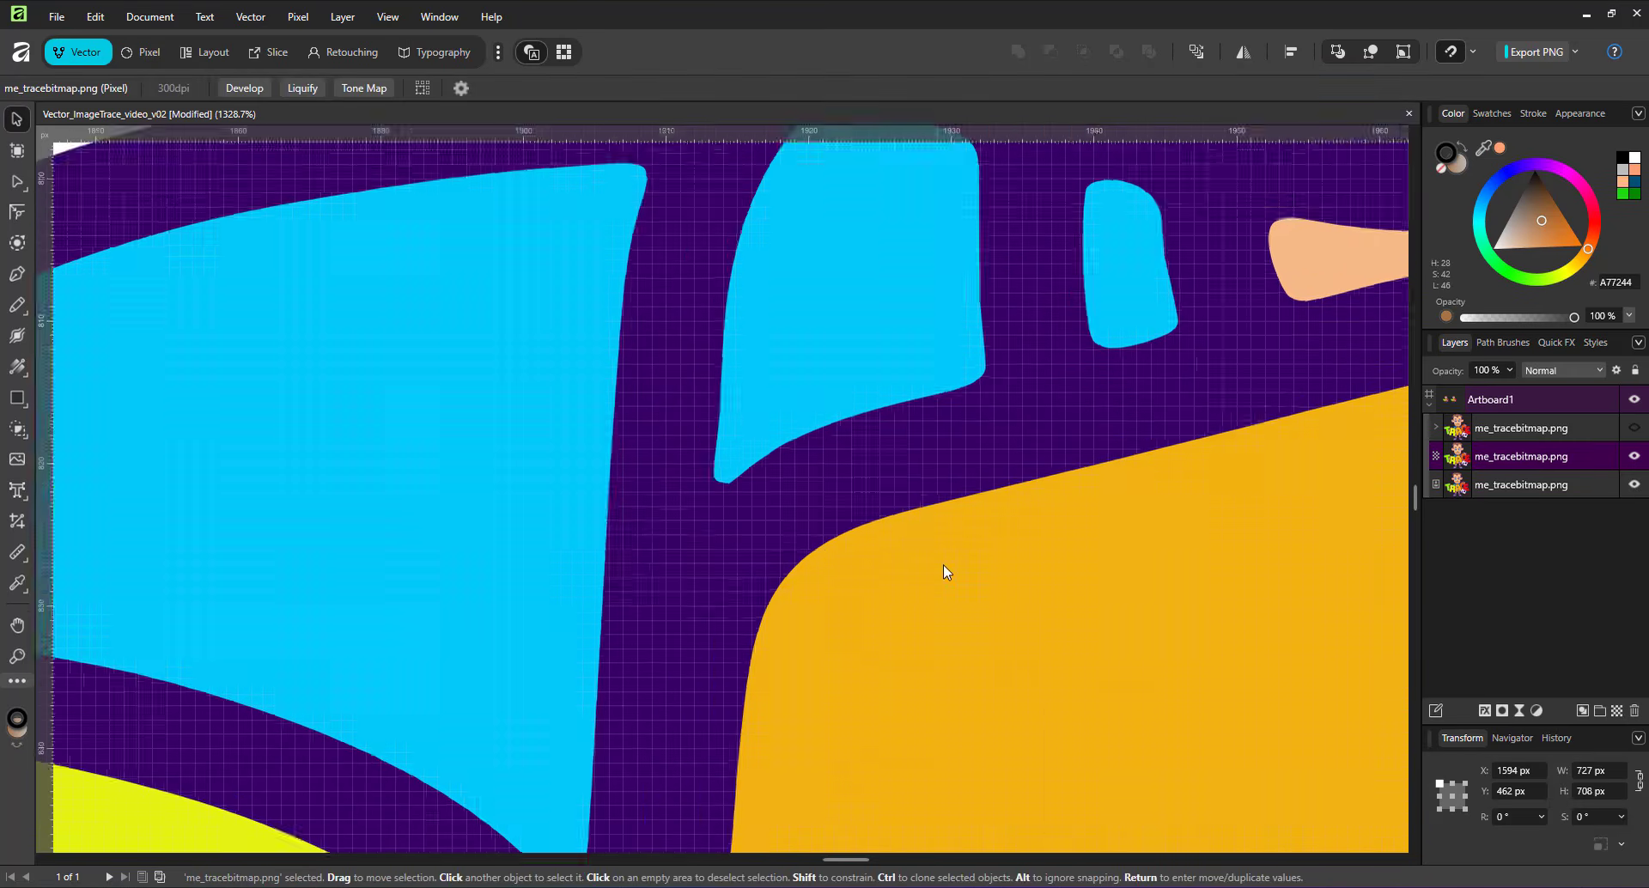
pyautogui.scroll(-11, 1064, 536)
pyautogui.moveTo(1070, 536); pyautogui.dragTo(924, 394)
pyautogui.press('a')
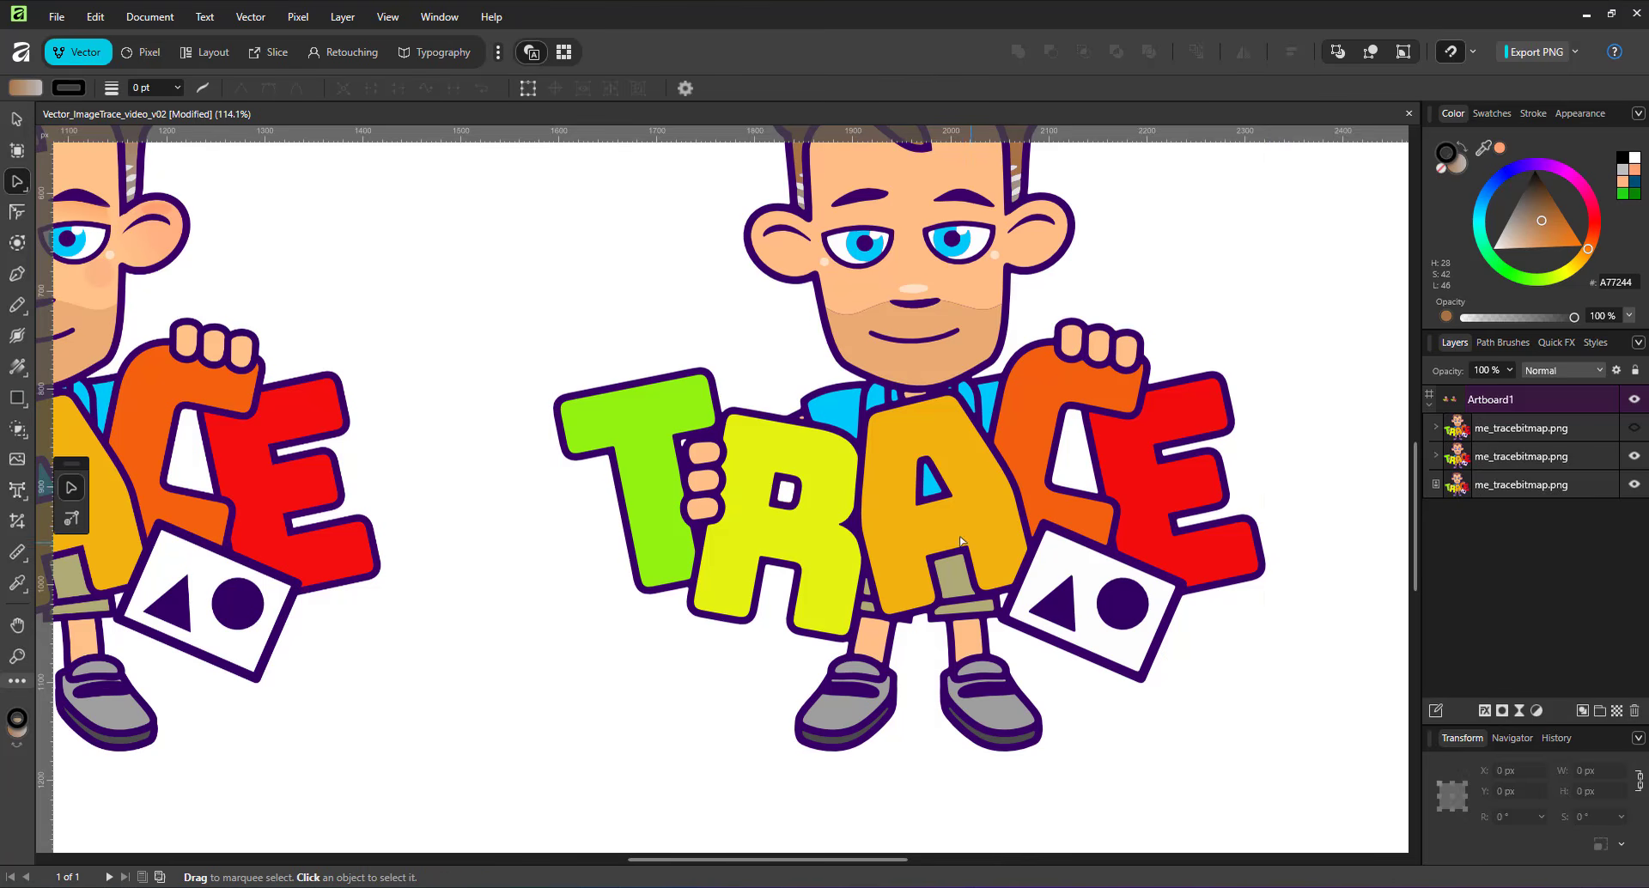
pyautogui.click(726, 399)
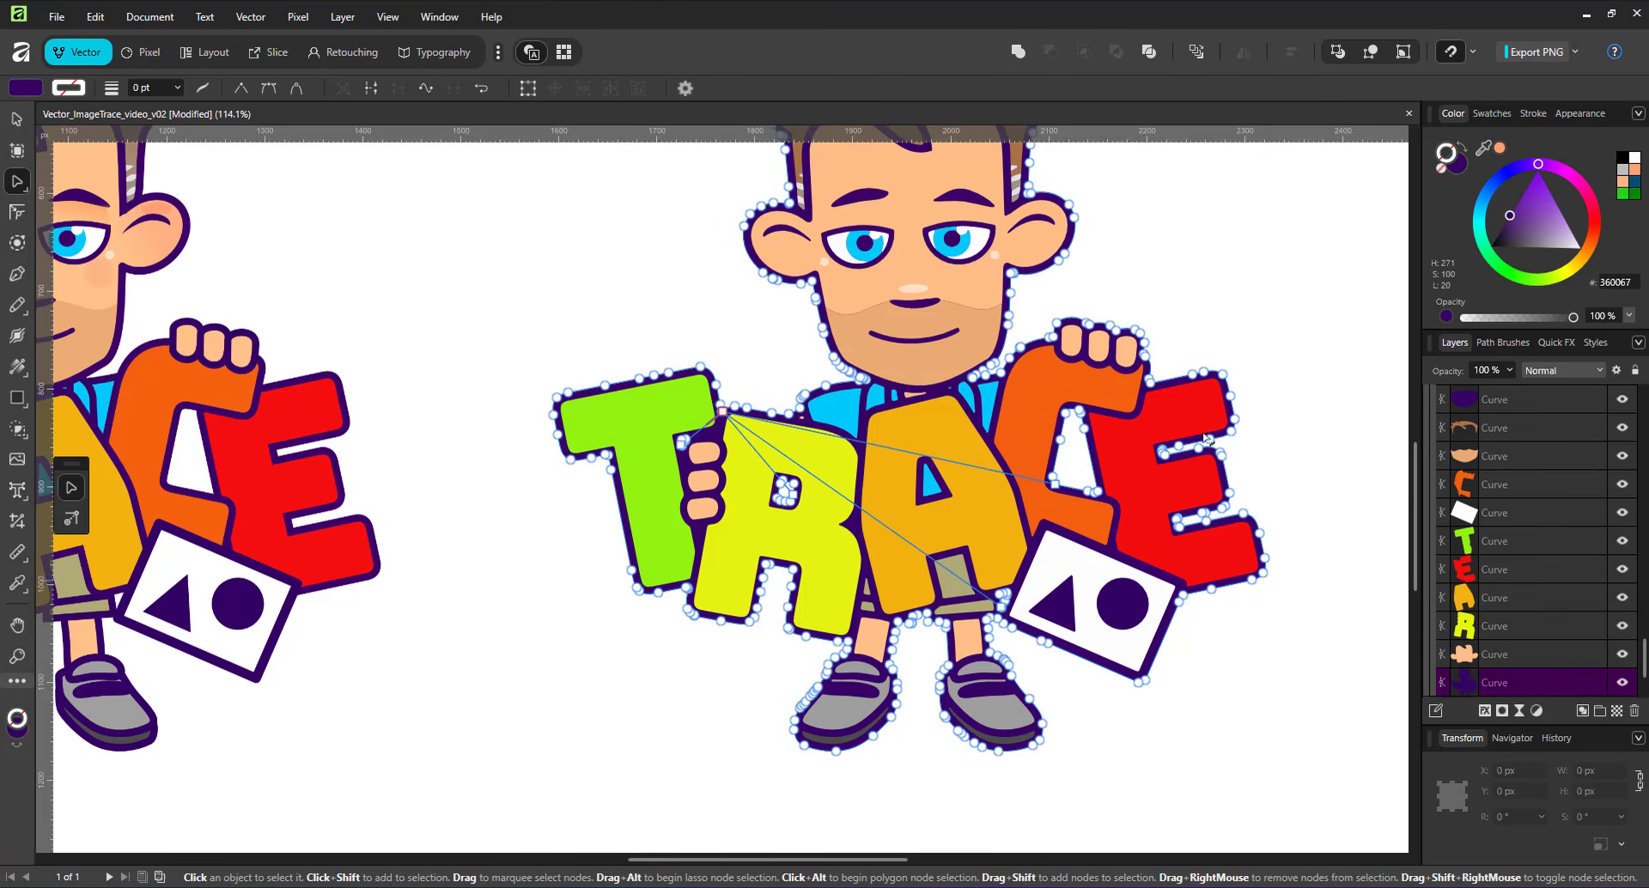
pyautogui.press('v')
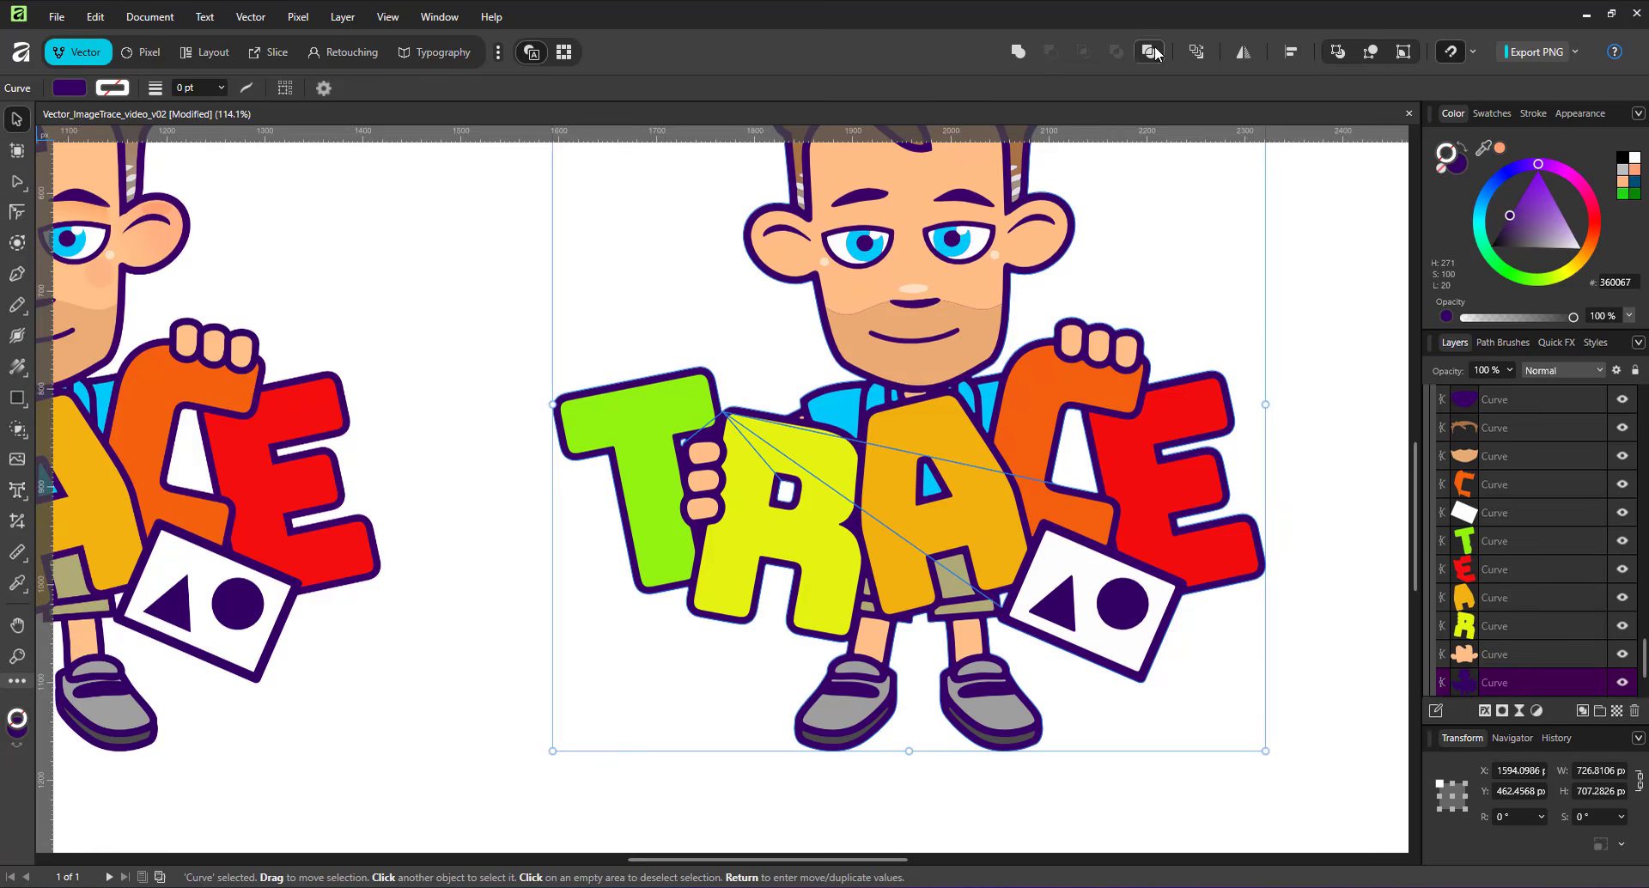
pyautogui.click(1021, 54)
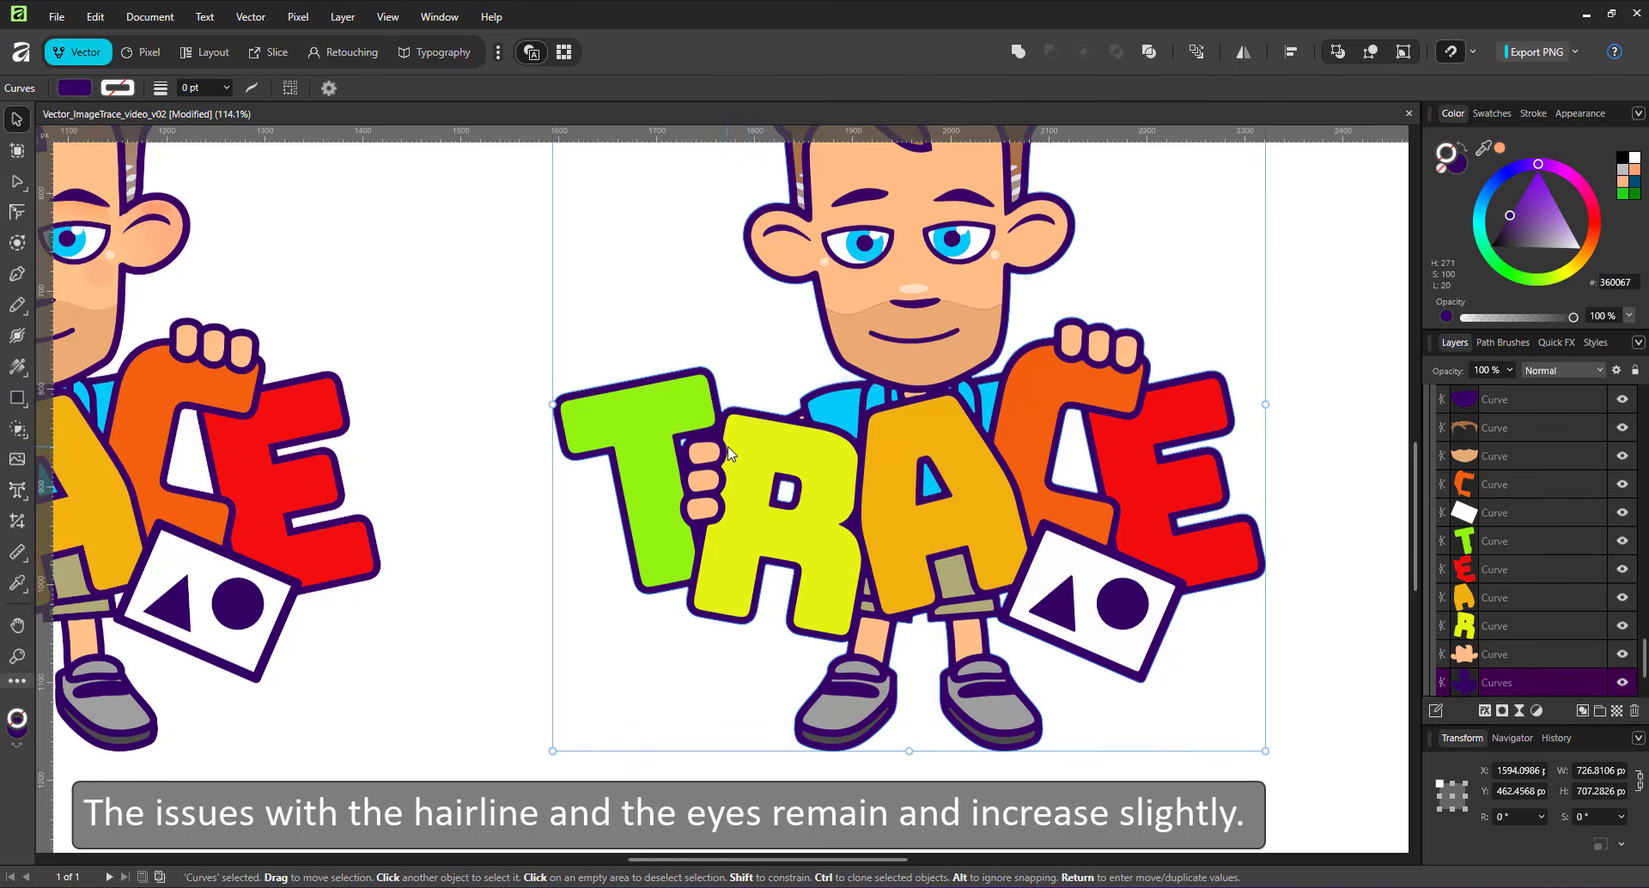
# - Inspect the beard edge, mouth and eyes of the new tracing, selecting the beard and face curves
pyautogui.scroll(1, 728, 452)
pyautogui.scroll(8, 1000, 446)
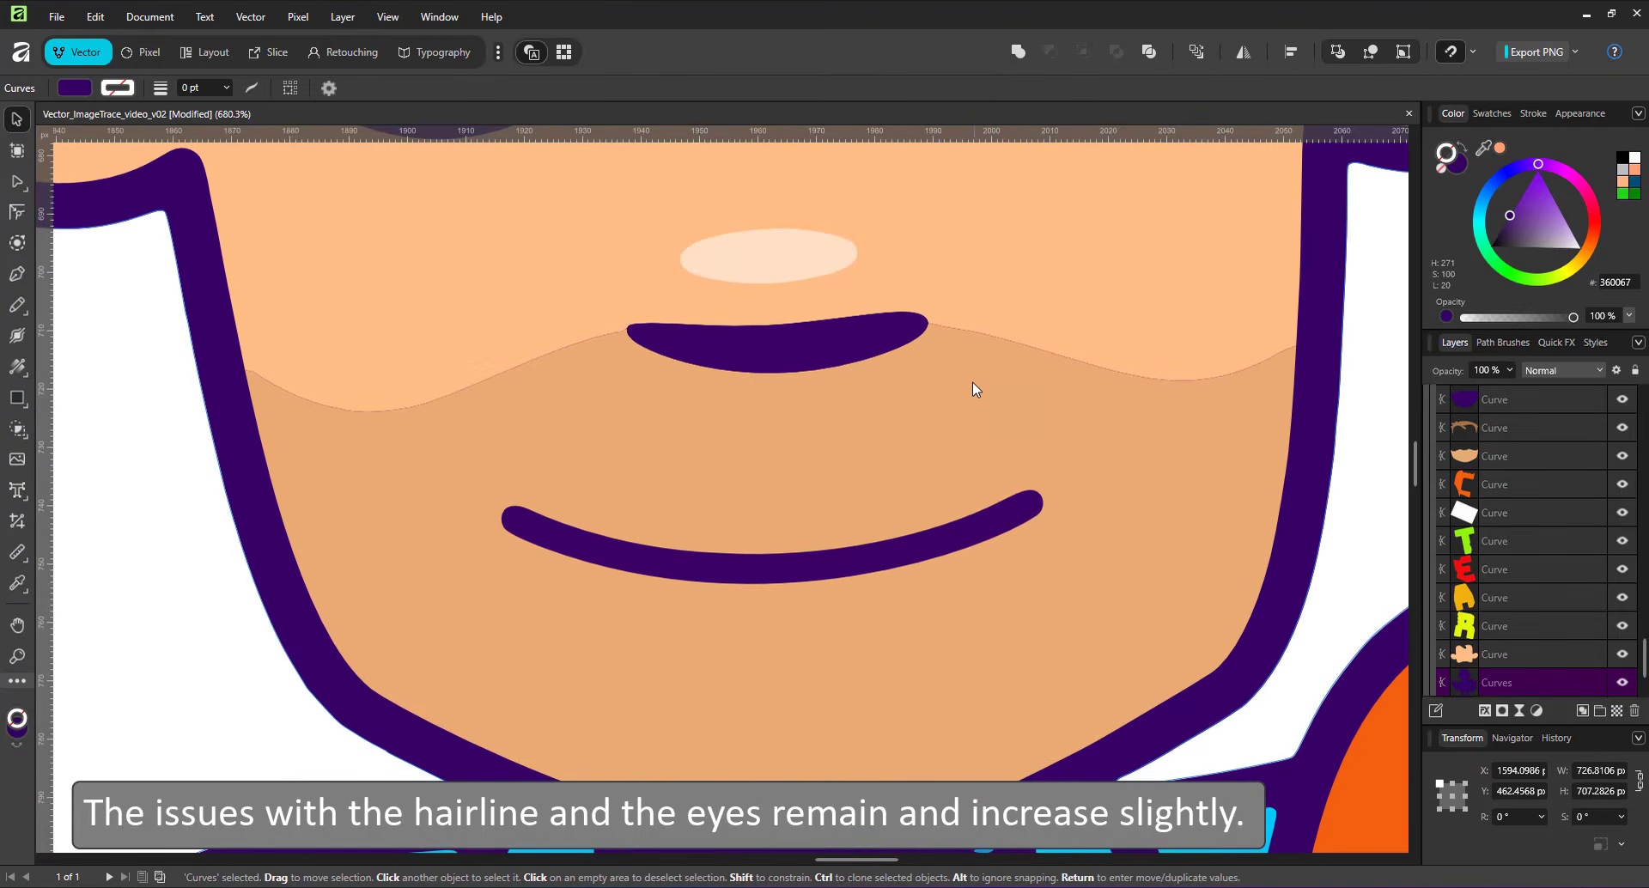
pyautogui.scroll(4, 977, 388)
pyautogui.scroll(-7, 945, 397)
pyautogui.click(877, 419)
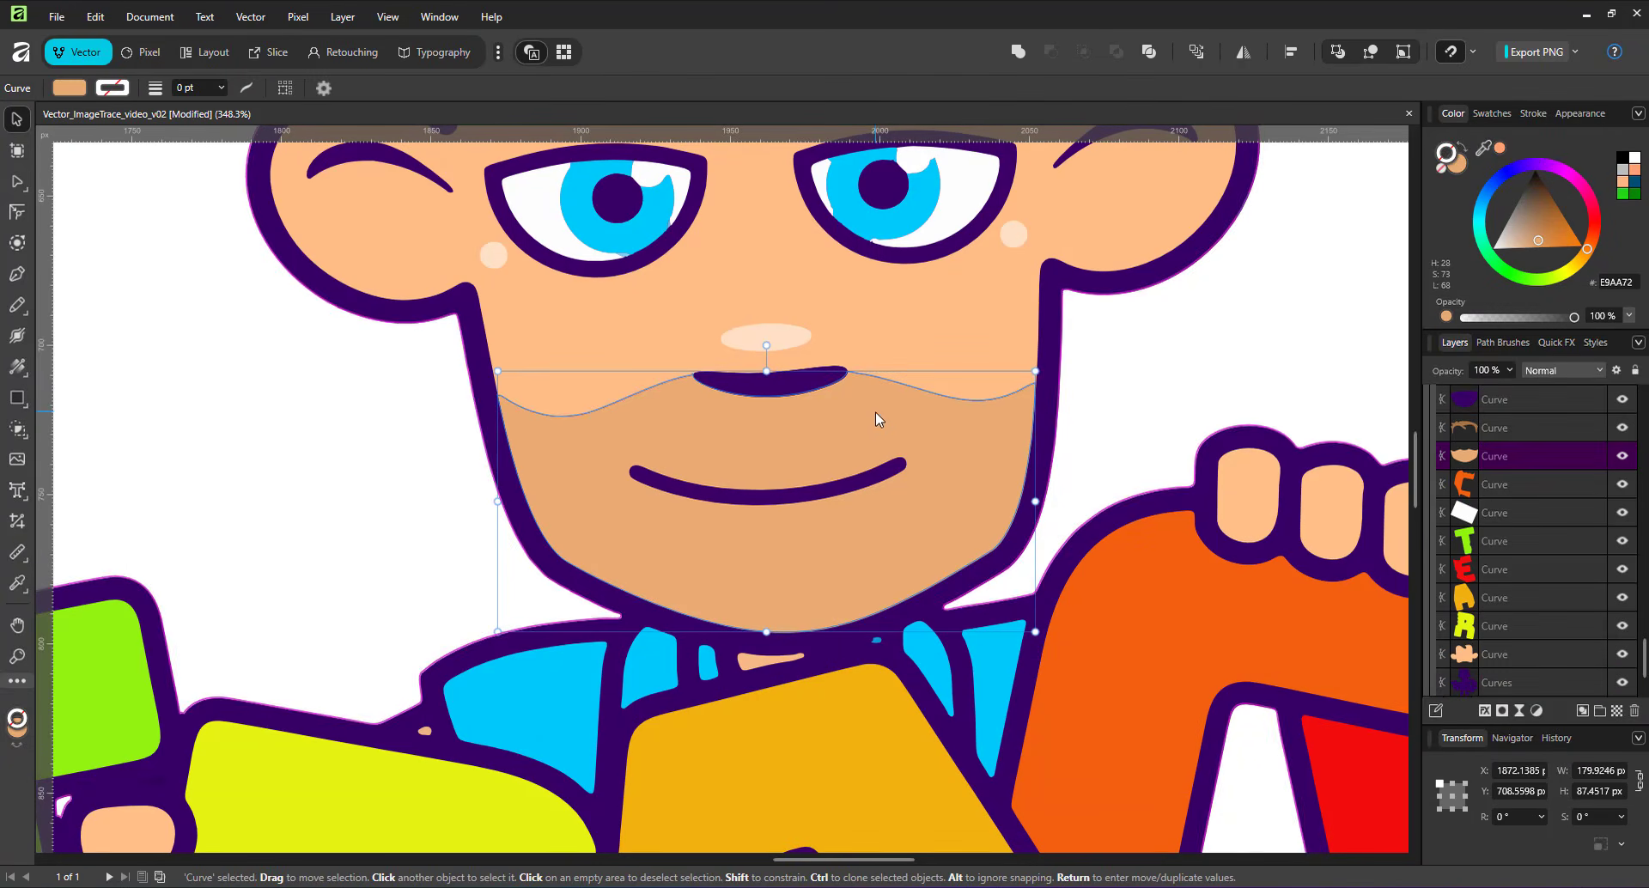
pyautogui.click(923, 423)
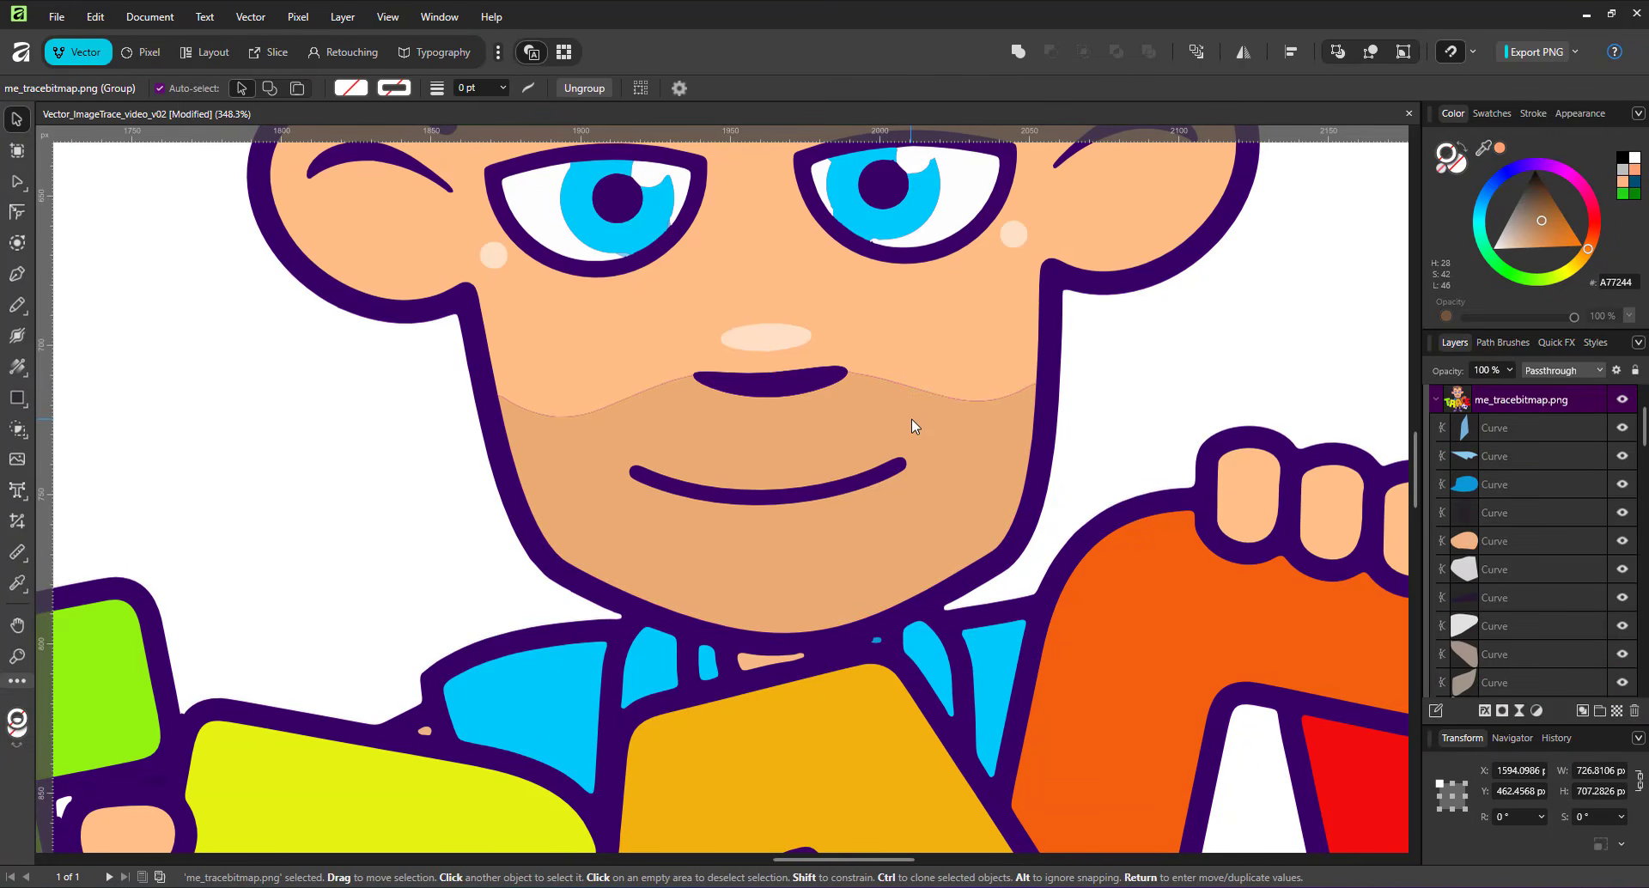
pyautogui.doubleClick(925, 421)
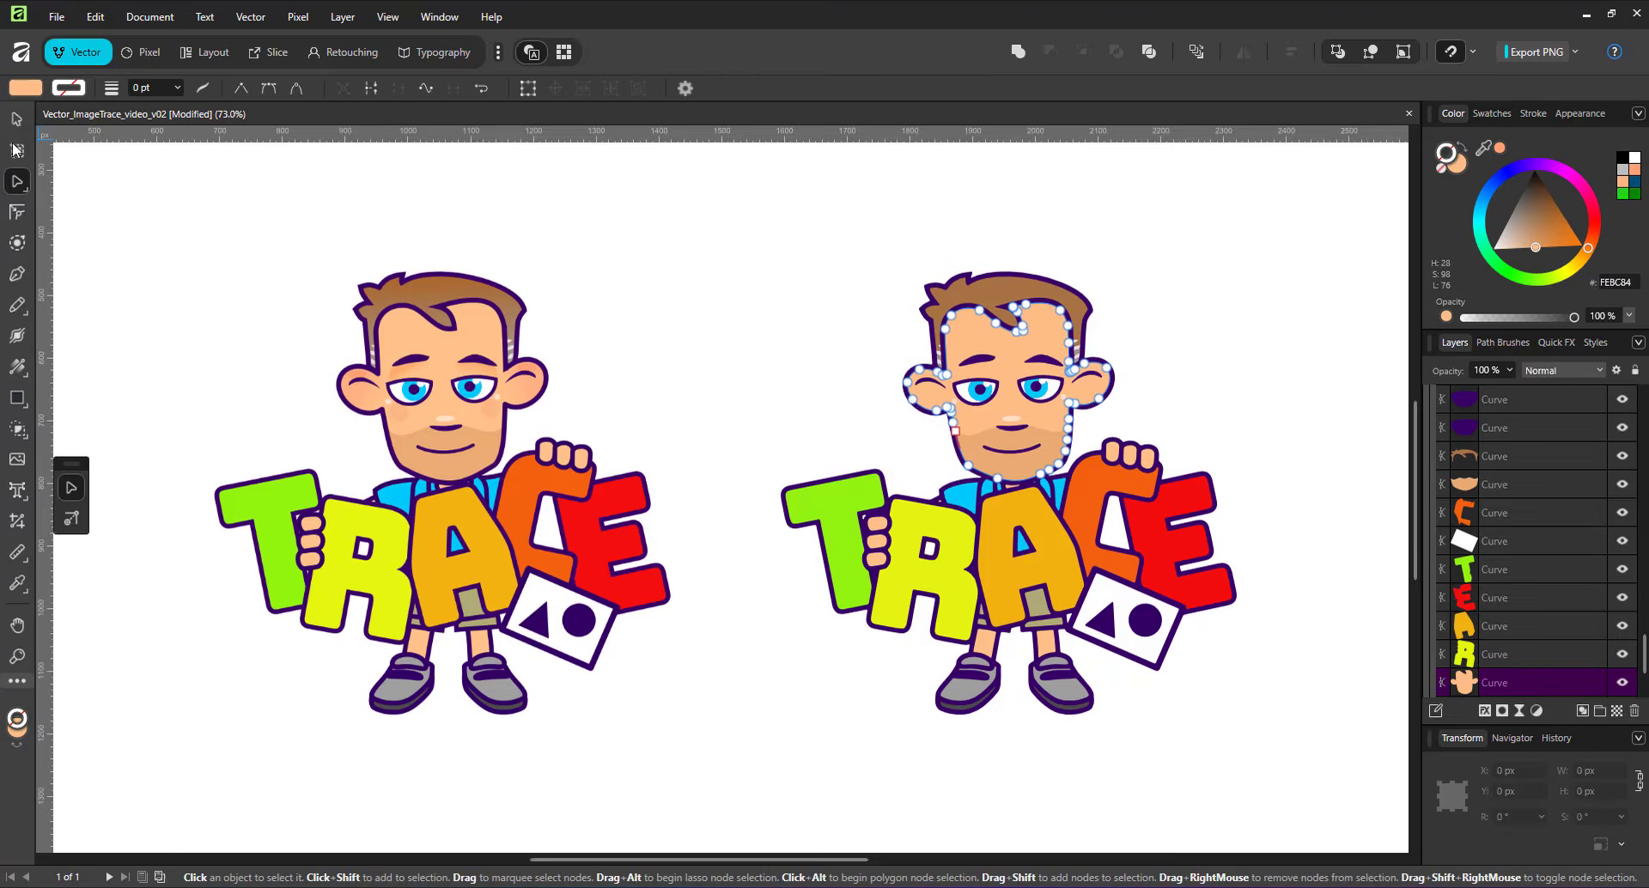
# - Hide the second tracing and scale the original image down to 400 × 400 px
pyautogui.click(22, 123)
pyautogui.click(636, 421)
pyautogui.scroll(4, 1616, 614)
pyautogui.moveTo(1642, 633); pyautogui.dragTo(1637, 413)
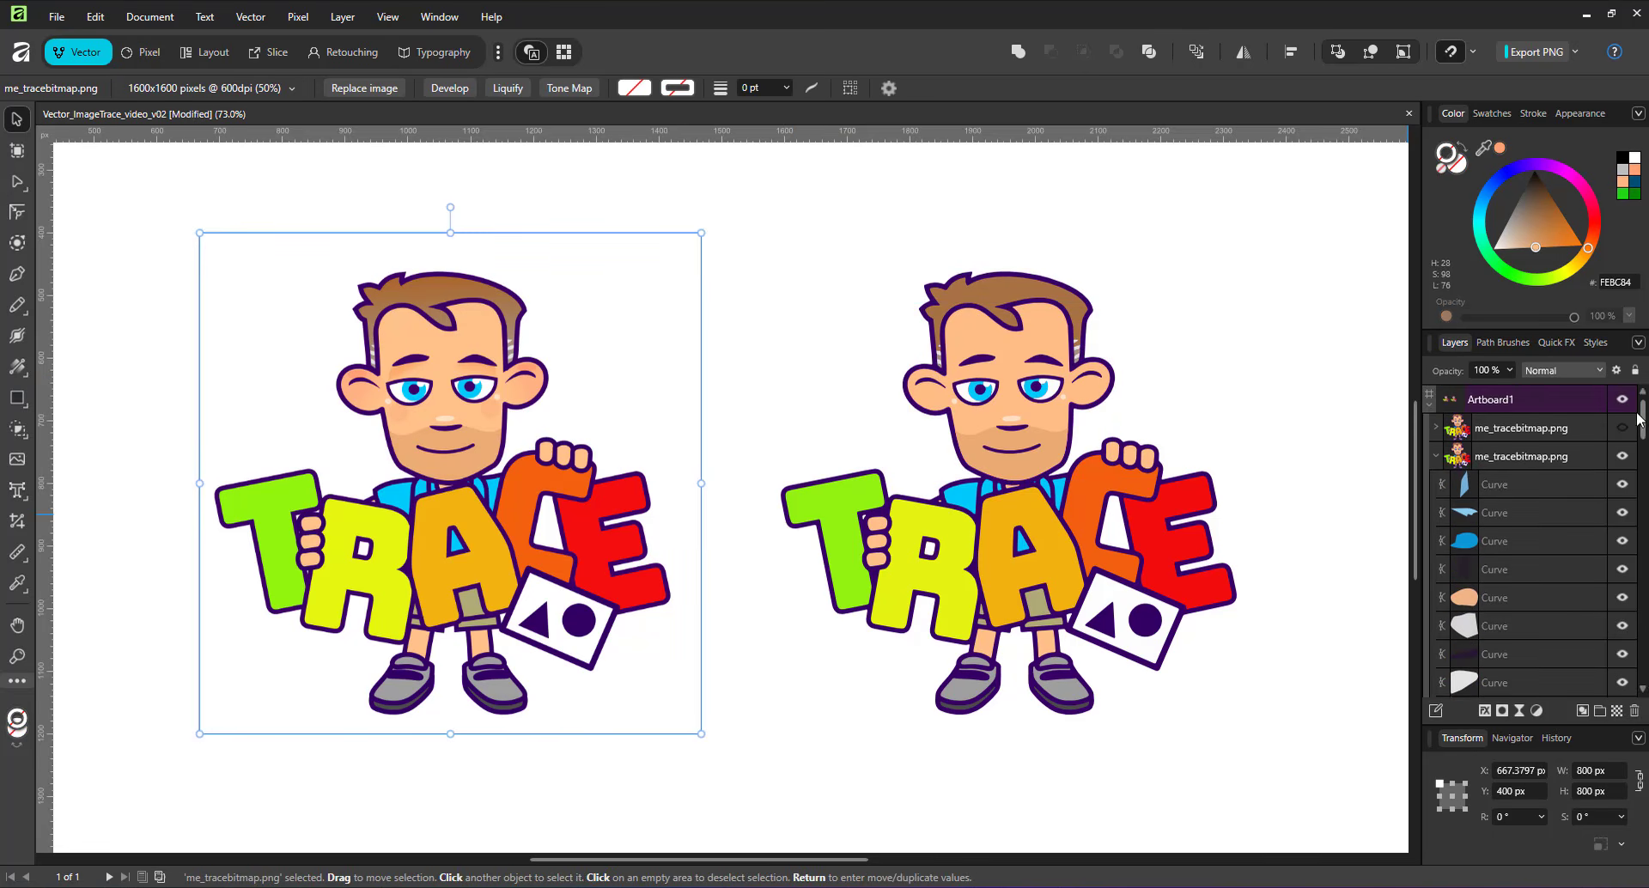
pyautogui.click(1622, 455)
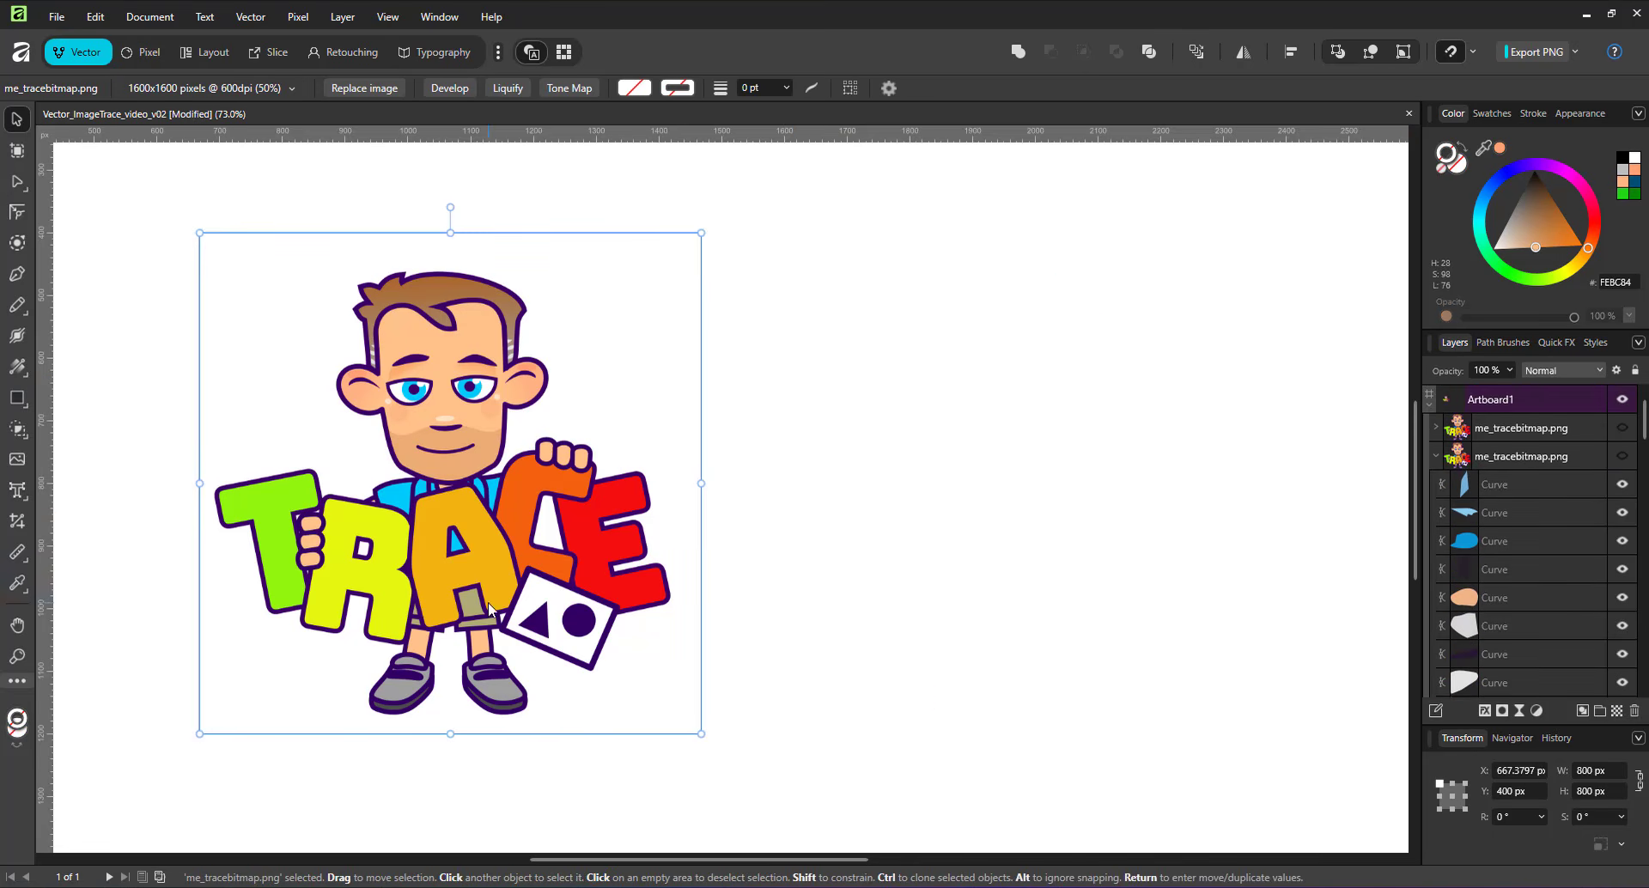
pyautogui.moveTo(1608, 771); pyautogui.dragTo(1517, 784)
pyautogui.write('400')
pyautogui.press('Return')
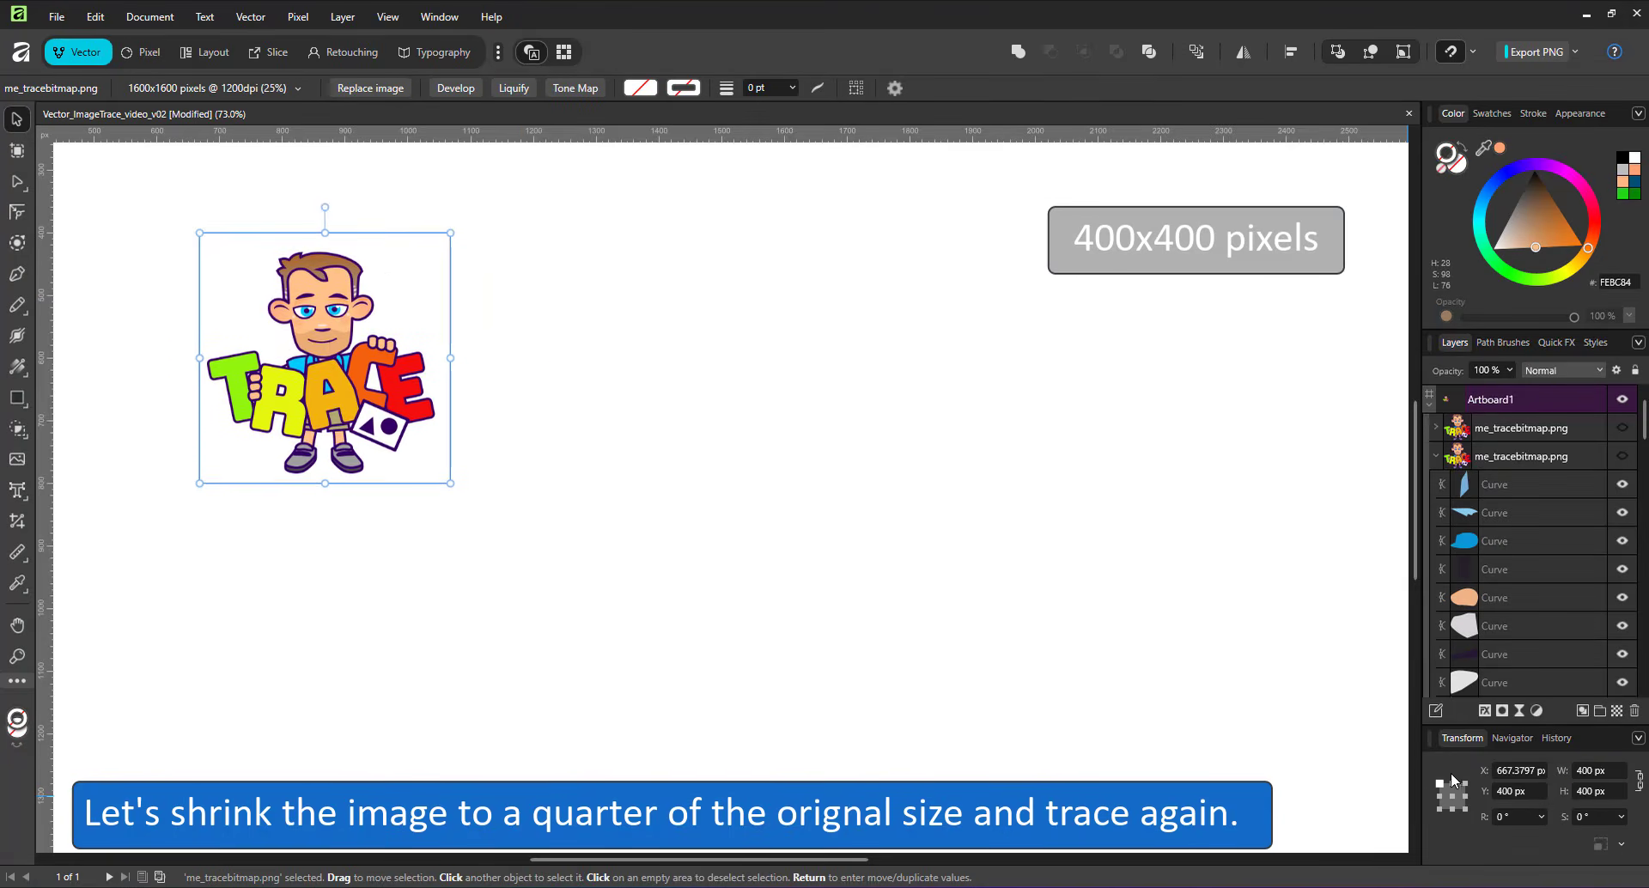
# - Duplicate the 400 × 400 px image beside the original and try tracing the copy with edge threshold 14% and curve fitting tolerance 47%
pyautogui.moveTo(332, 340)
pyautogui.mouseDown()
pyautogui.moveTo(369, 351)
pyautogui.moveTo(465, 462)
pyautogui.moveTo(820, 466)
pyautogui.mouseUp()
pyautogui.click(249, 16)
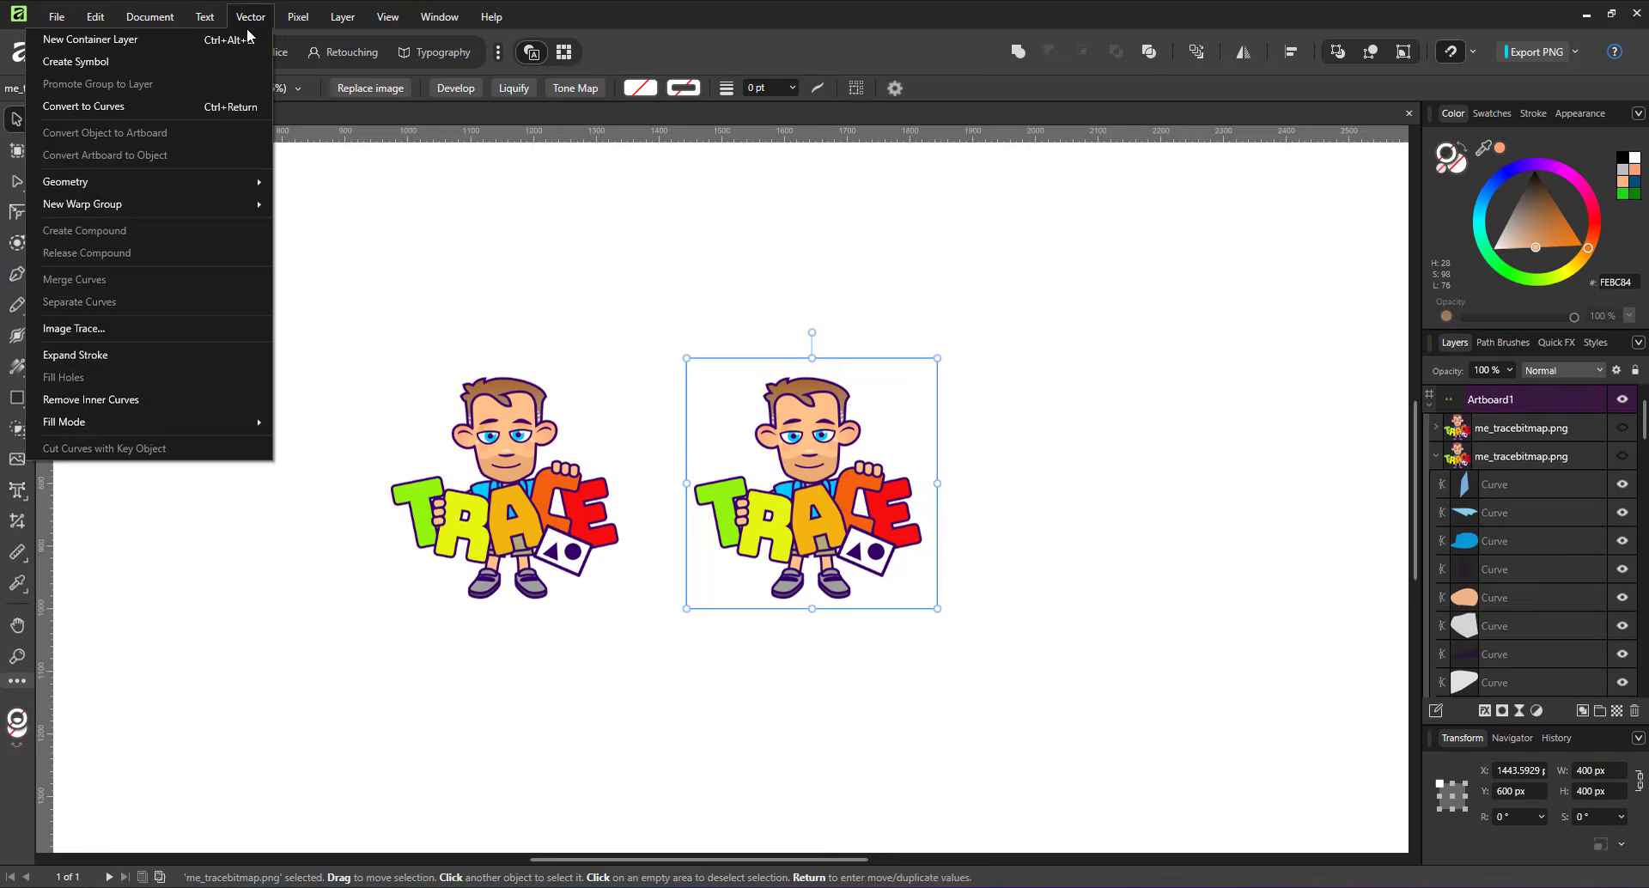
pyautogui.click(230, 328)
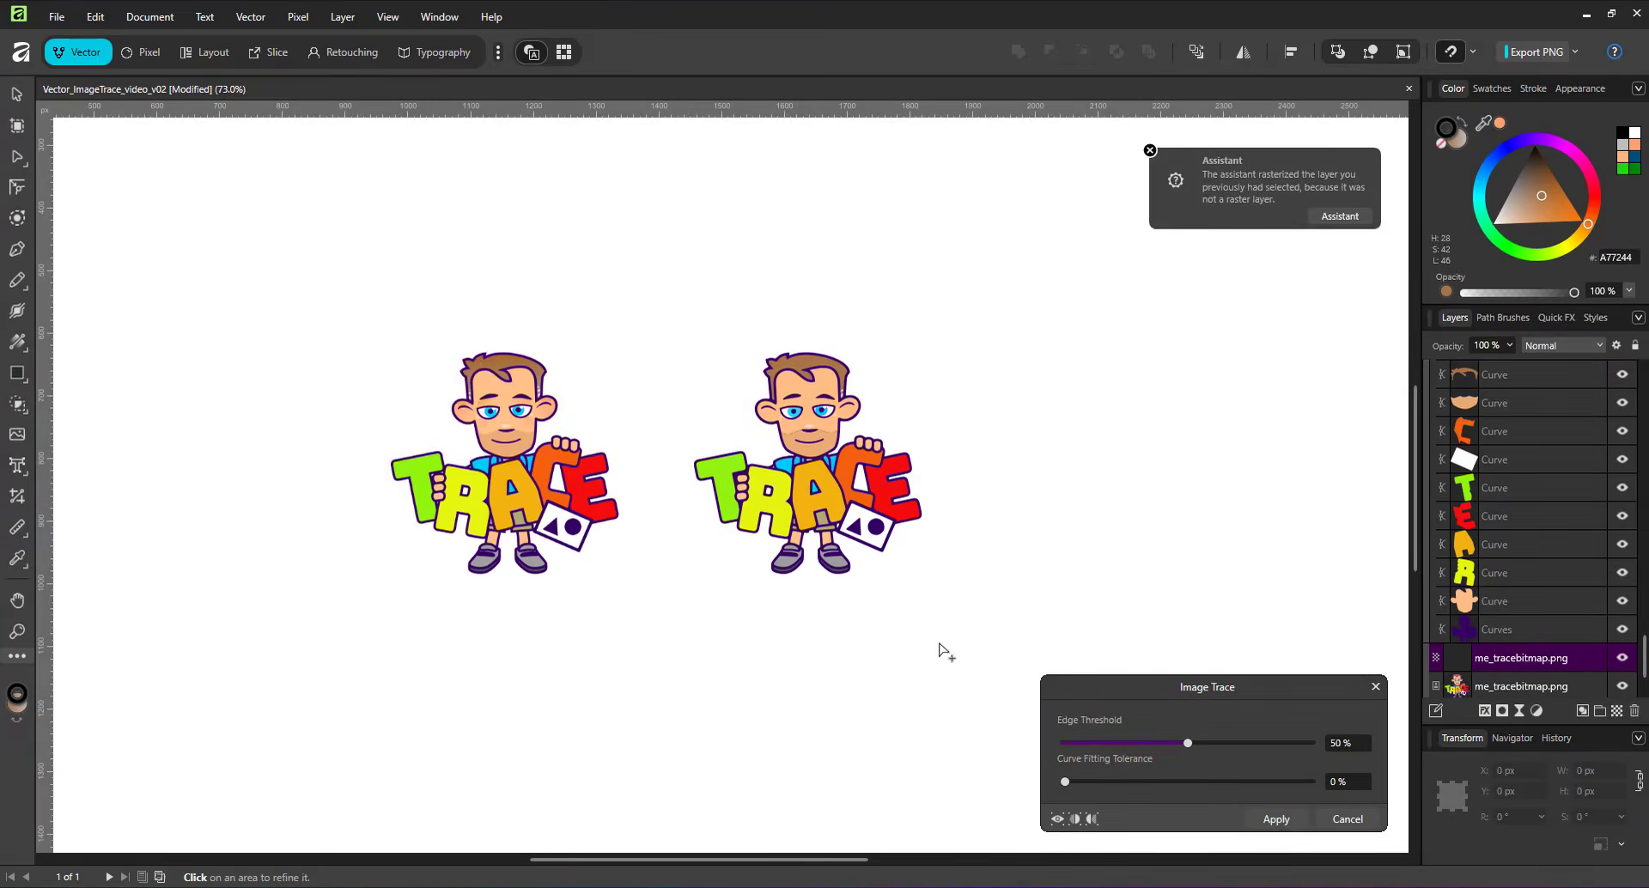
pyautogui.scroll(5, 837, 401)
pyautogui.scroll(8, 840, 401)
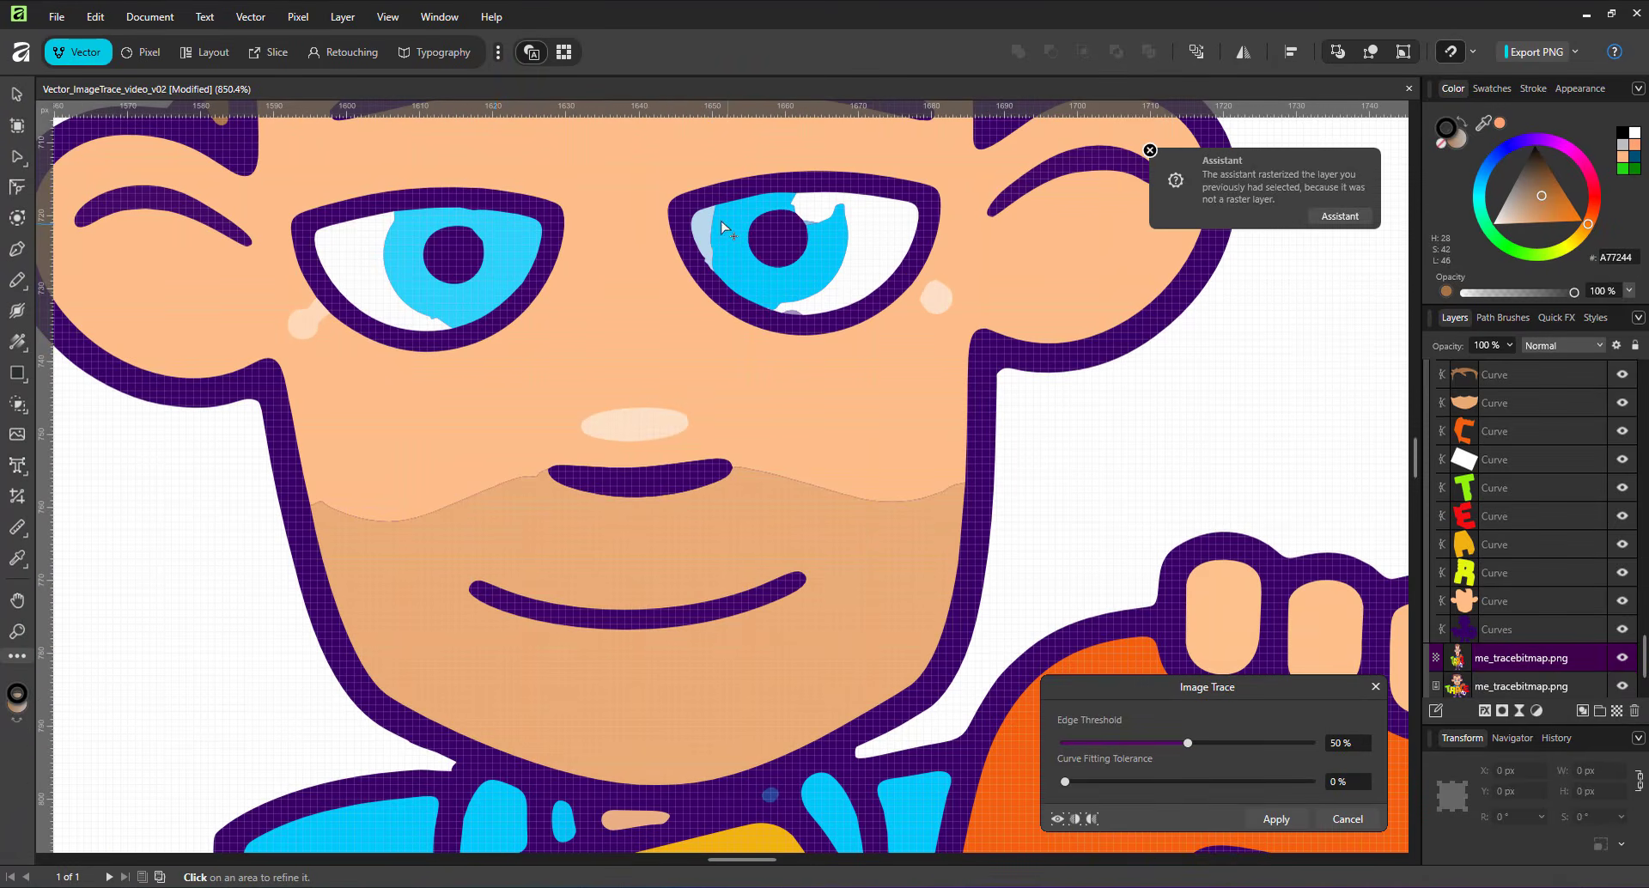
pyautogui.moveTo(1187, 743)
pyautogui.mouseDown()
pyautogui.moveTo(1093, 743)
pyautogui.moveTo(1093, 781)
pyautogui.moveTo(1180, 781)
pyautogui.mouseUp()
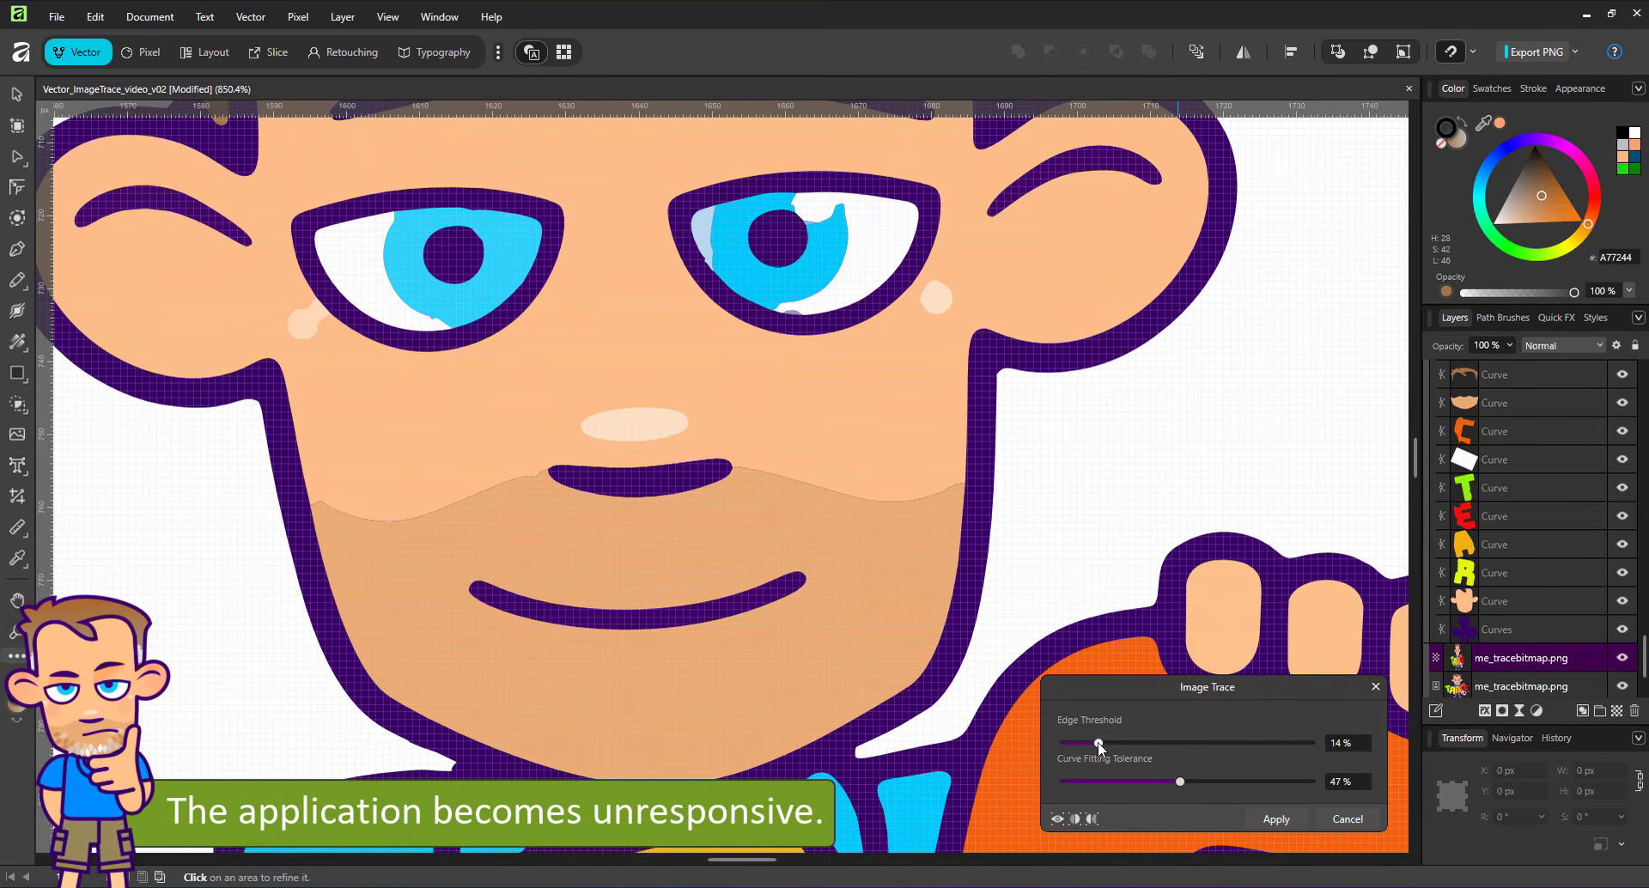
pyautogui.click(1250, 818)
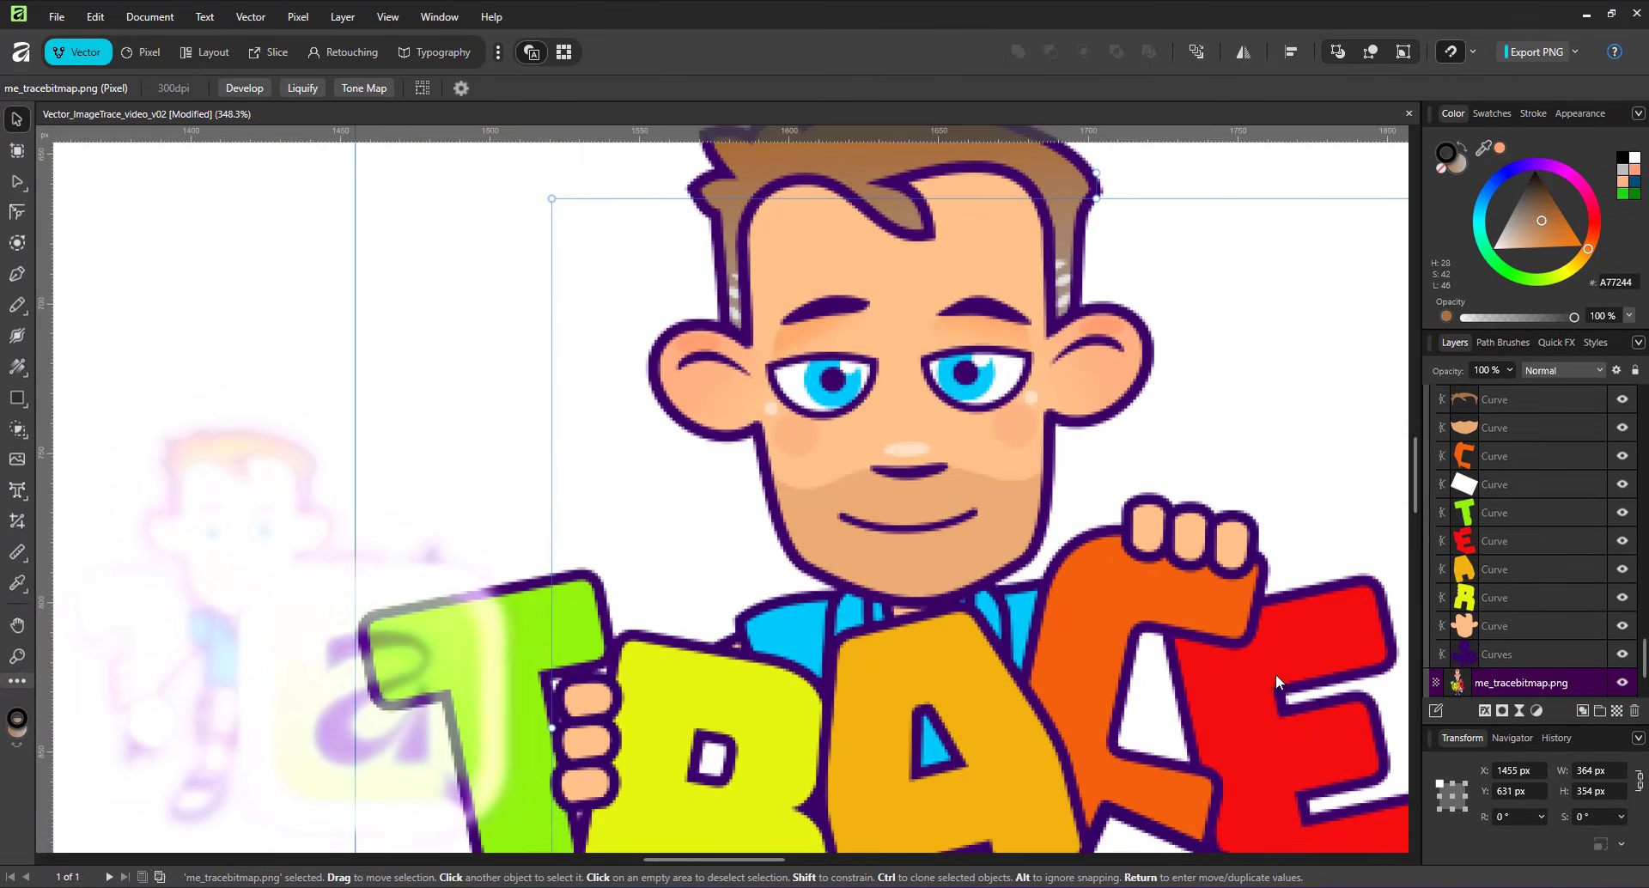
# - Place a fresh duplicate of the 400 × 400 px image beside the original and rasterise the duplicate
pyautogui.hotkey('ctrl', '0')
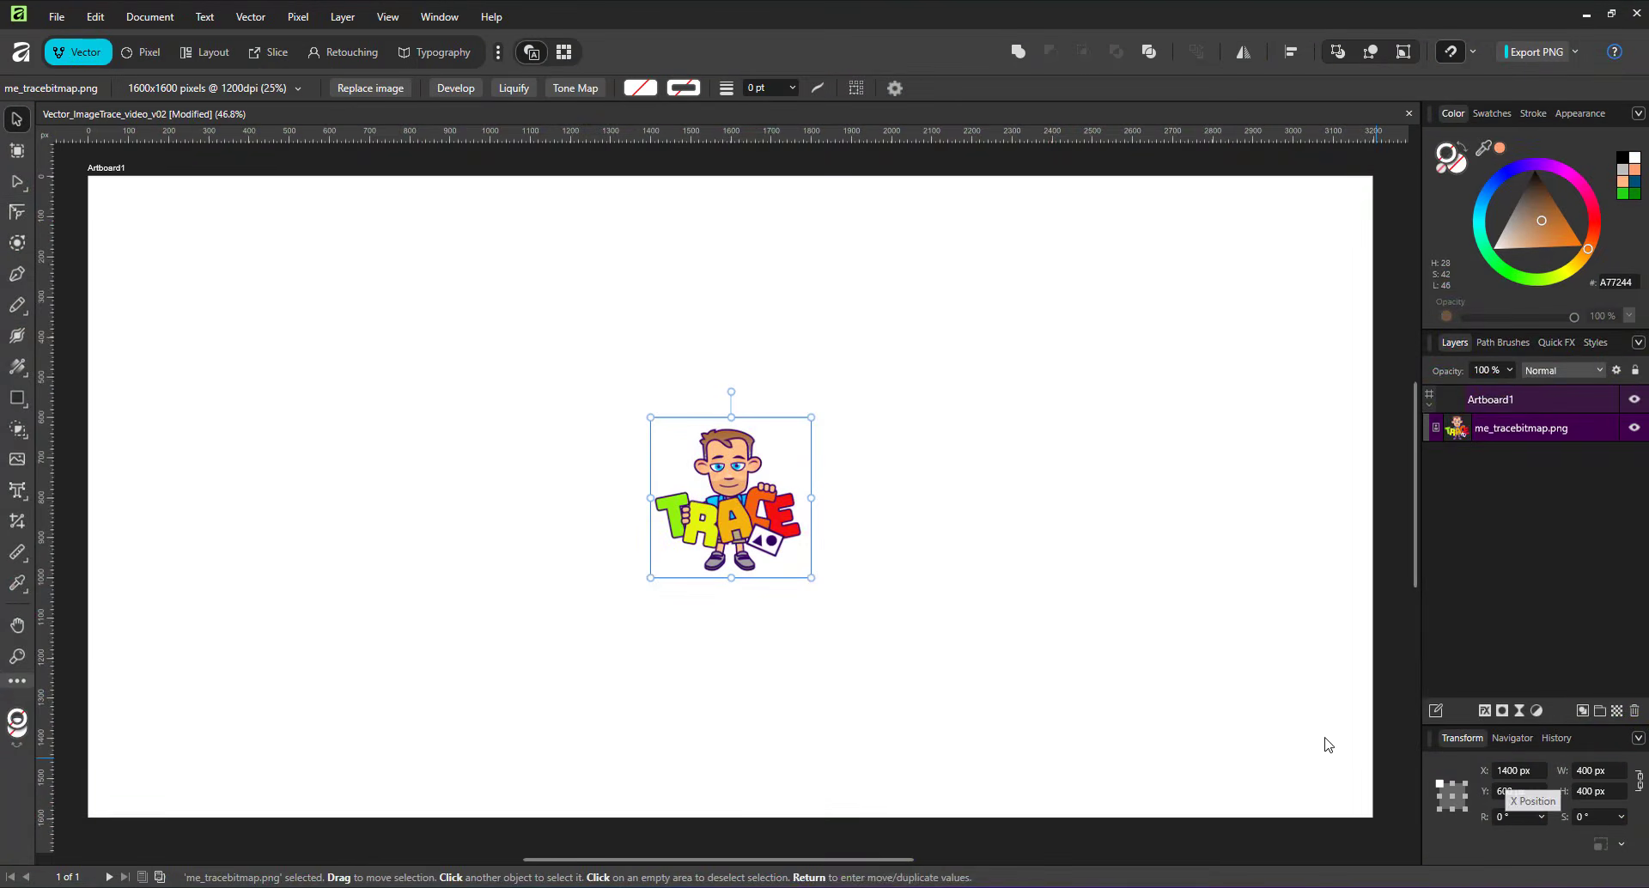
pyautogui.moveTo(771, 526)
pyautogui.mouseDown()
pyautogui.moveTo(638, 526)
pyautogui.moveTo(831, 539)
pyautogui.mouseUp()
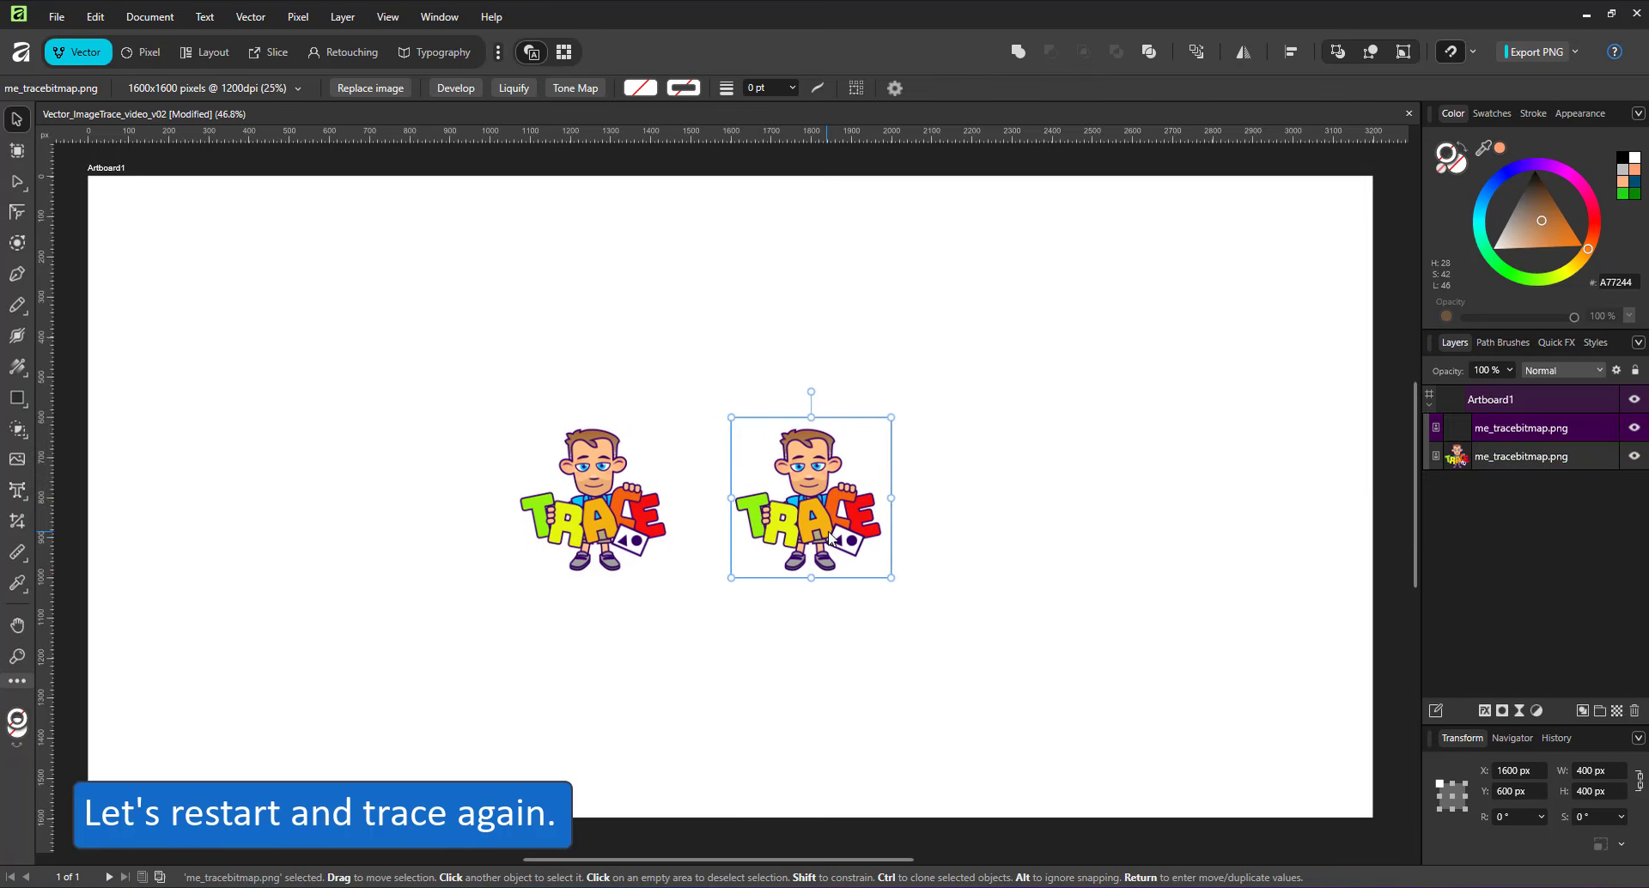
pyautogui.scroll(5, 853, 541)
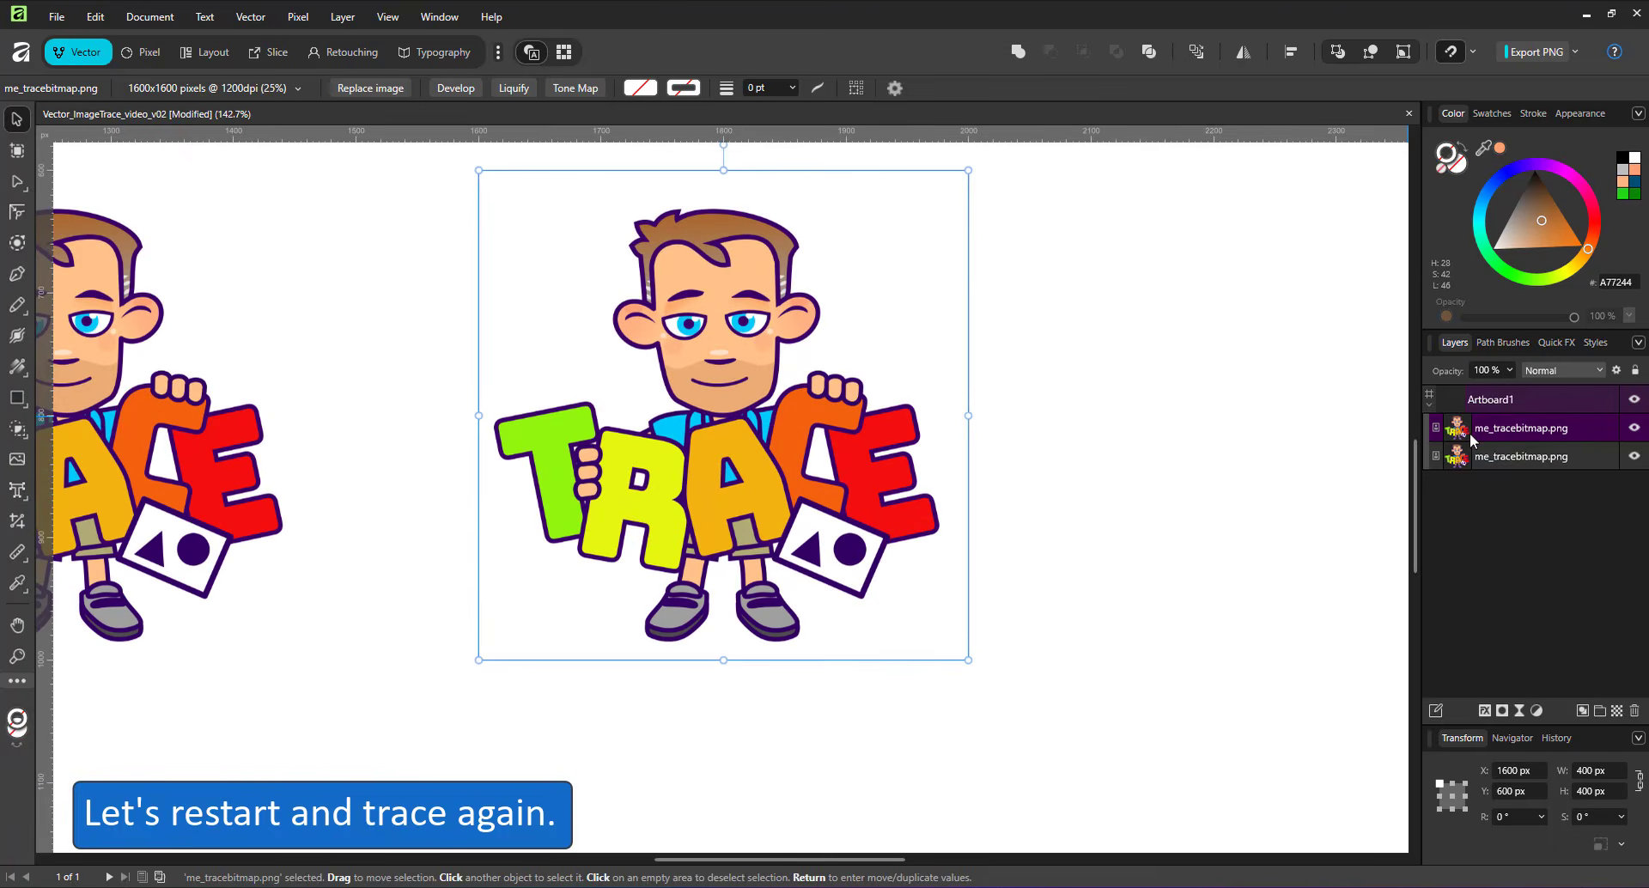
pyautogui.rightClick(1471, 440)
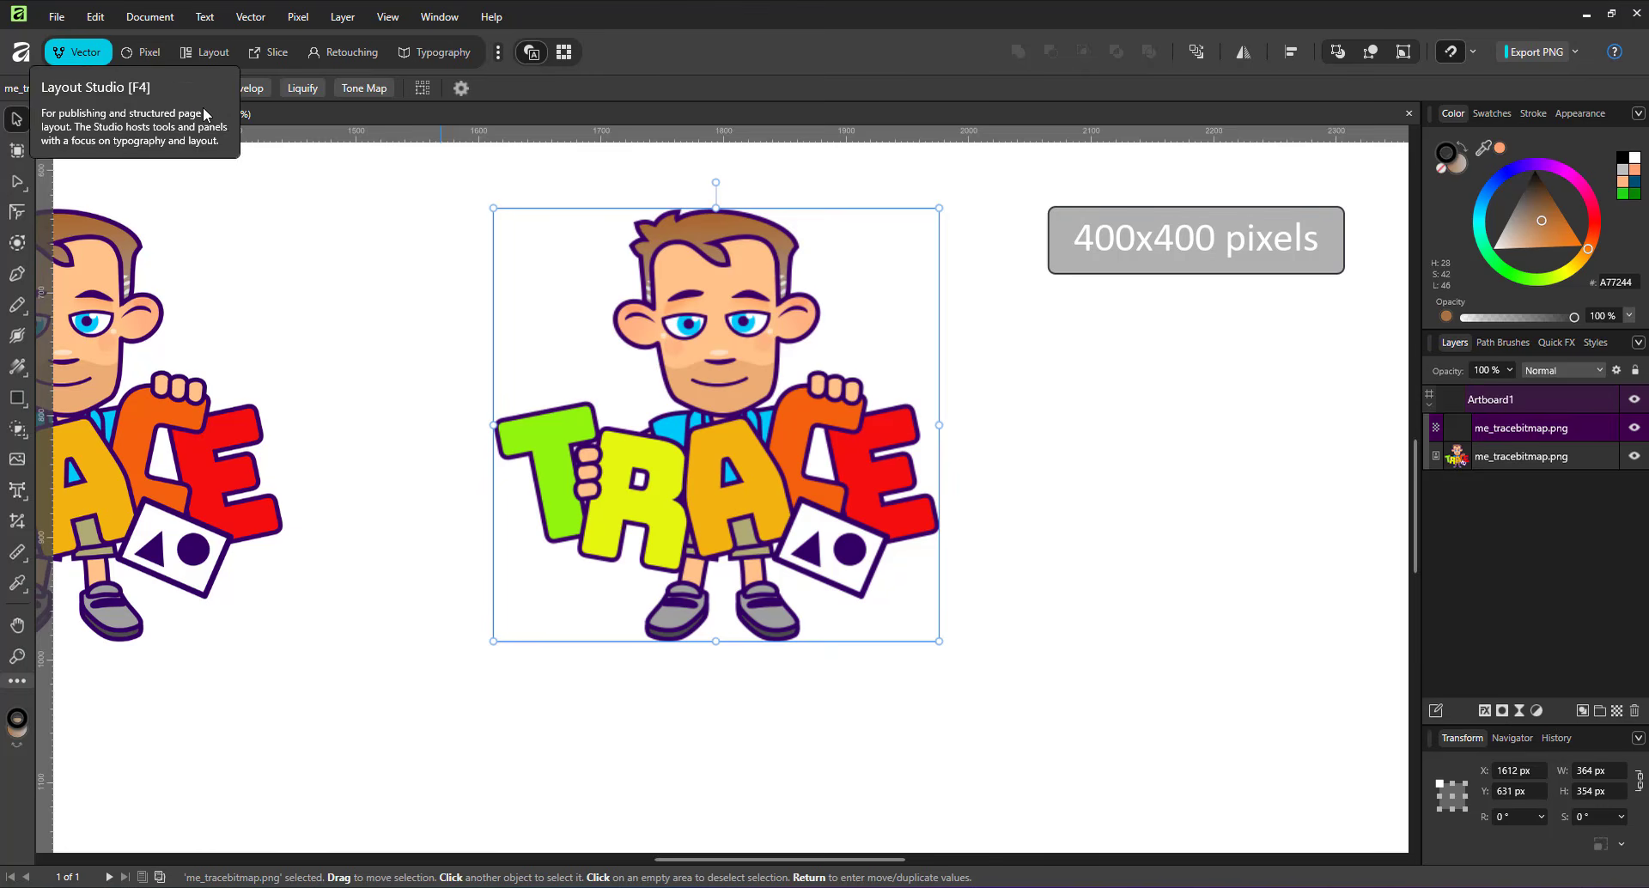
# - Start an Image Trace of the rasterised duplicate and set the edge threshold to 25%
pyautogui.click(241, 22)
pyautogui.click(185, 335)
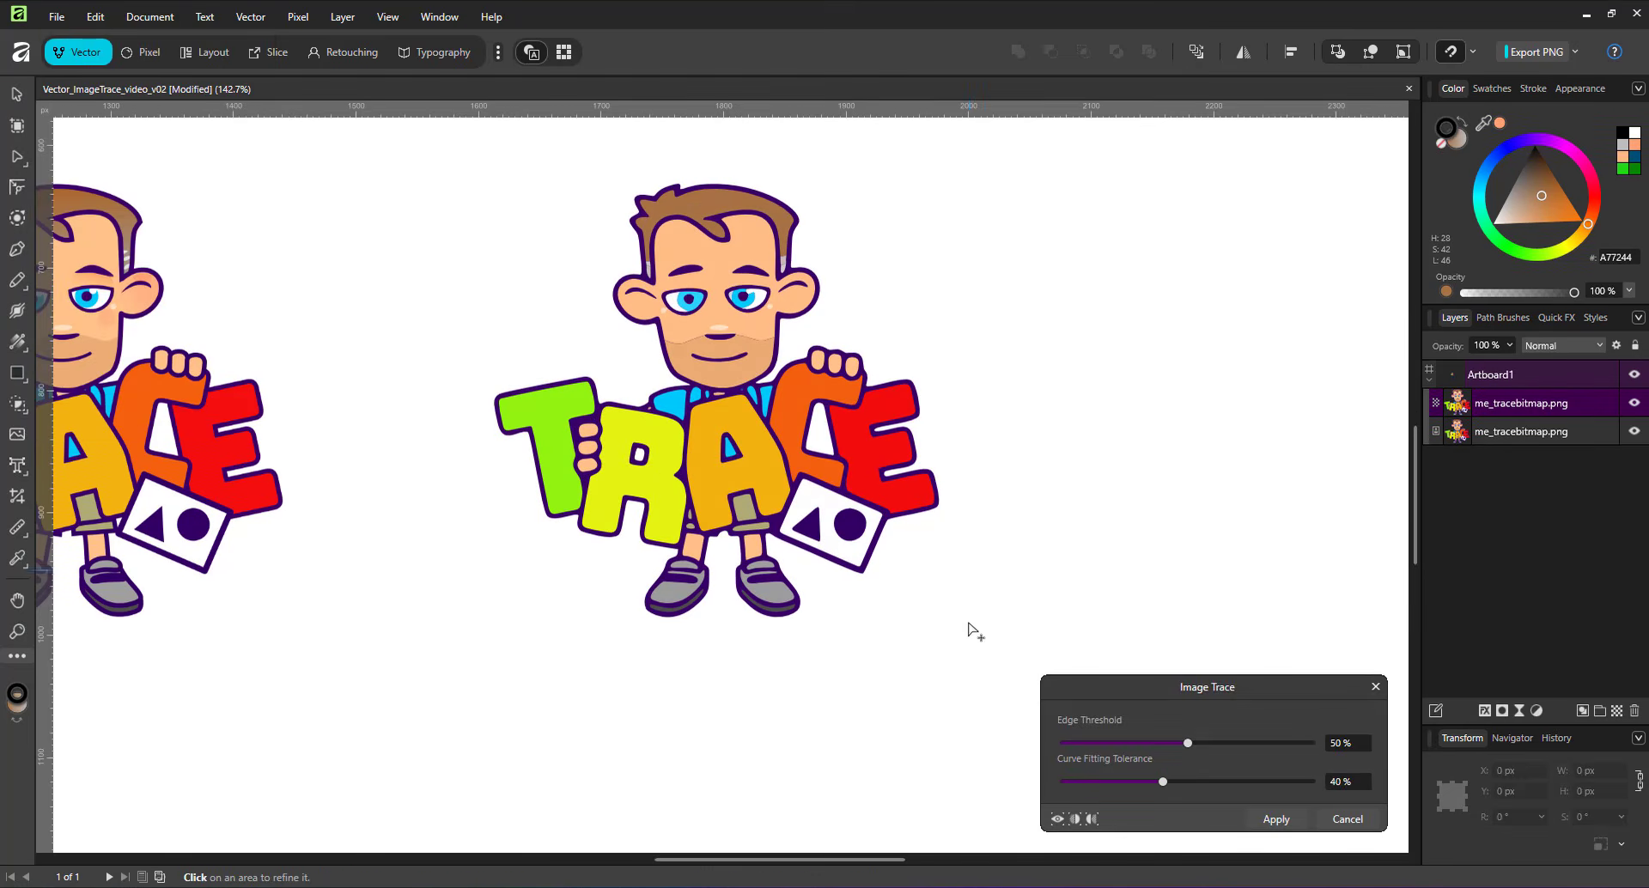
pyautogui.scroll(5, 808, 339)
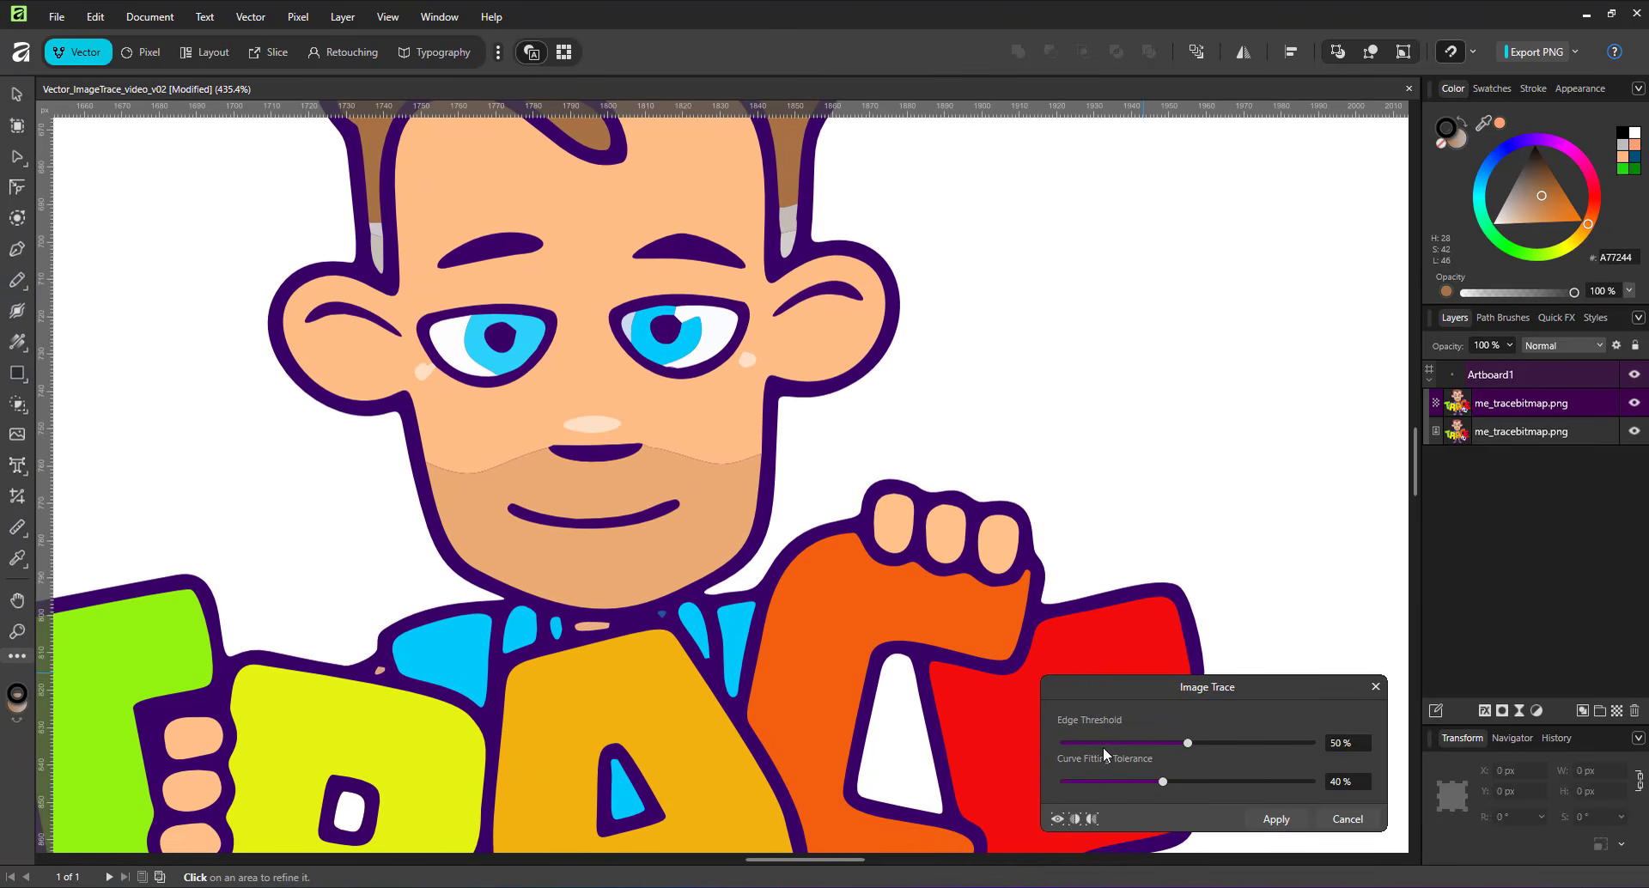
pyautogui.click(1338, 744)
pyautogui.write('25')
pyautogui.press('Return')
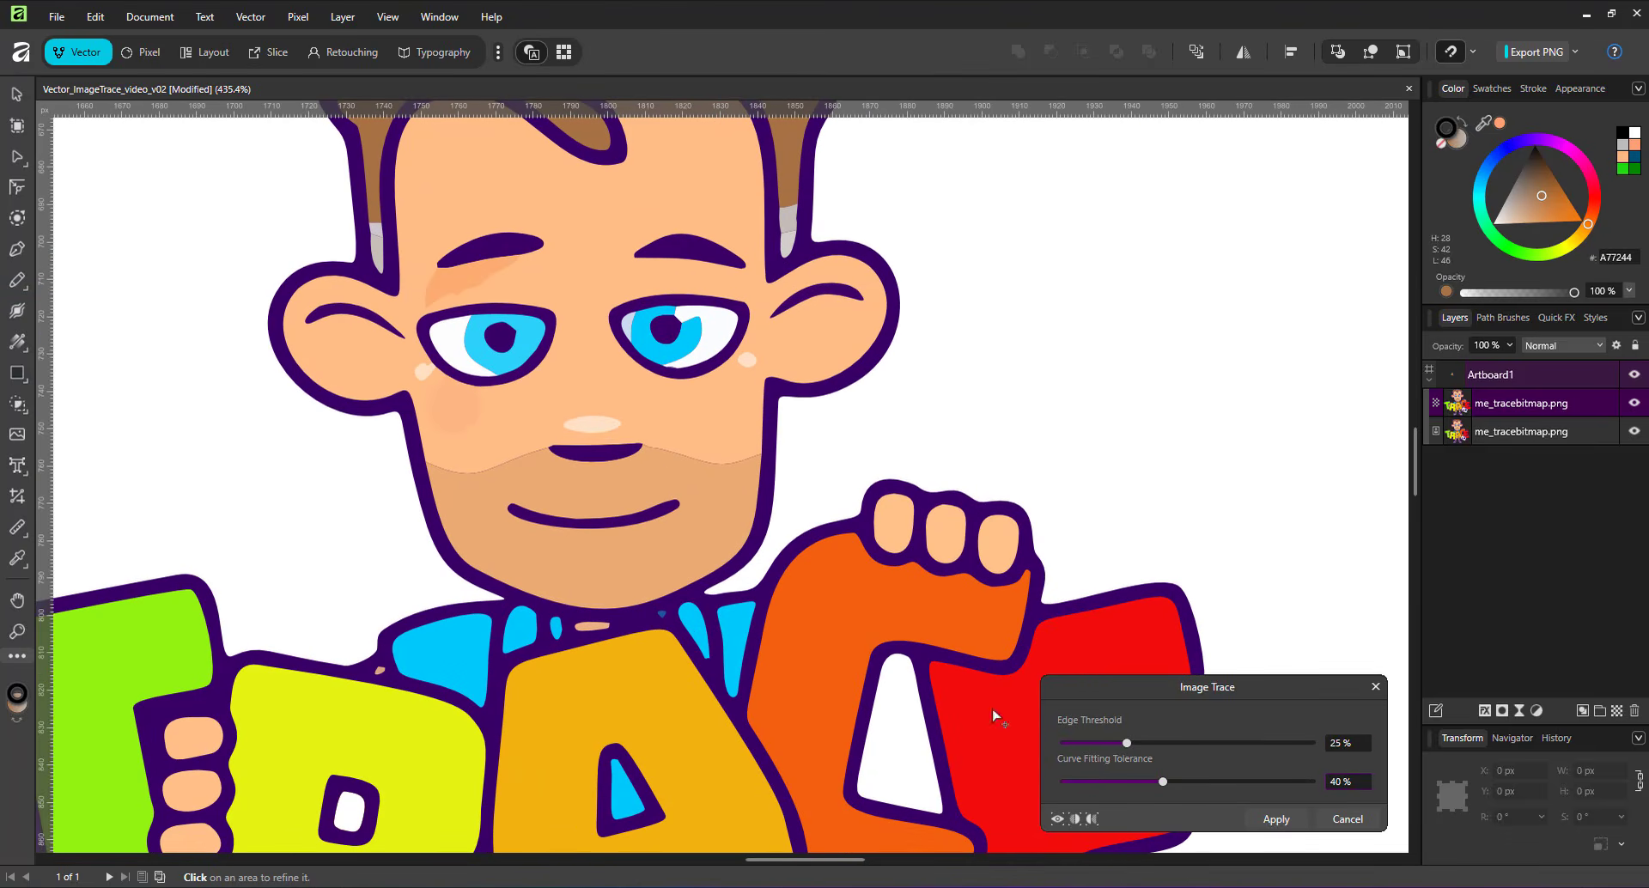
# - Try curve fitting tolerances of 9% and 12% on the face, and set the tolerance to 5%
pyautogui.click(1340, 781)
pyautogui.write('25')
pyautogui.moveTo(1162, 781); pyautogui.dragTo(1087, 782)
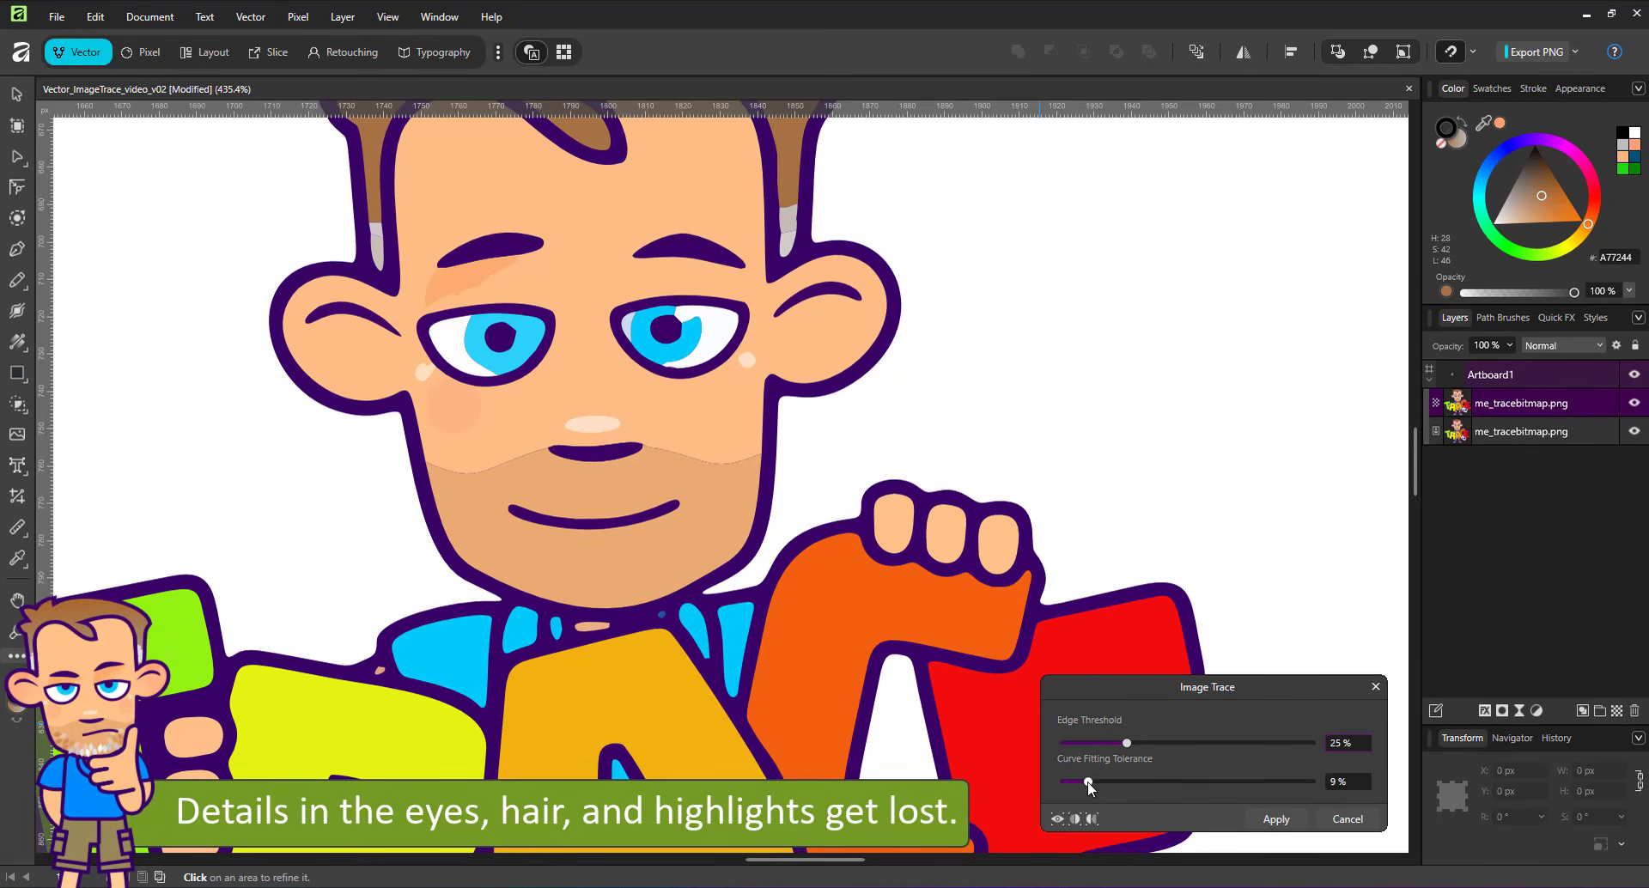
pyautogui.click(1354, 783)
pyautogui.write('12')
pyautogui.press('Return')
pyautogui.click(1346, 781)
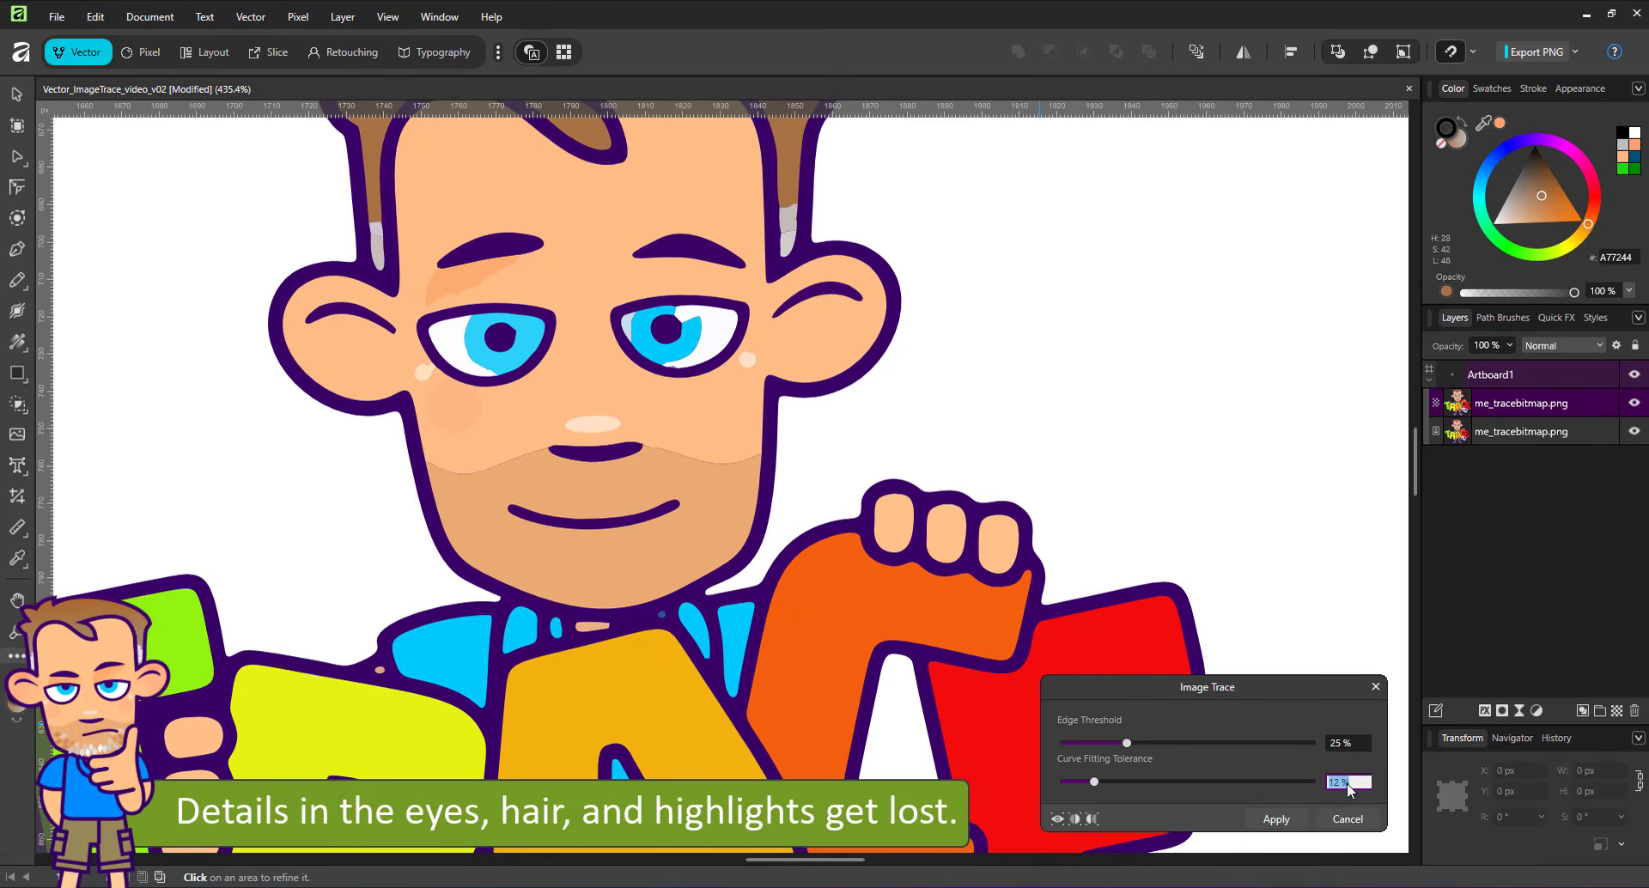
pyautogui.write('5')
pyautogui.press('Return')
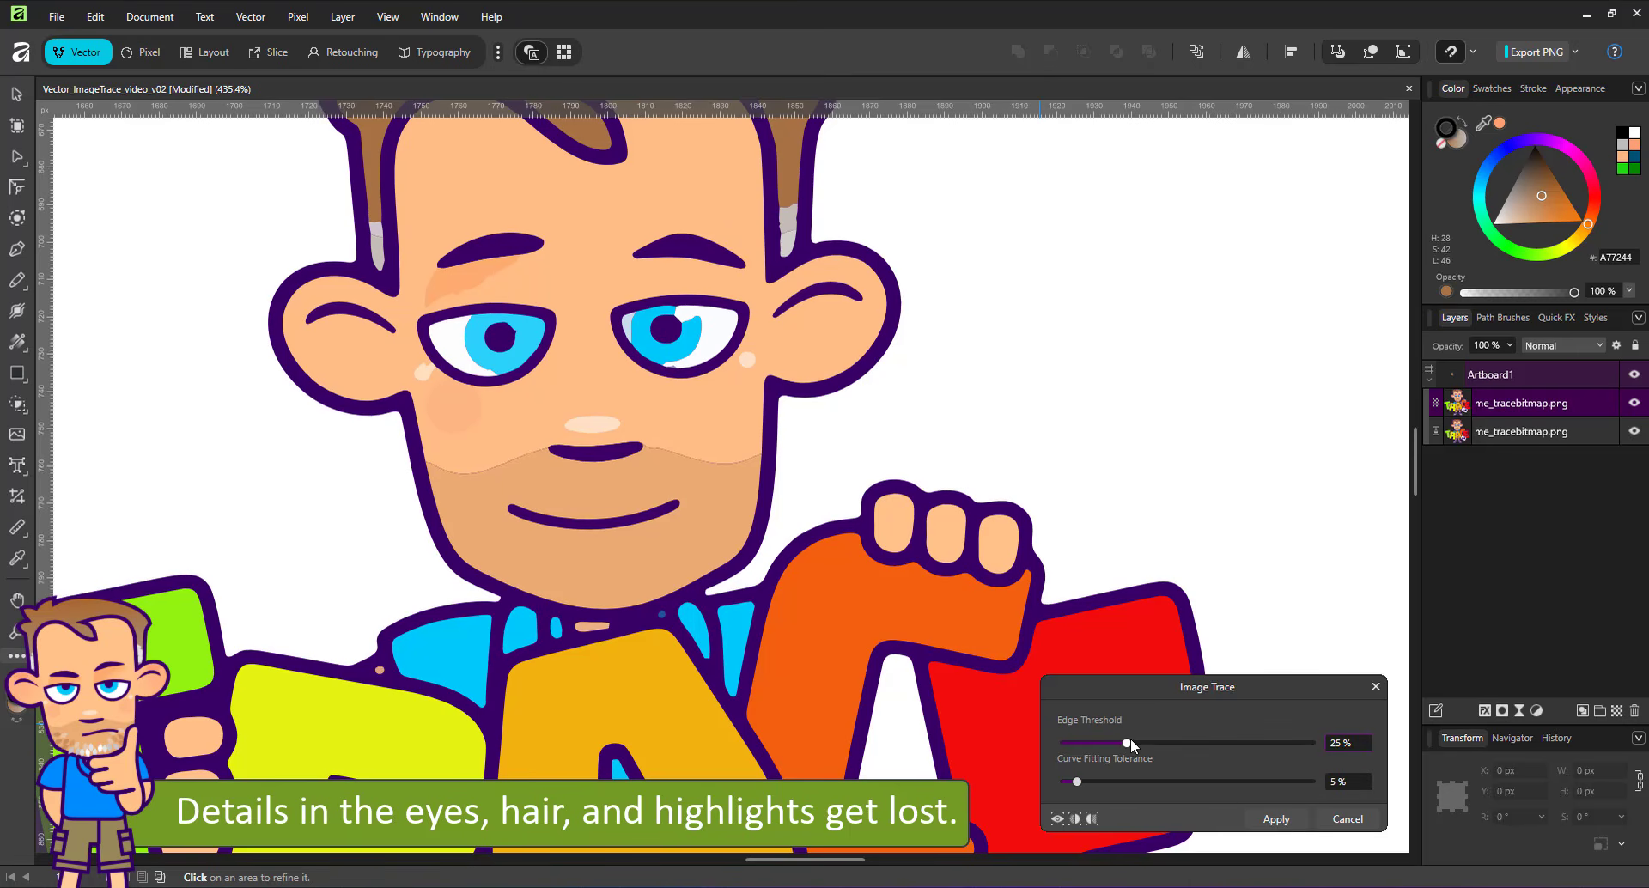
# - Lower the edge threshold to 10% and apply the trace to the 400 × 400 px duplicate
pyautogui.click(1088, 743)
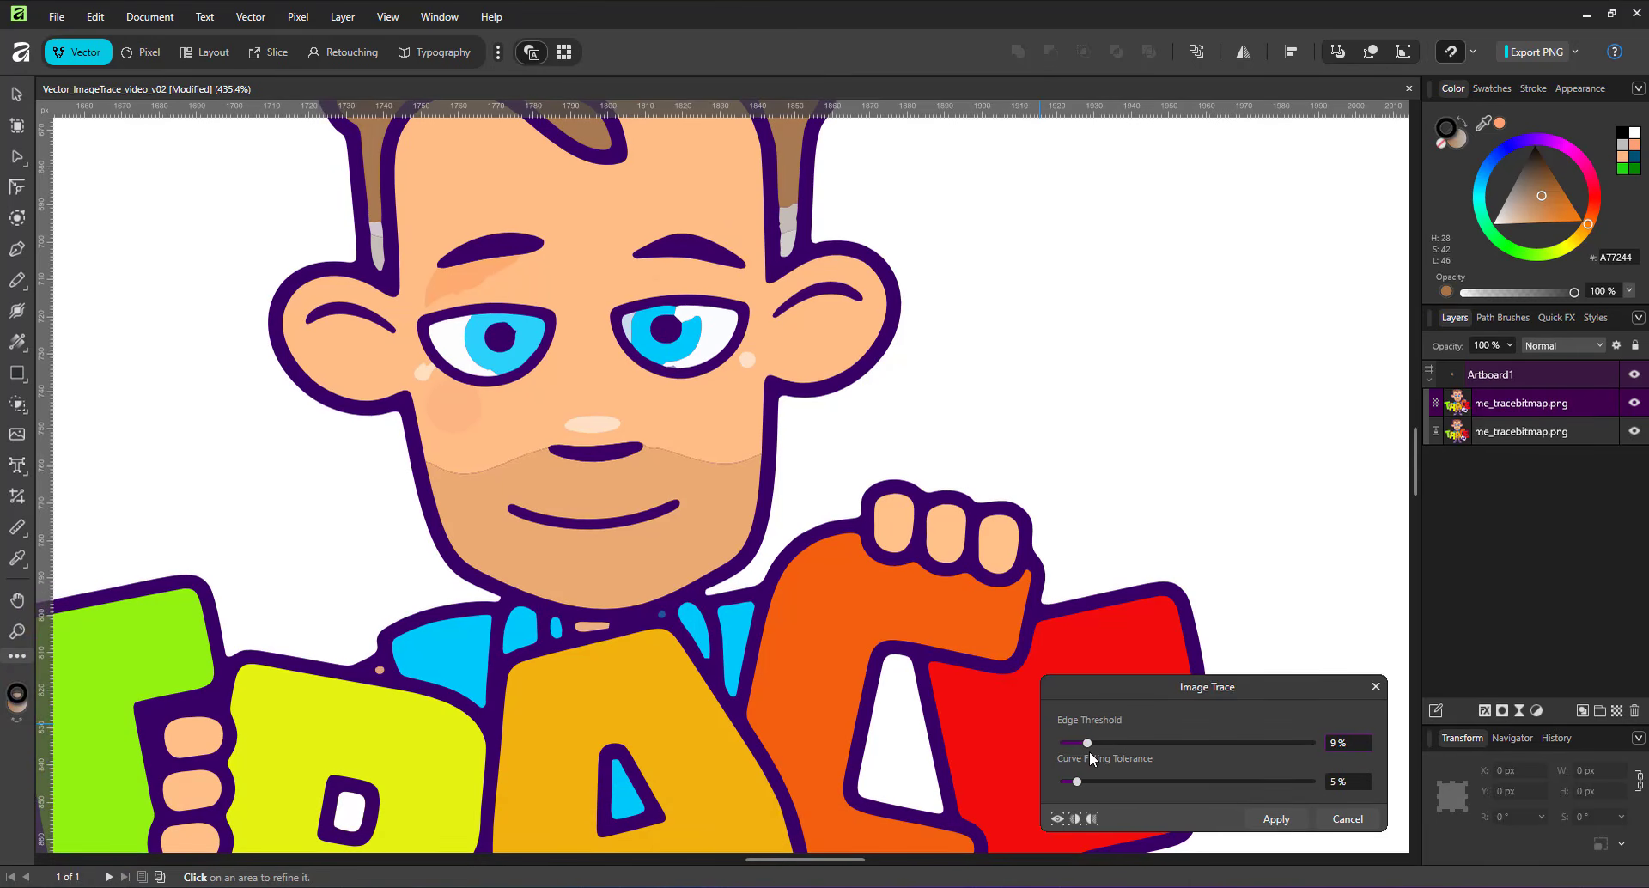
pyautogui.click(1360, 744)
pyautogui.write('10')
pyautogui.press('Return')
pyautogui.click(1275, 818)
# - Examine the hair, eyes and facial highlights of the tracing made from the small image
pyautogui.scroll(-6, 785, 599)
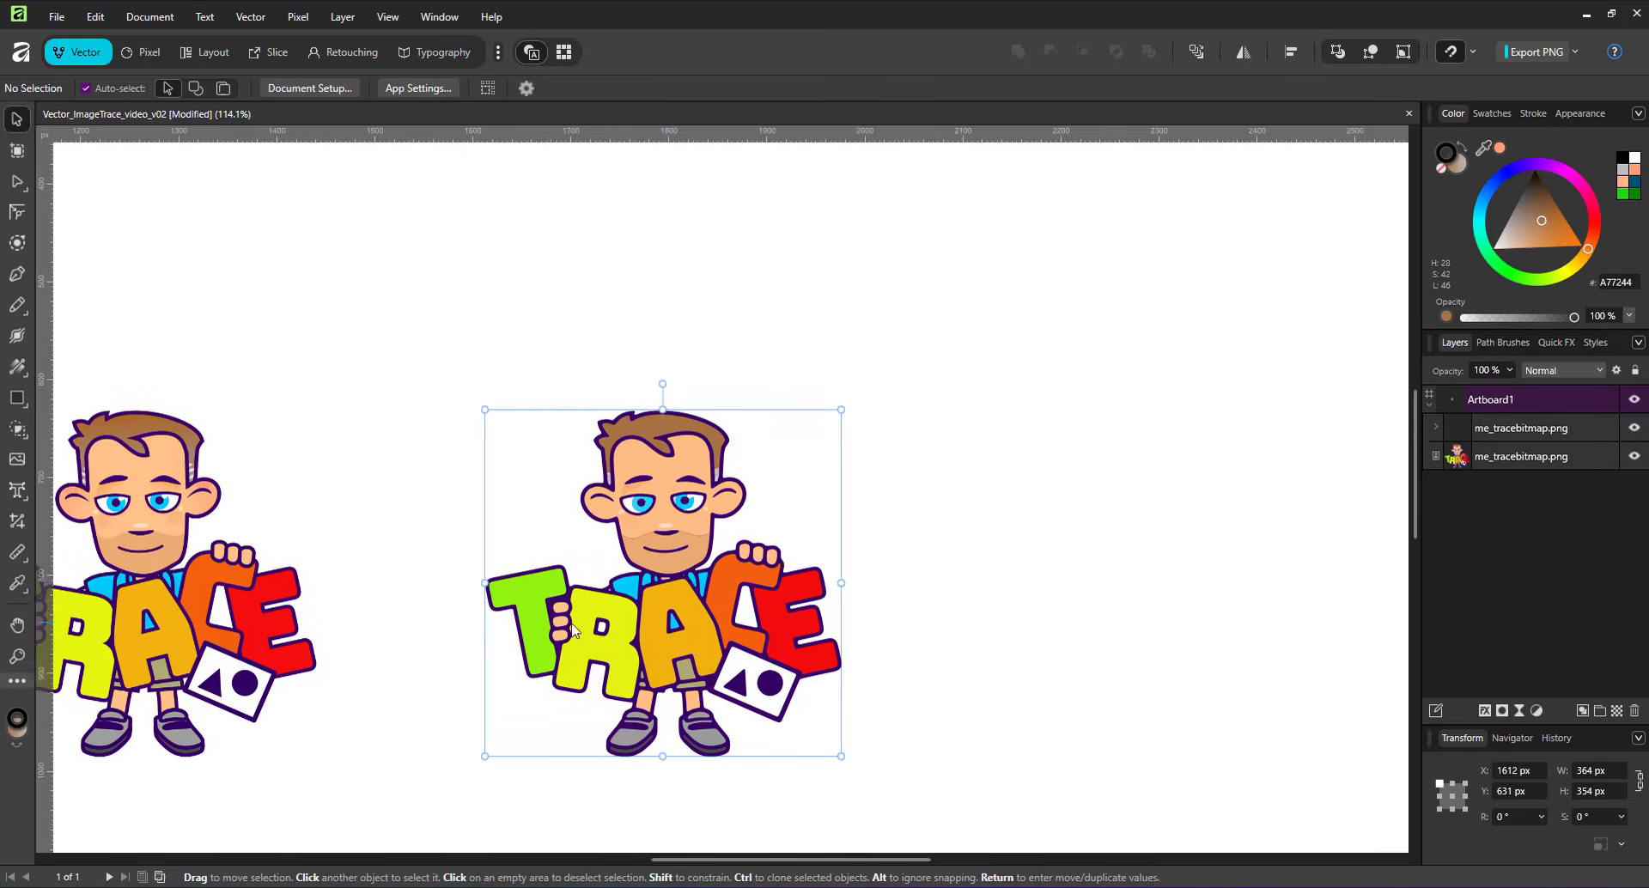
pyautogui.scroll(10, 889, 505)
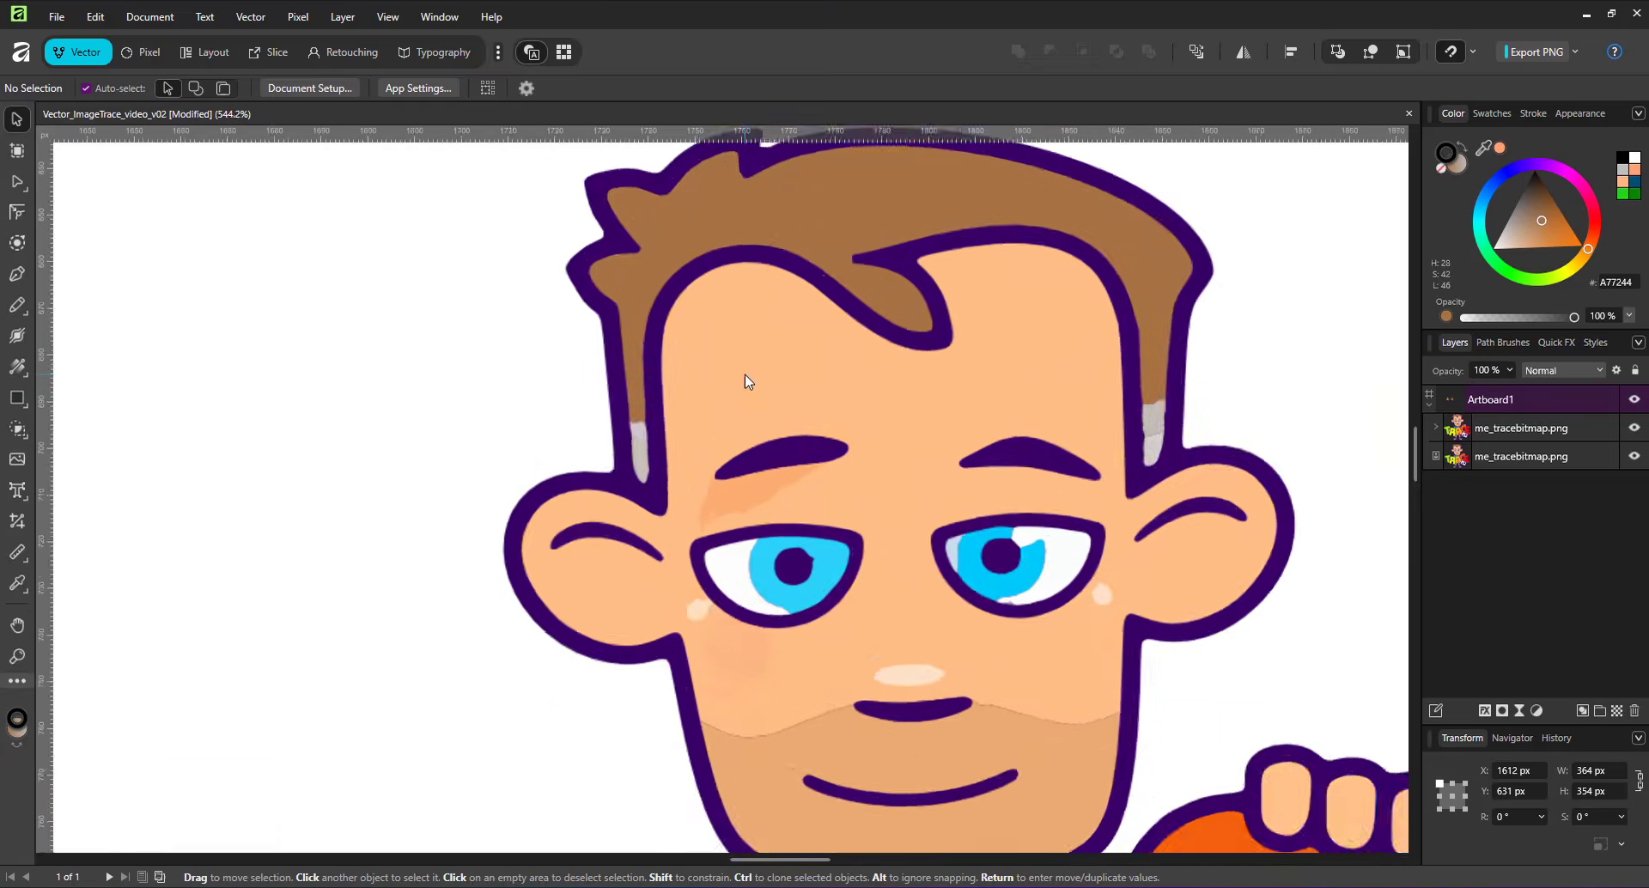
pyautogui.scroll(-8, 1262, 471)
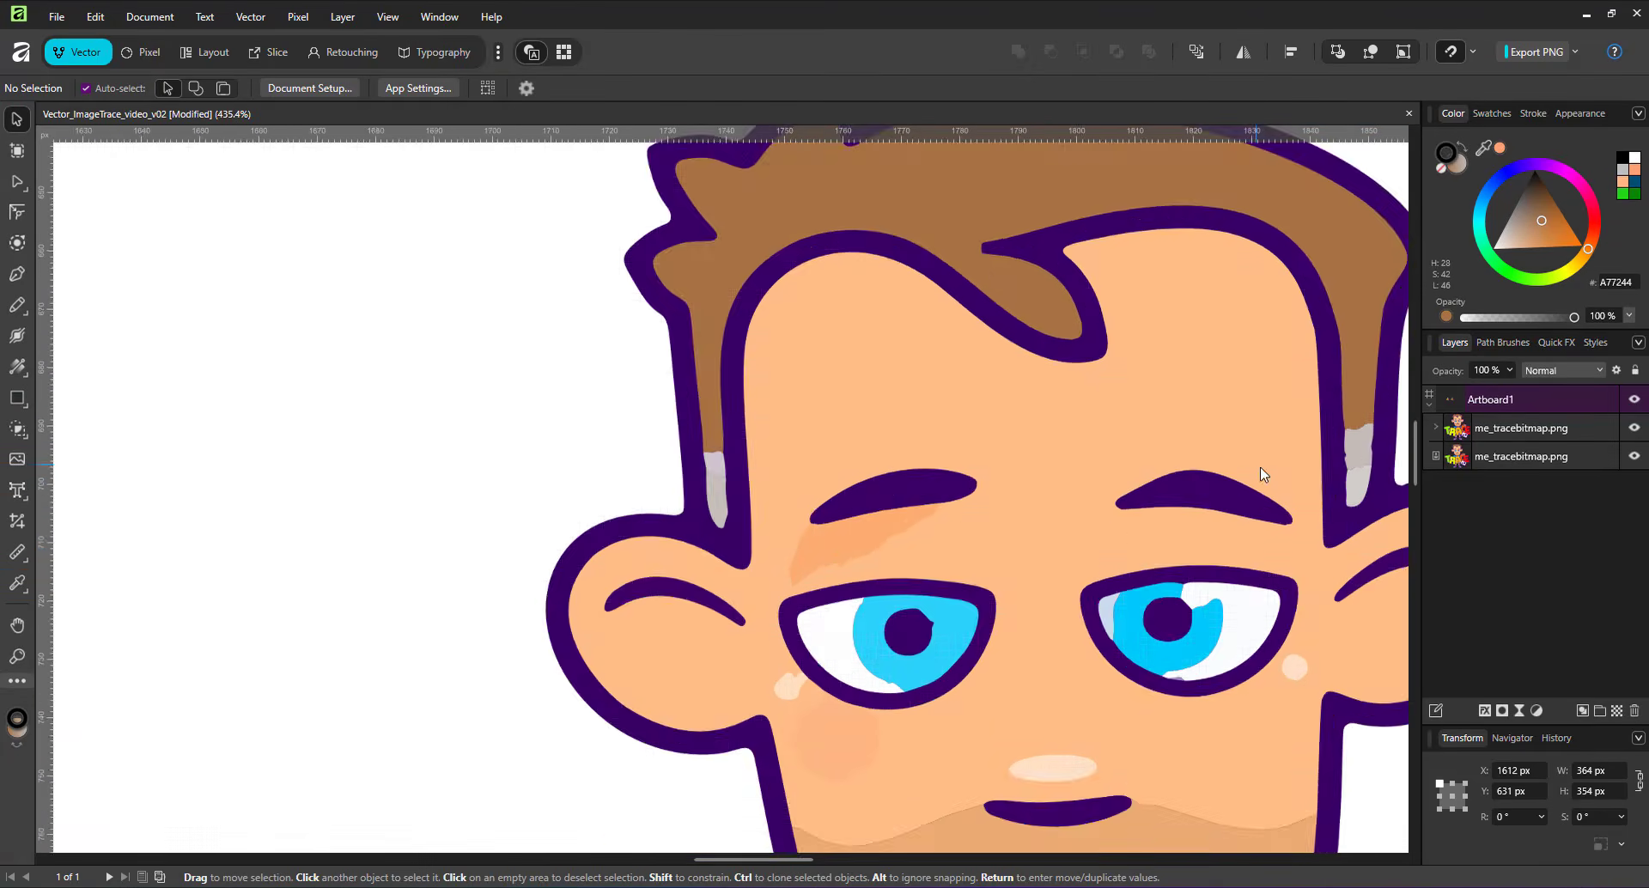
pyautogui.moveTo(1228, 502); pyautogui.dragTo(993, 385)
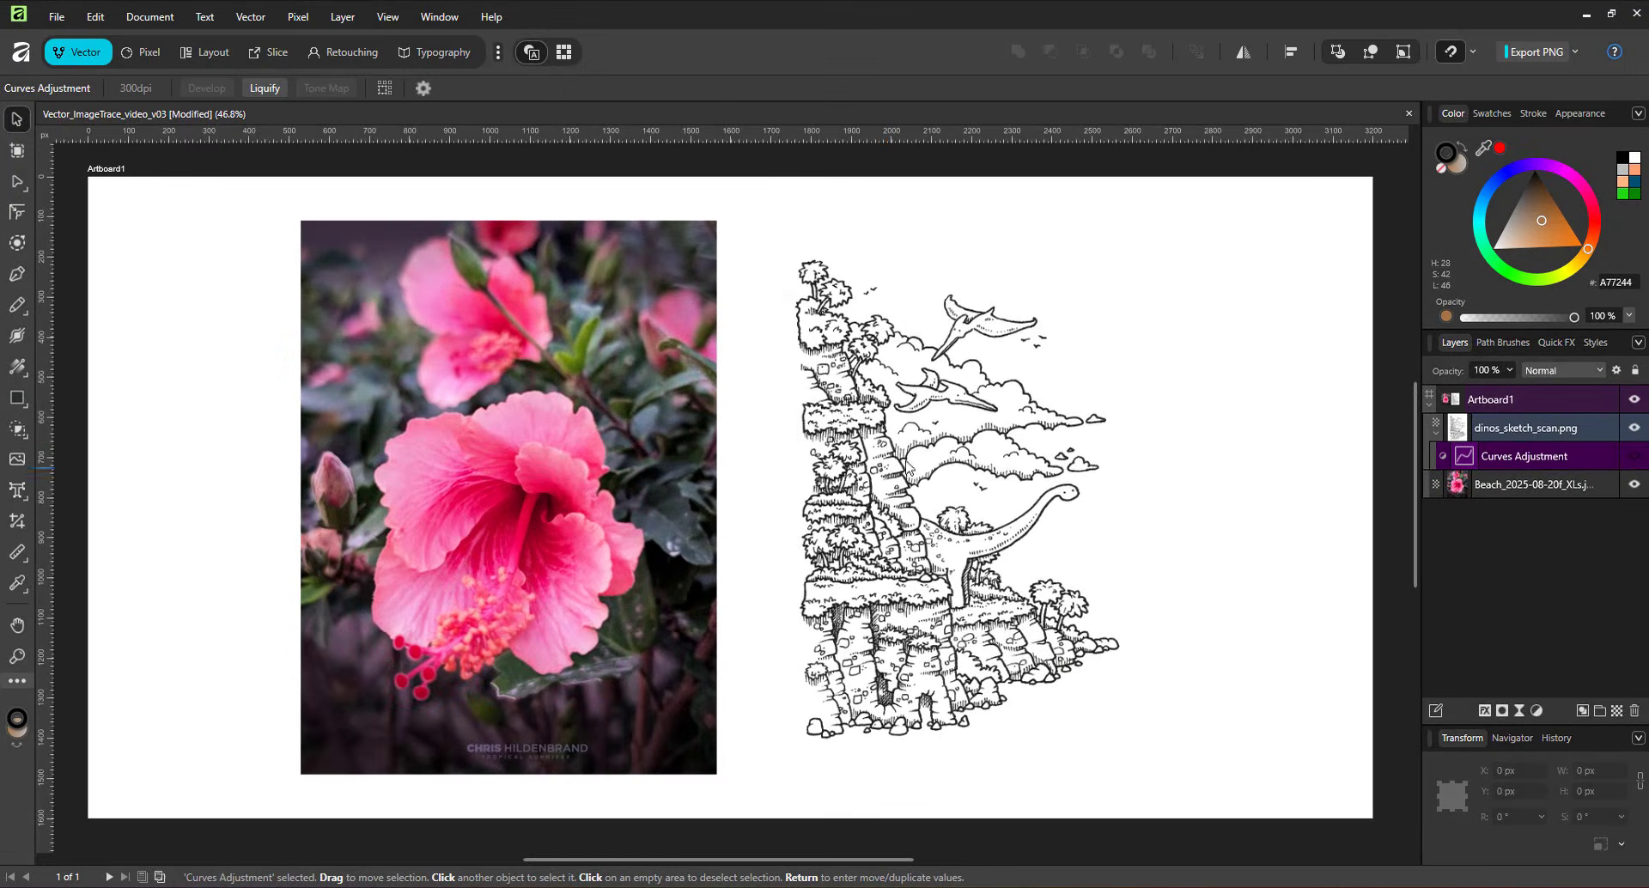
# - Compare the dinosaur sketch scan's line work with and without its Curves adjustment, leaving the adjustment enabled
pyautogui.click(880, 451)
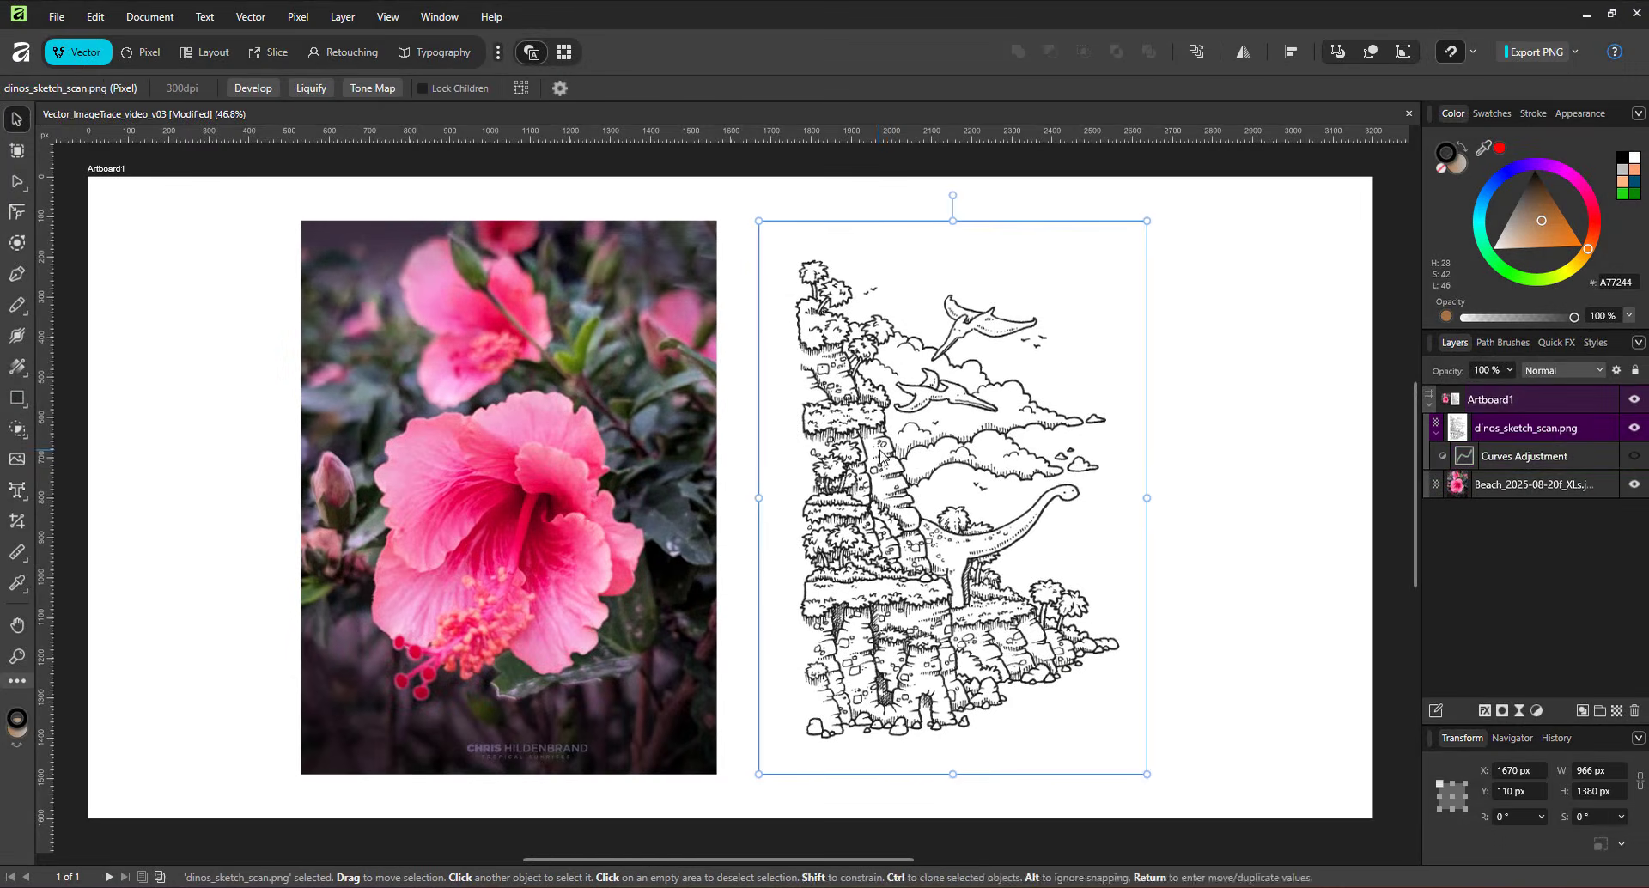
pyautogui.scroll(5, 859, 442)
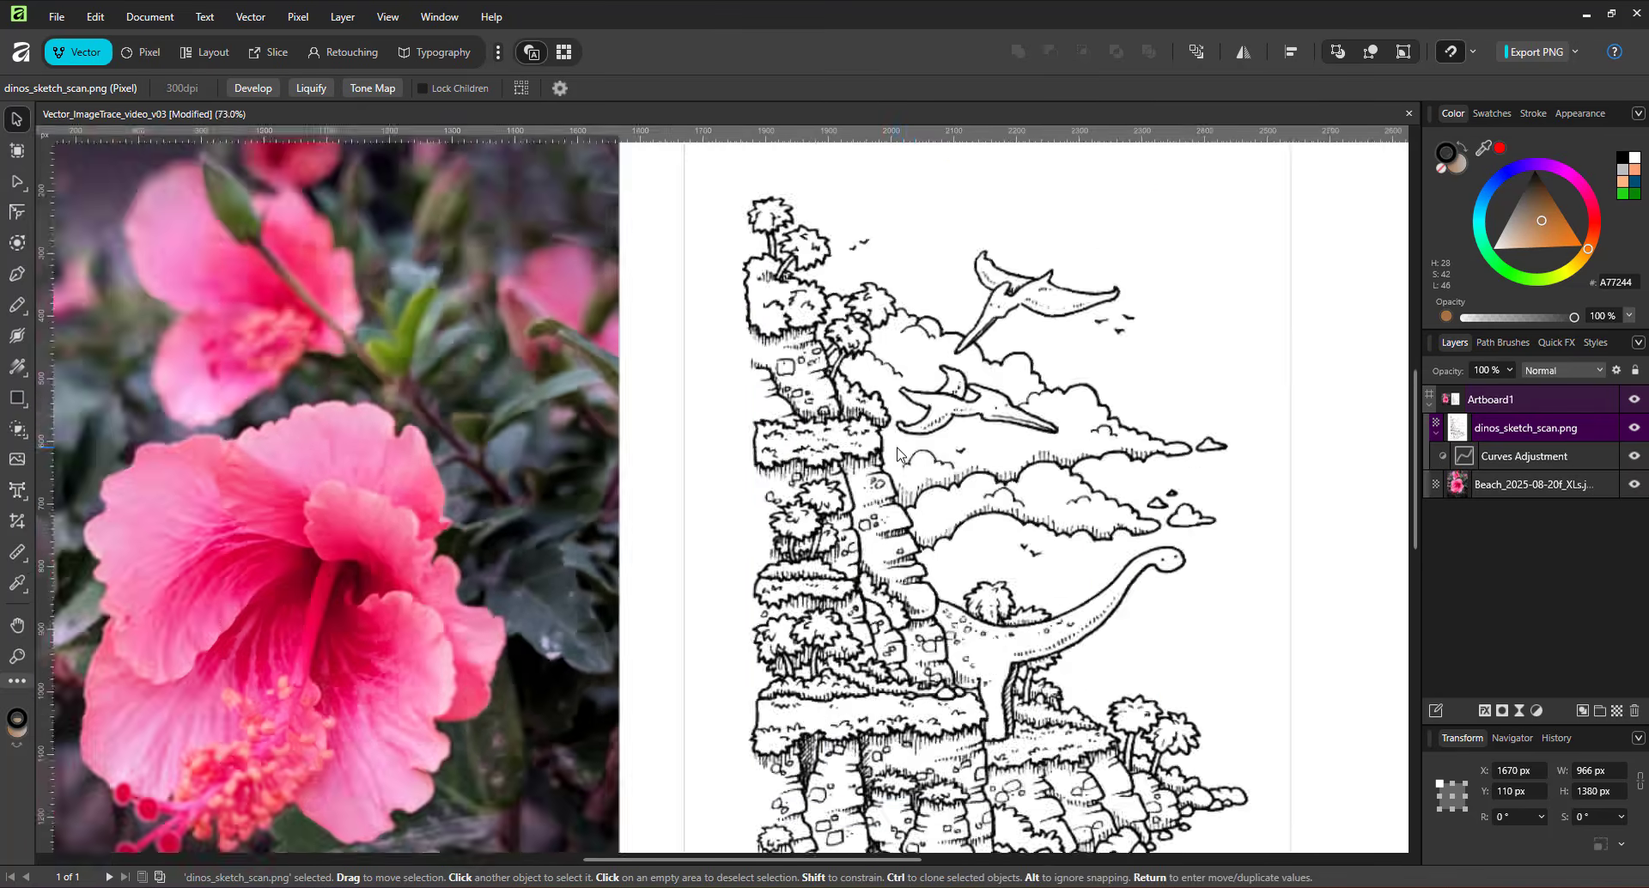
pyautogui.scroll(1, 847, 430)
pyautogui.click(1634, 456)
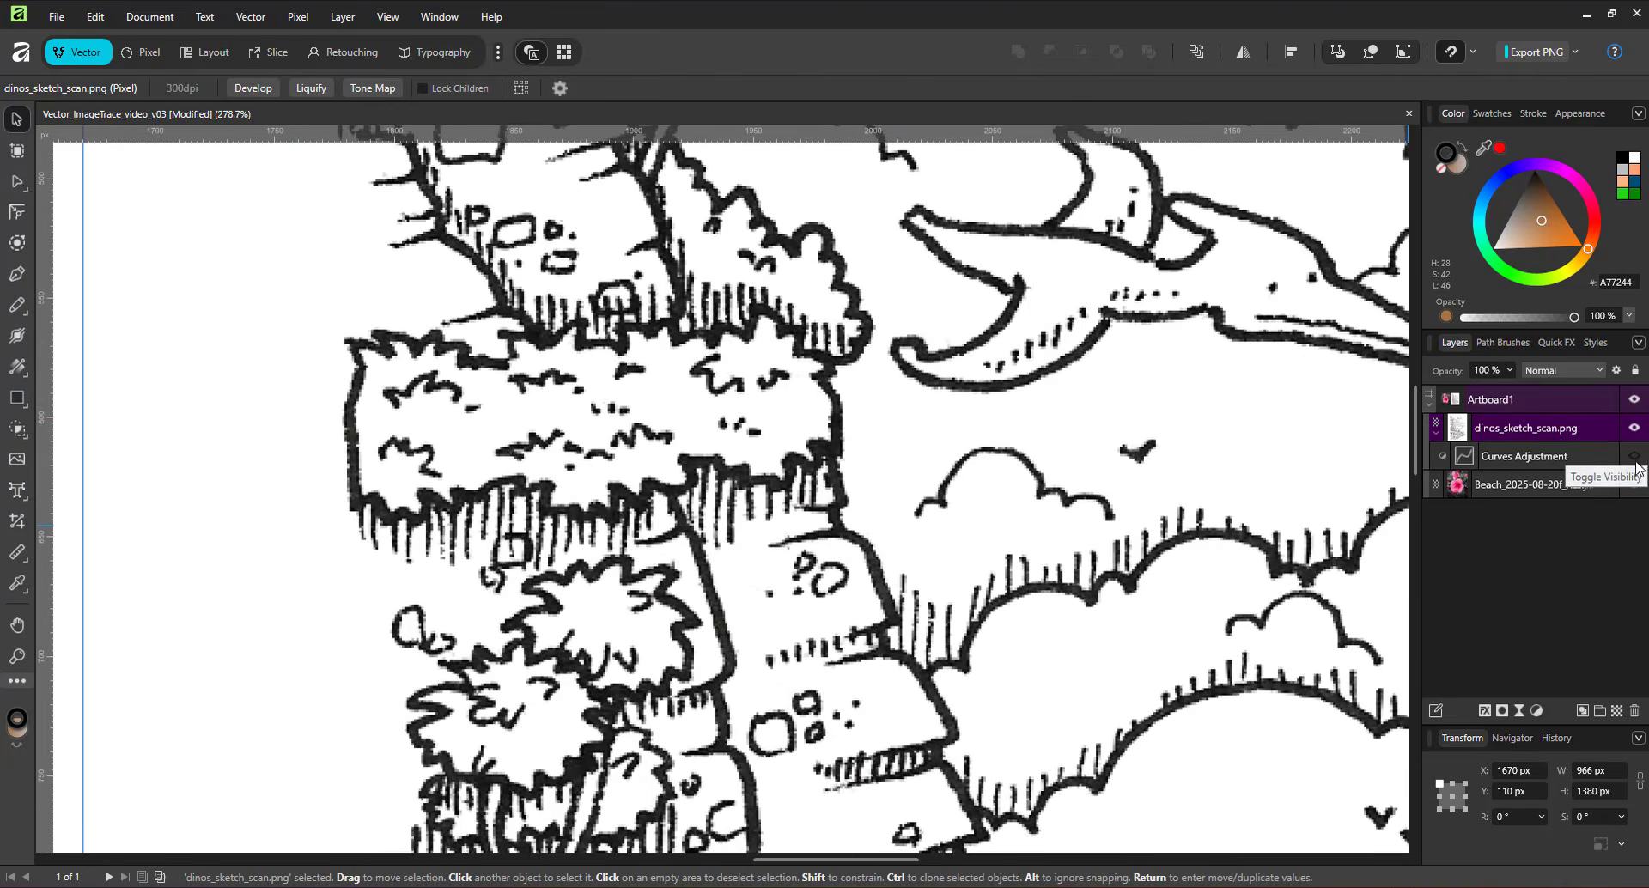
pyautogui.click(1634, 456)
pyautogui.click(1634, 456)
pyautogui.click(1634, 455)
pyautogui.click(1634, 456)
pyautogui.click(1634, 456)
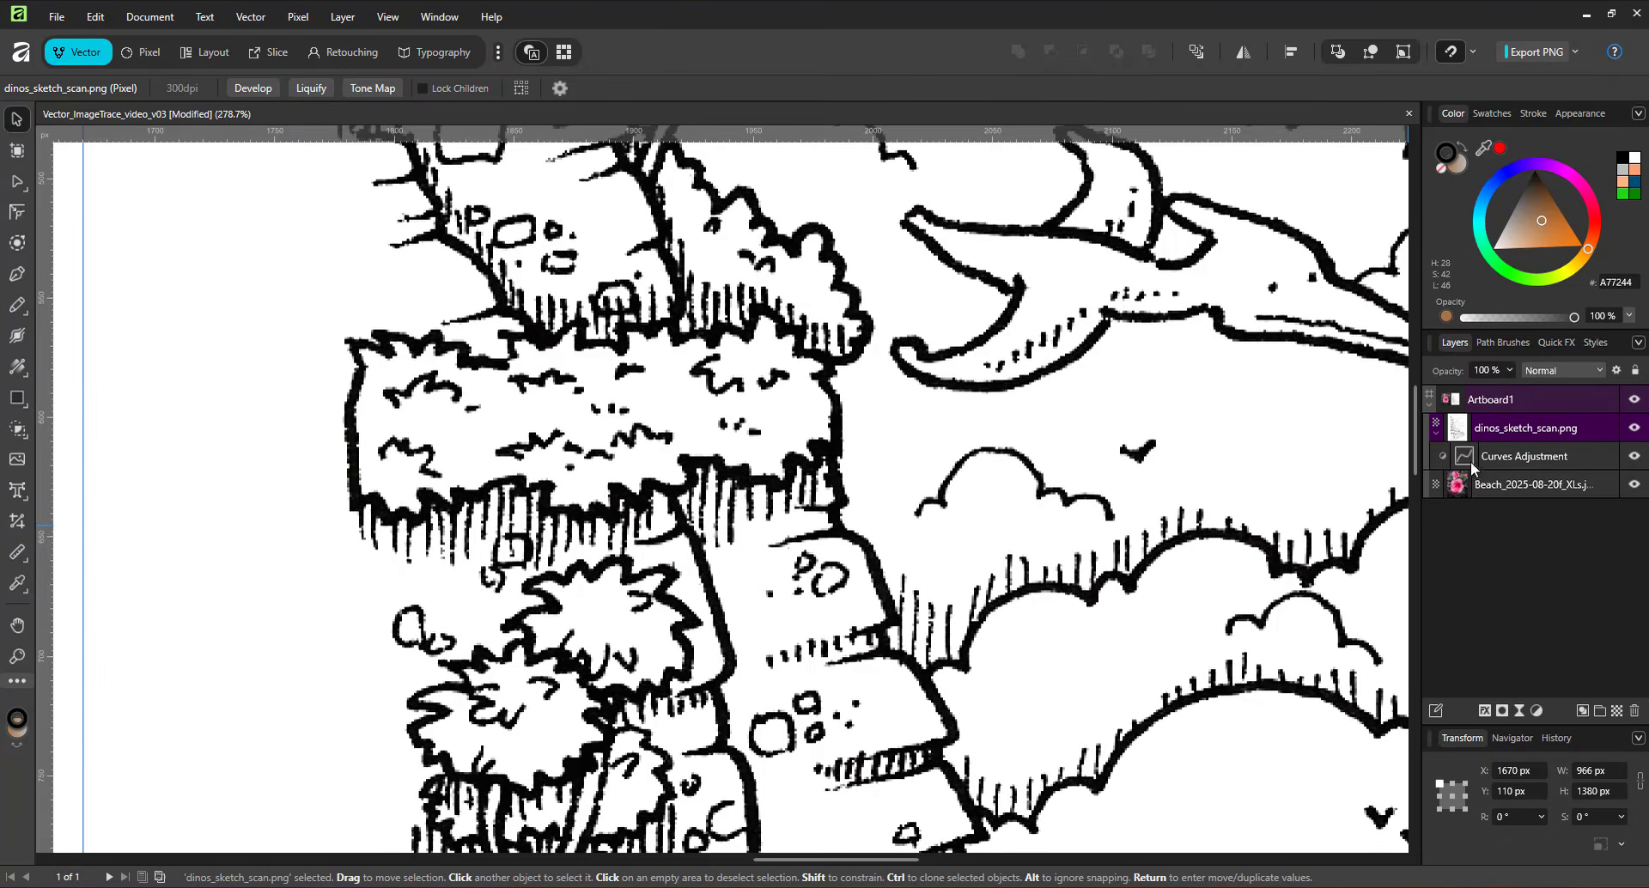
# - Examine the dinosaur sketch's Curves adjustment settings, including its upper and lower curve points
pyautogui.doubleClick(1464, 457)
pyautogui.moveTo(1322, 451); pyautogui.dragTo(1271, 455)
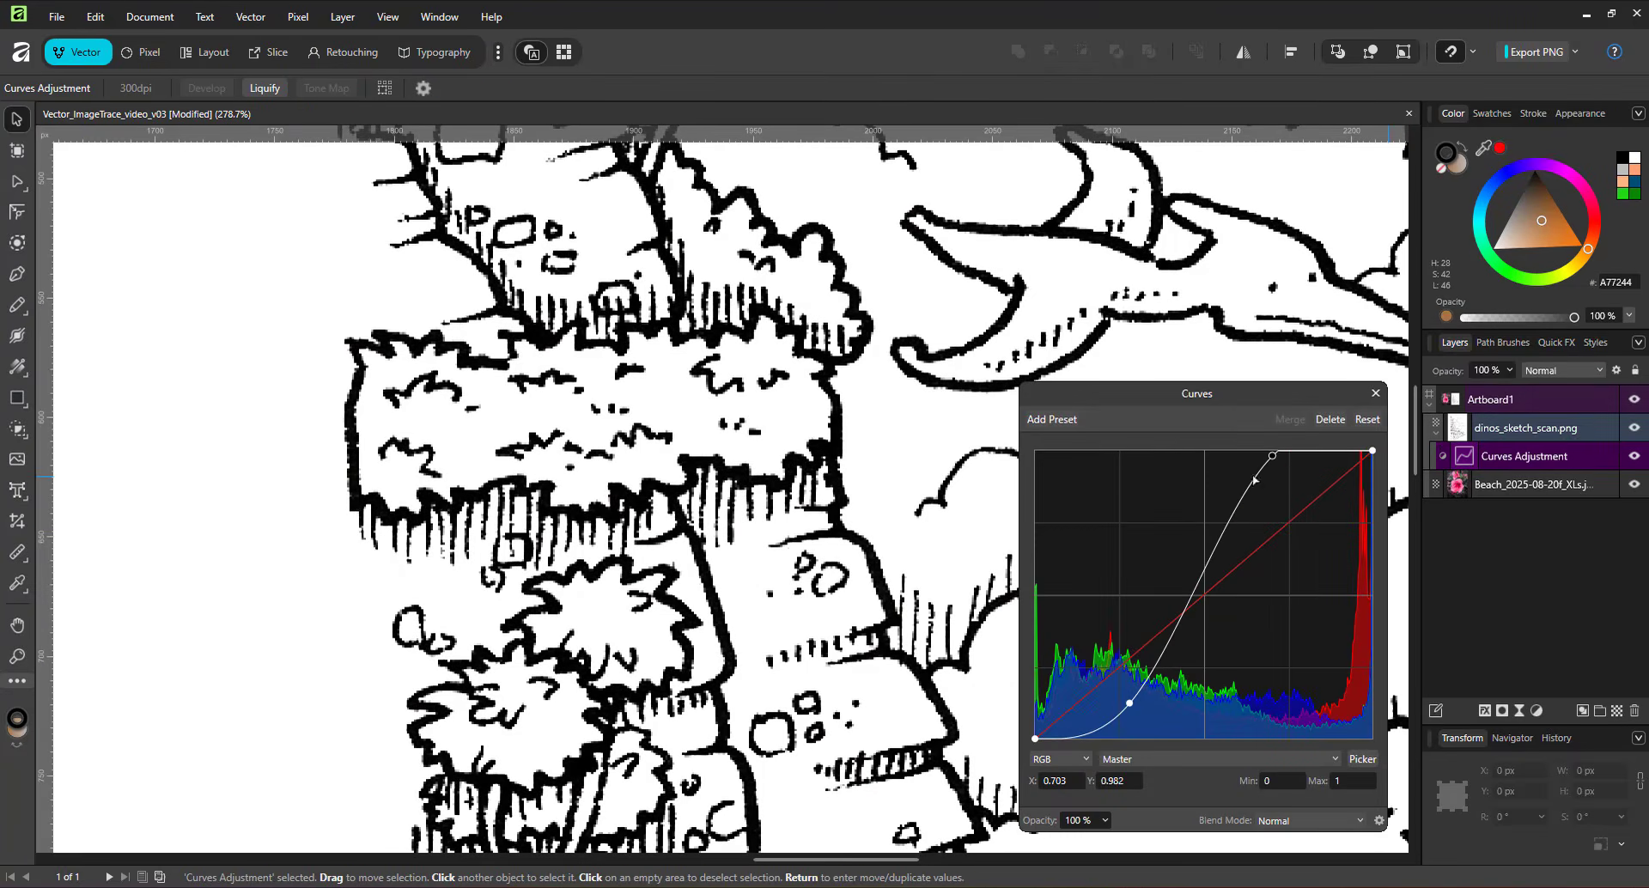
pyautogui.click(1129, 703)
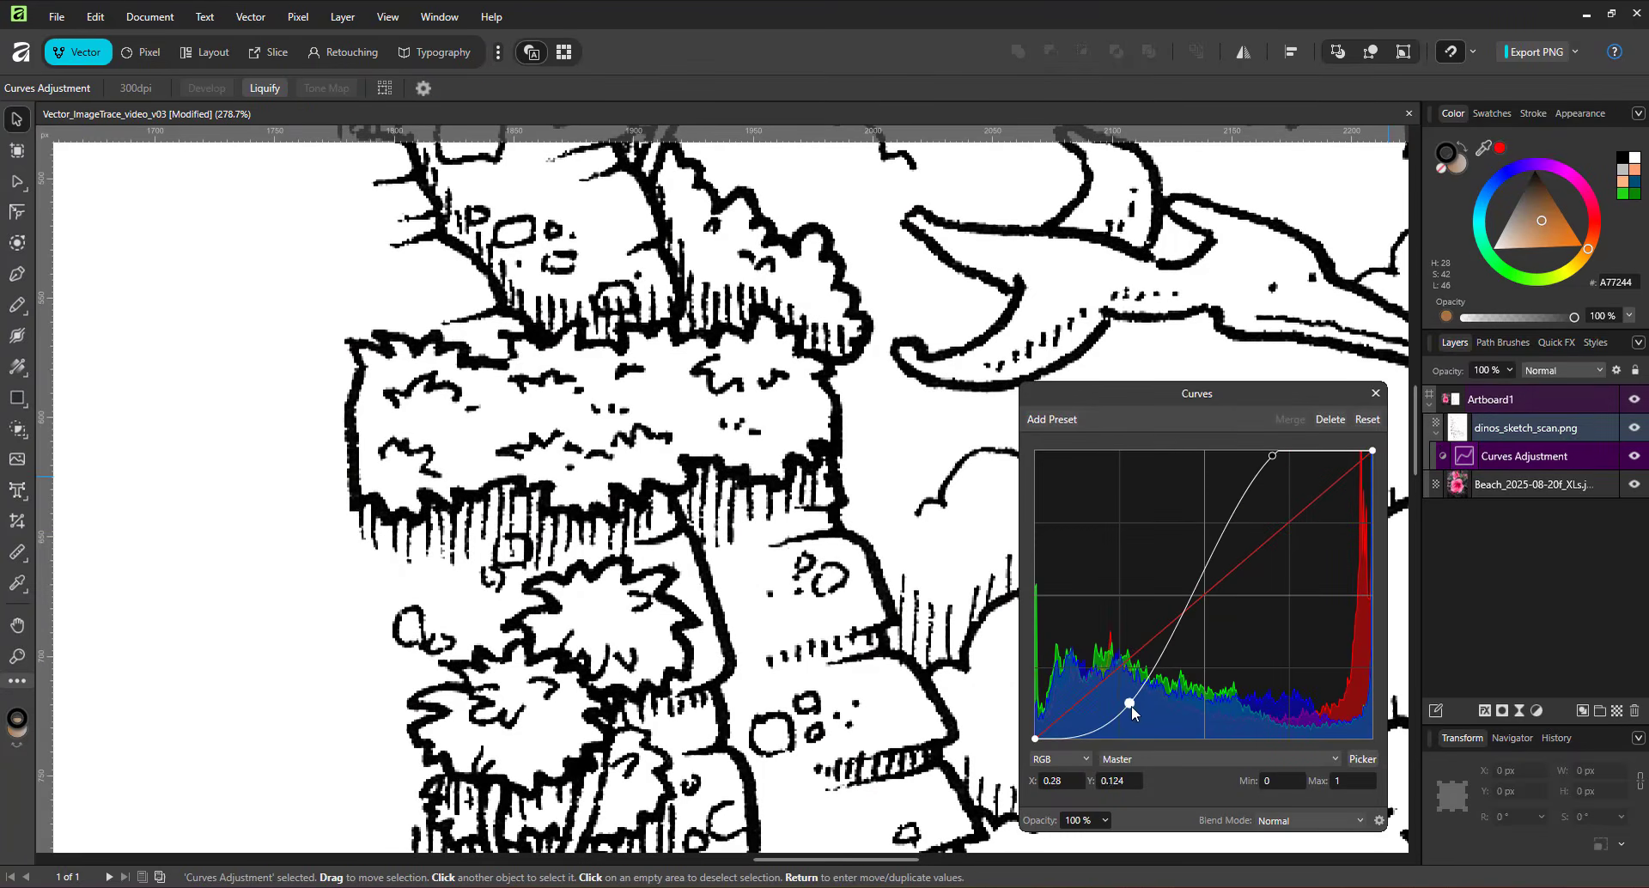
pyautogui.click(1376, 394)
# - Start an Image Trace of the hibiscus photo with curve fitting tolerance 20% and try an edge threshold of 6%
pyautogui.hotkey('ctrl', '0')
pyautogui.click(389, 399)
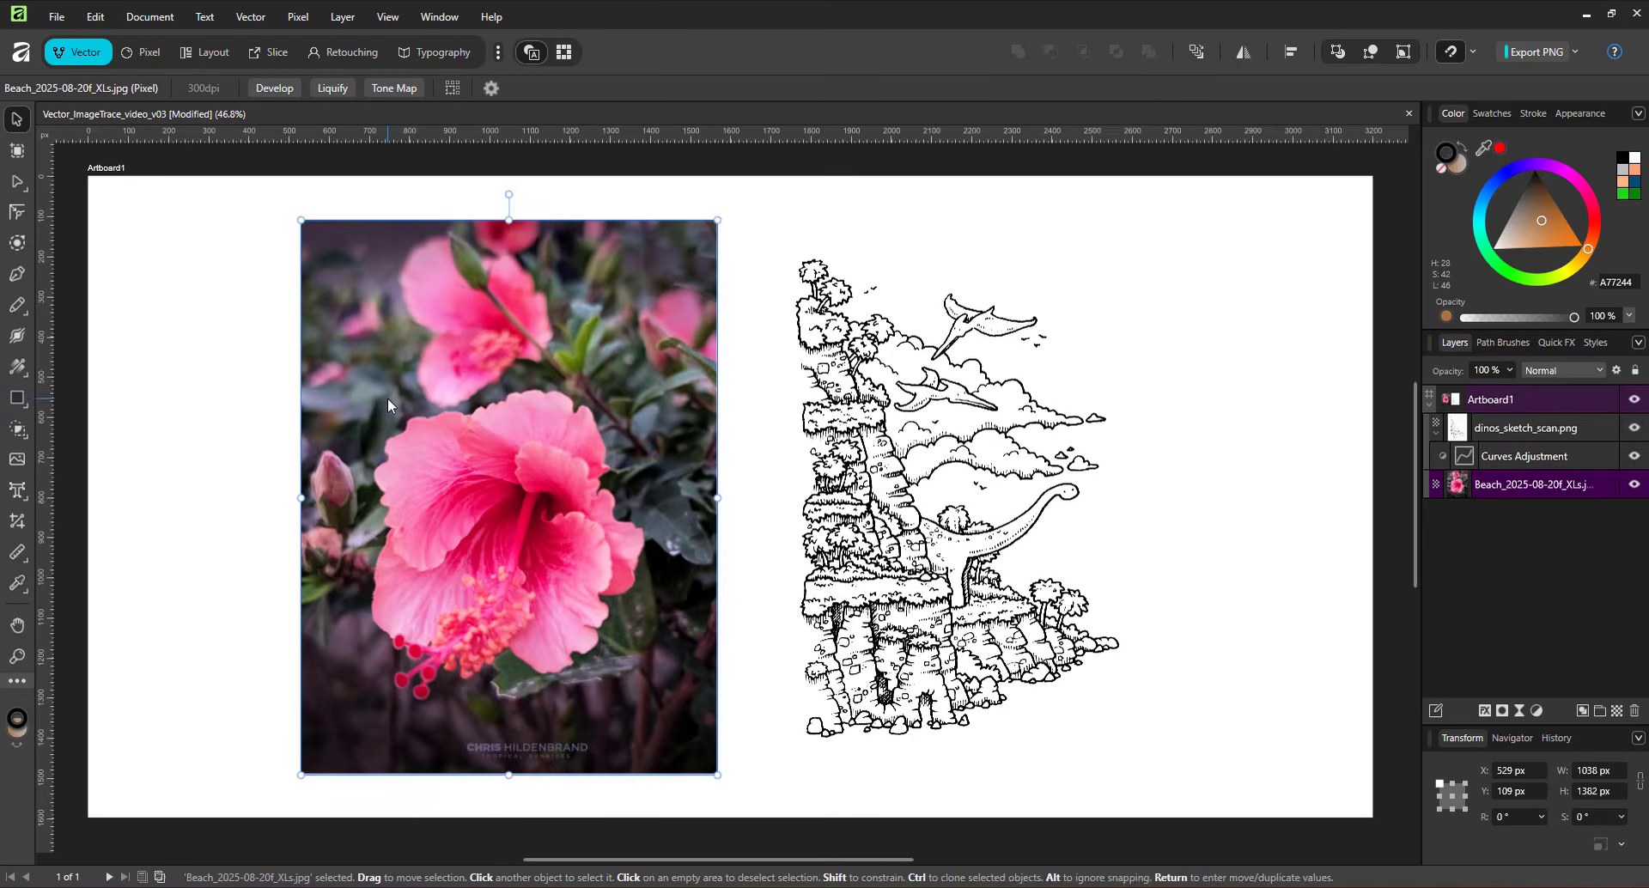
pyautogui.click(255, 17)
pyautogui.click(168, 317)
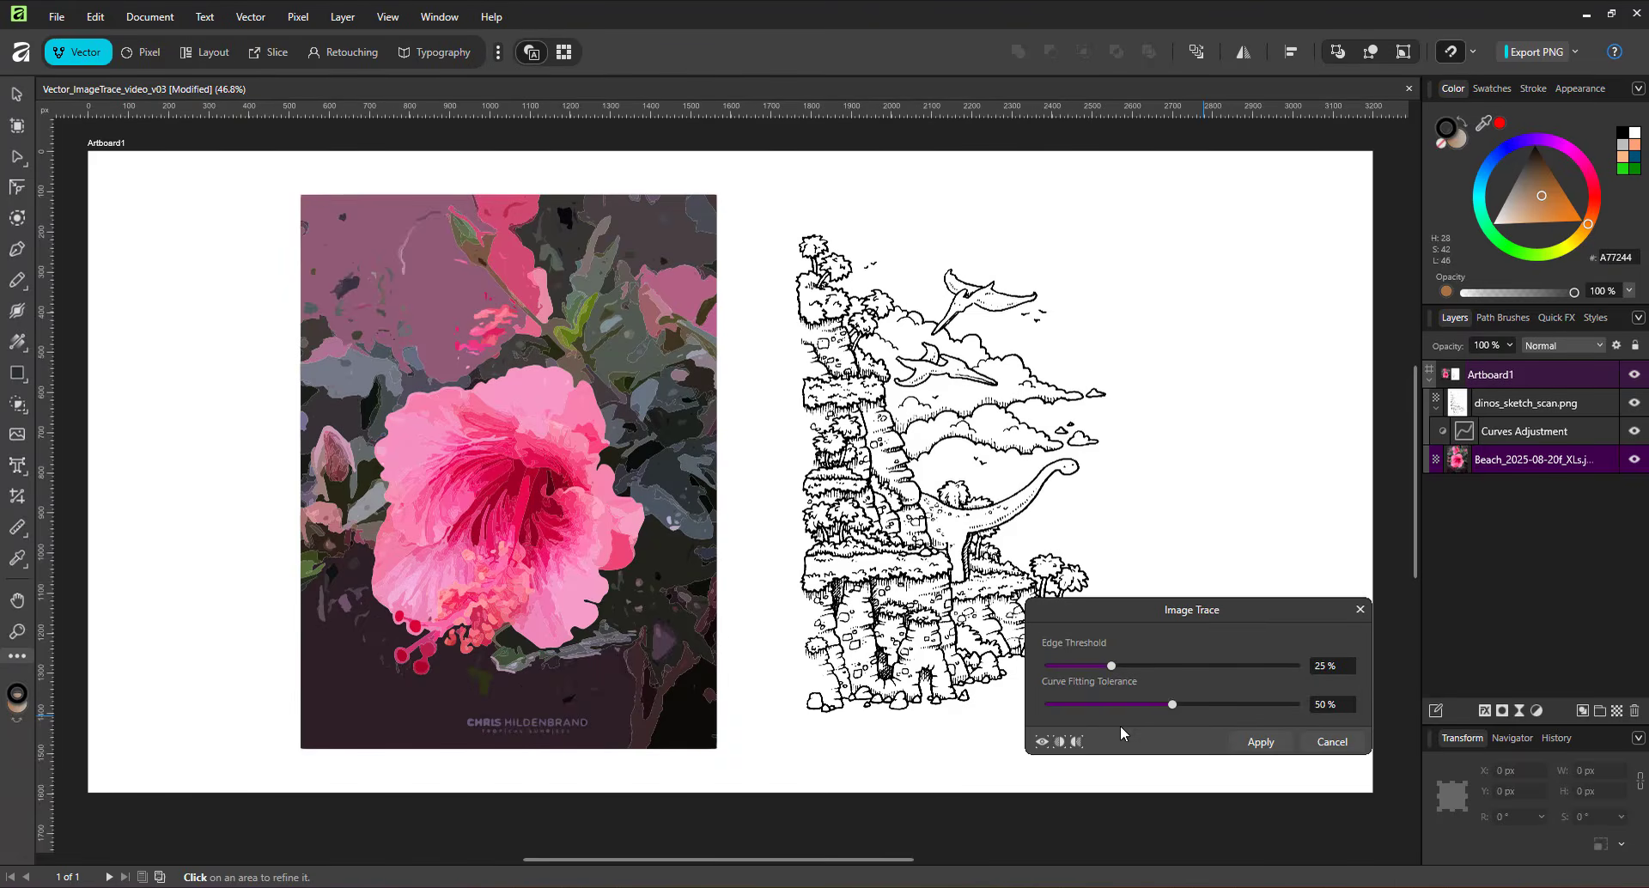
pyautogui.click(1098, 704)
pyautogui.click(1344, 705)
pyautogui.click(1063, 666)
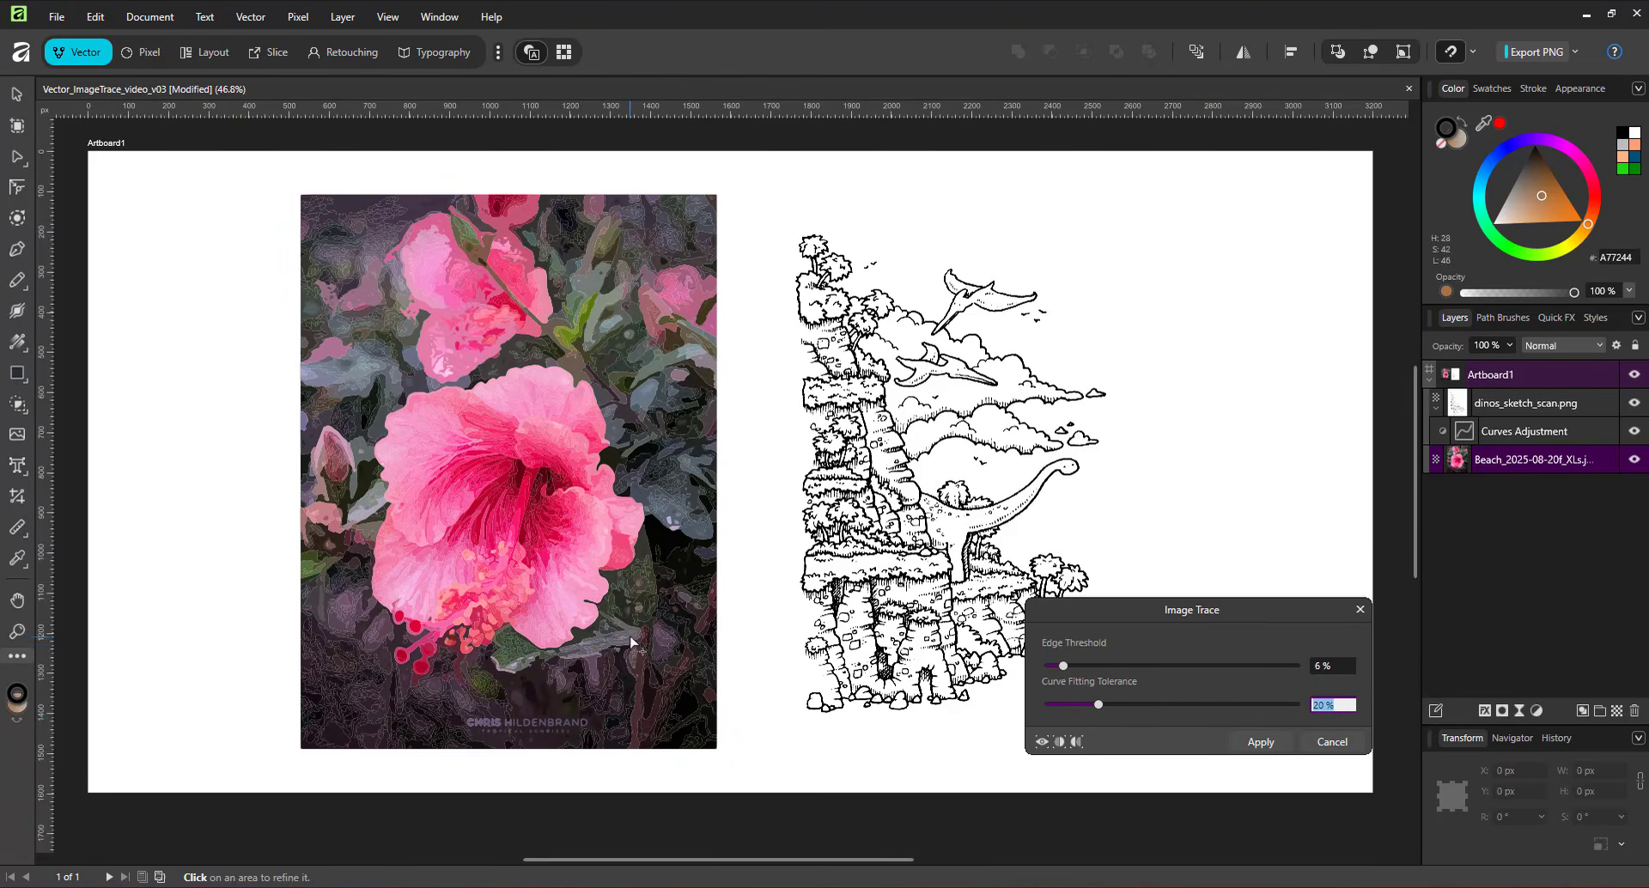
# - Try an edge threshold of 20% on the hibiscus photo, set it to 10%, and apply the trace
pyautogui.click(1330, 668)
pyautogui.write('20')
pyautogui.press('Return')
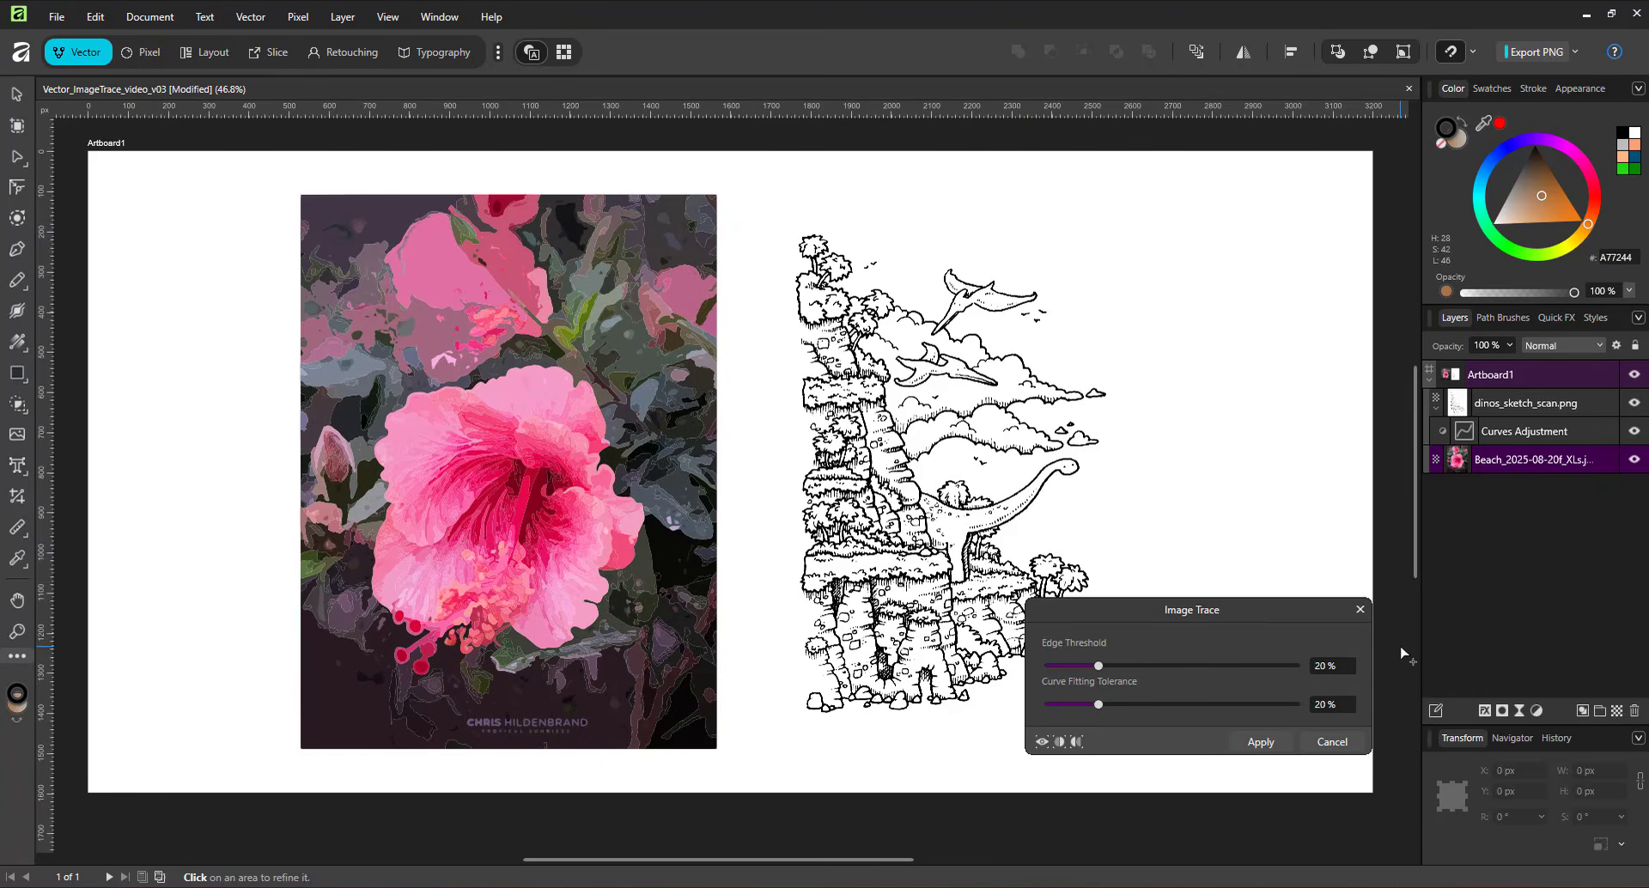
pyautogui.click(1355, 665)
pyautogui.write('10')
pyautogui.press('Return')
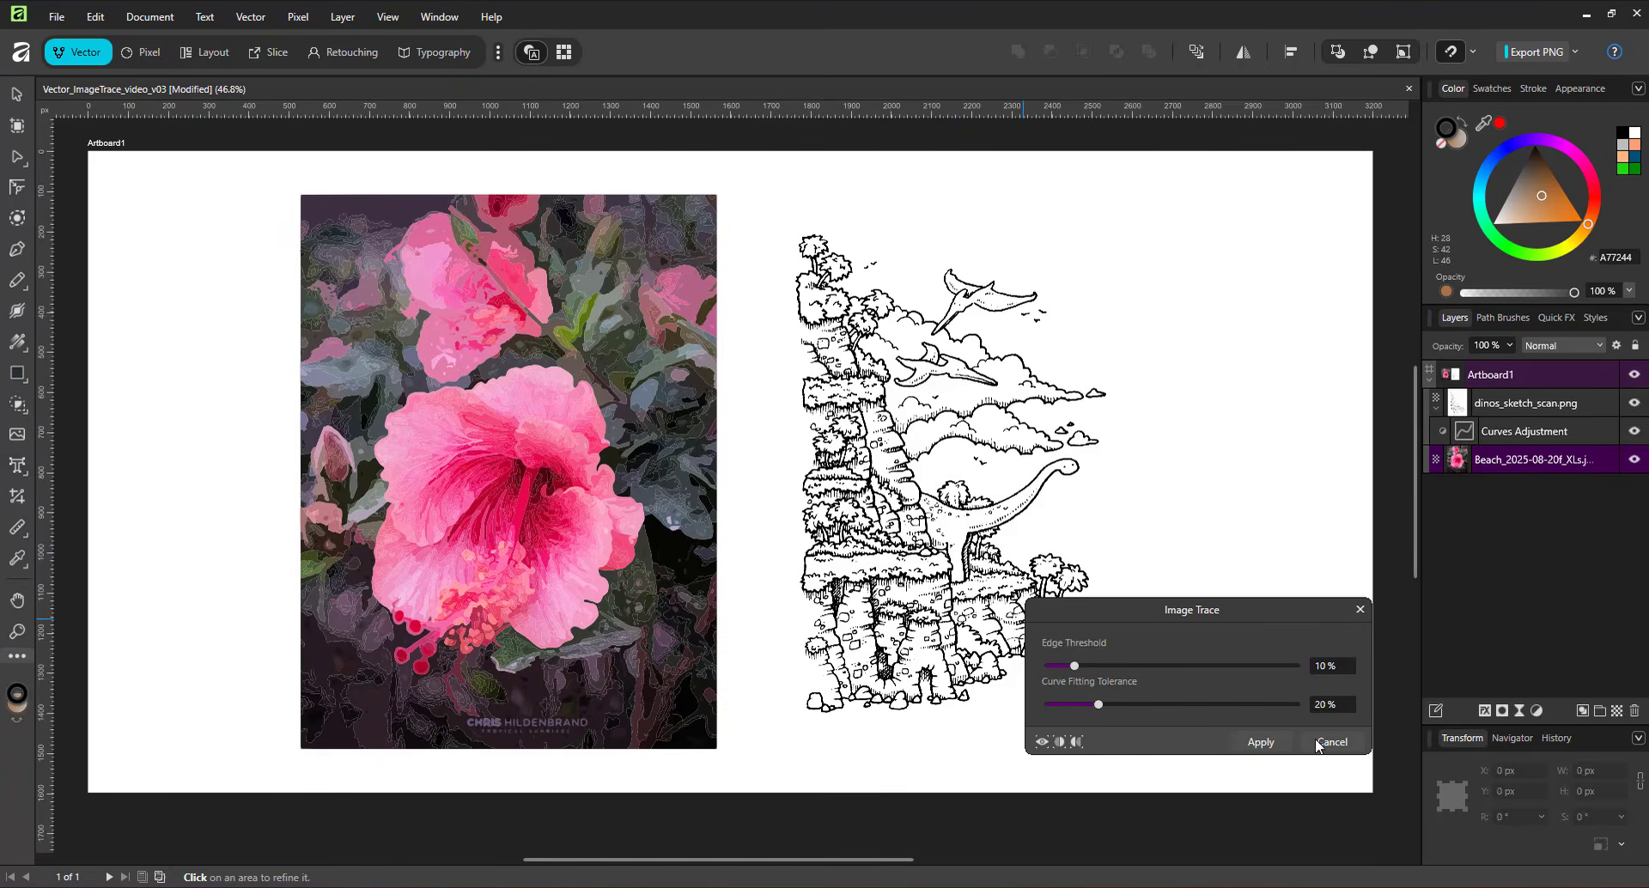
pyautogui.click(1273, 745)
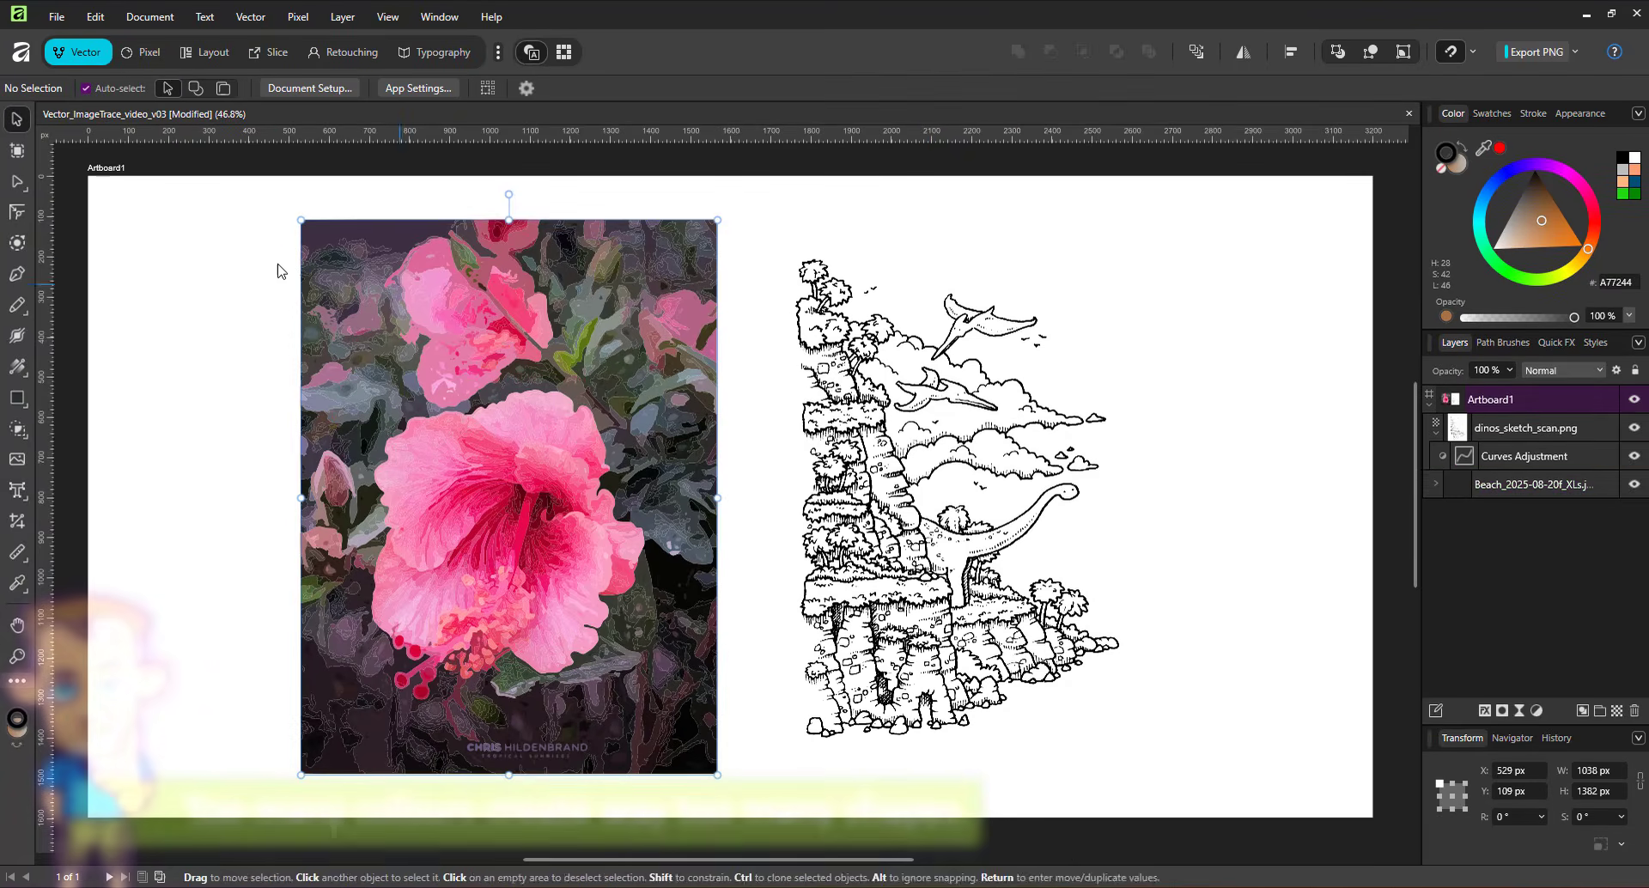
# - Inspect the traced shapes in the photo's dark background, moving one reddish curve and undoing the move
pyautogui.scroll(8, 337, 260)
pyautogui.scroll(3, 405, 247)
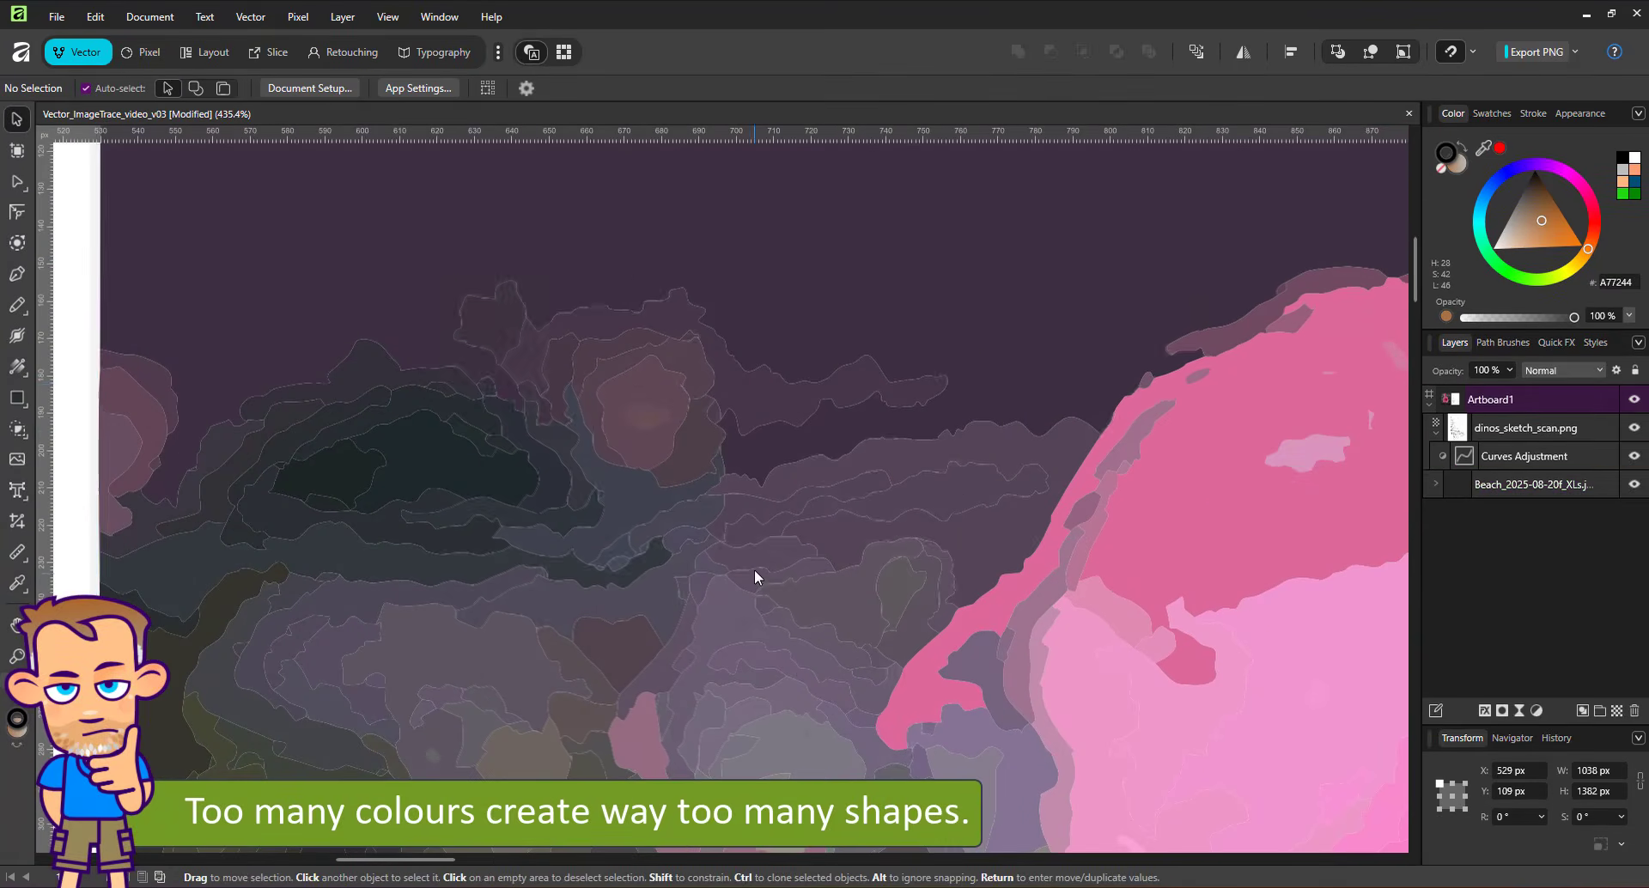
pyautogui.click(643, 395)
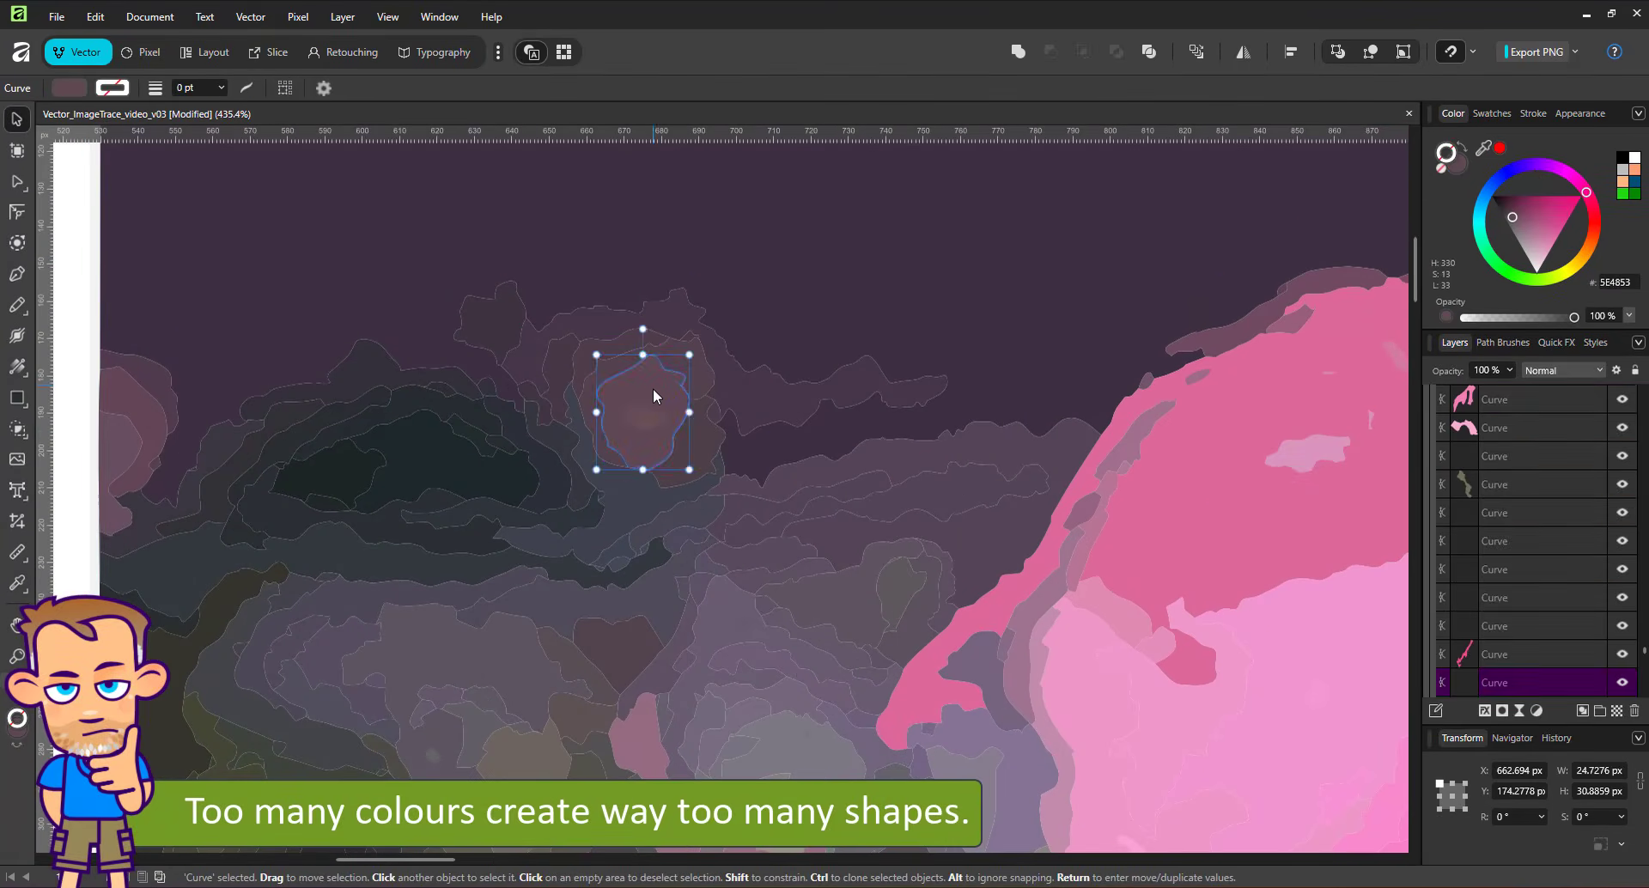
pyautogui.moveTo(653, 389); pyautogui.dragTo(677, 510)
pyautogui.hotkey('ctrl', 'z')
pyautogui.scroll(7, 661, 393)
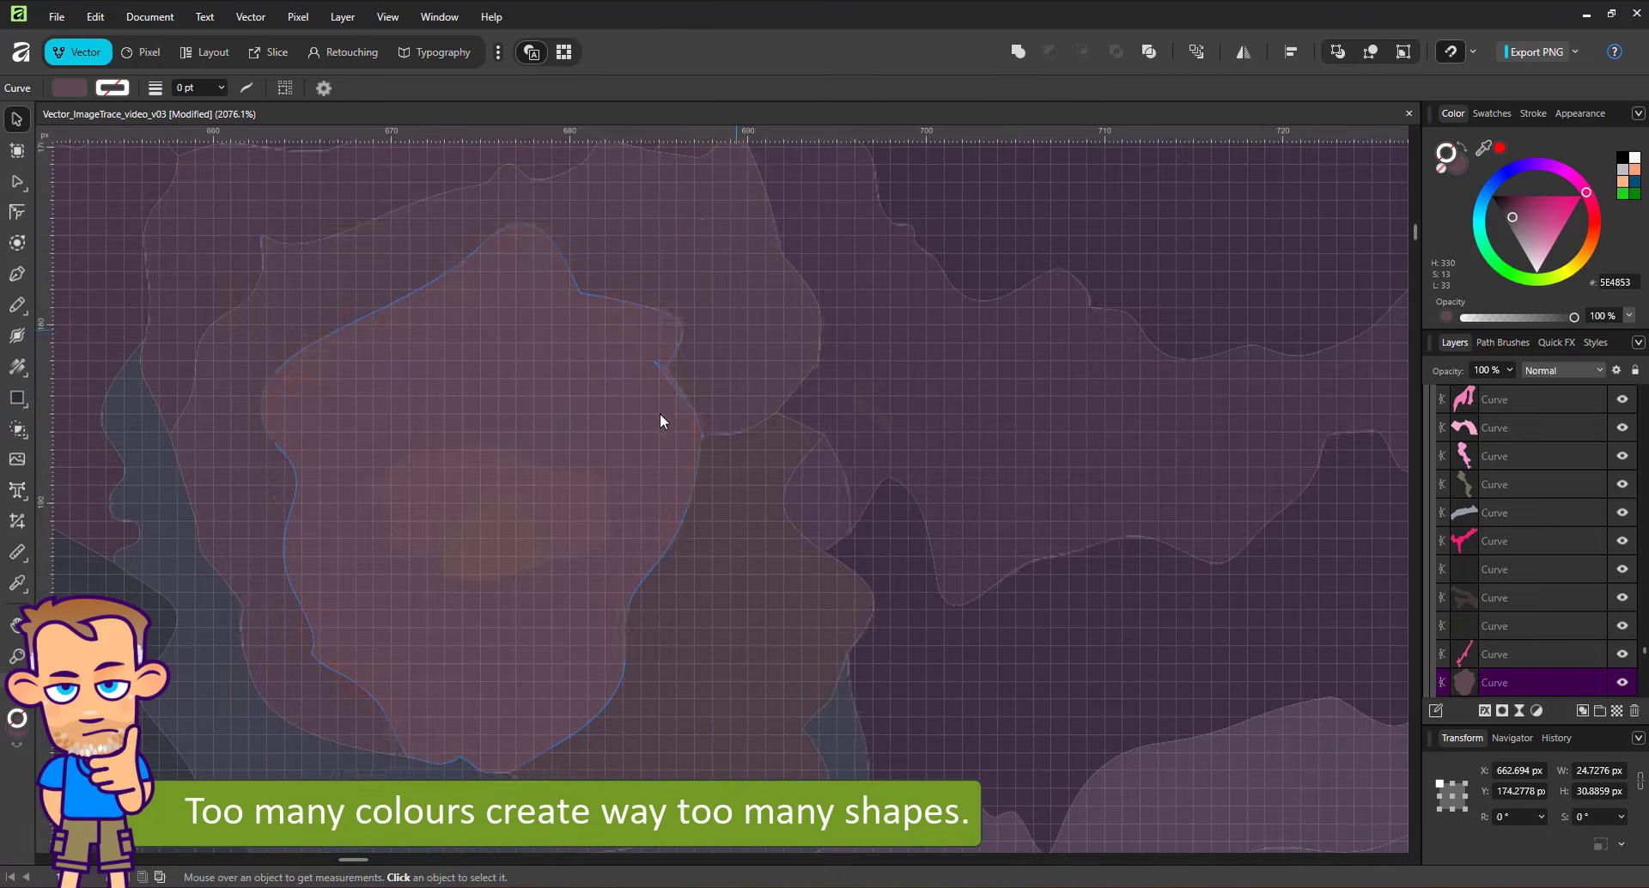
# - Select all the traced shapes of the hibiscus photo to check how many curves the trace produced
pyautogui.hotkey('ctrl', '0')
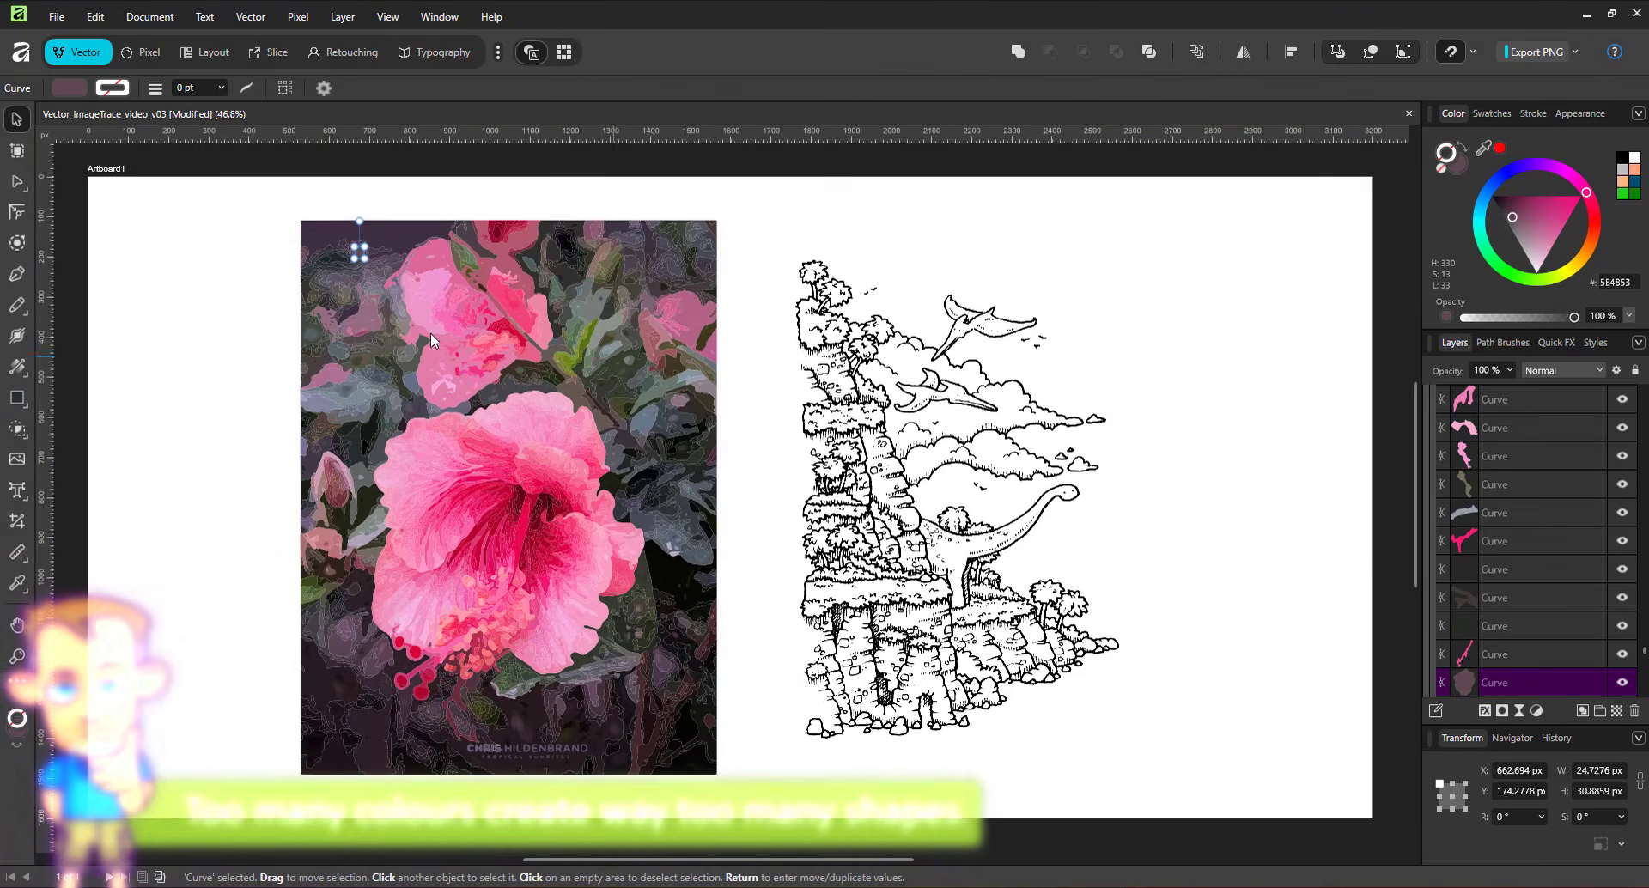
pyautogui.moveTo(243, 210); pyautogui.dragTo(770, 809)
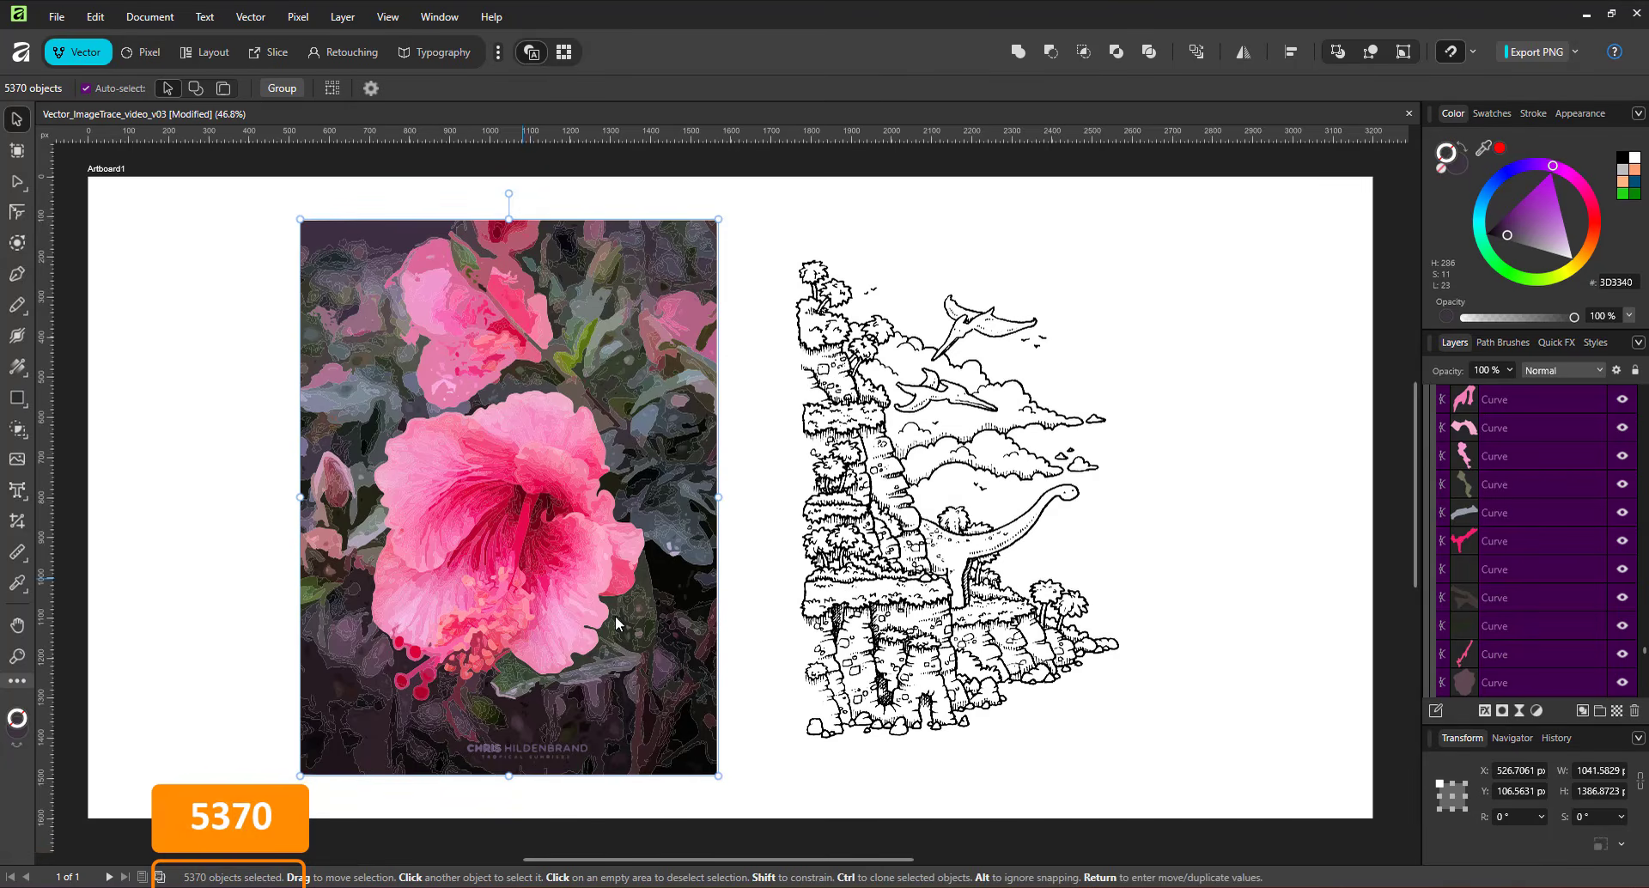
# - Image Trace the dinosaur sketch scan with an edge threshold of 25% and a curve fitting tolerance of 50%
pyautogui.click(846, 563)
pyautogui.click(234, 17)
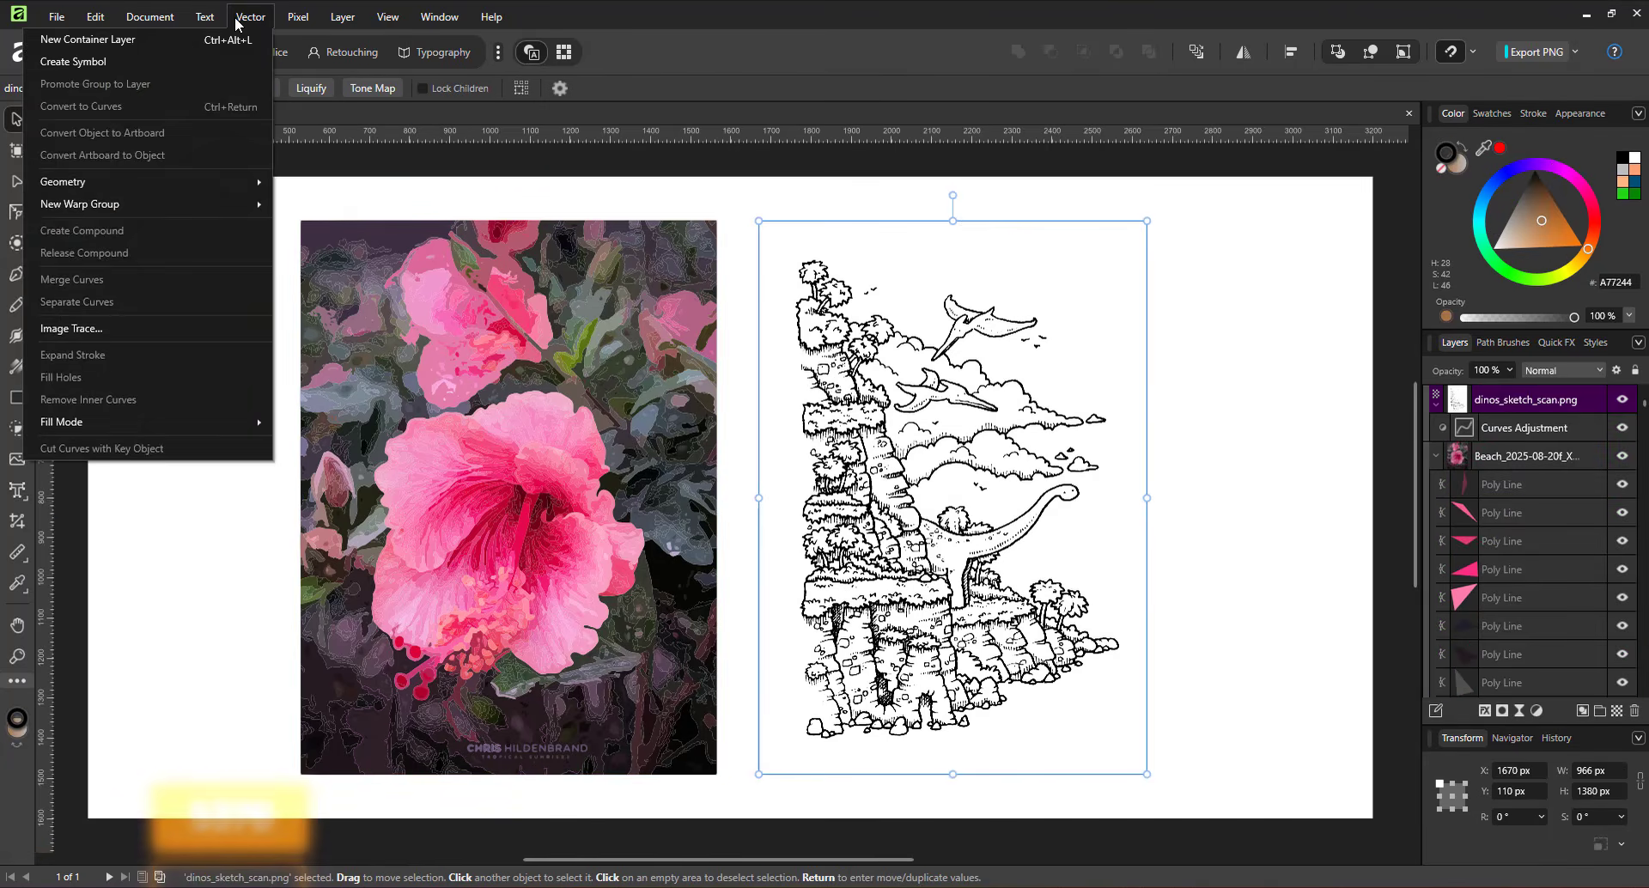
pyautogui.click(141, 337)
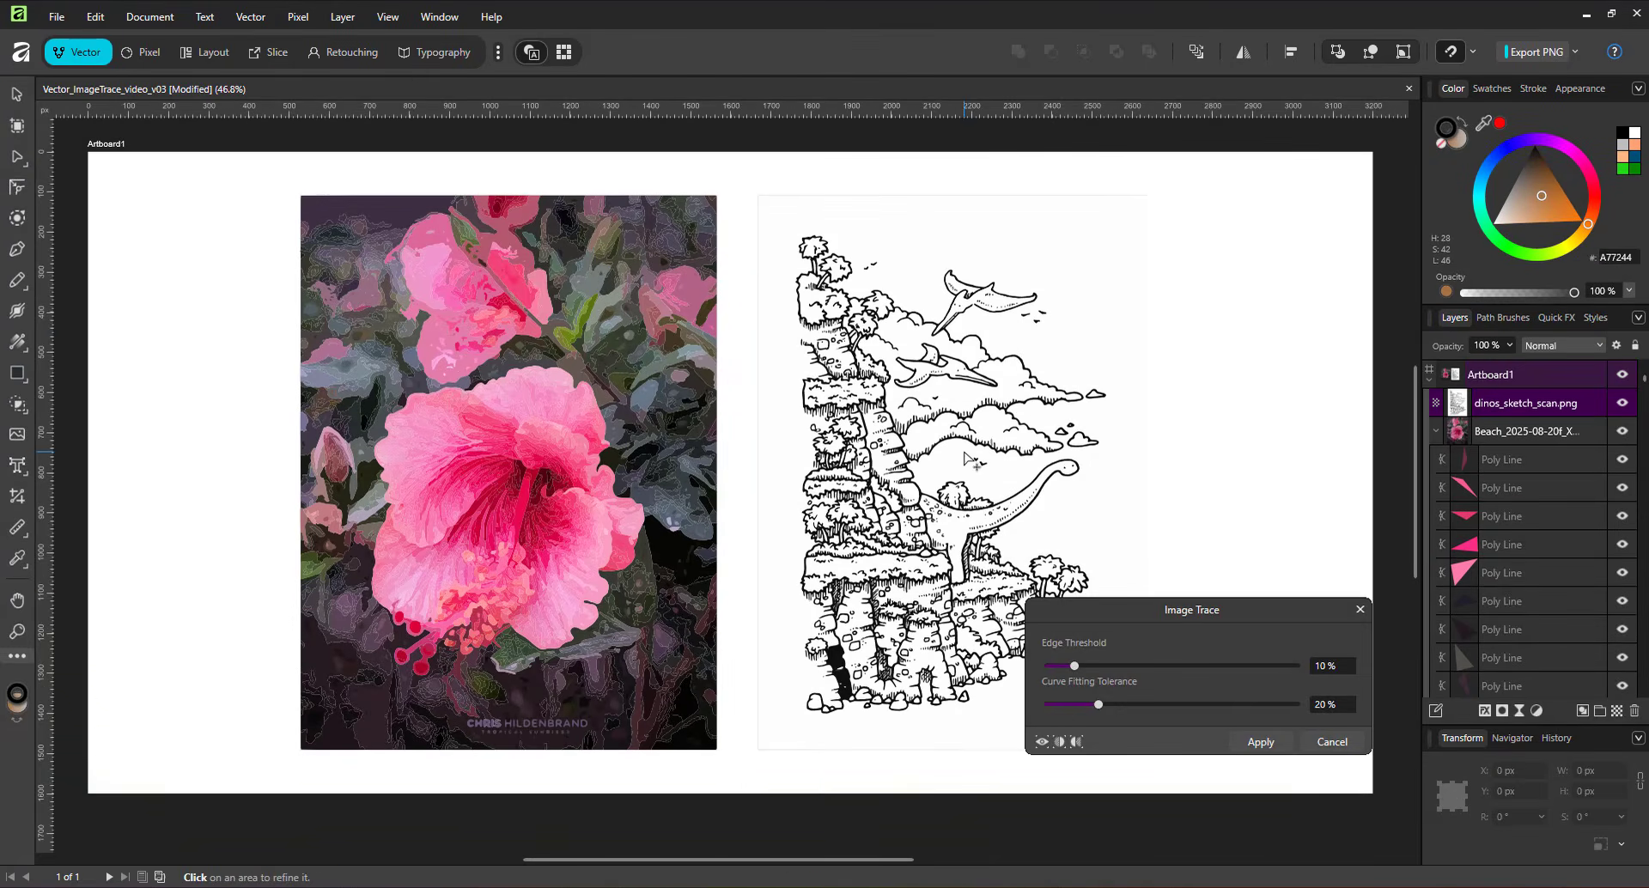
pyautogui.click(1331, 666)
pyautogui.write('25')
pyautogui.press('Return')
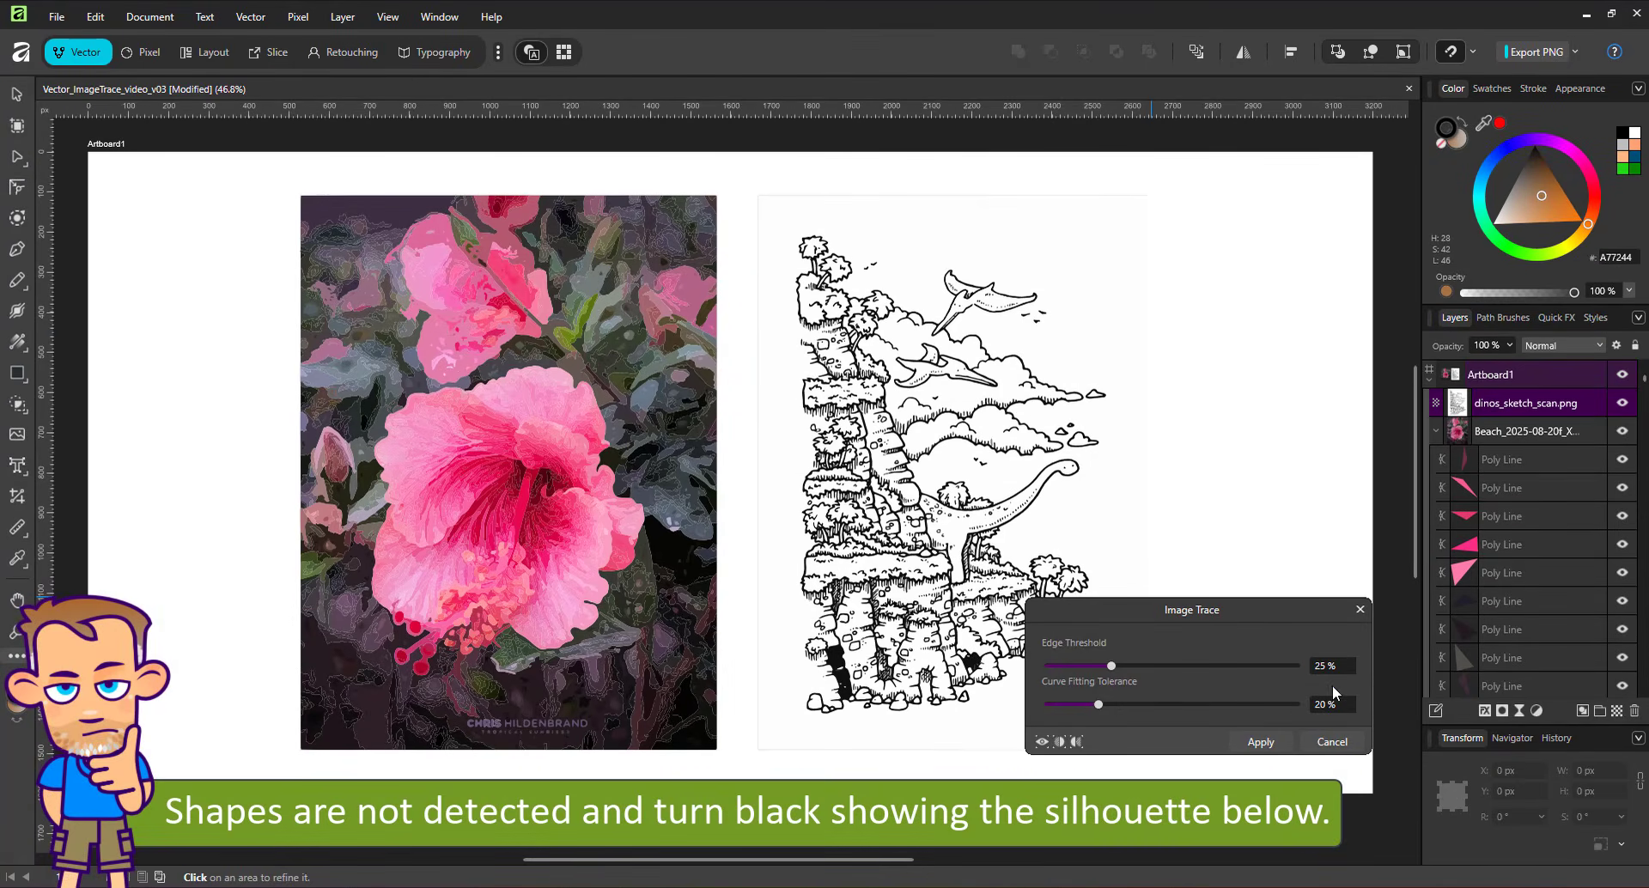
pyautogui.click(1331, 704)
pyautogui.write('50')
pyautogui.press('Return')
pyautogui.click(1294, 745)
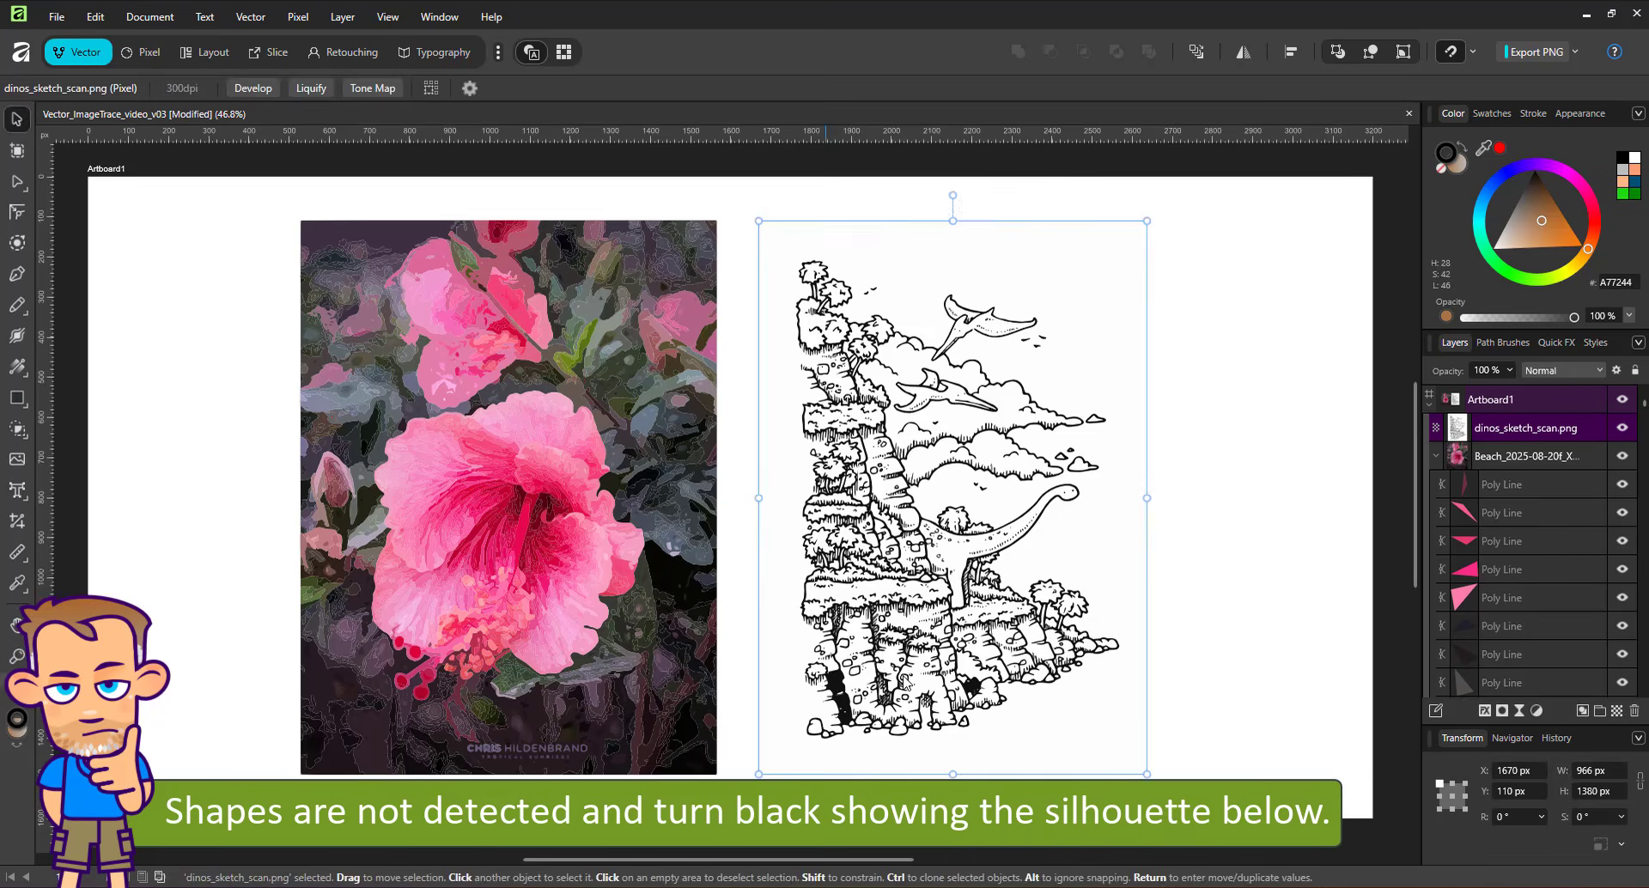
# - Inspect the dinosaur sketch's traced curves, selecting individual grey shapes in the cliffs and browsing their layers
pyautogui.scroll(5, 978, 671)
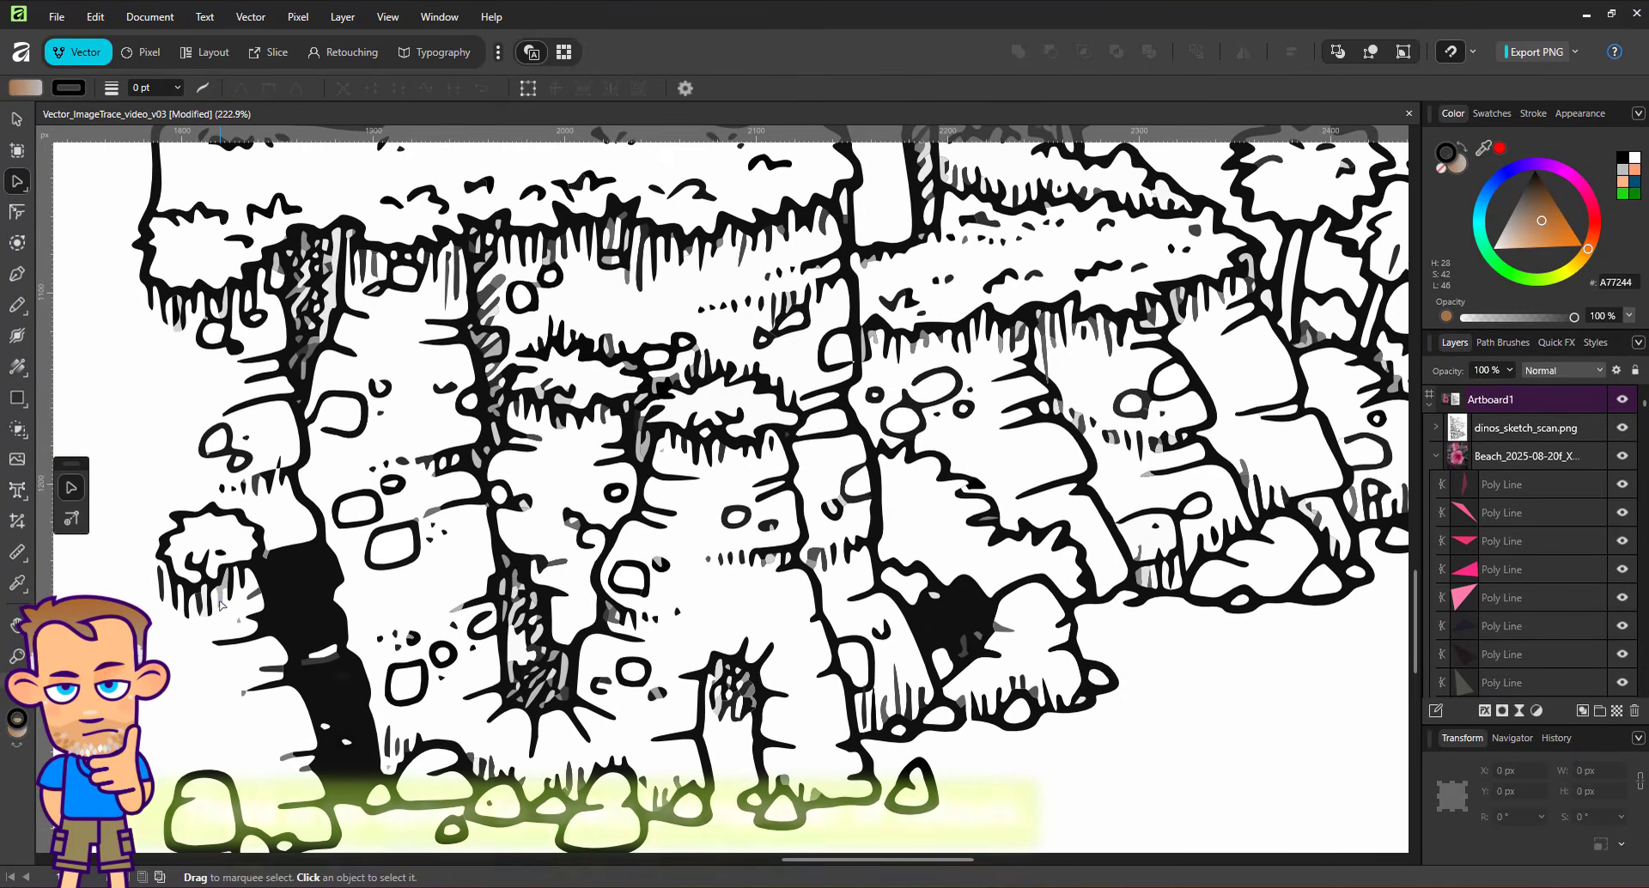
pyautogui.click(227, 574)
pyautogui.scroll(-6, 825, 601)
pyautogui.scroll(-1, 987, 386)
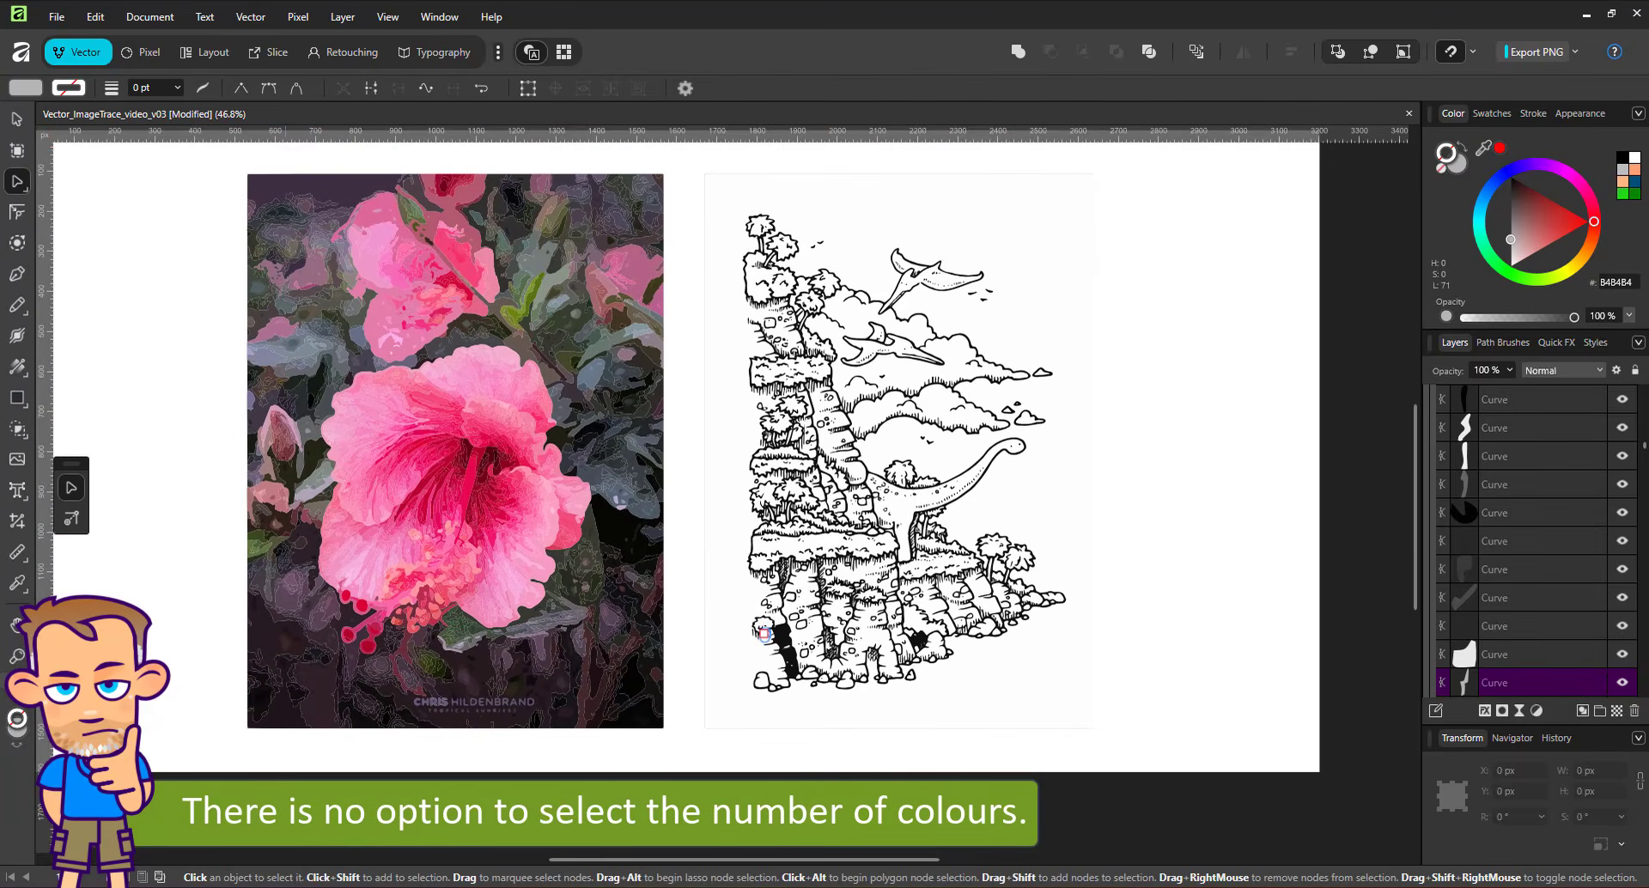
pyautogui.press('v')
pyautogui.click(968, 364)
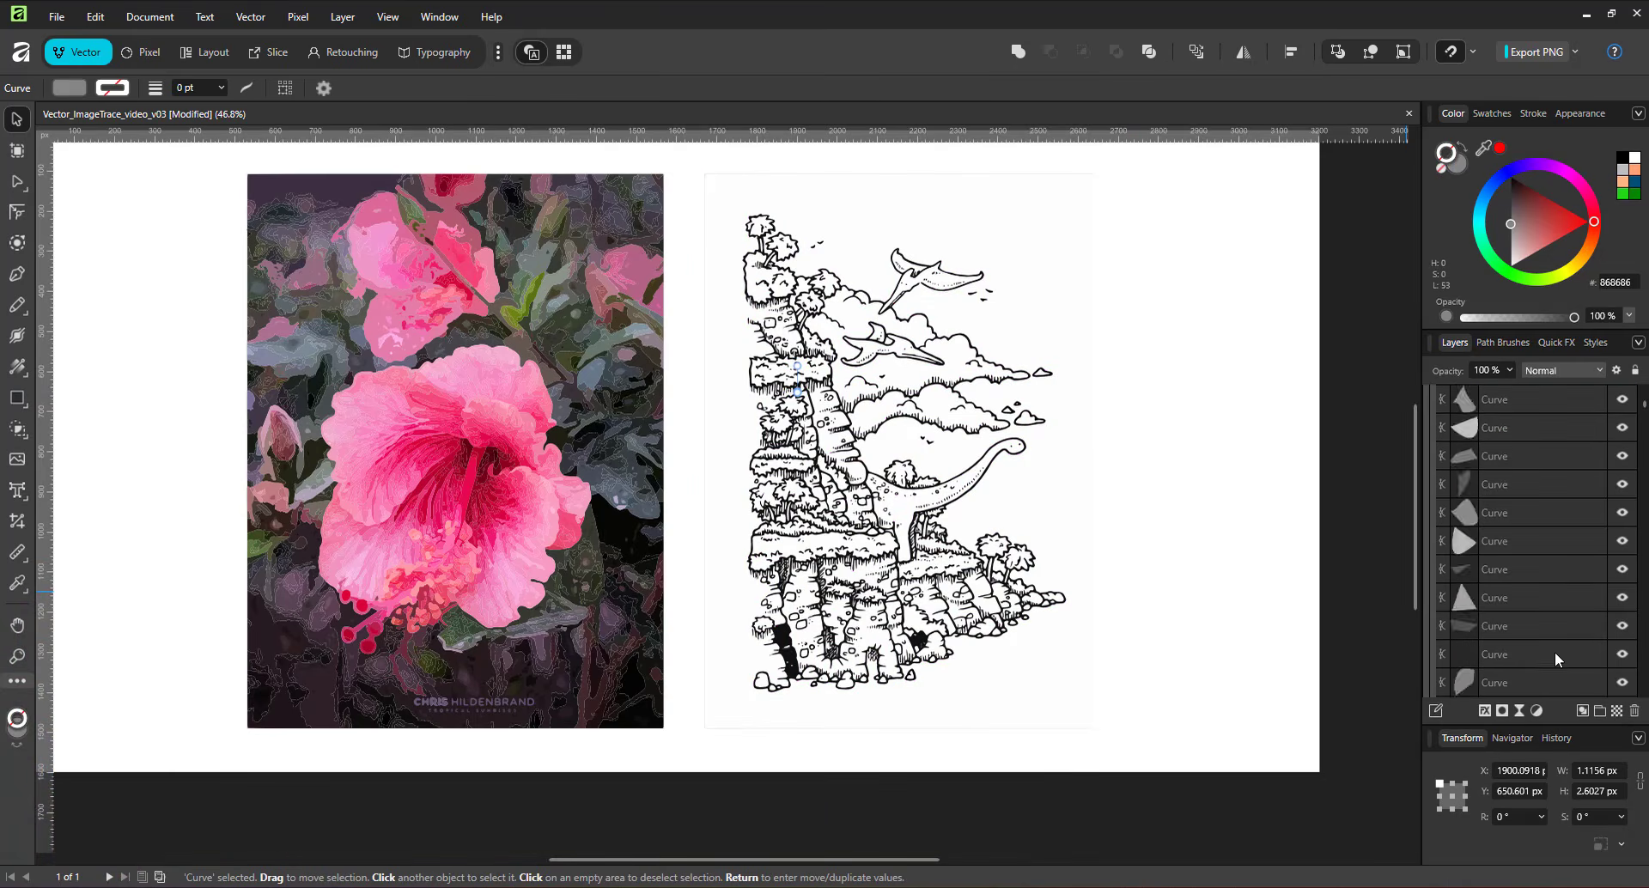
pyautogui.scroll(-3, 1554, 652)
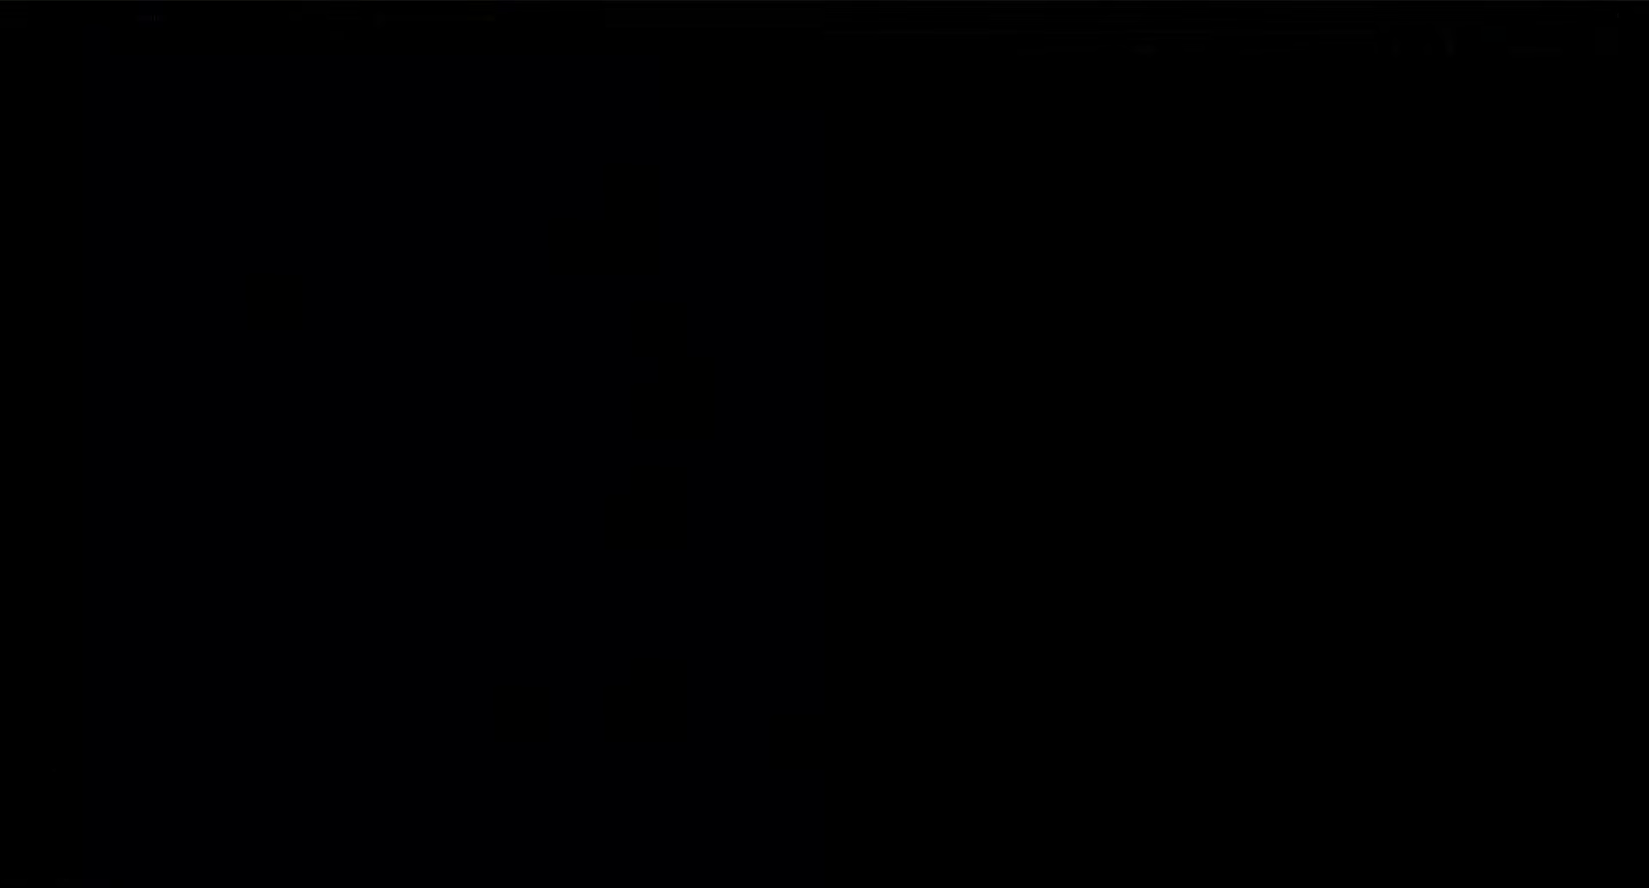